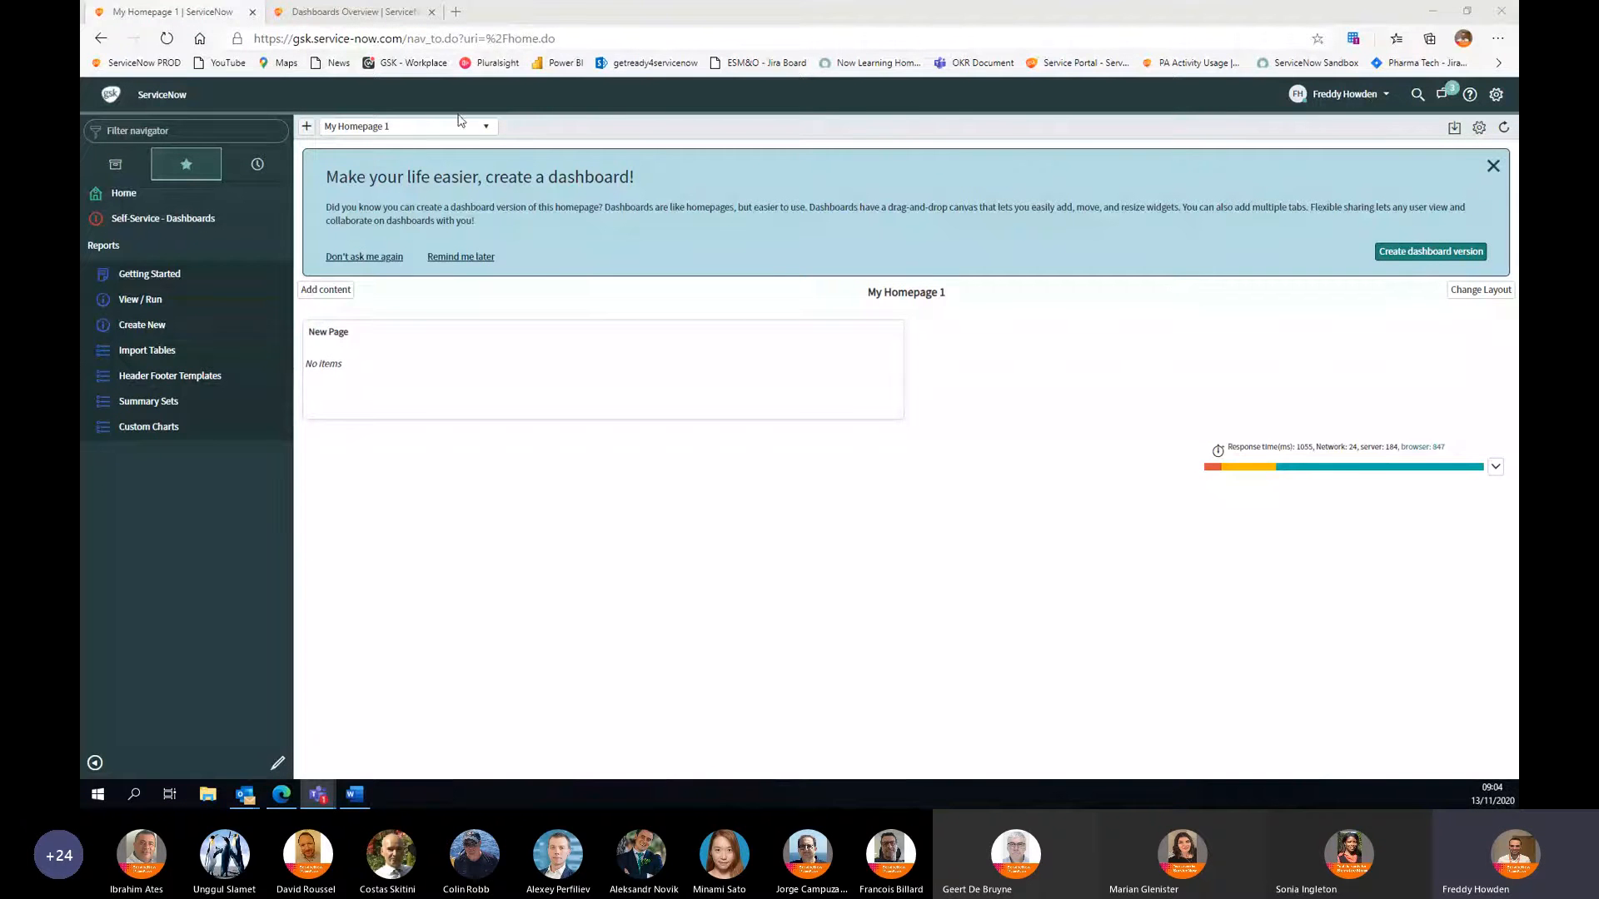
Step: Search the navigator for "dashboard" and open the Self-Service dashboards overview
click(162, 130)
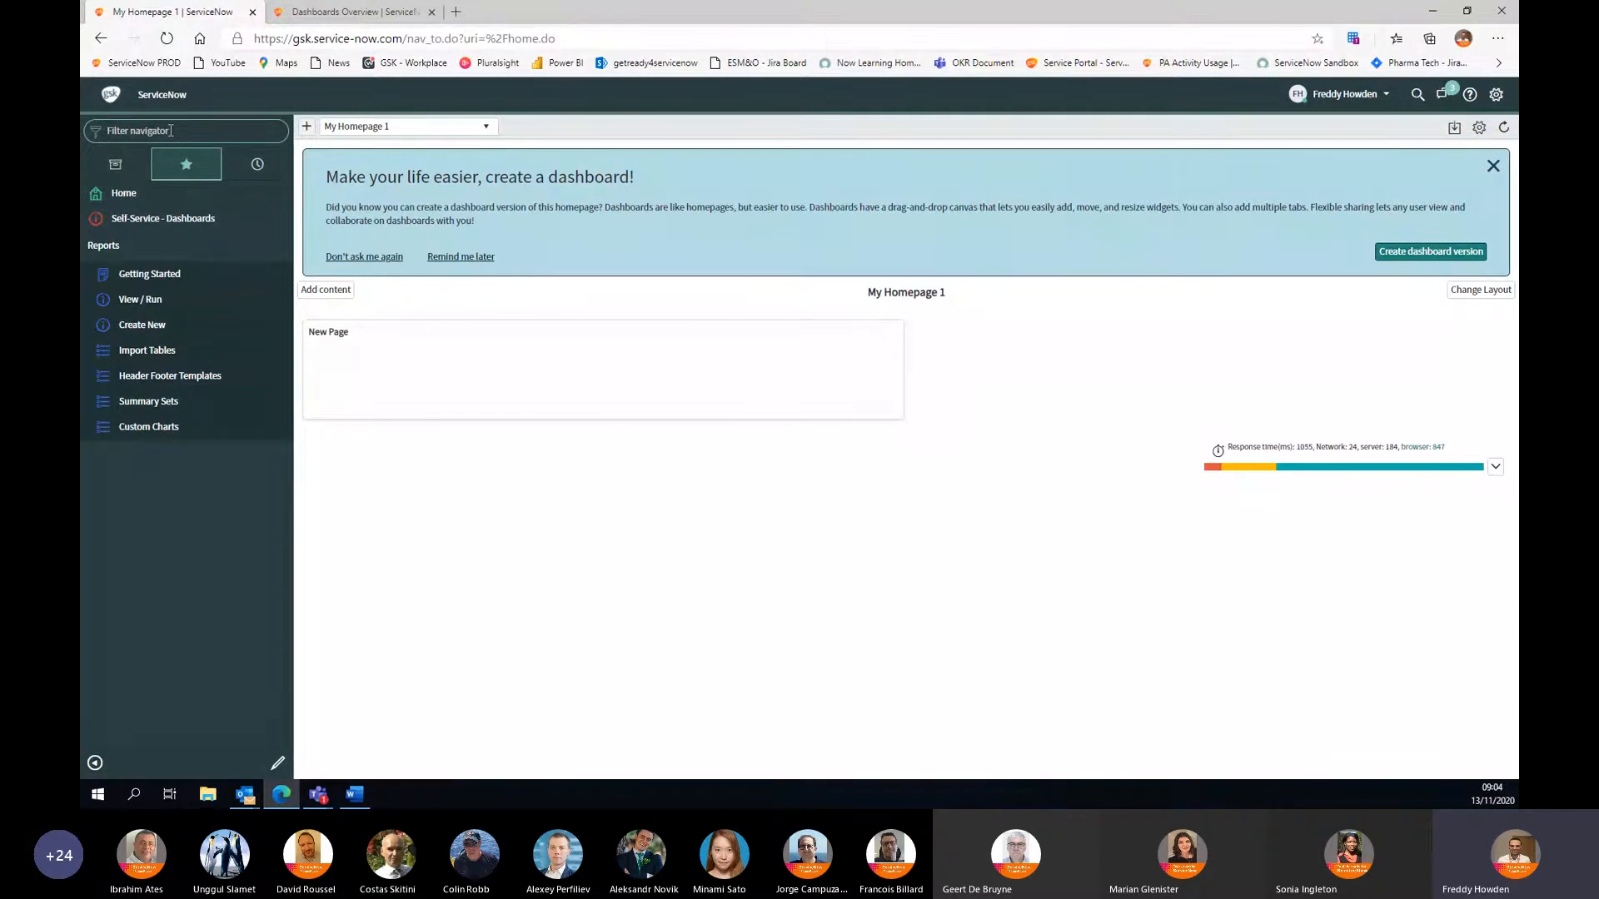
text(dashboard)
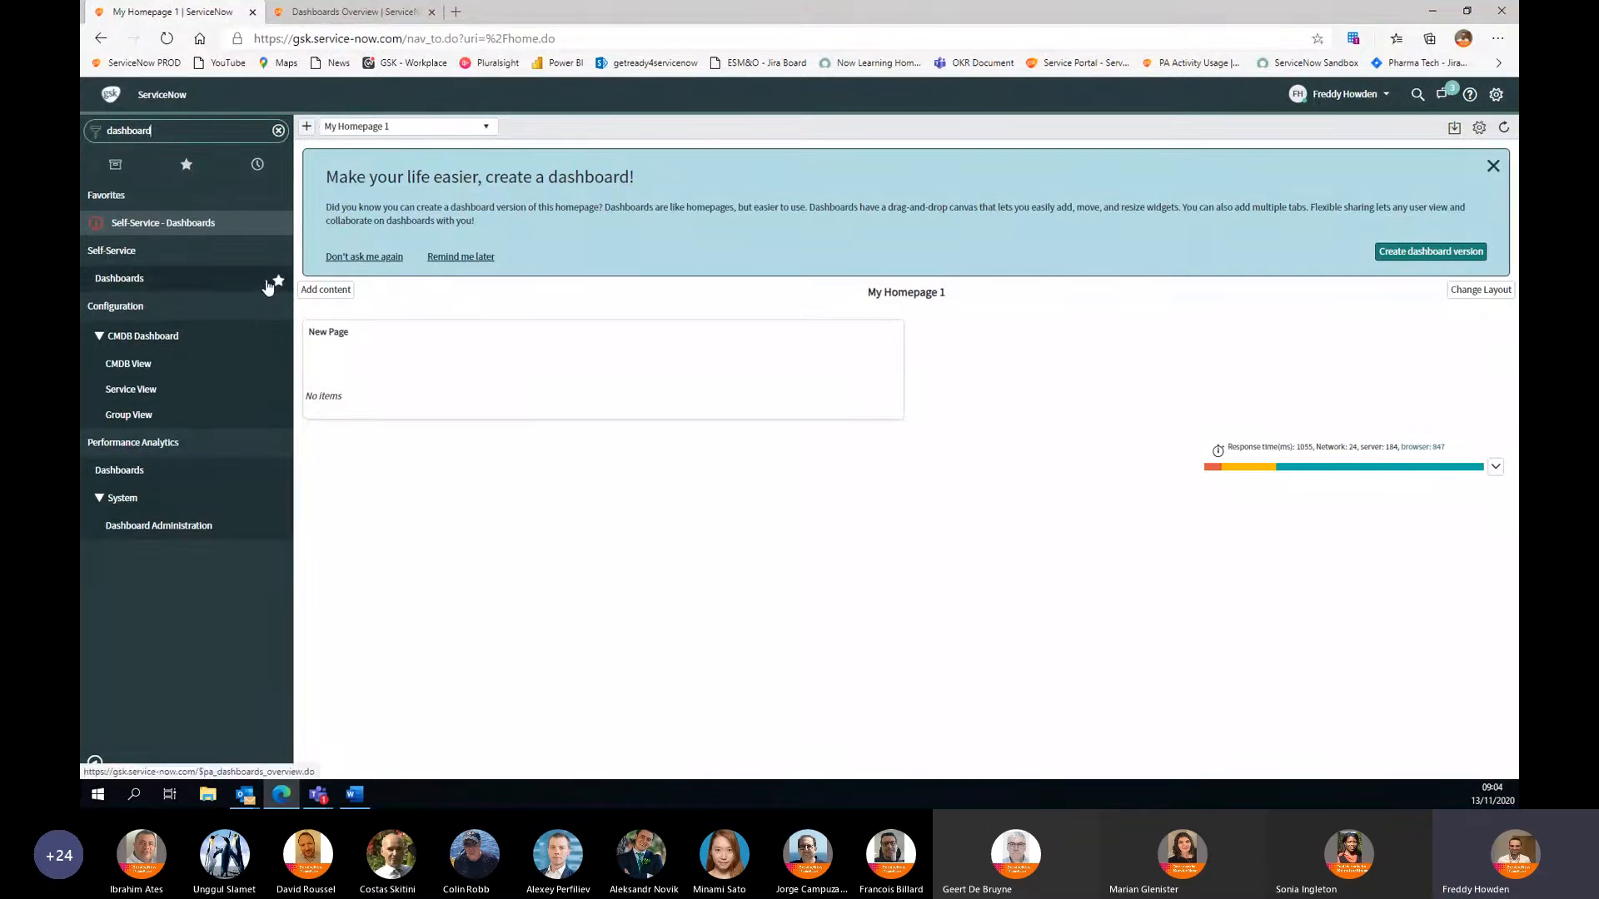
click(139, 286)
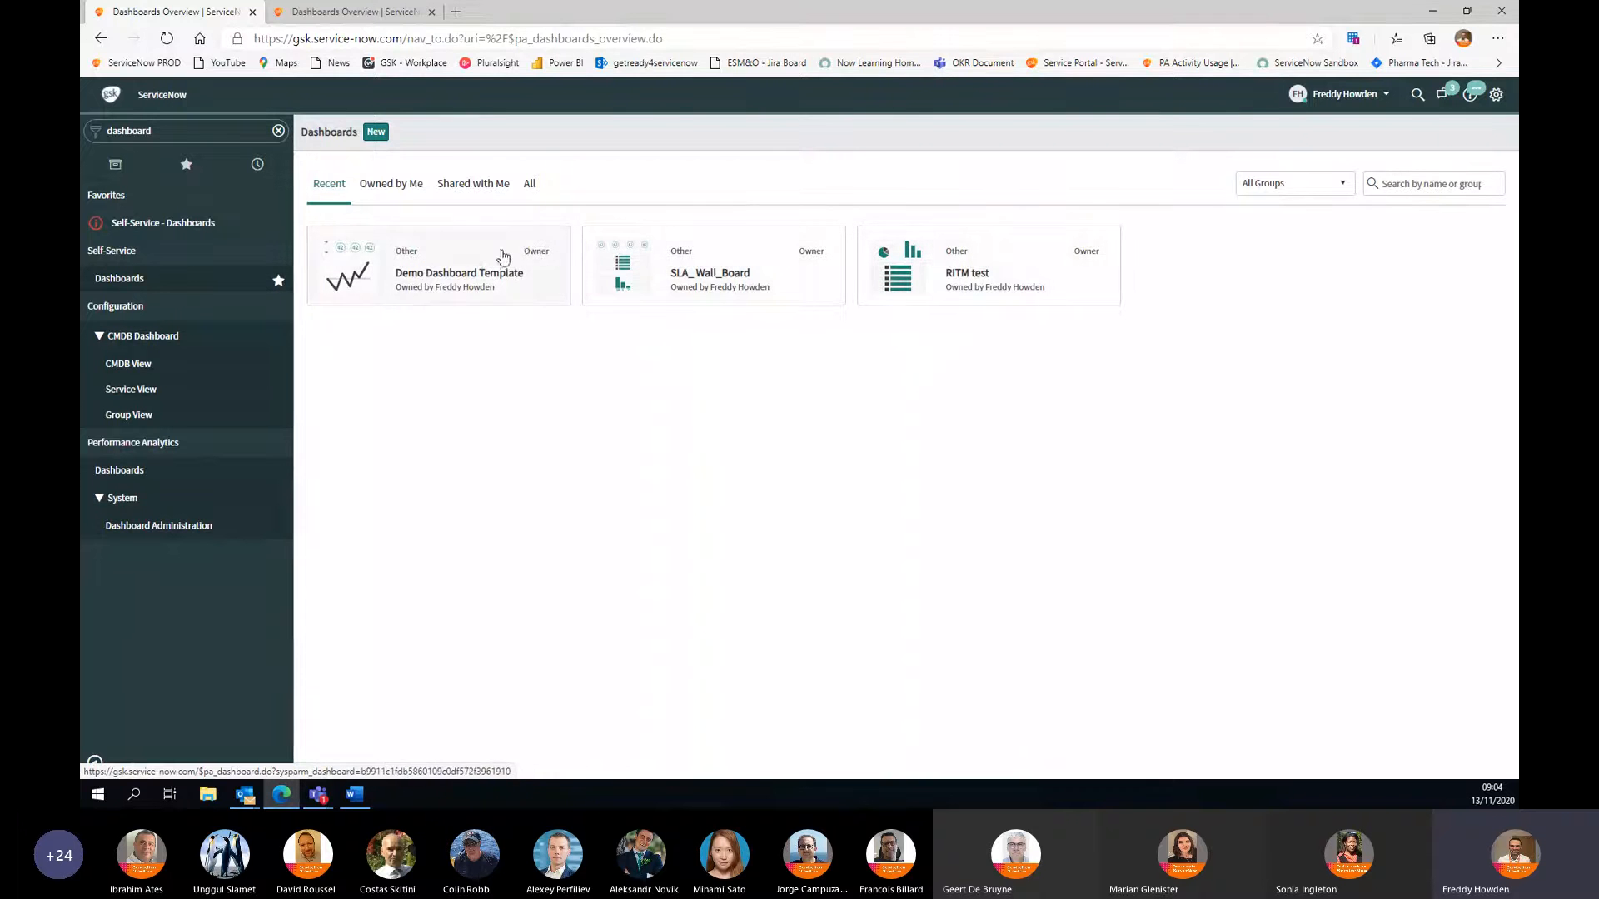
click(381, 199)
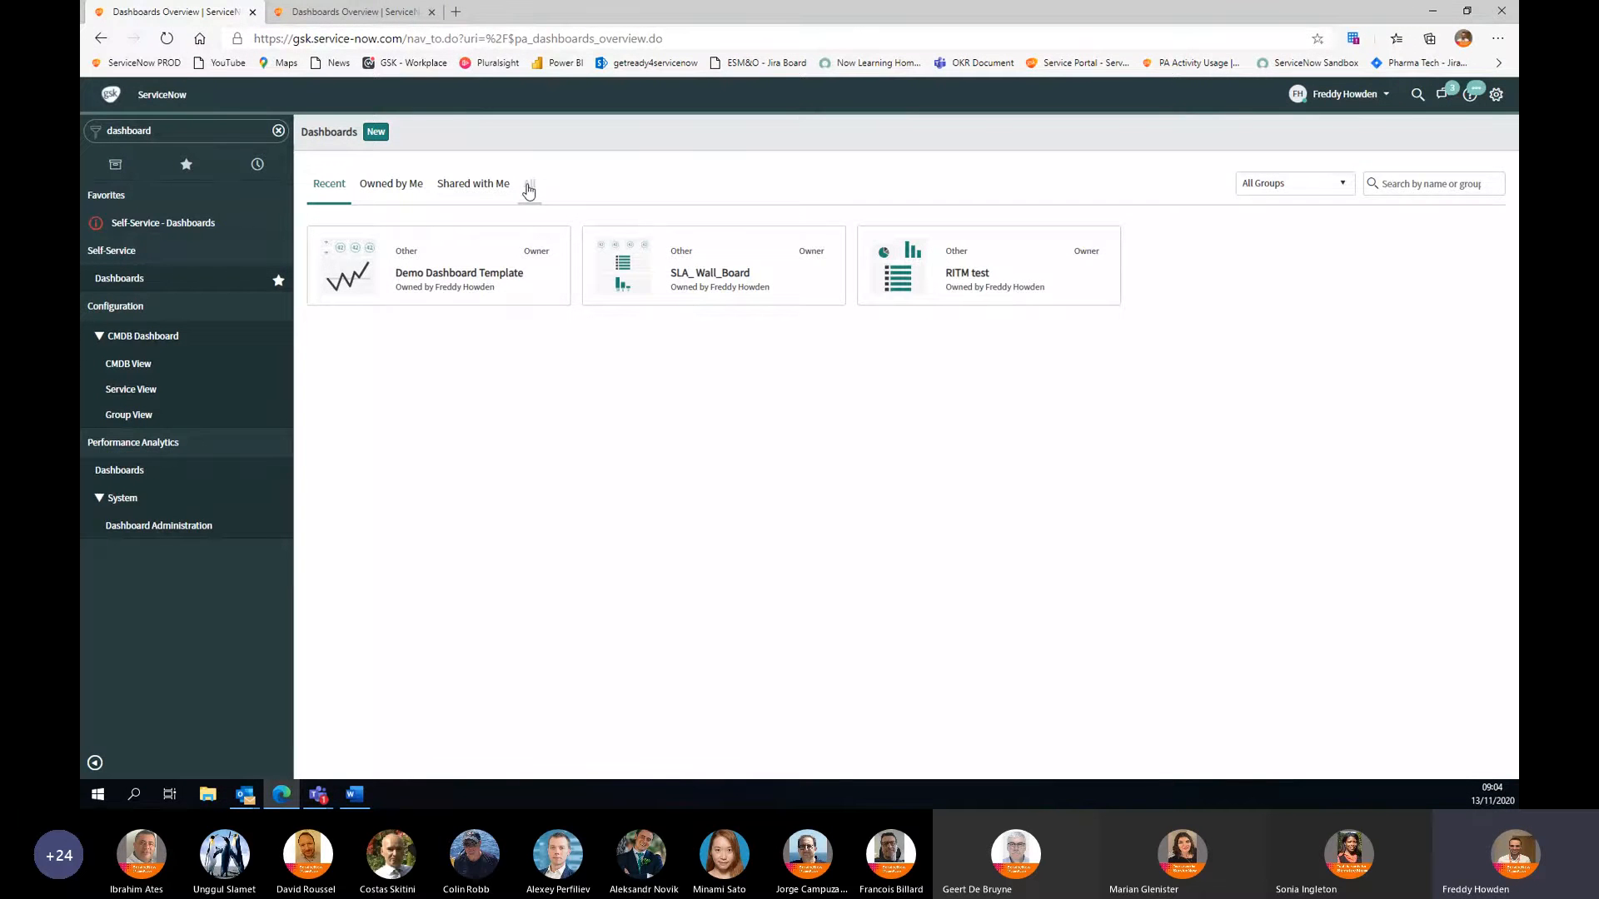
Step: Create a new dashboard named "Demo Friday AM" and minimize the navigator
click(374, 136)
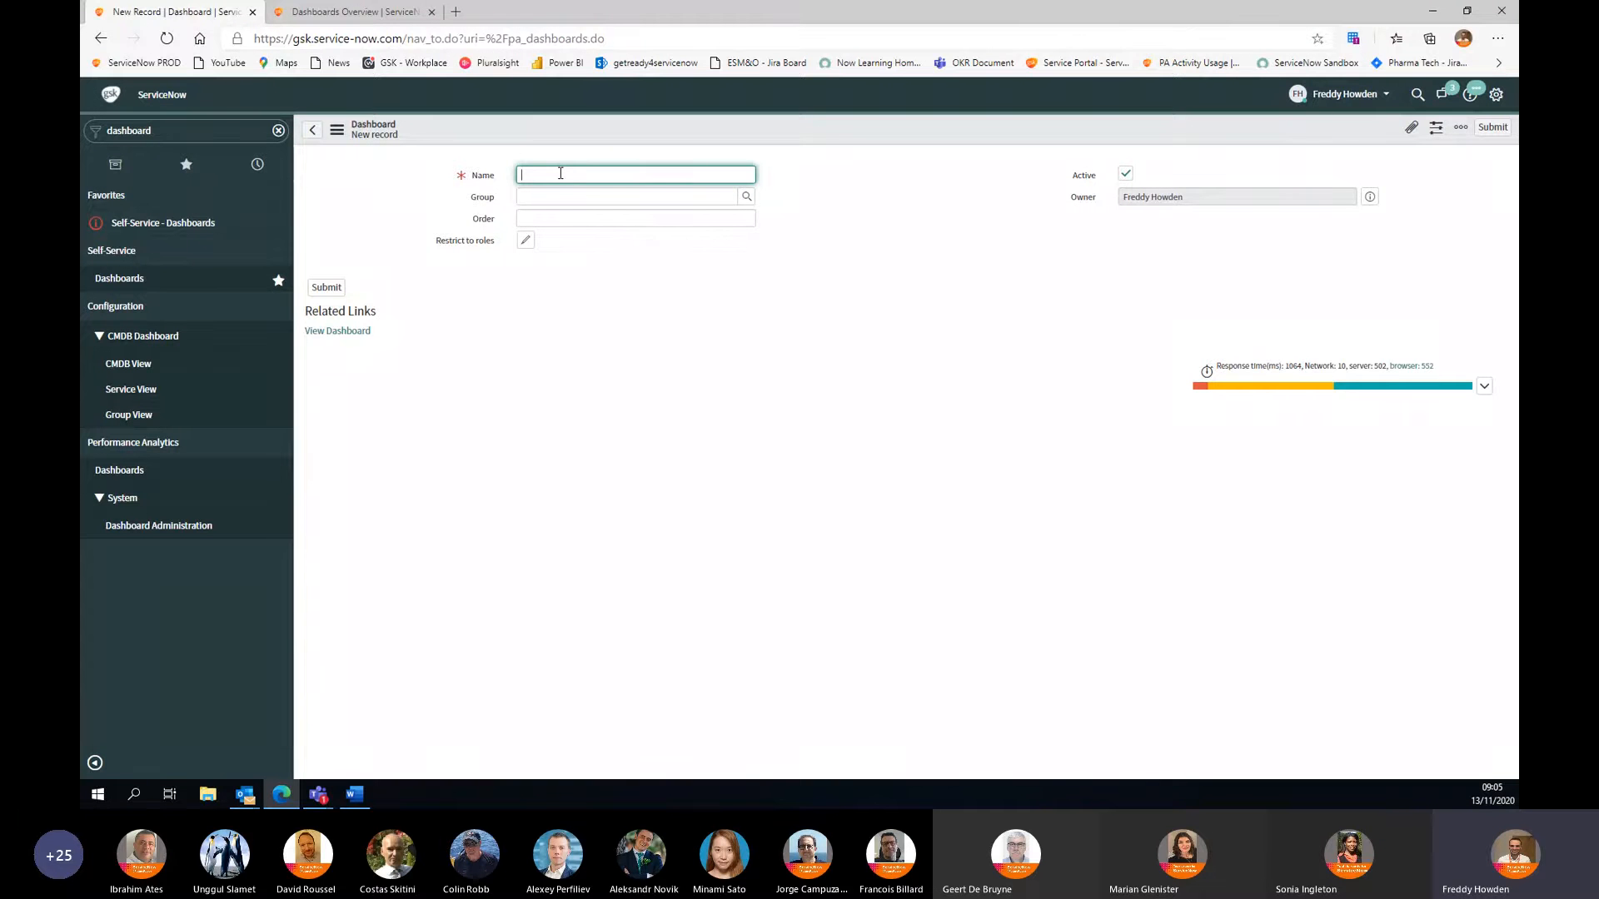
text(Demo)
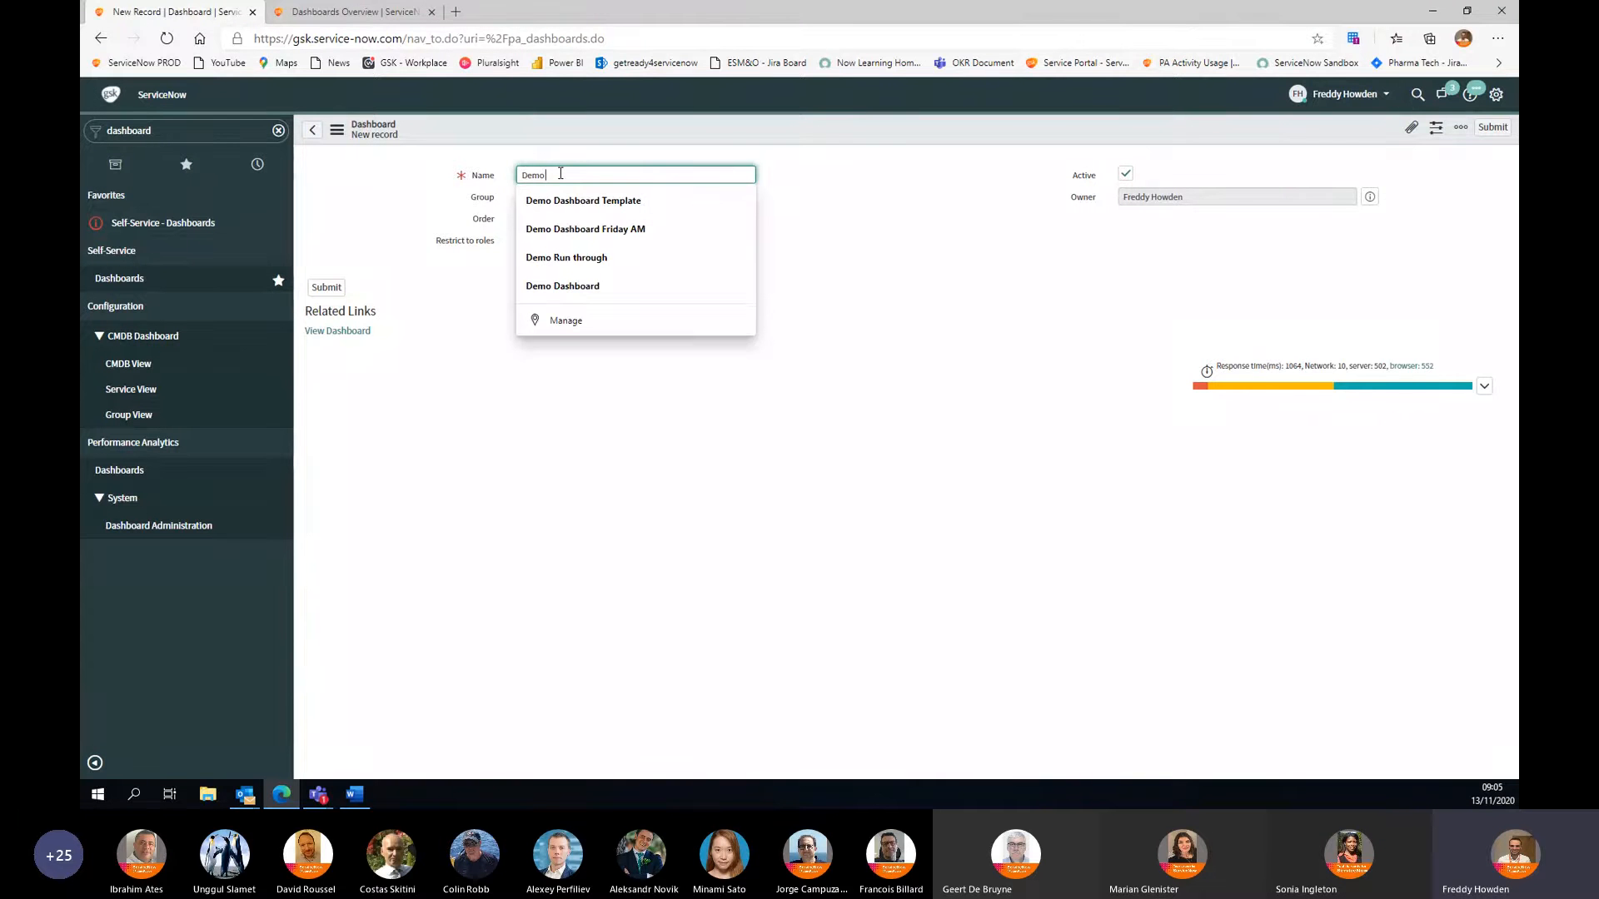
text( Friday AM)
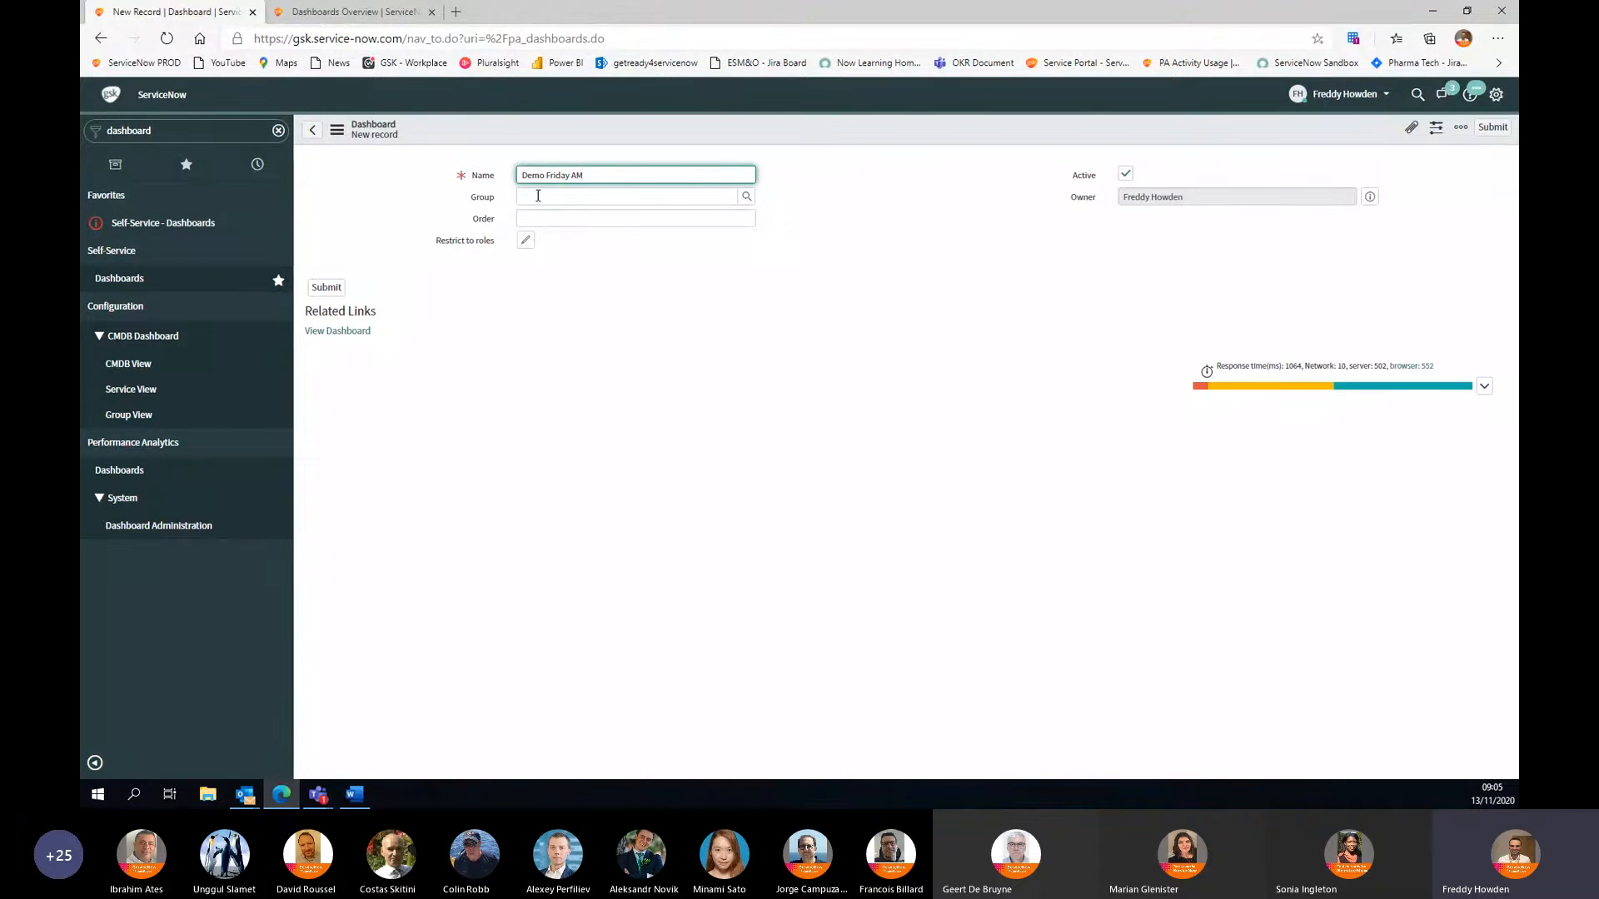
click(1490, 128)
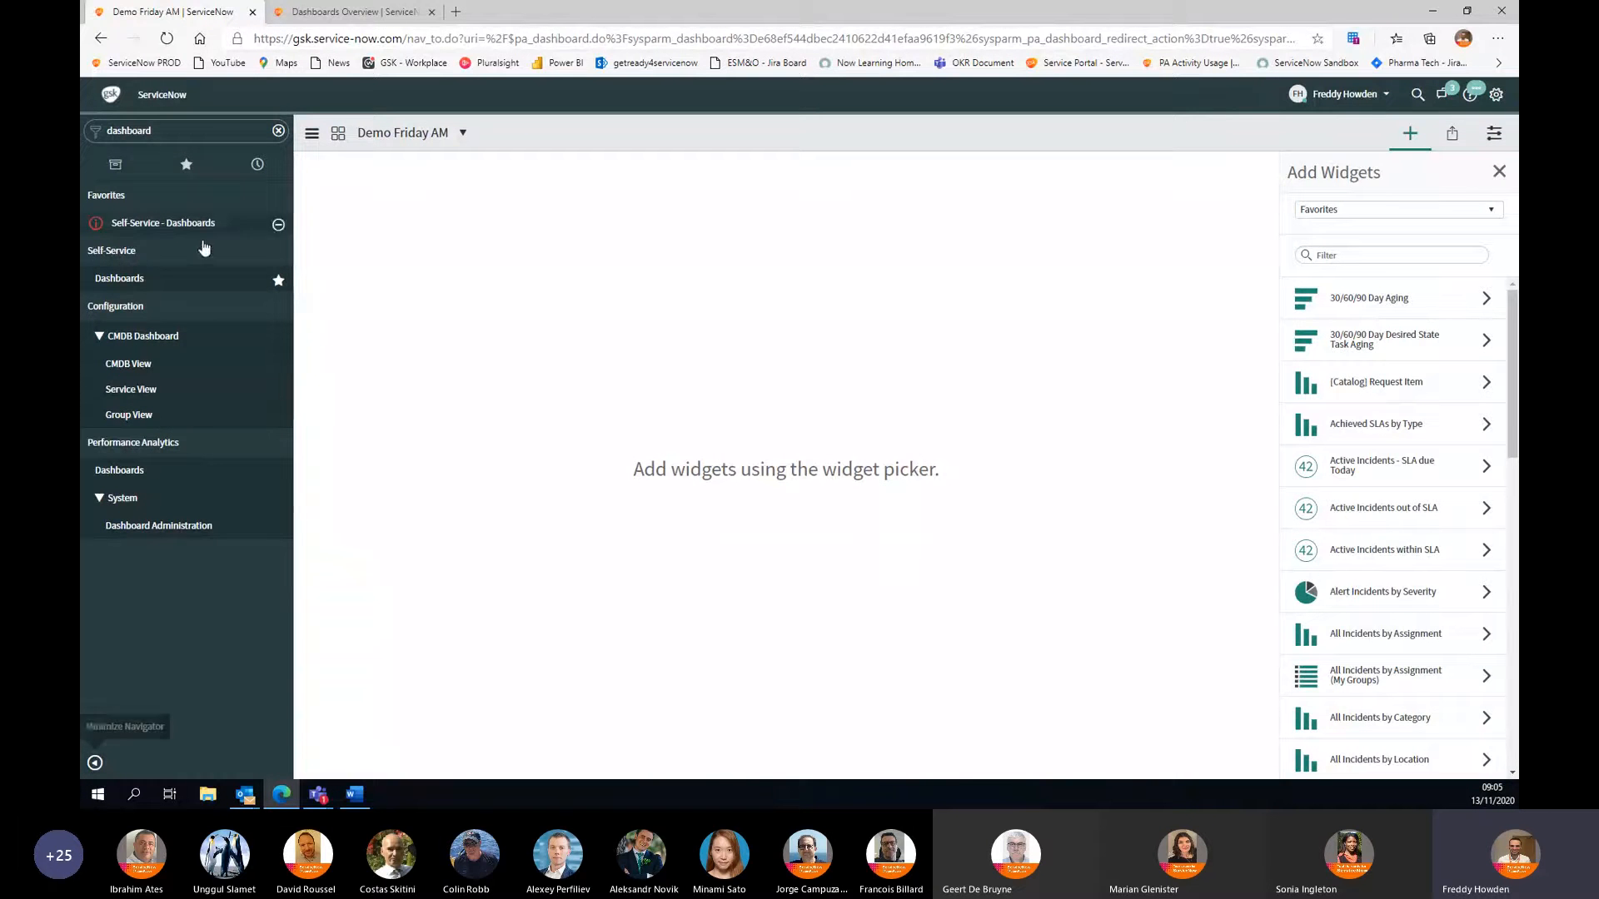
click(96, 762)
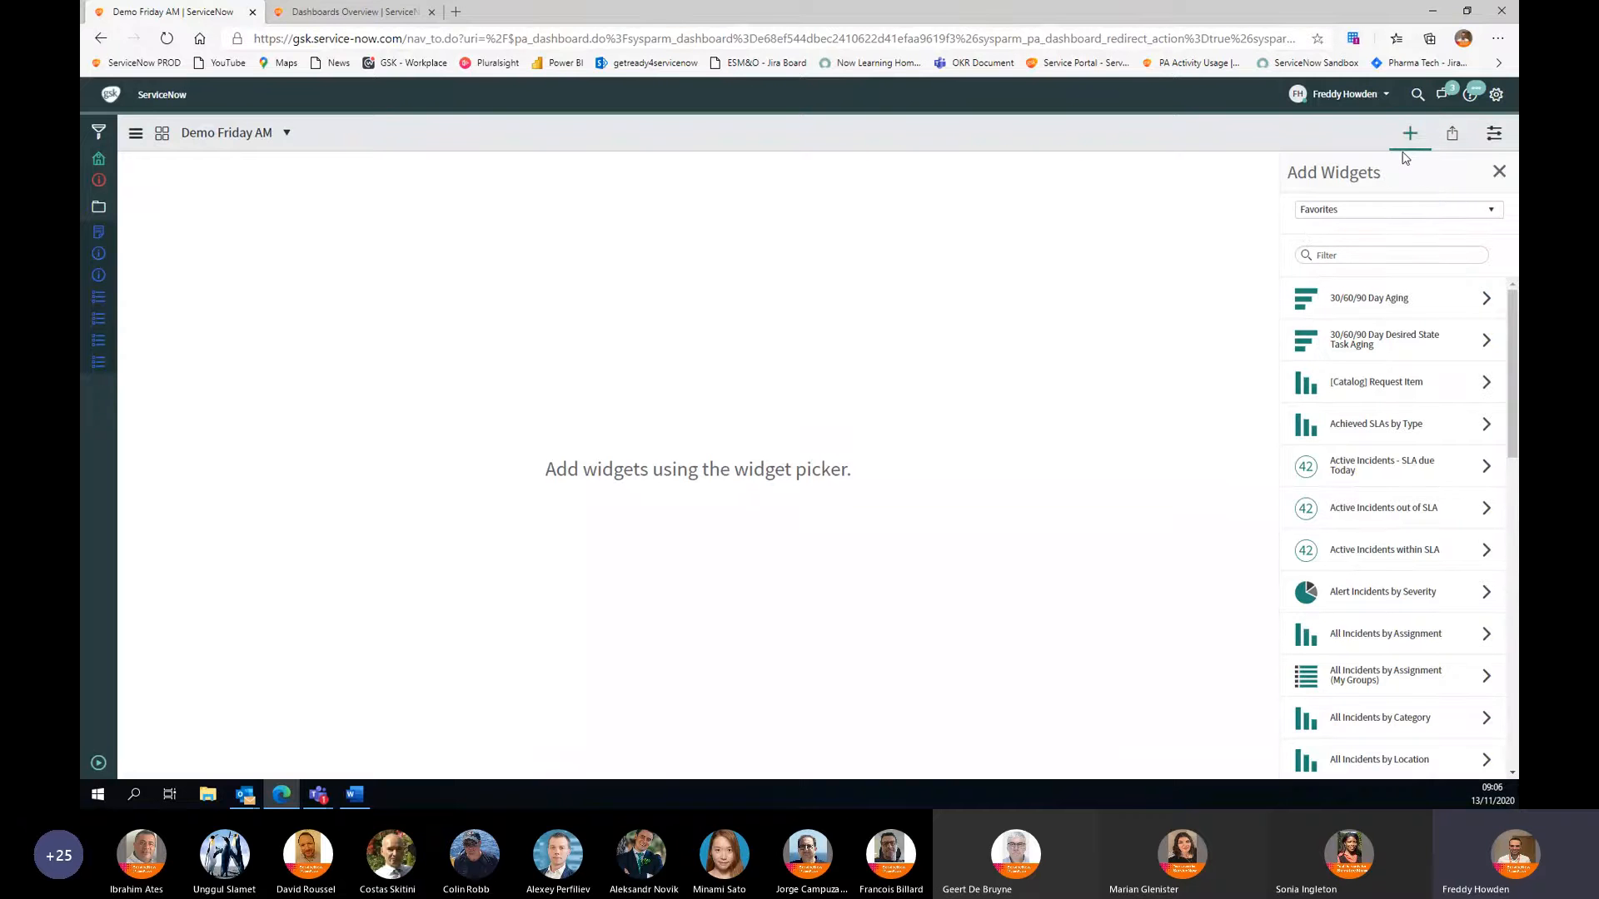
Step: Examine the dashboard's widget categories, sharing options and layout configuration
click(1500, 172)
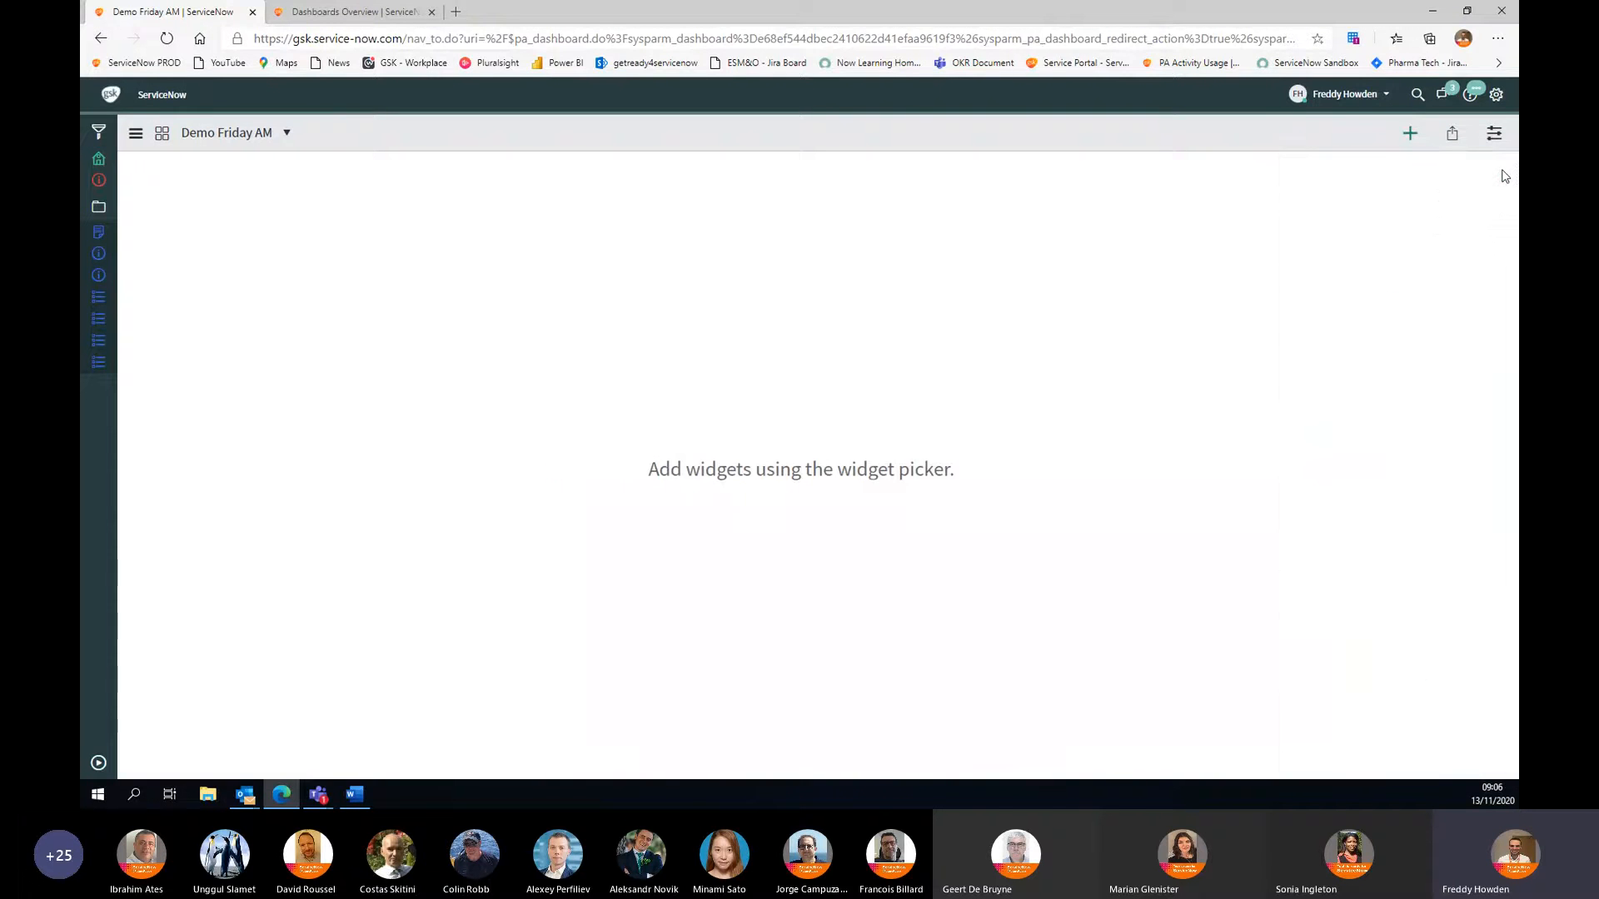
click(1406, 143)
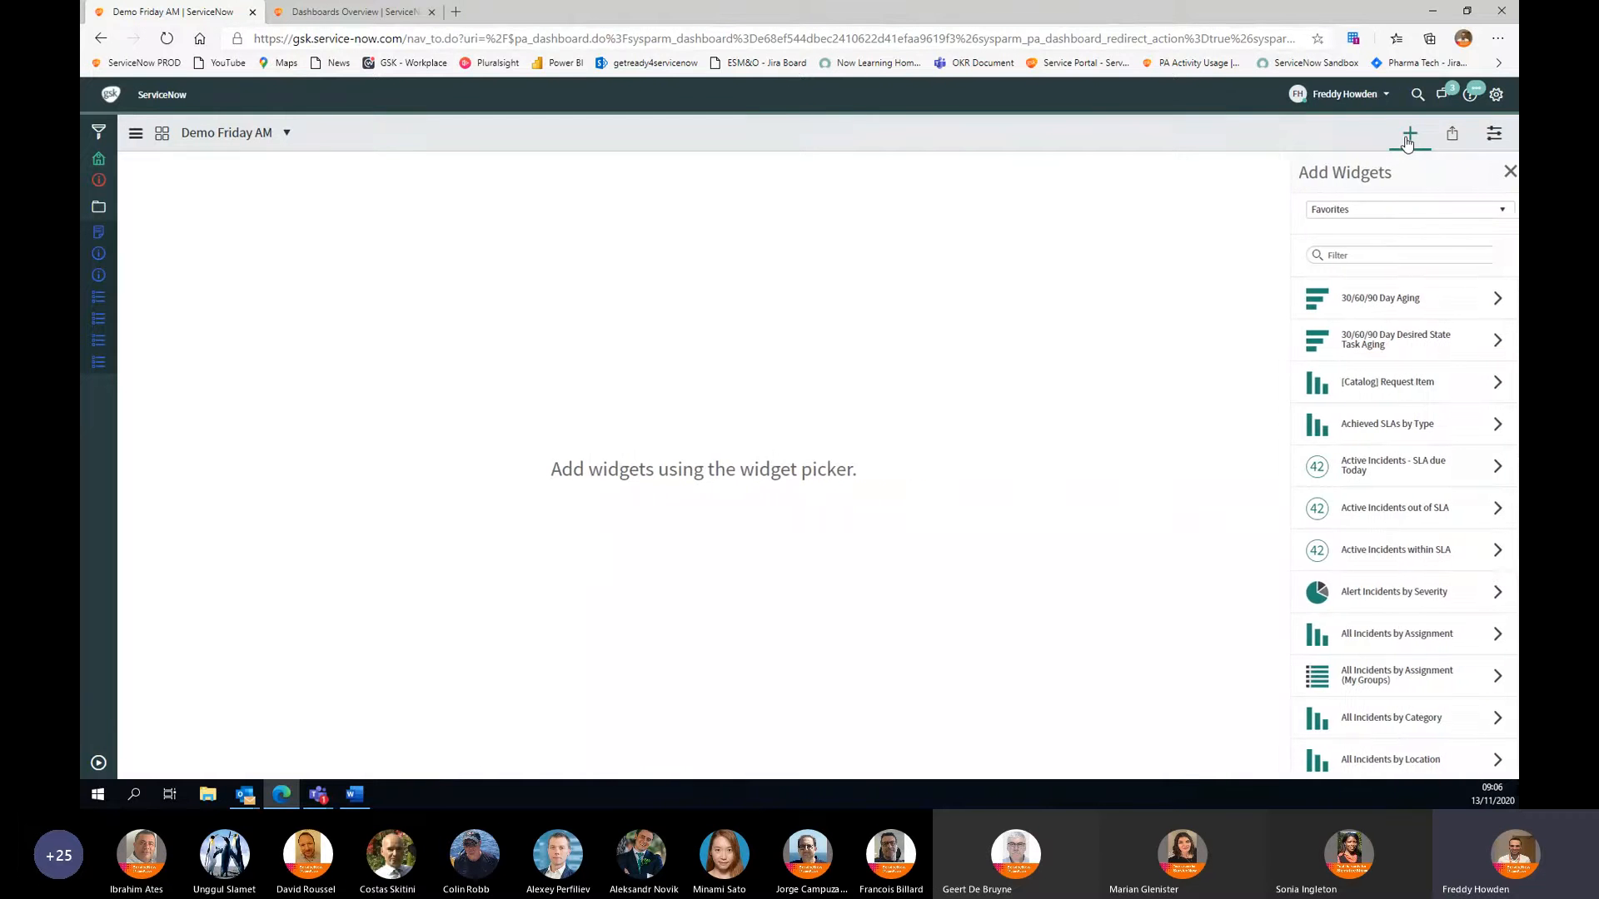
click(1366, 211)
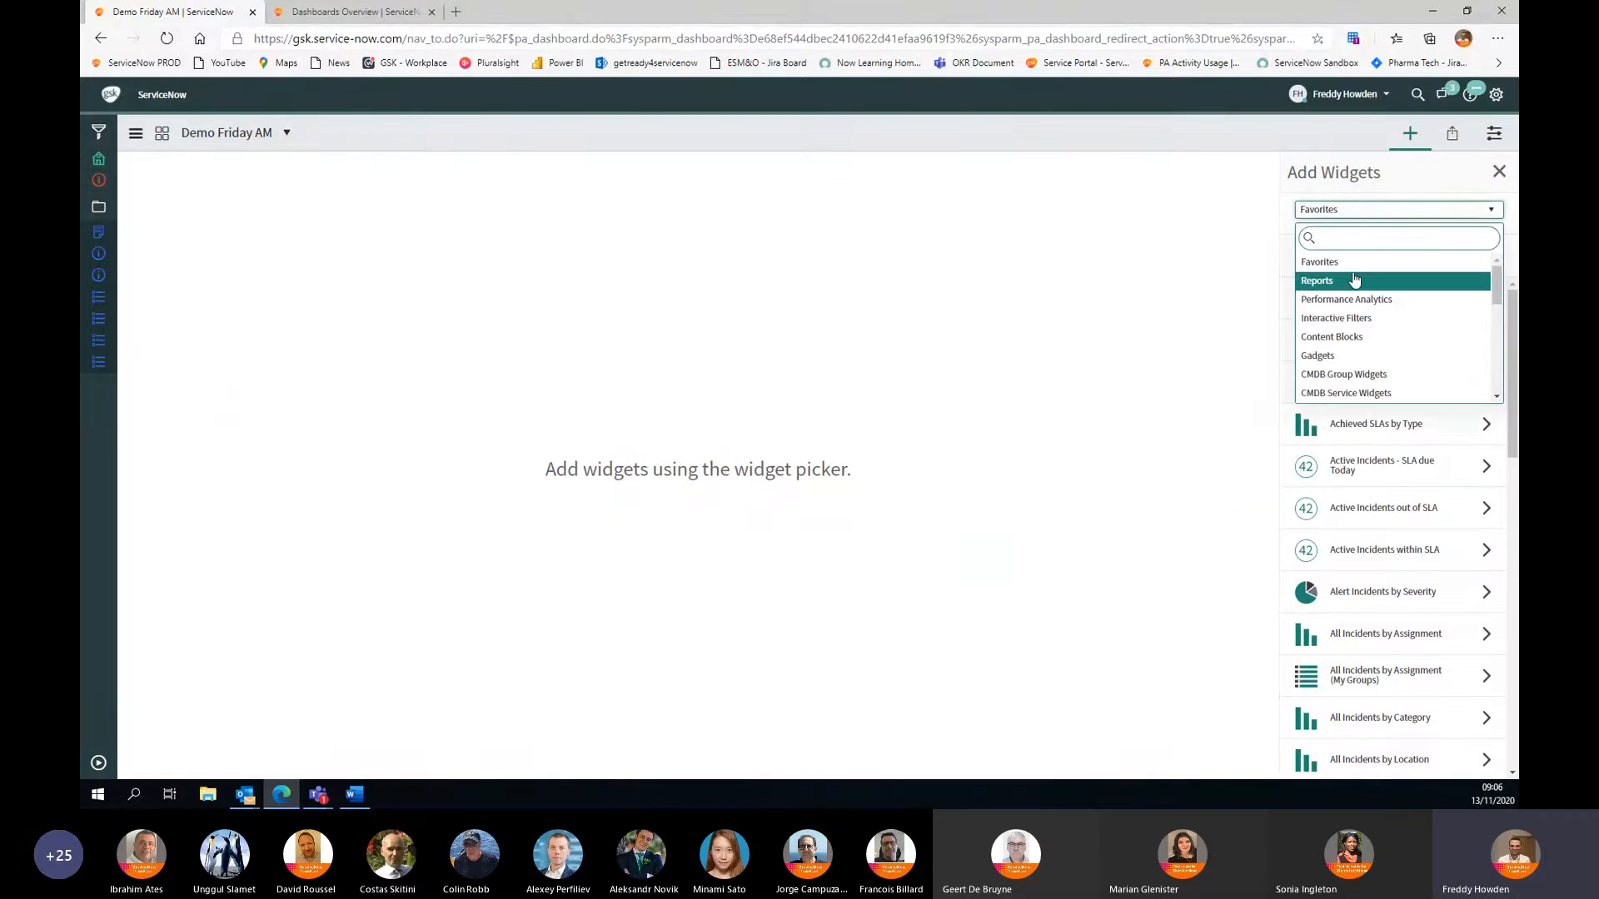
click(1339, 174)
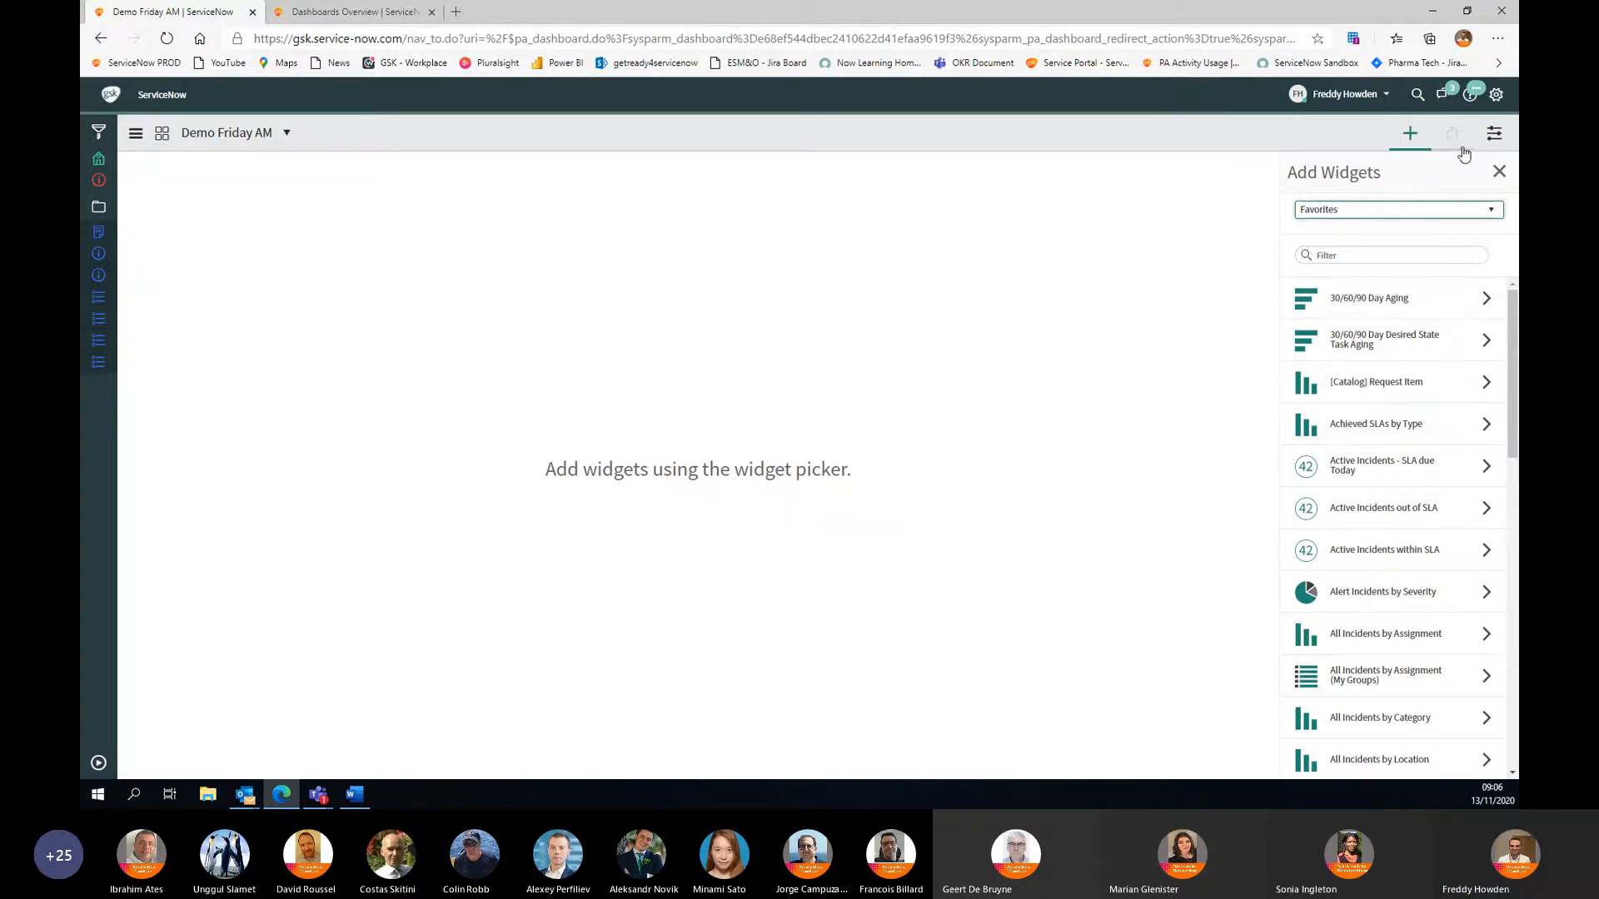
click(1456, 146)
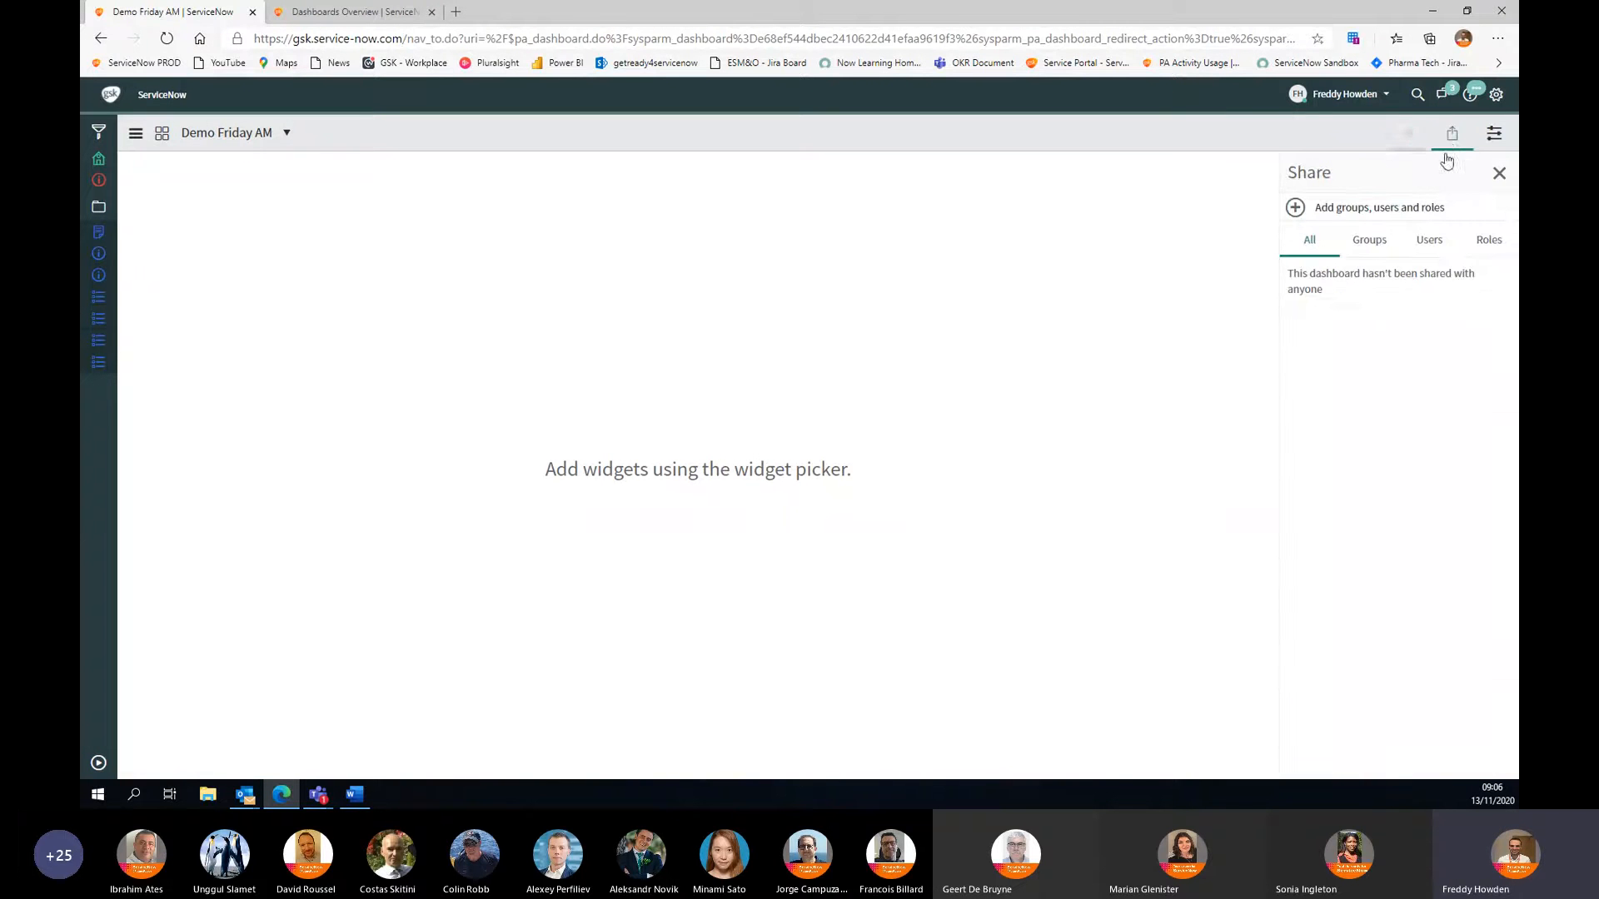
click(1490, 139)
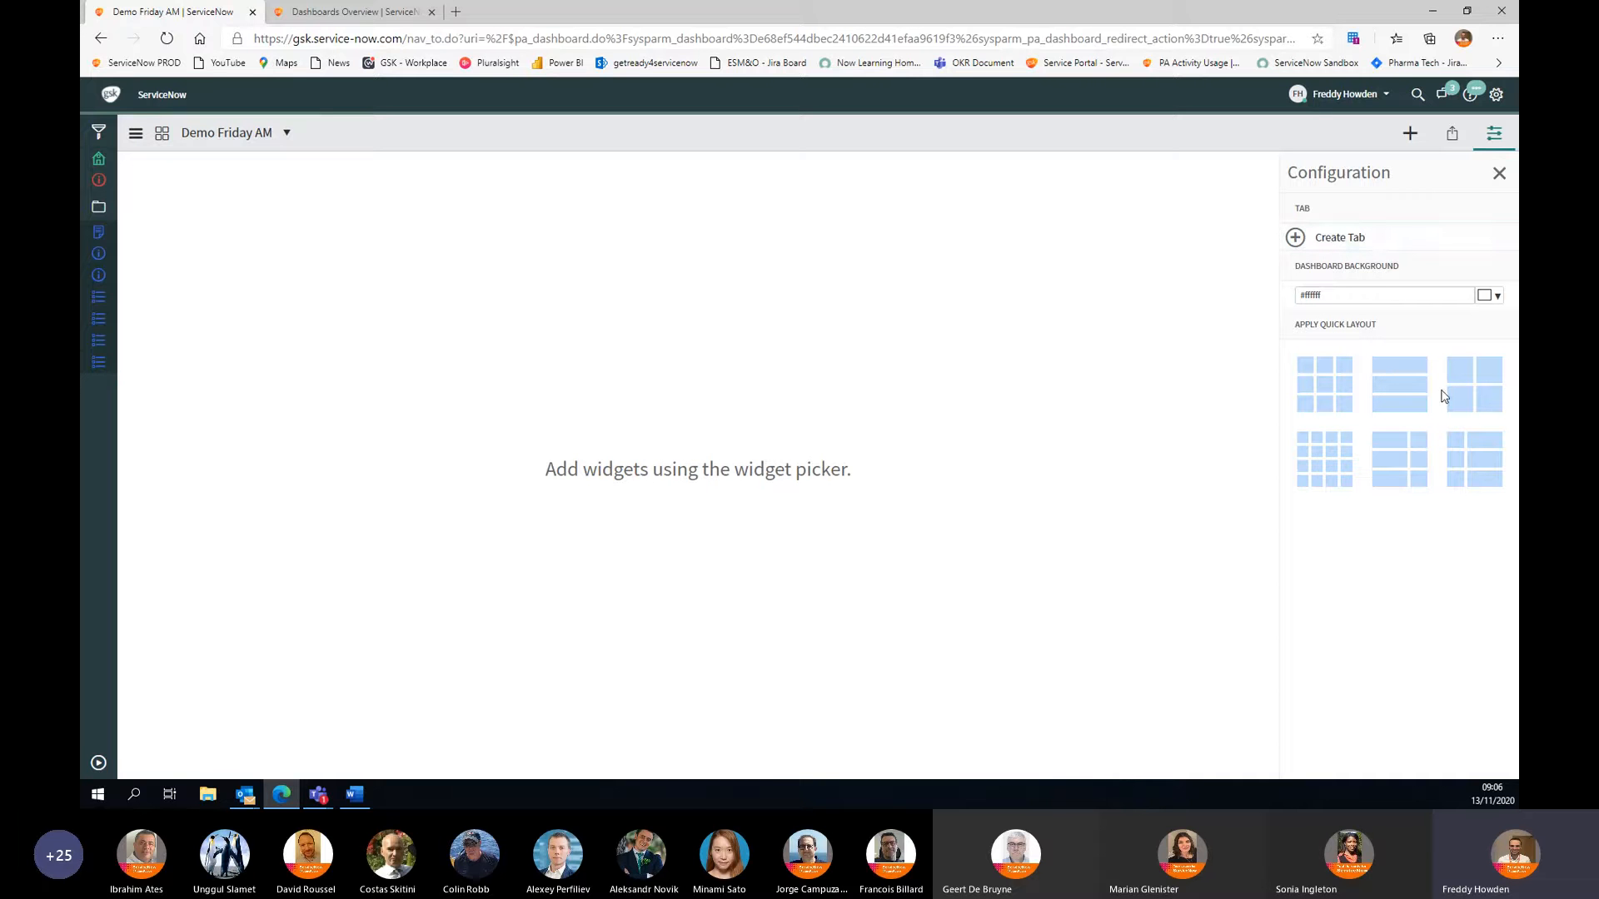
Step: Add a #New Report placeholder widget from the Reports category to the dashboard
click(1405, 138)
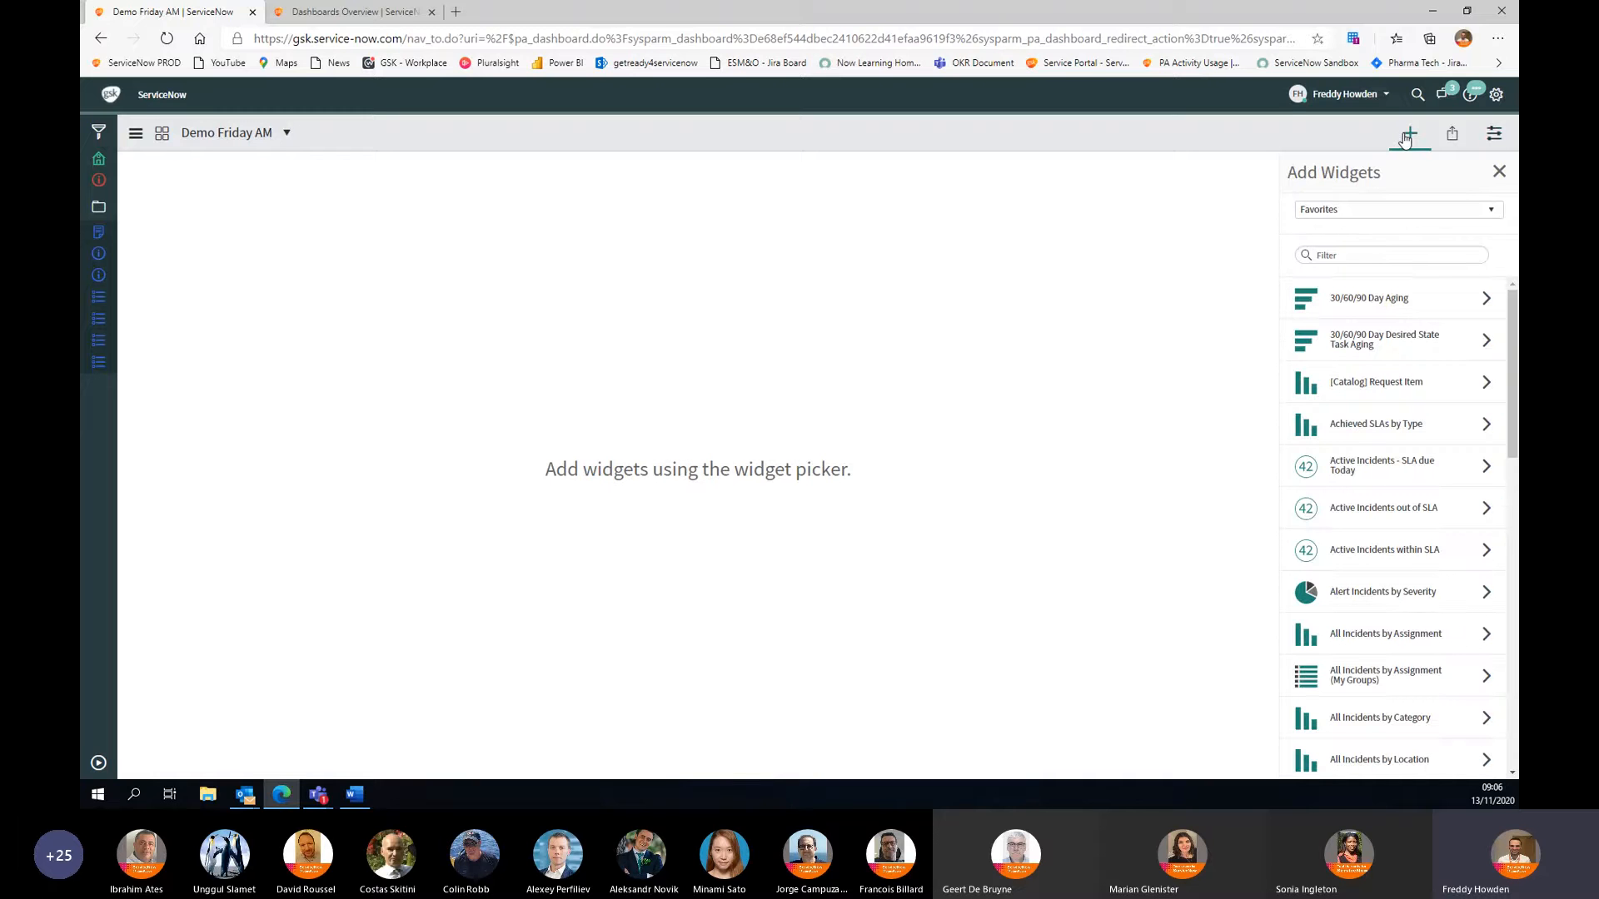
click(1386, 211)
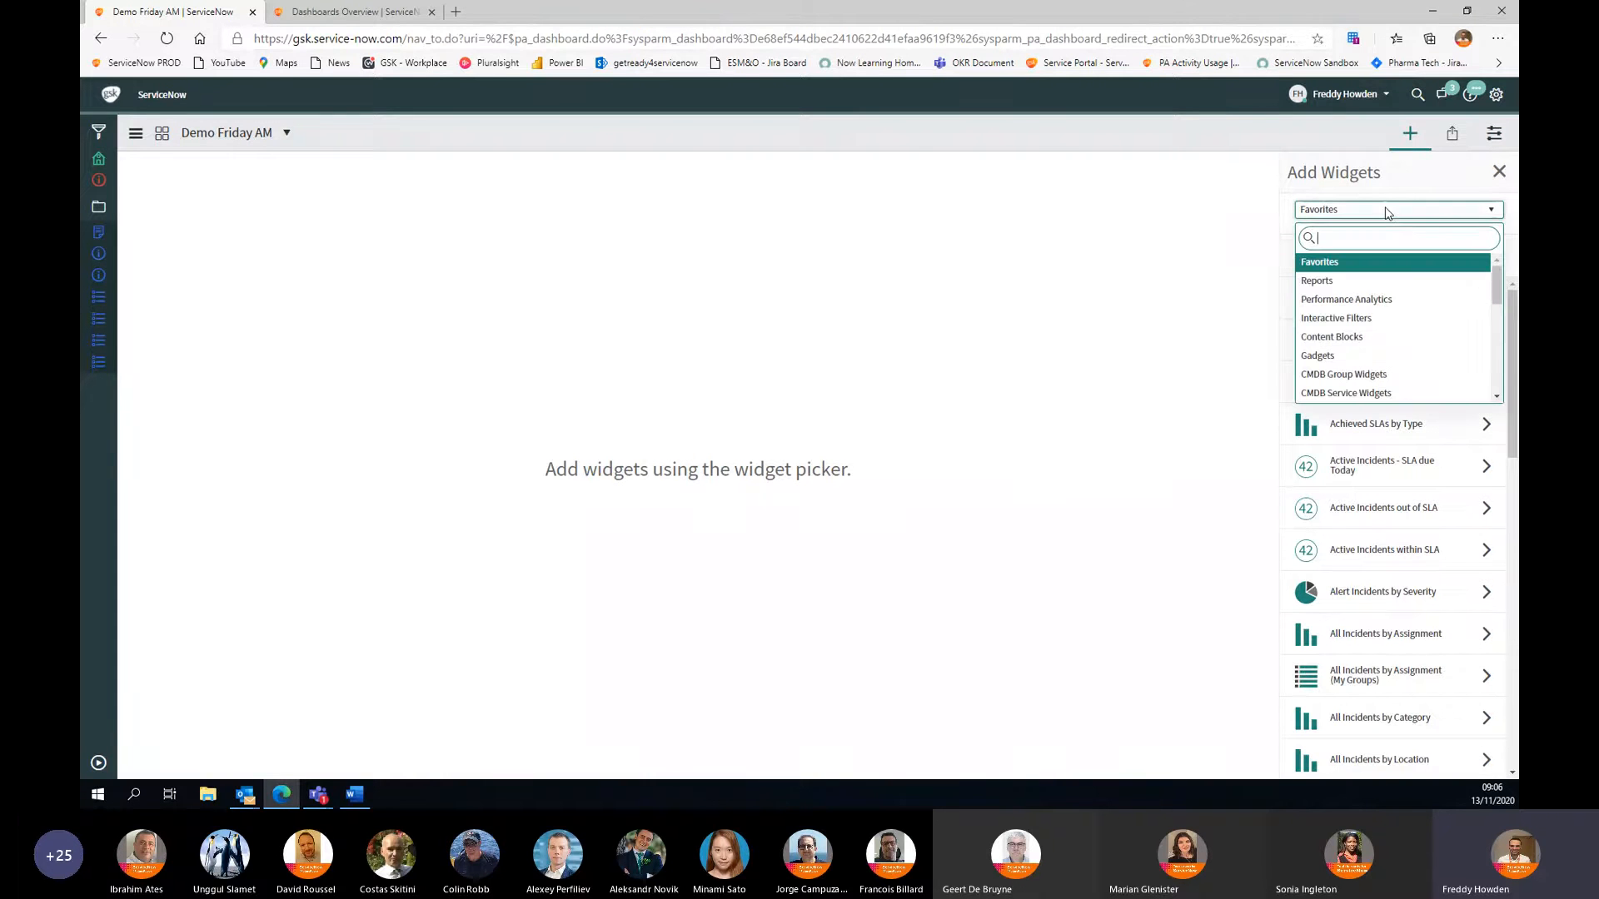
click(1330, 284)
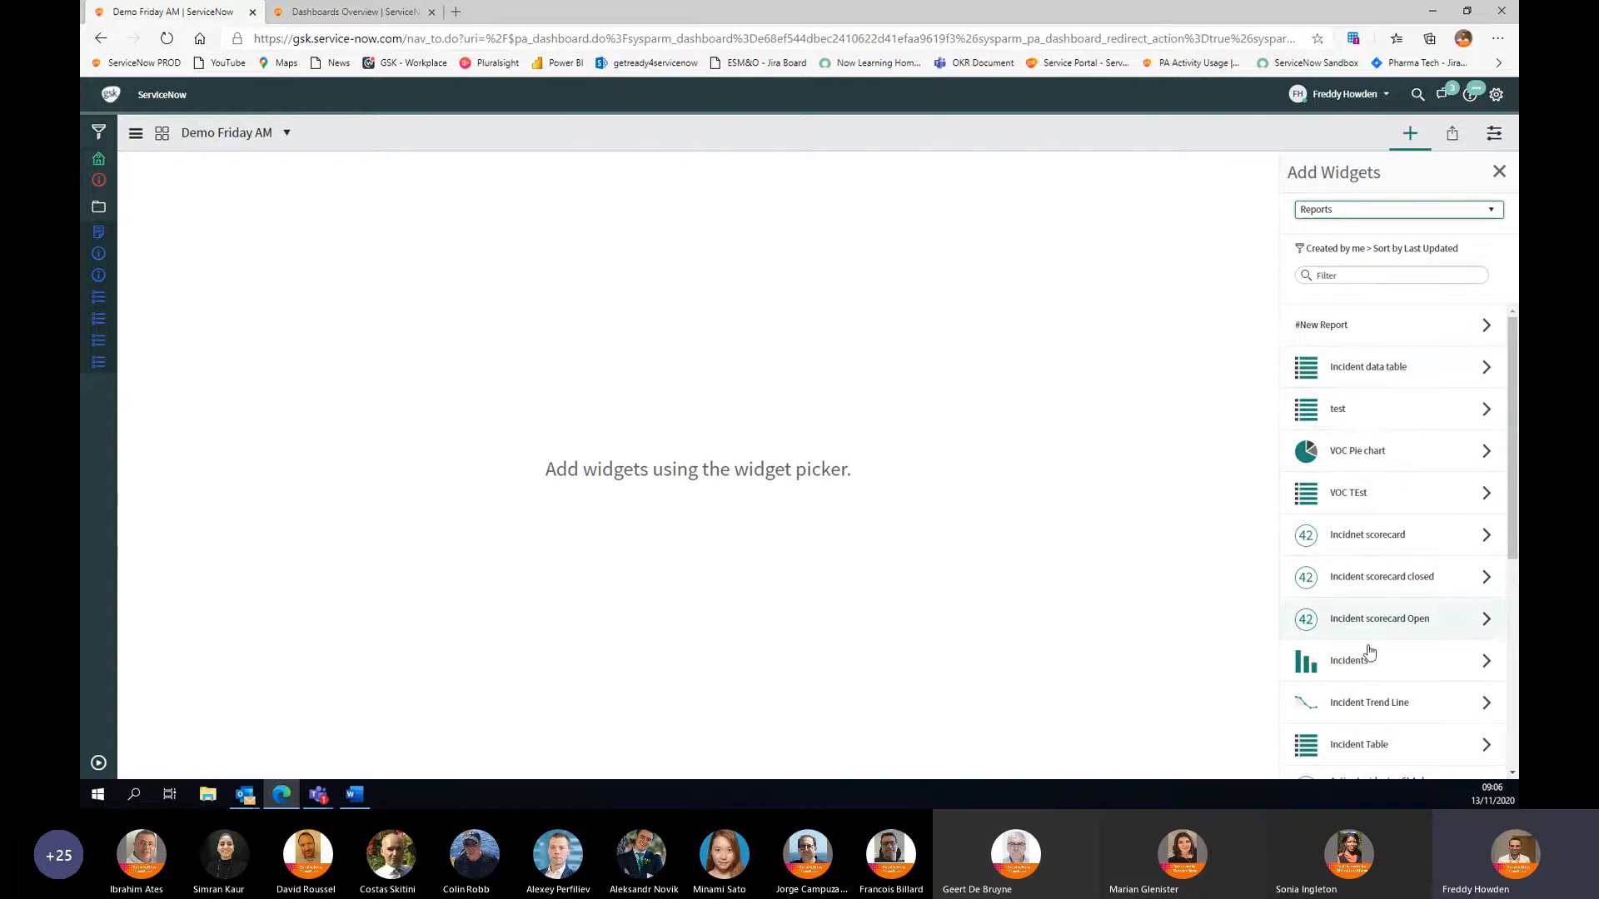
click(1325, 323)
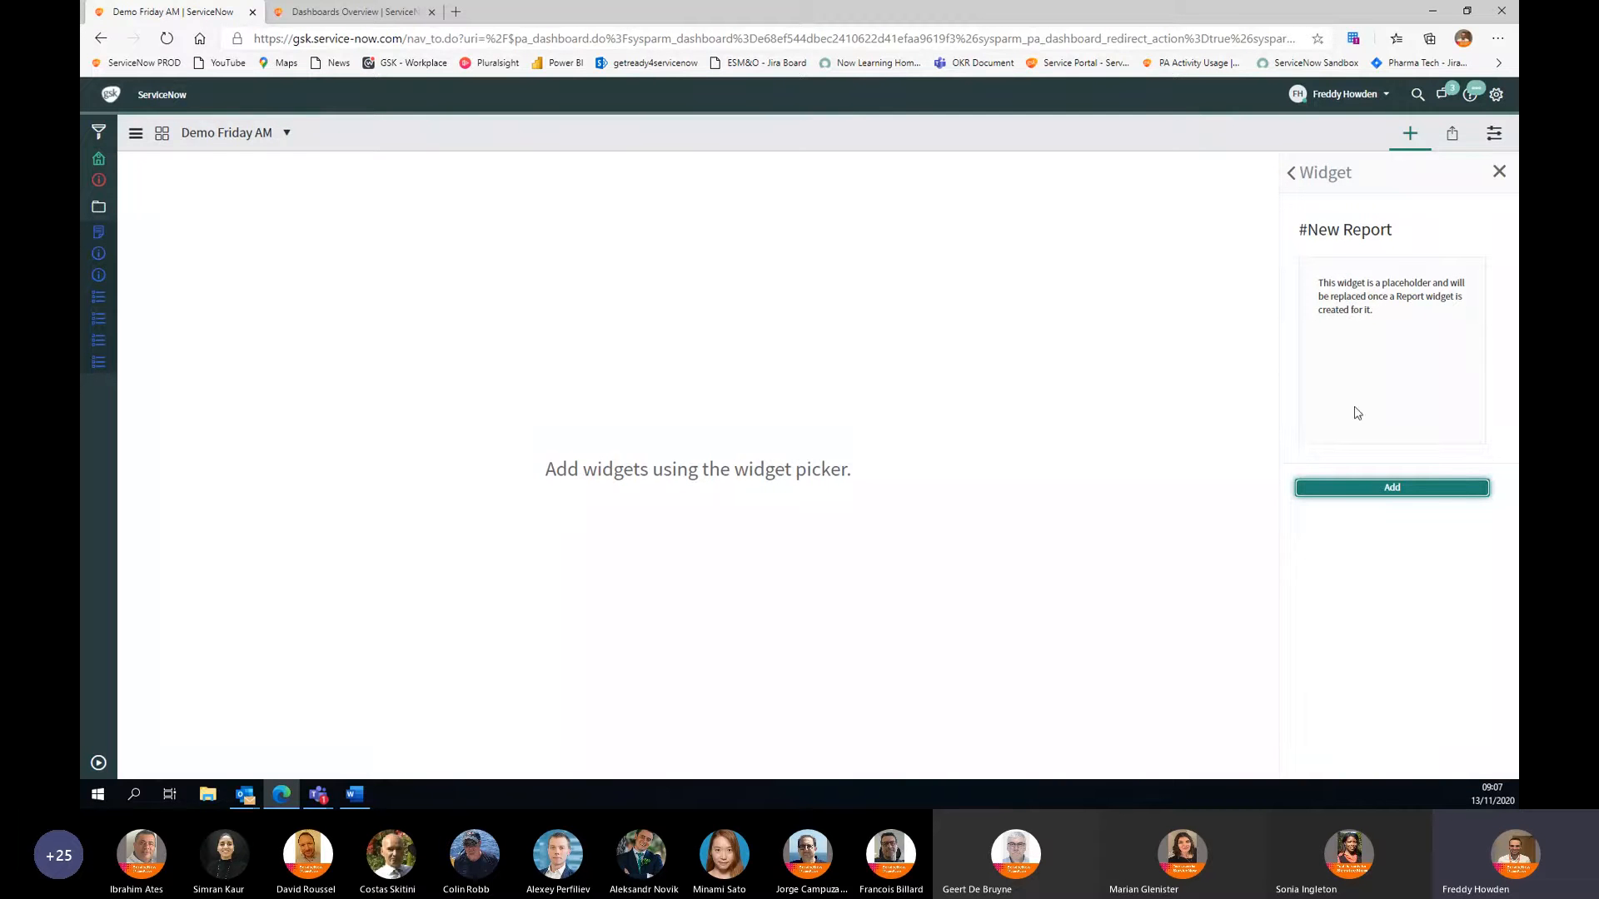
click(1348, 494)
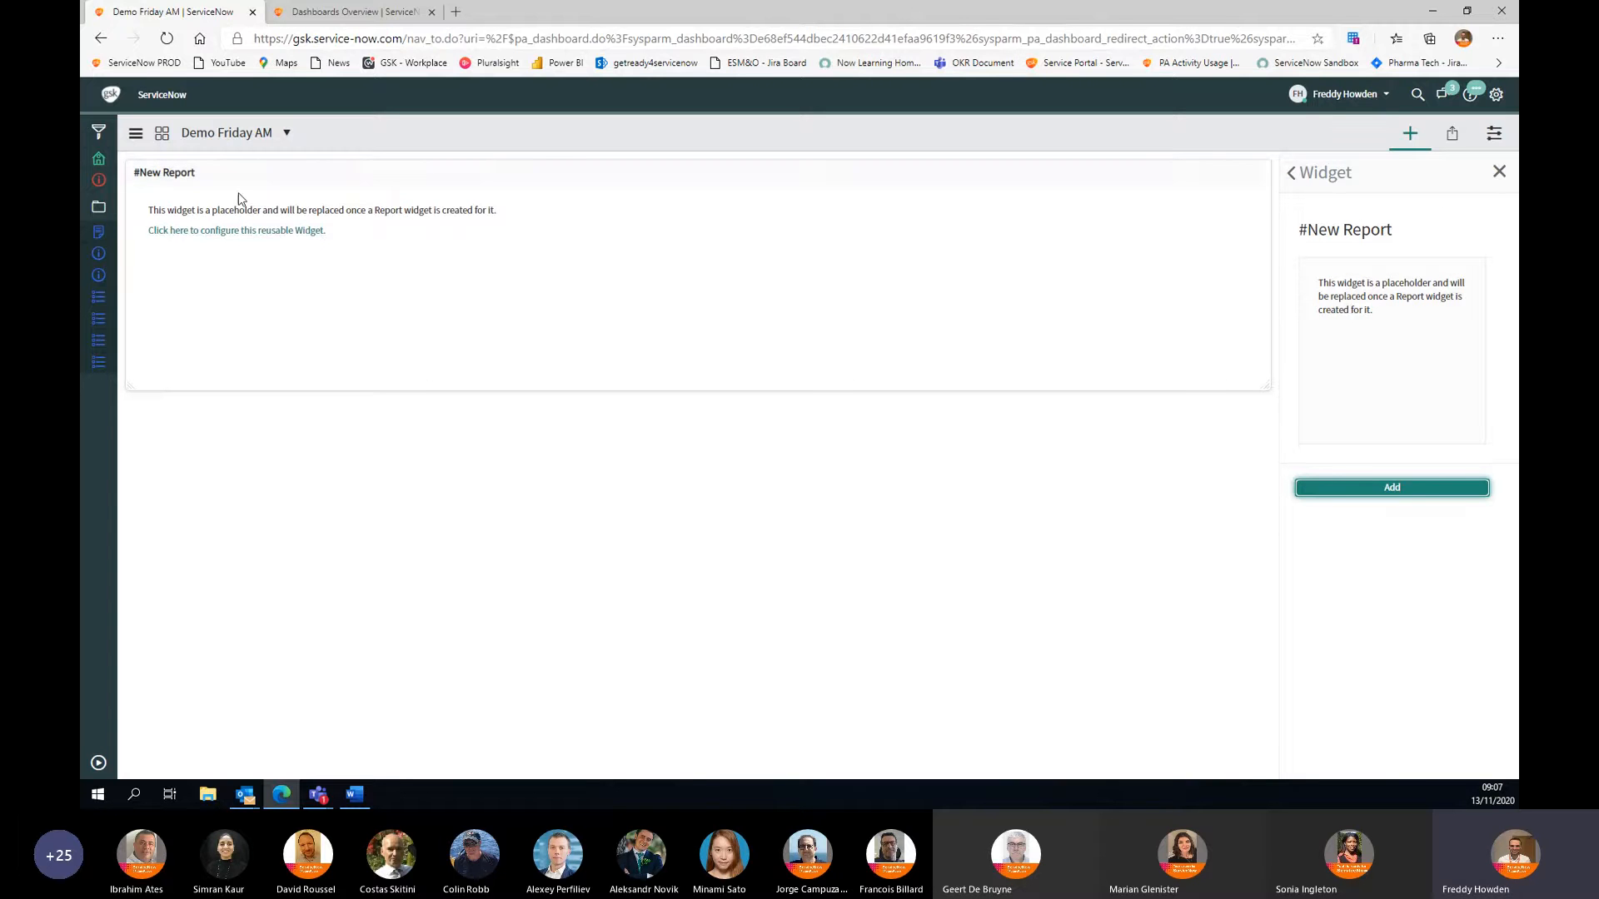
Step: Start configuring the placeholder widget's report and name it "Incident table"
click(202, 231)
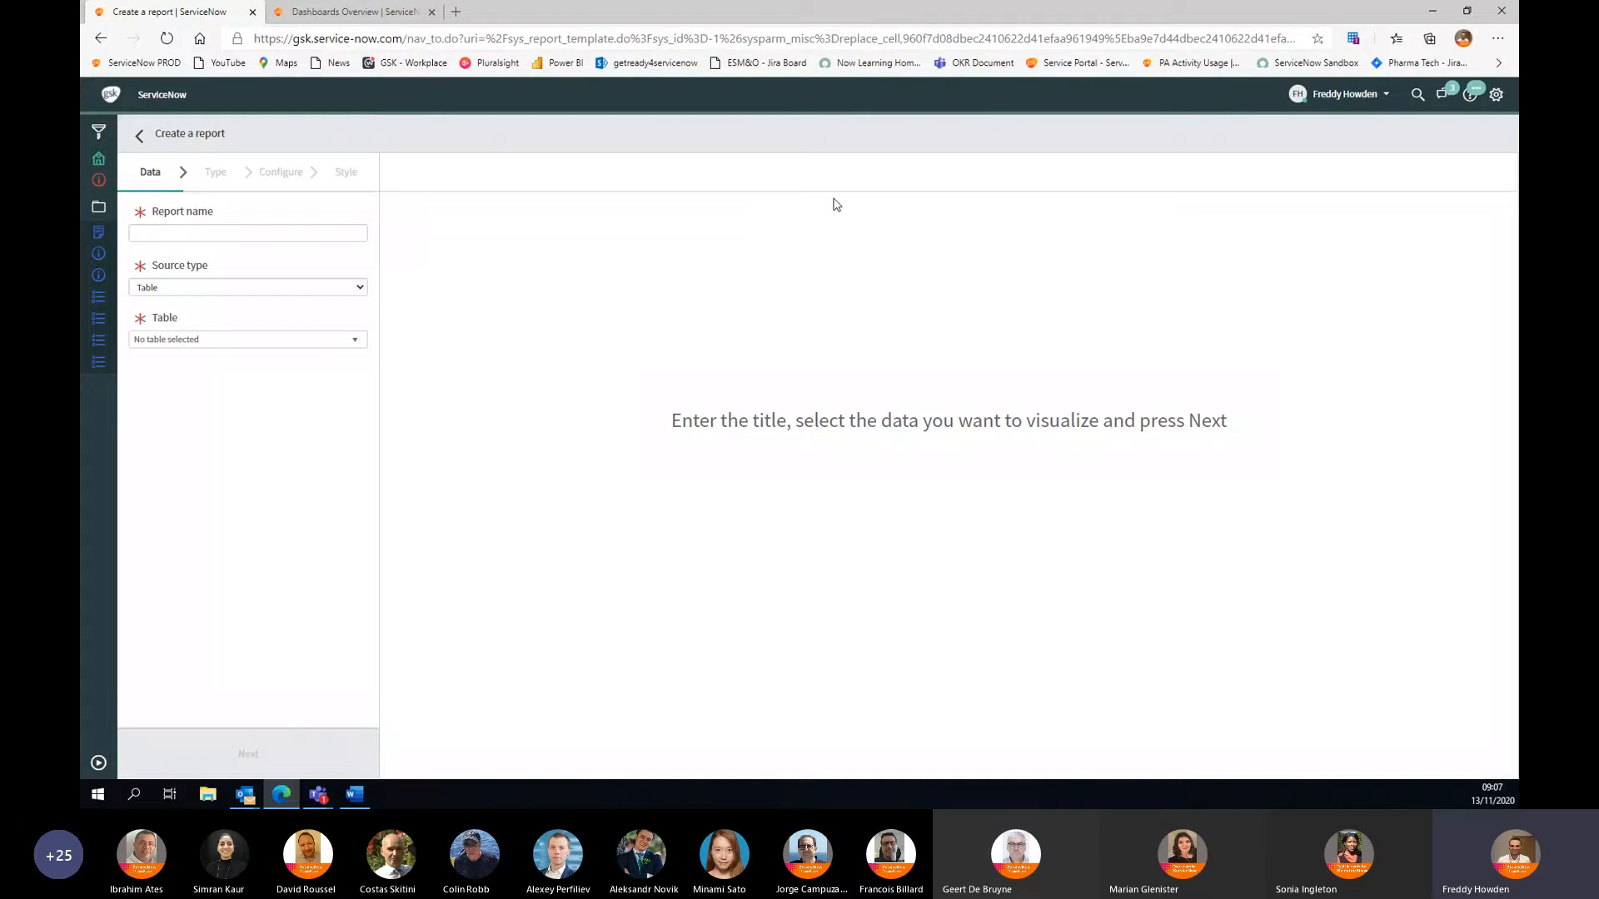
click(254, 240)
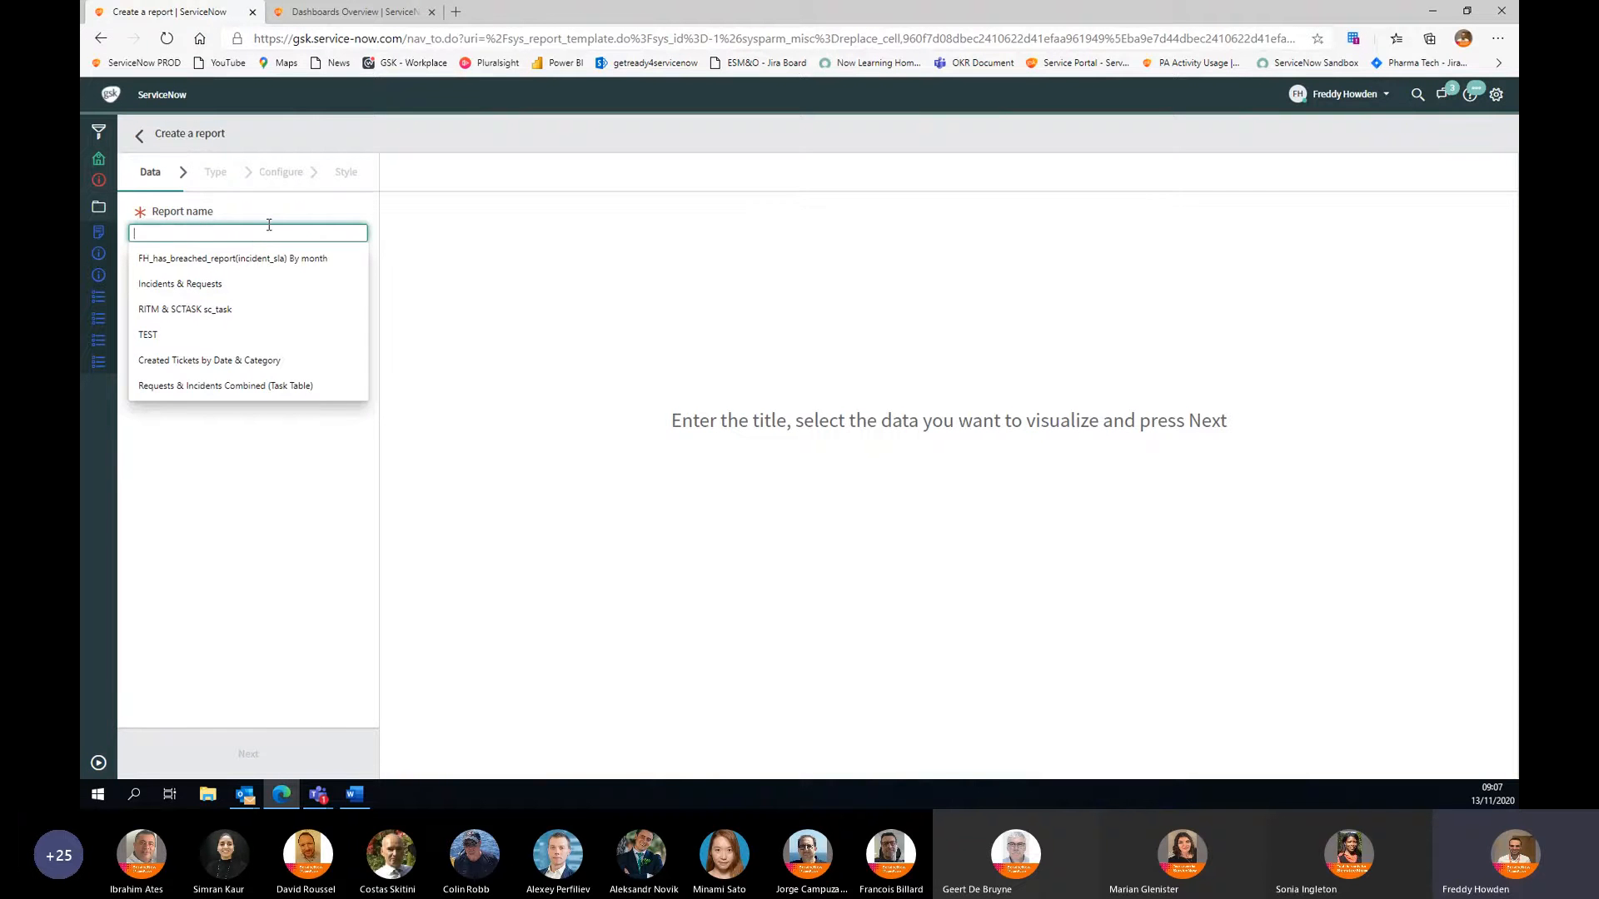
click(282, 219)
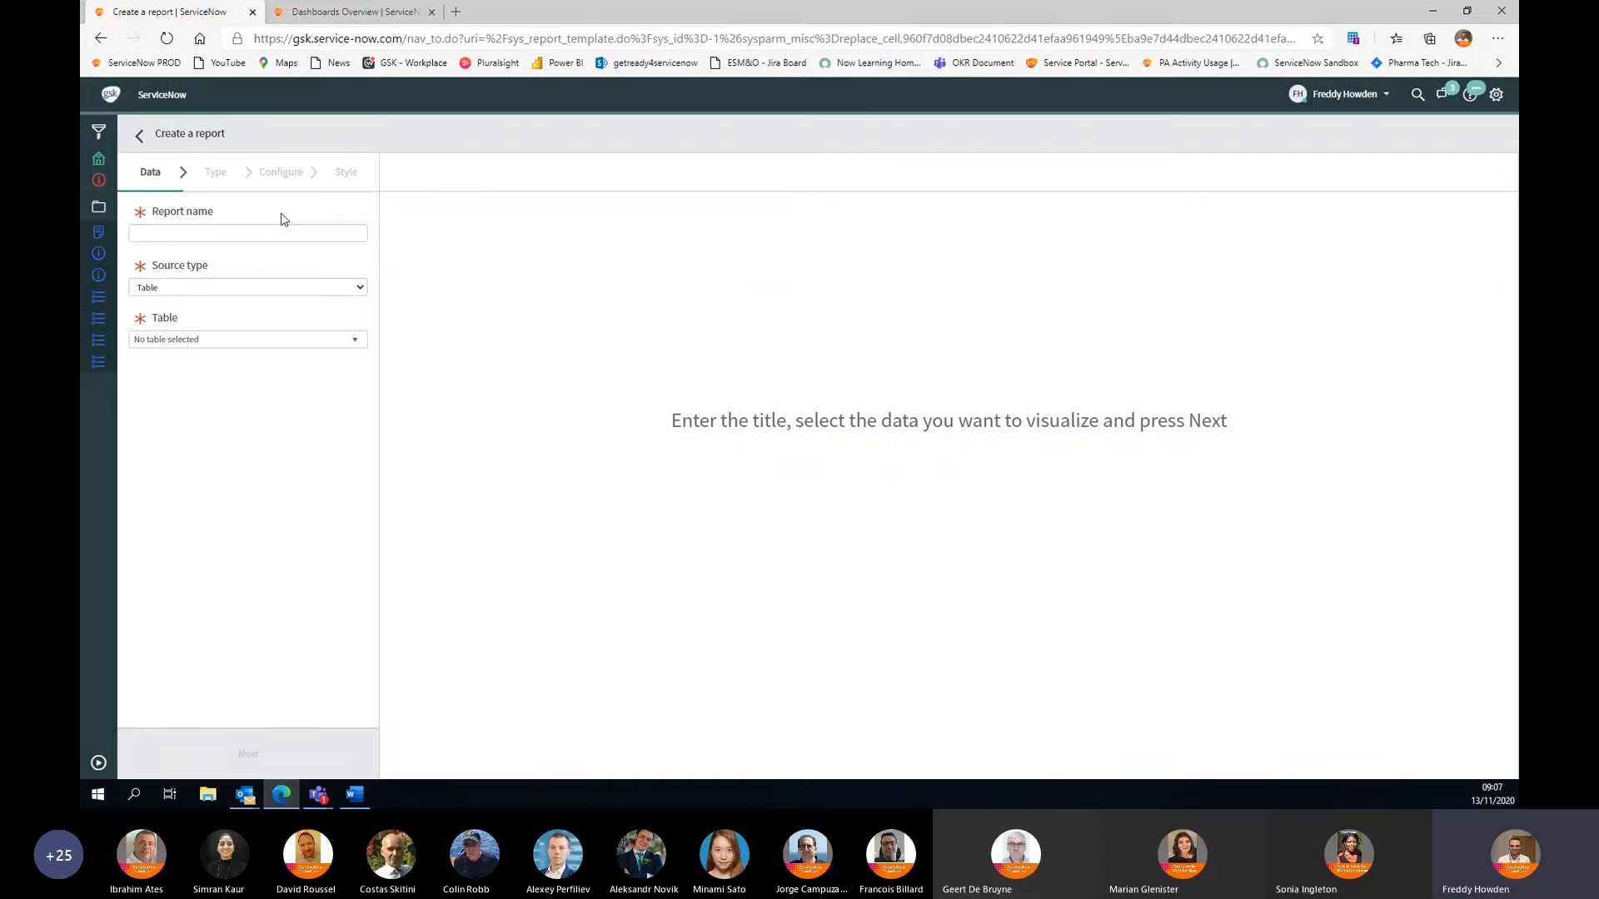
click(244, 235)
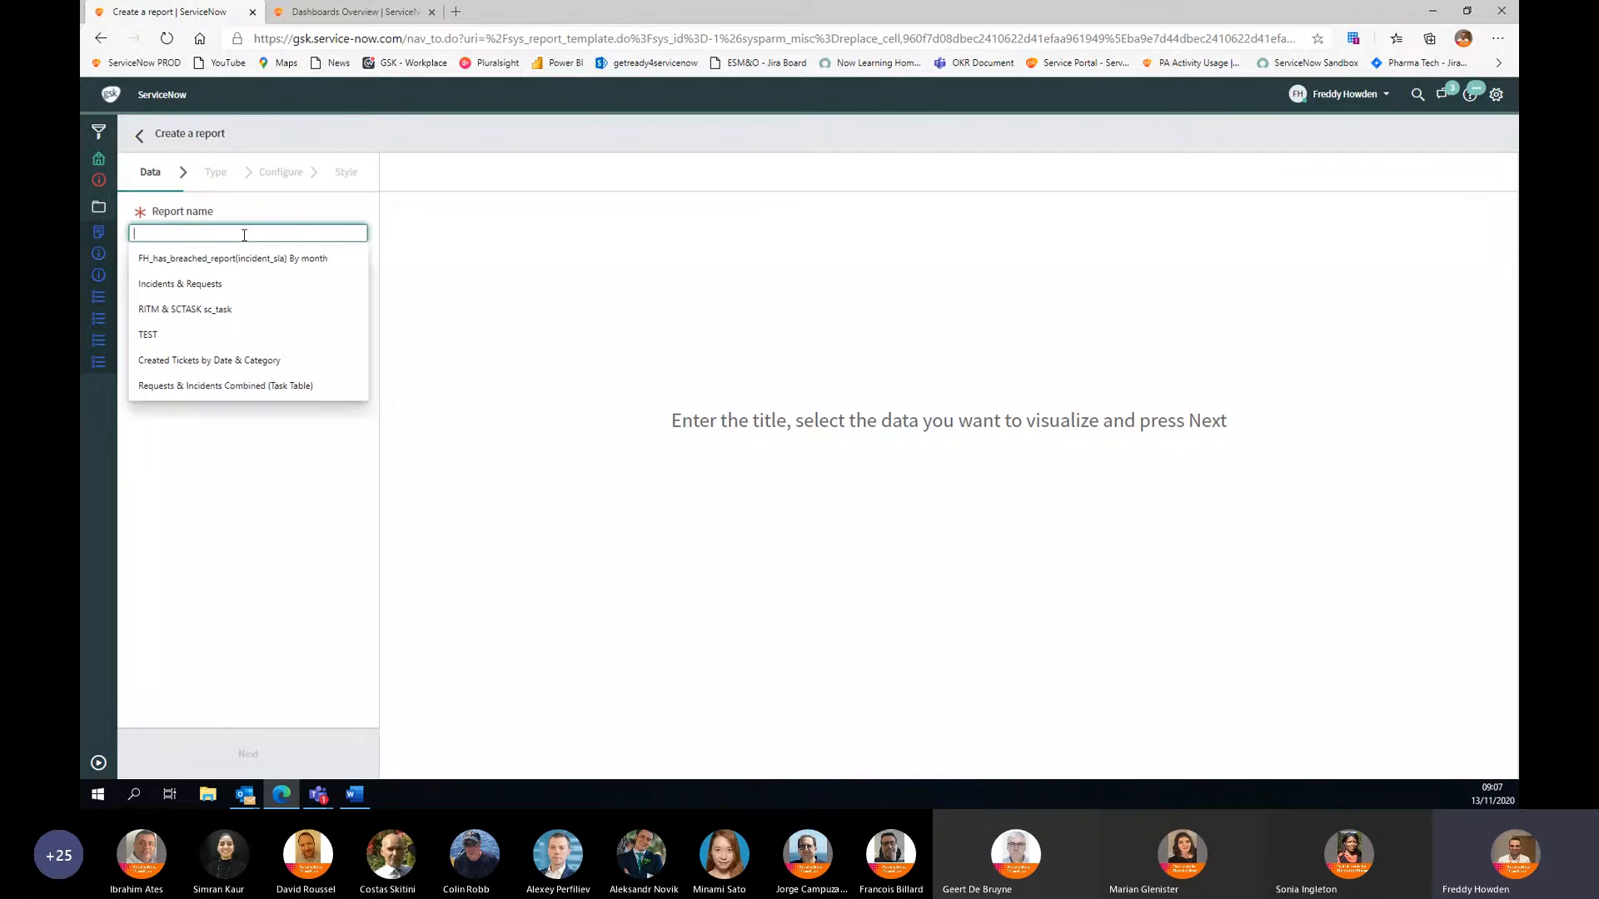
text(Incident)
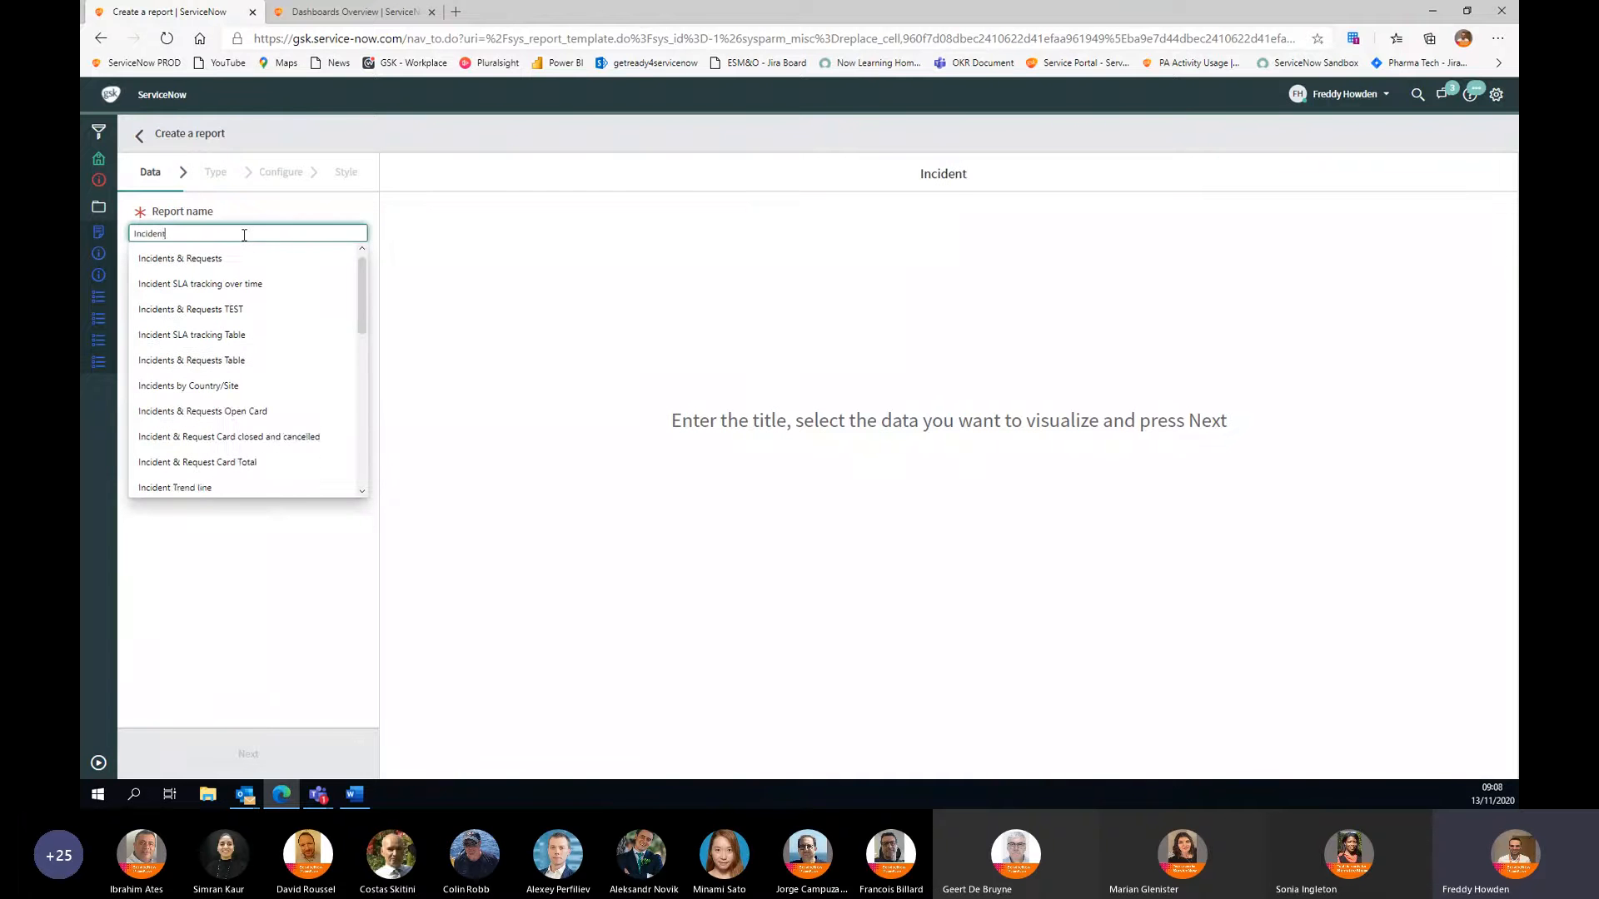
text( table)
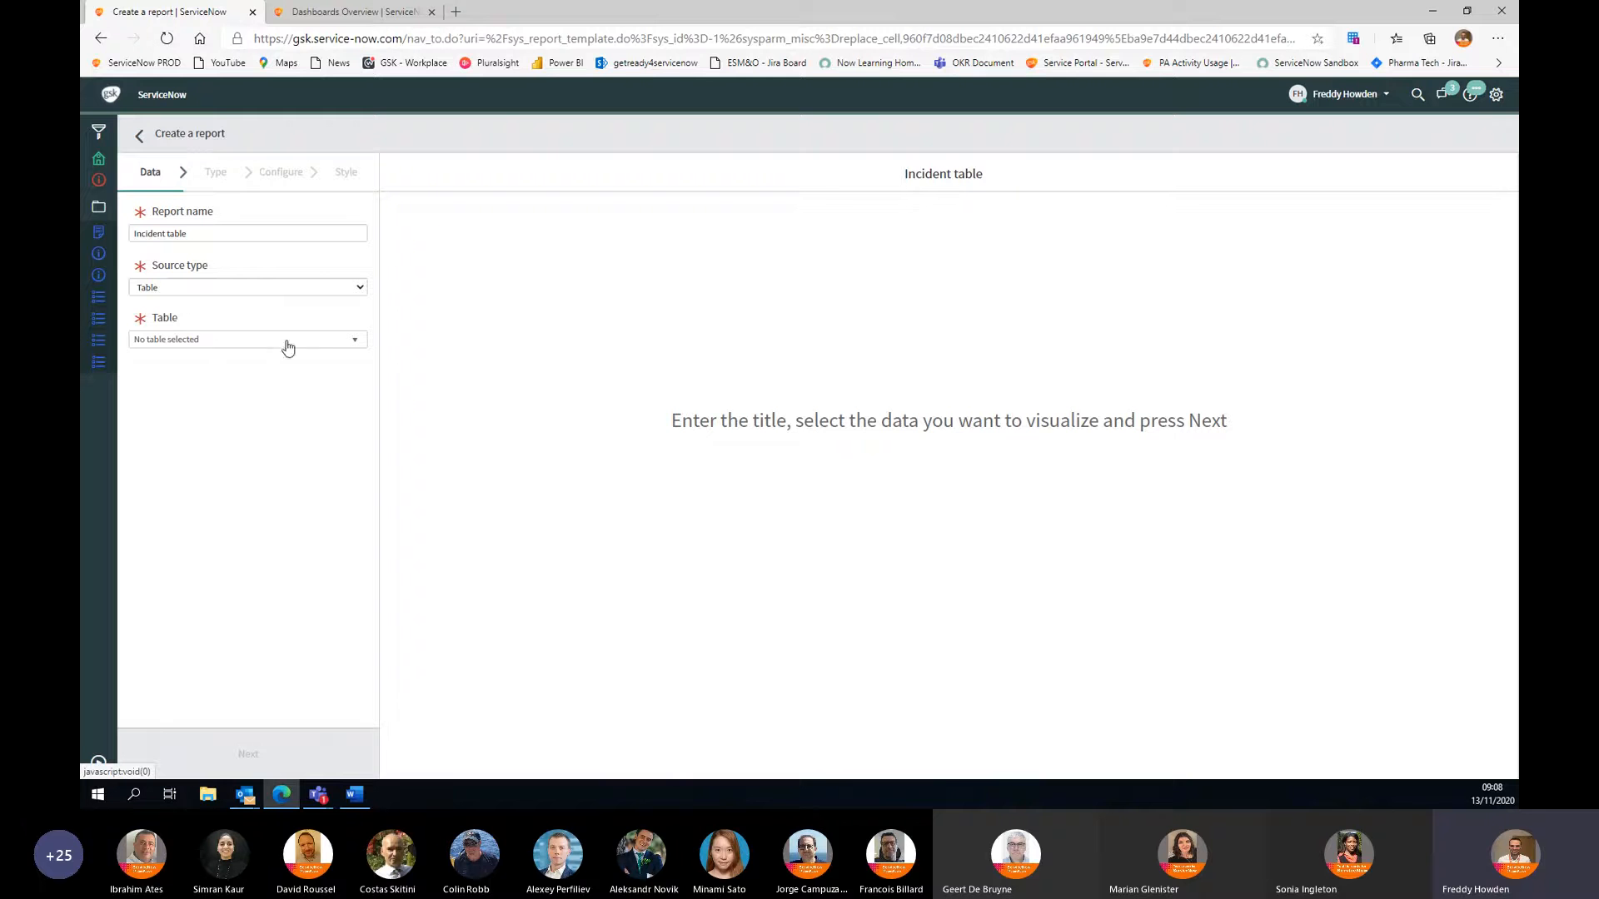
Step: Set the report's source table to Incident [incident]
click(359, 343)
click(353, 343)
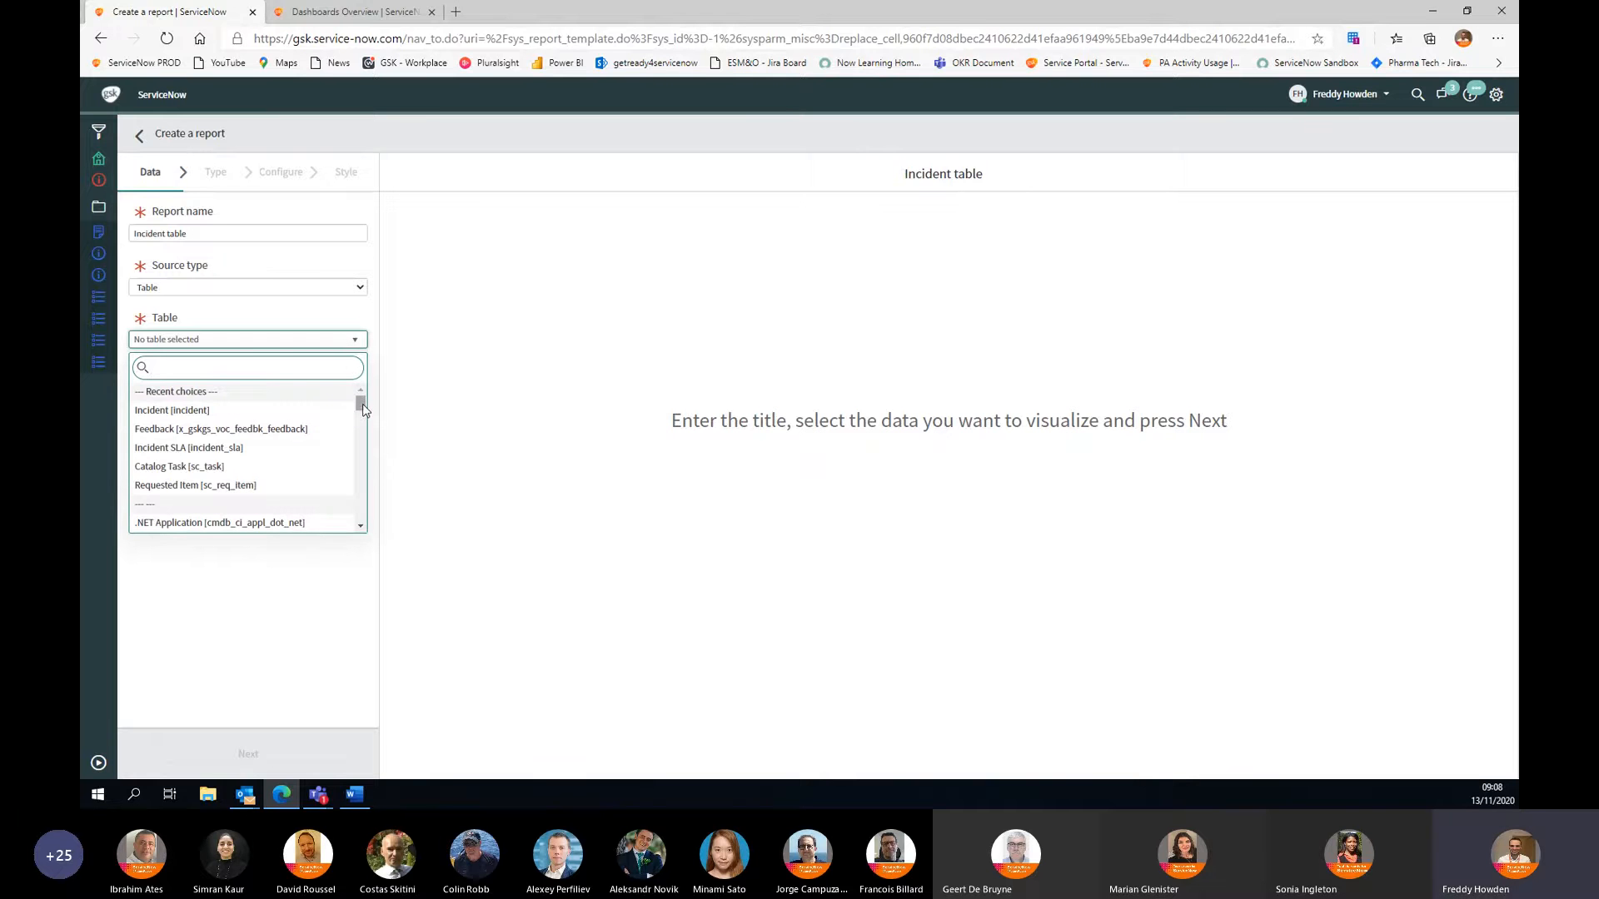
drag(362, 406, 361, 515)
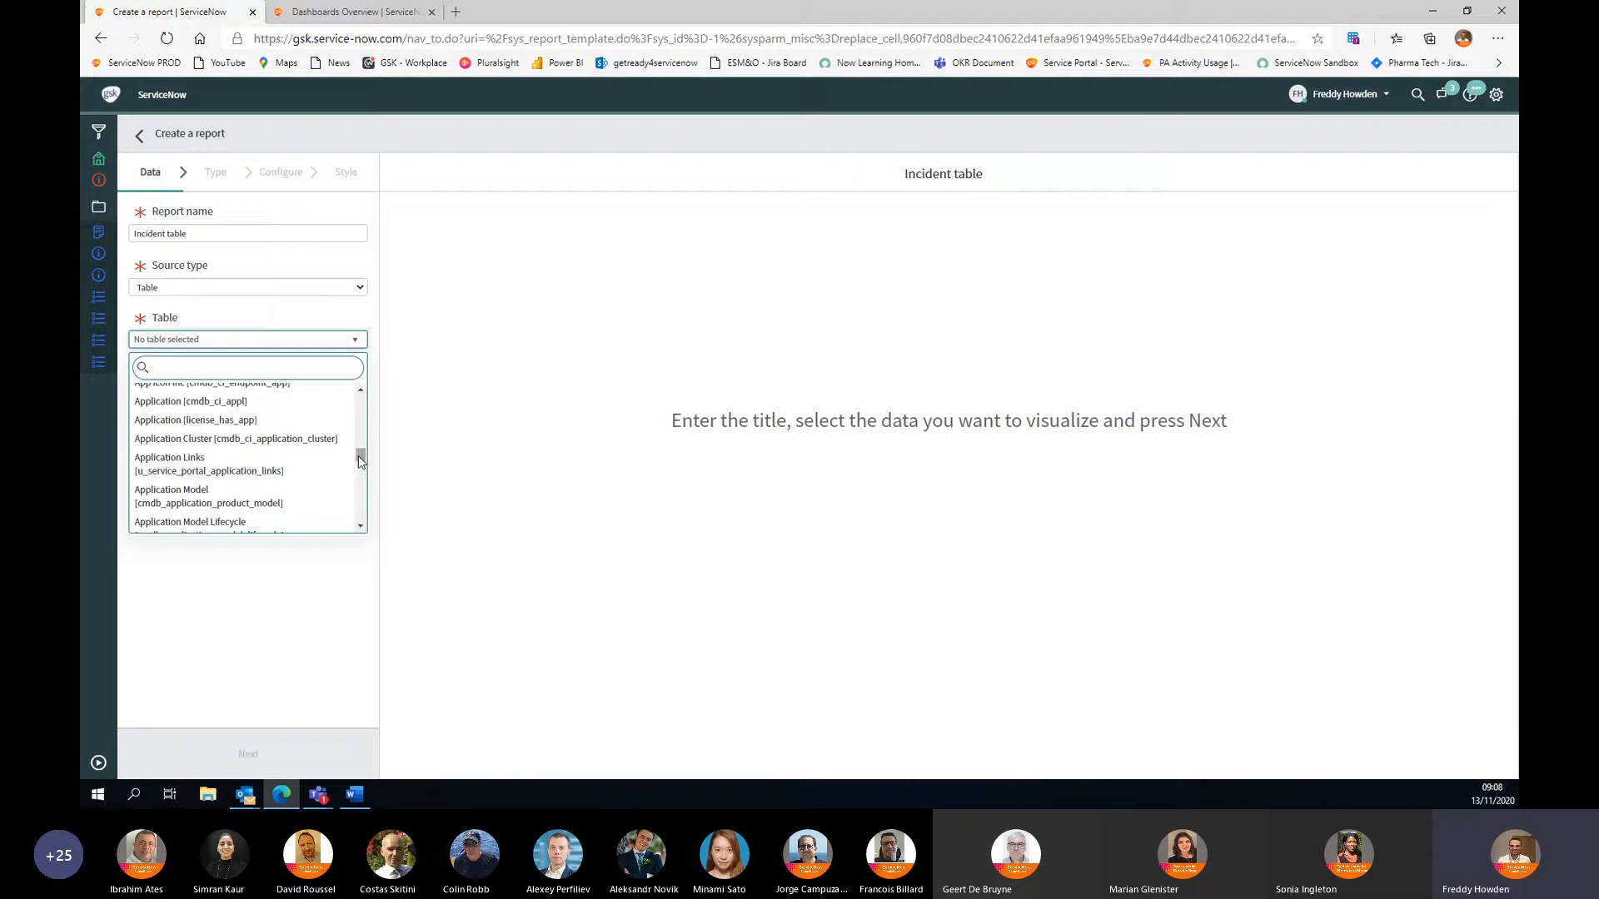
drag(361, 460, 361, 403)
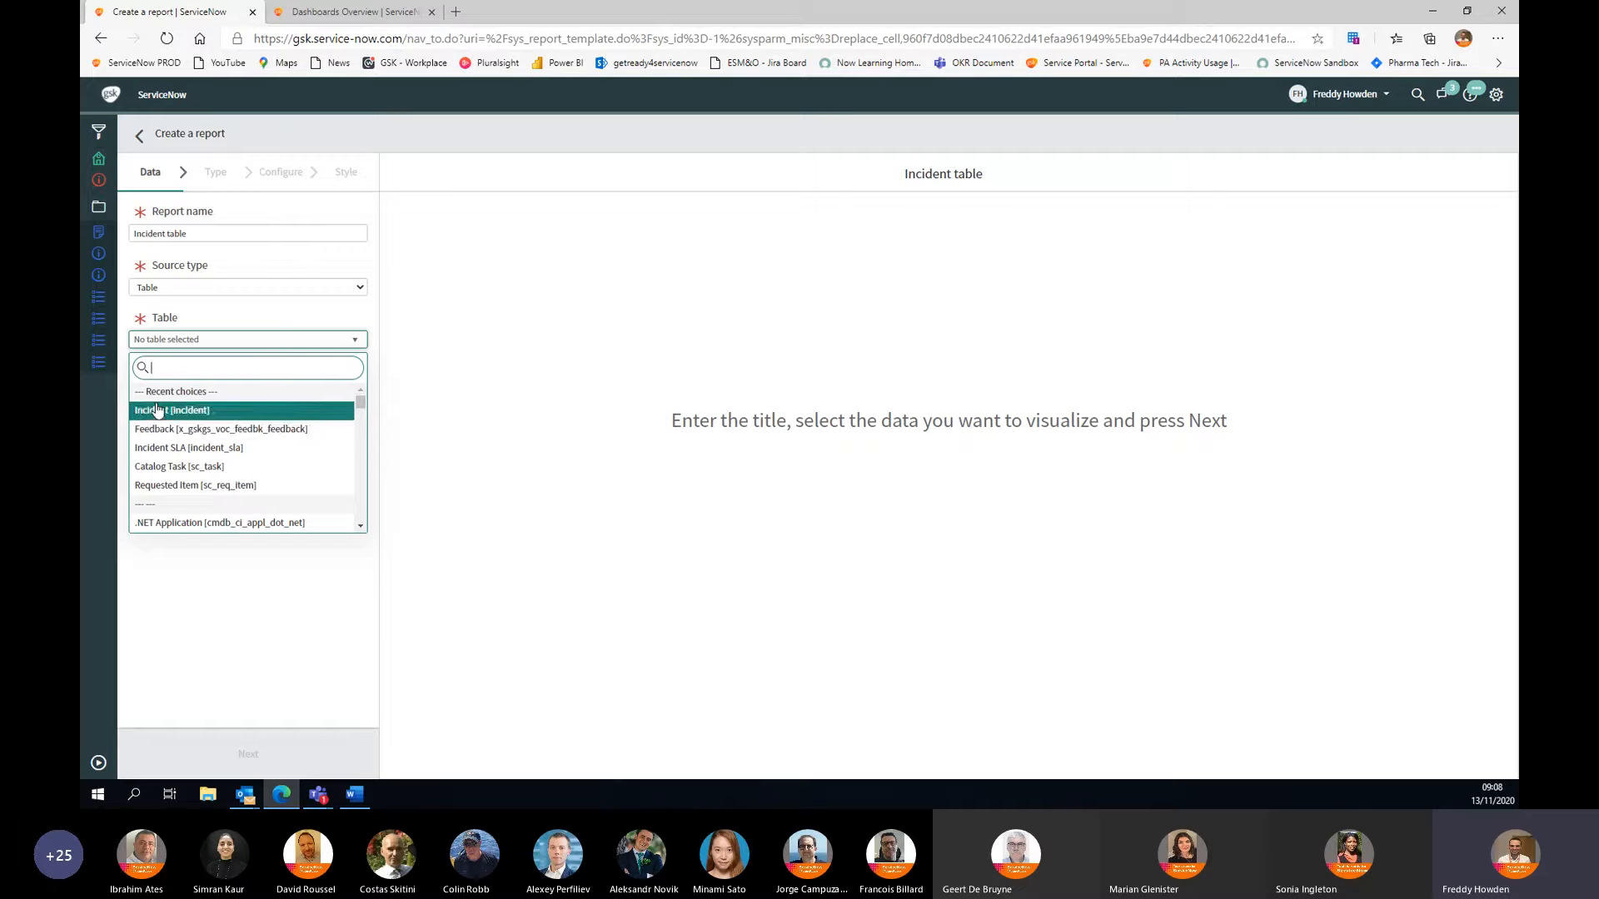
click(213, 412)
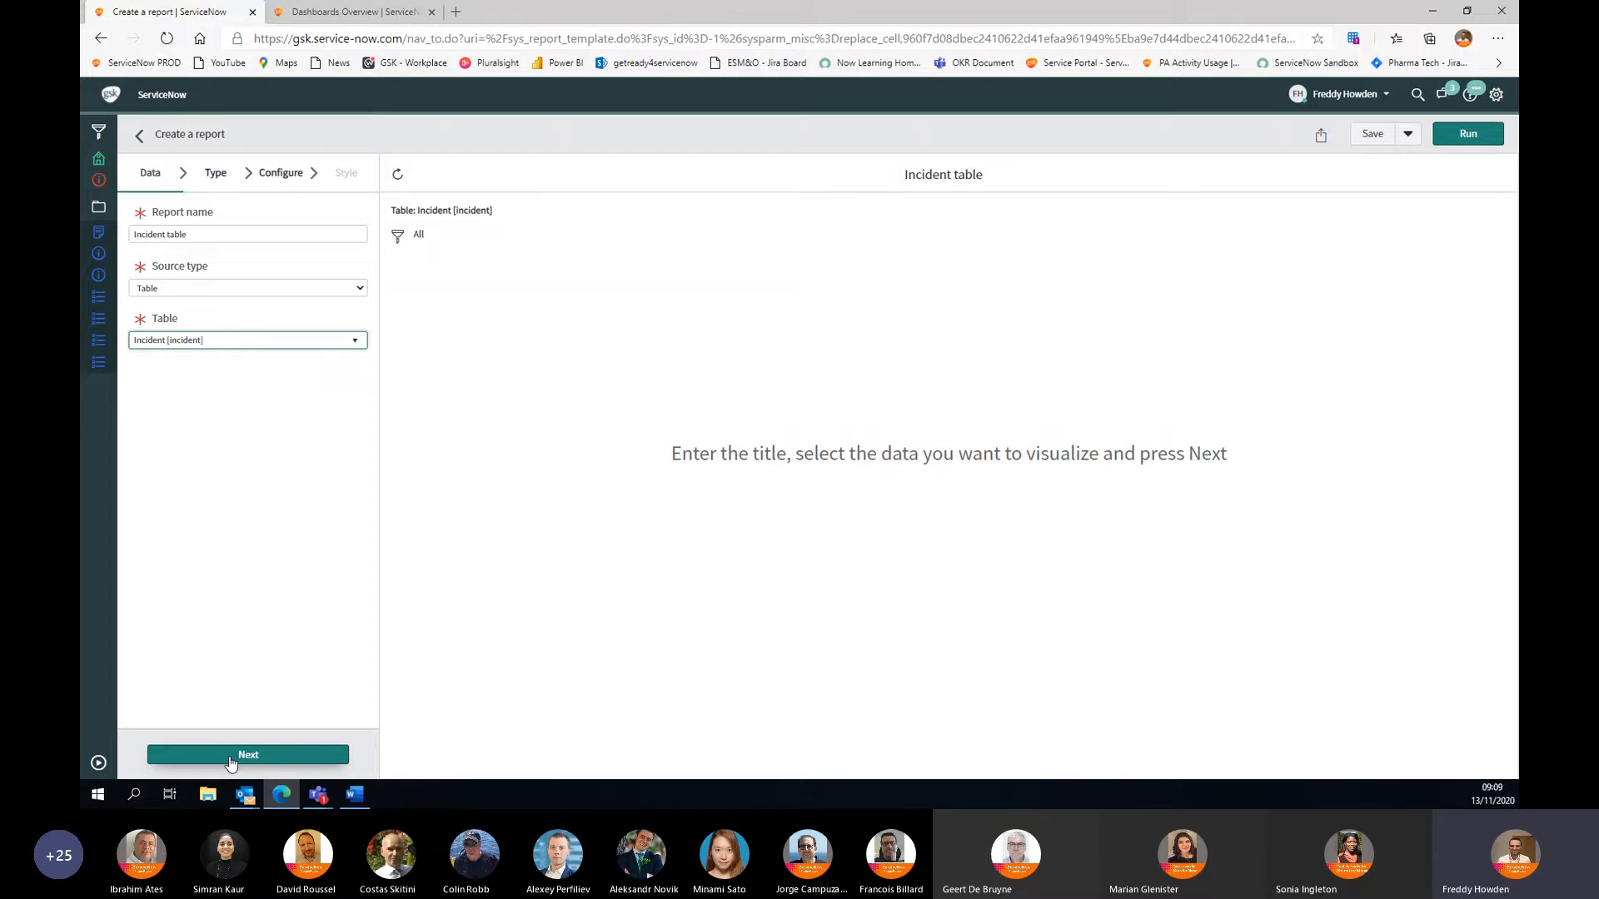
Step: Choose the List visualization from the Other group as the report type
click(212, 175)
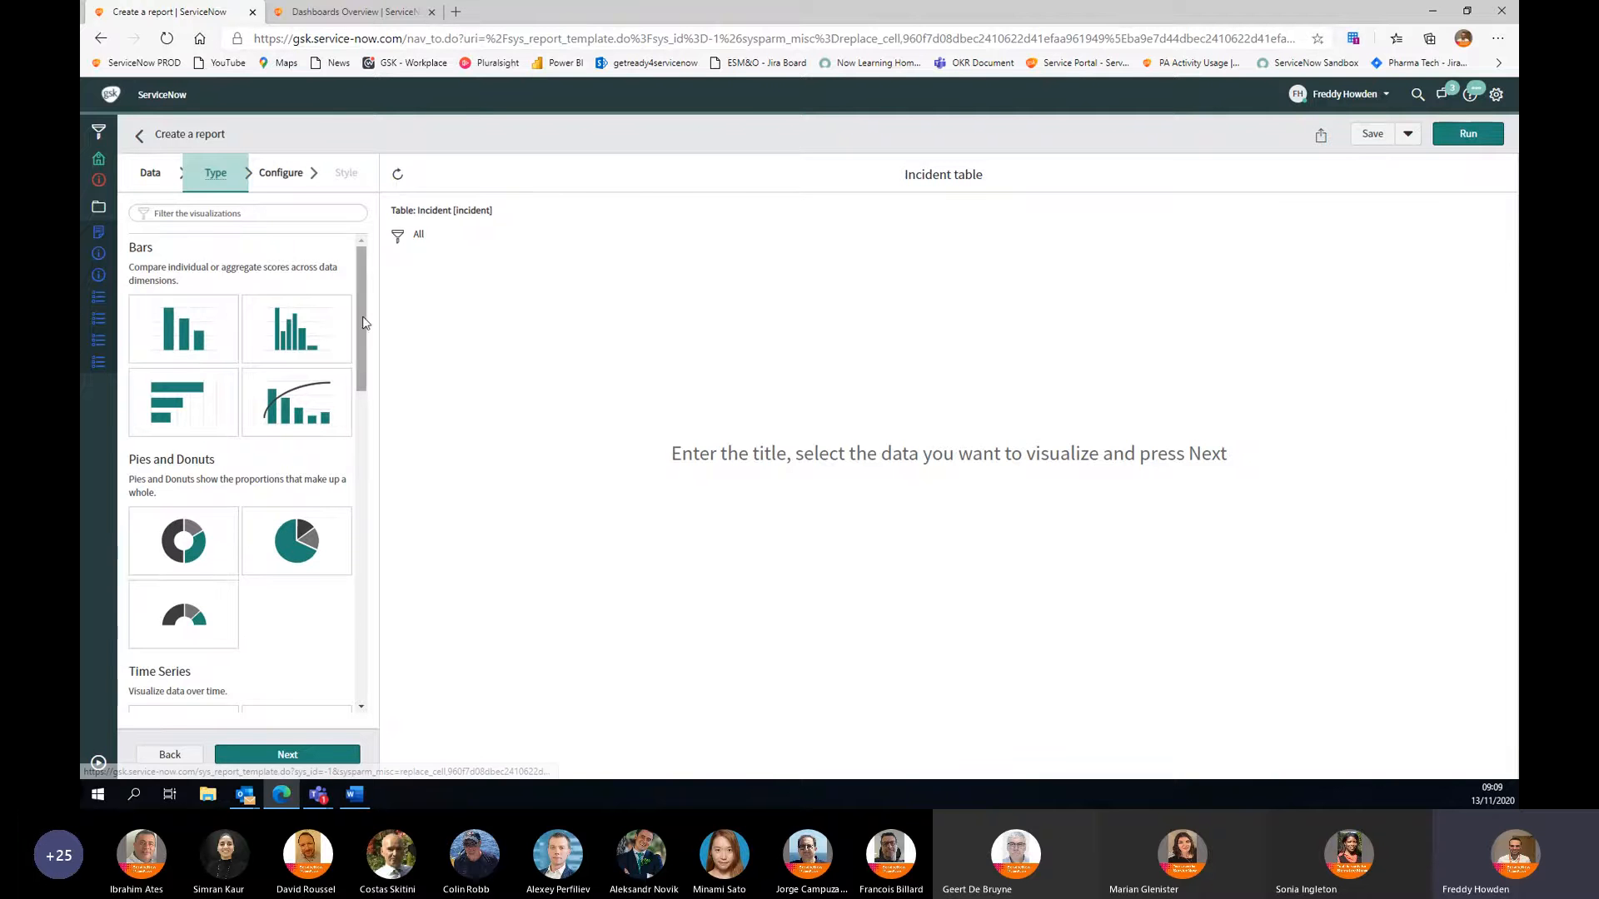
scroll(358, 374, down, 3)
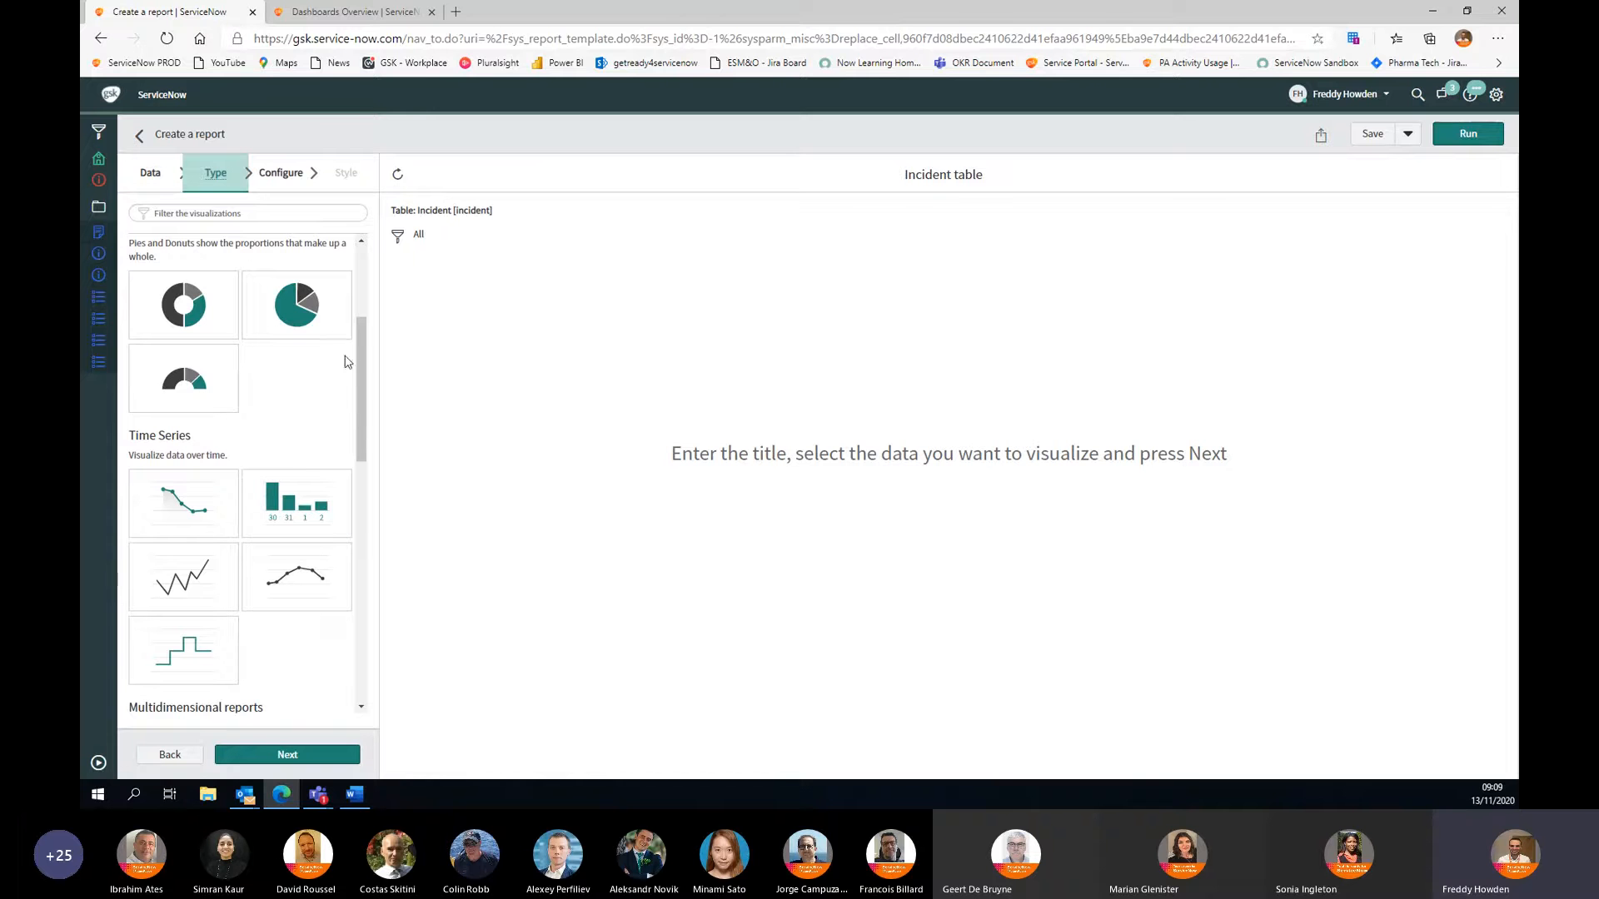
drag(364, 358, 372, 624)
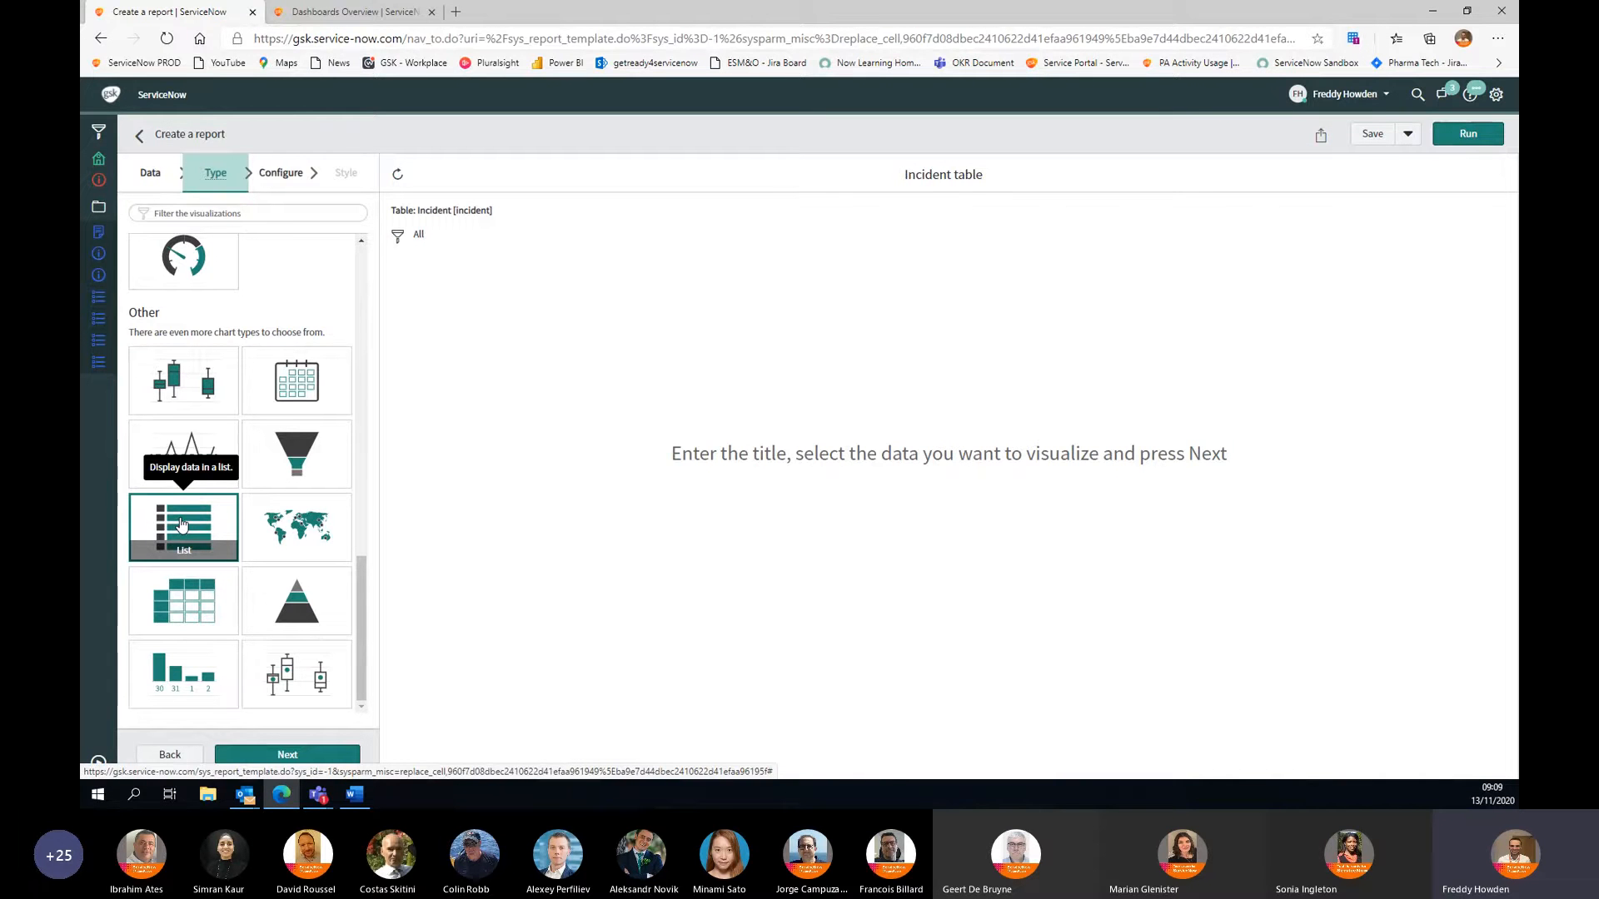
Step: Open the column selection in the report's configuration and review the columns already selected for the list
click(278, 174)
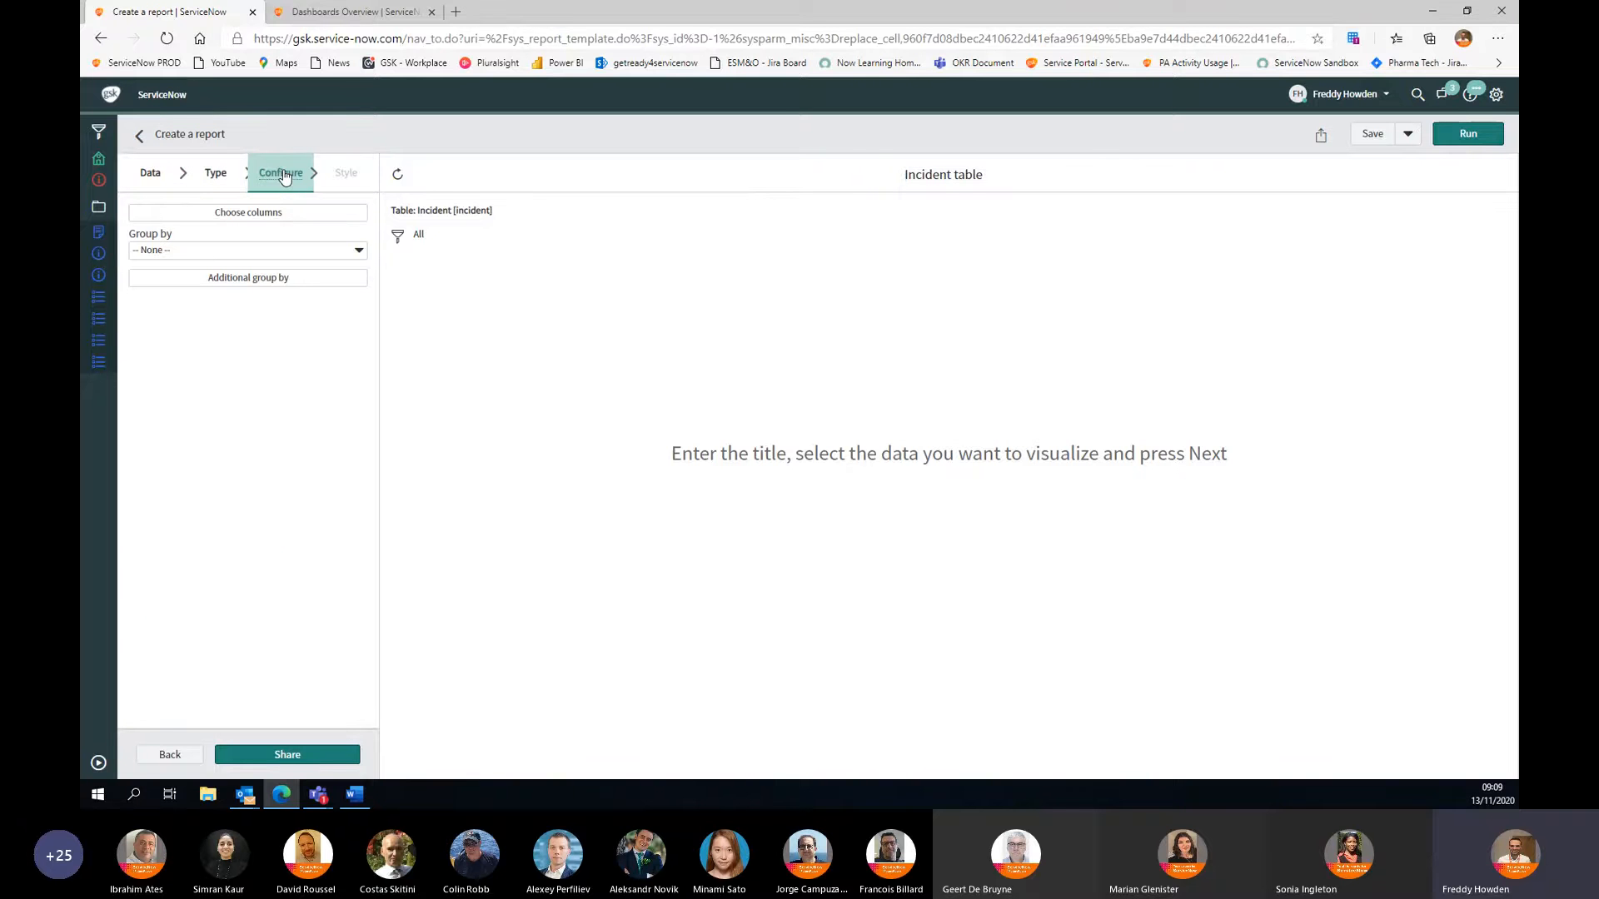
click(293, 221)
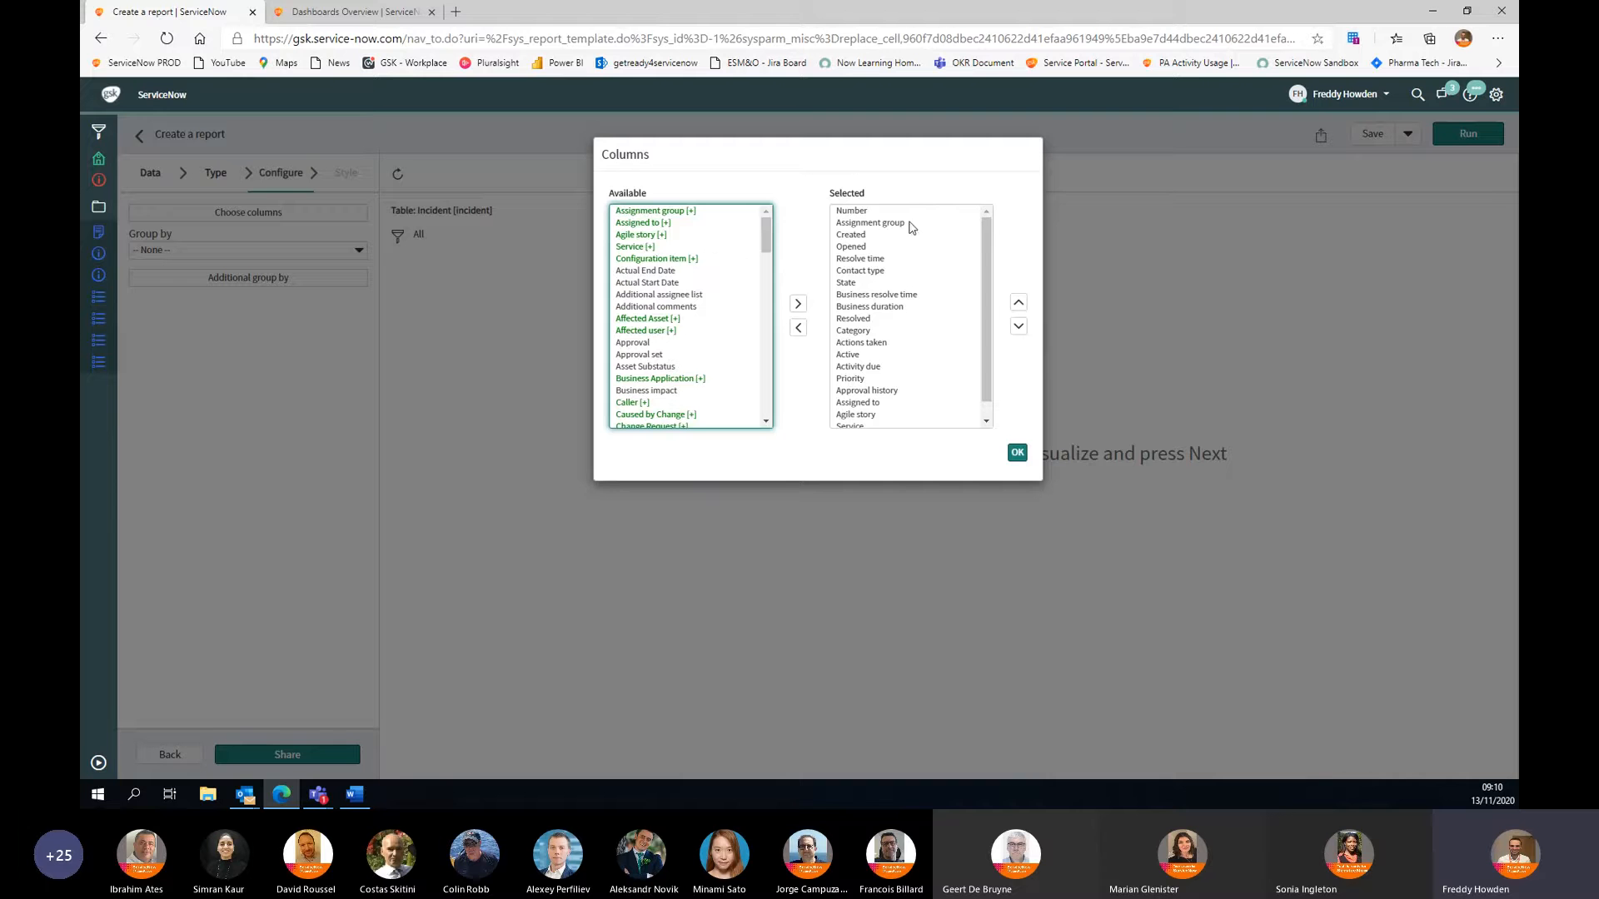
drag(986, 238, 992, 236)
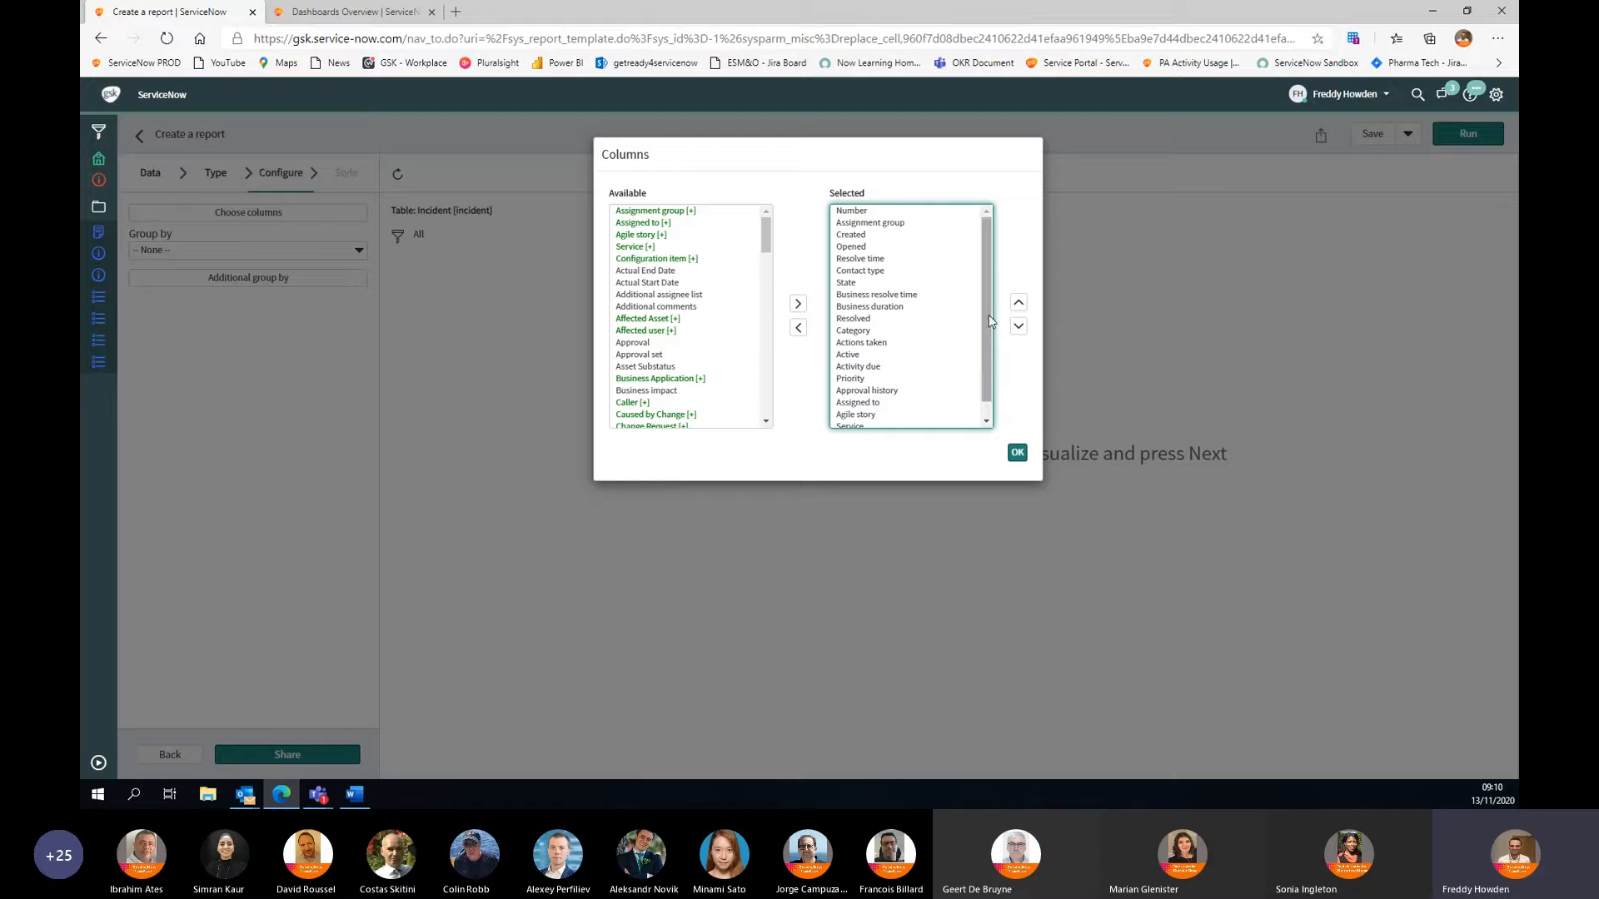
drag(989, 316, 986, 248)
click(858, 214)
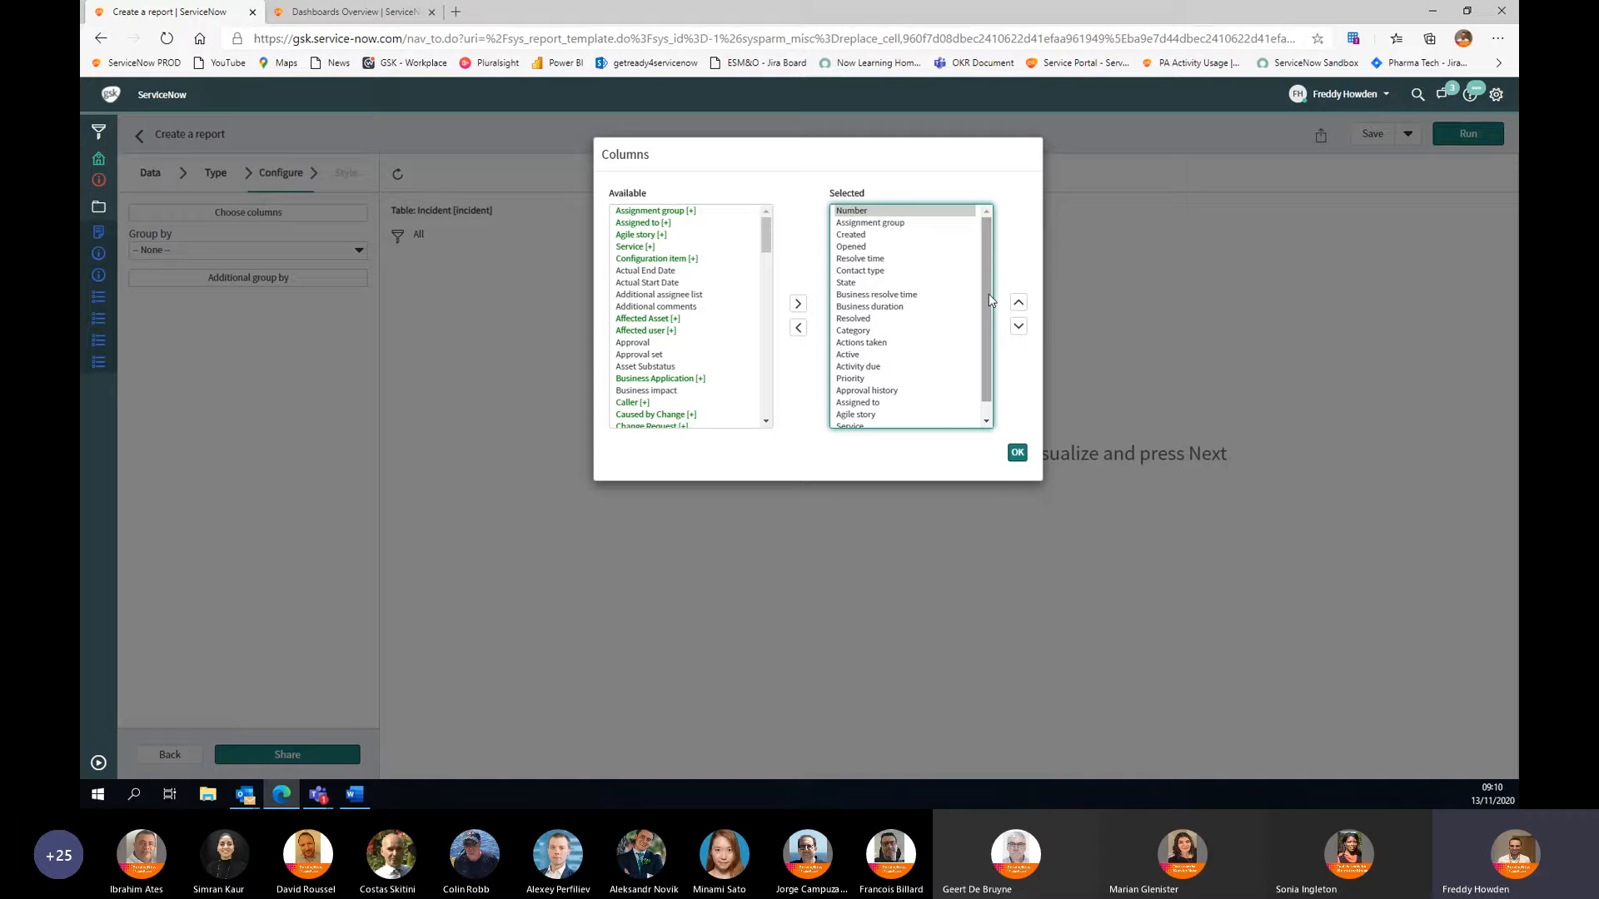
click(851, 284)
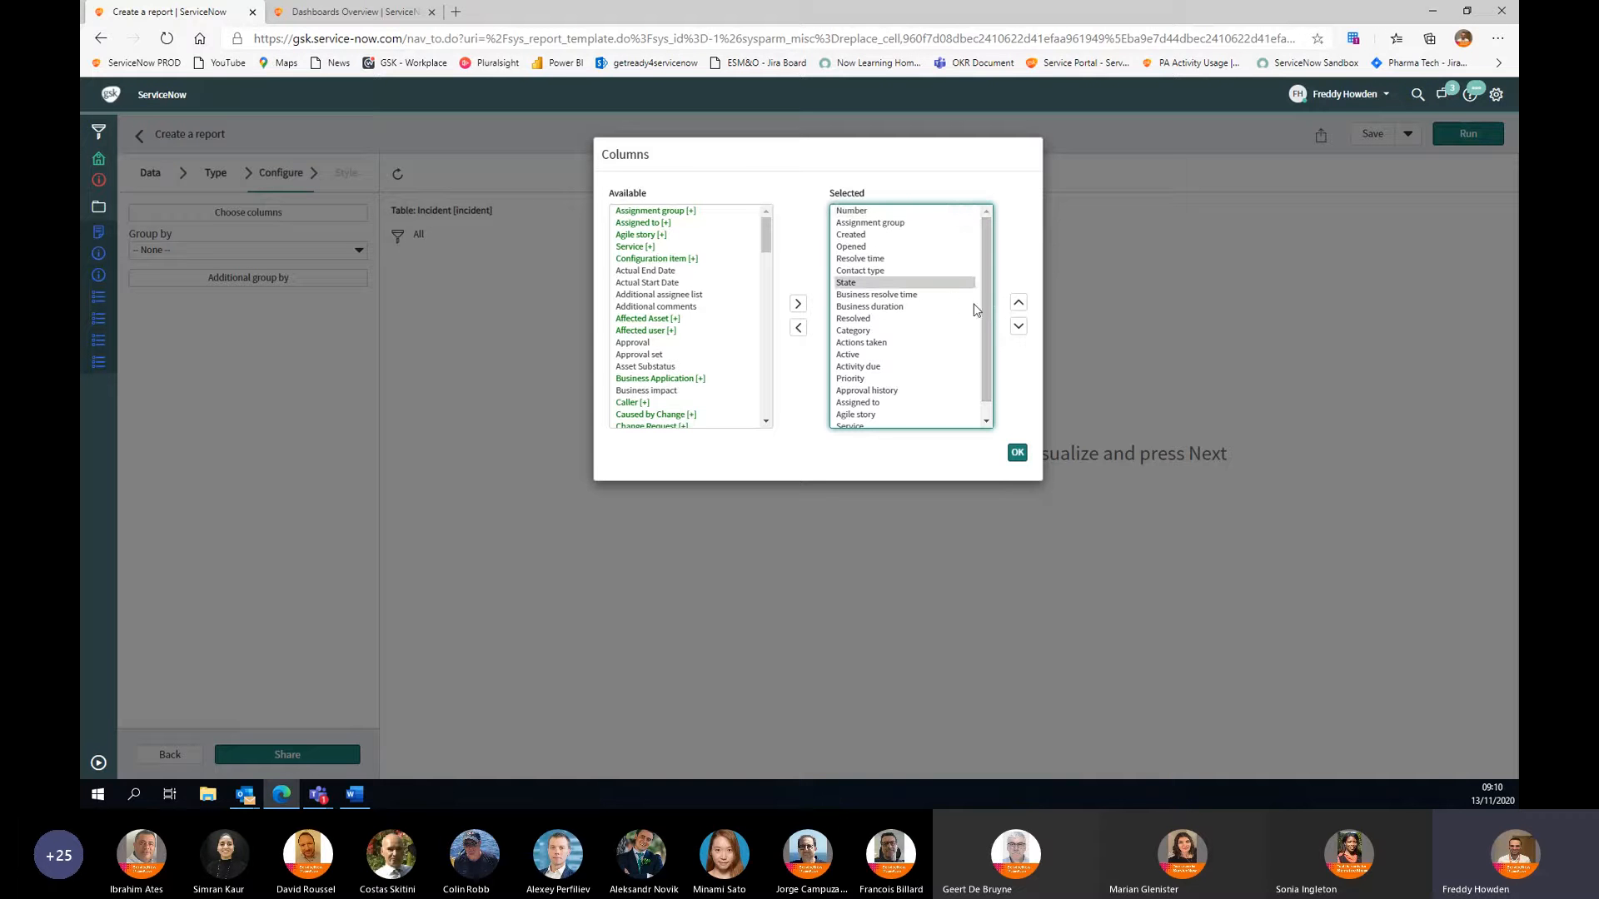
drag(986, 309, 980, 348)
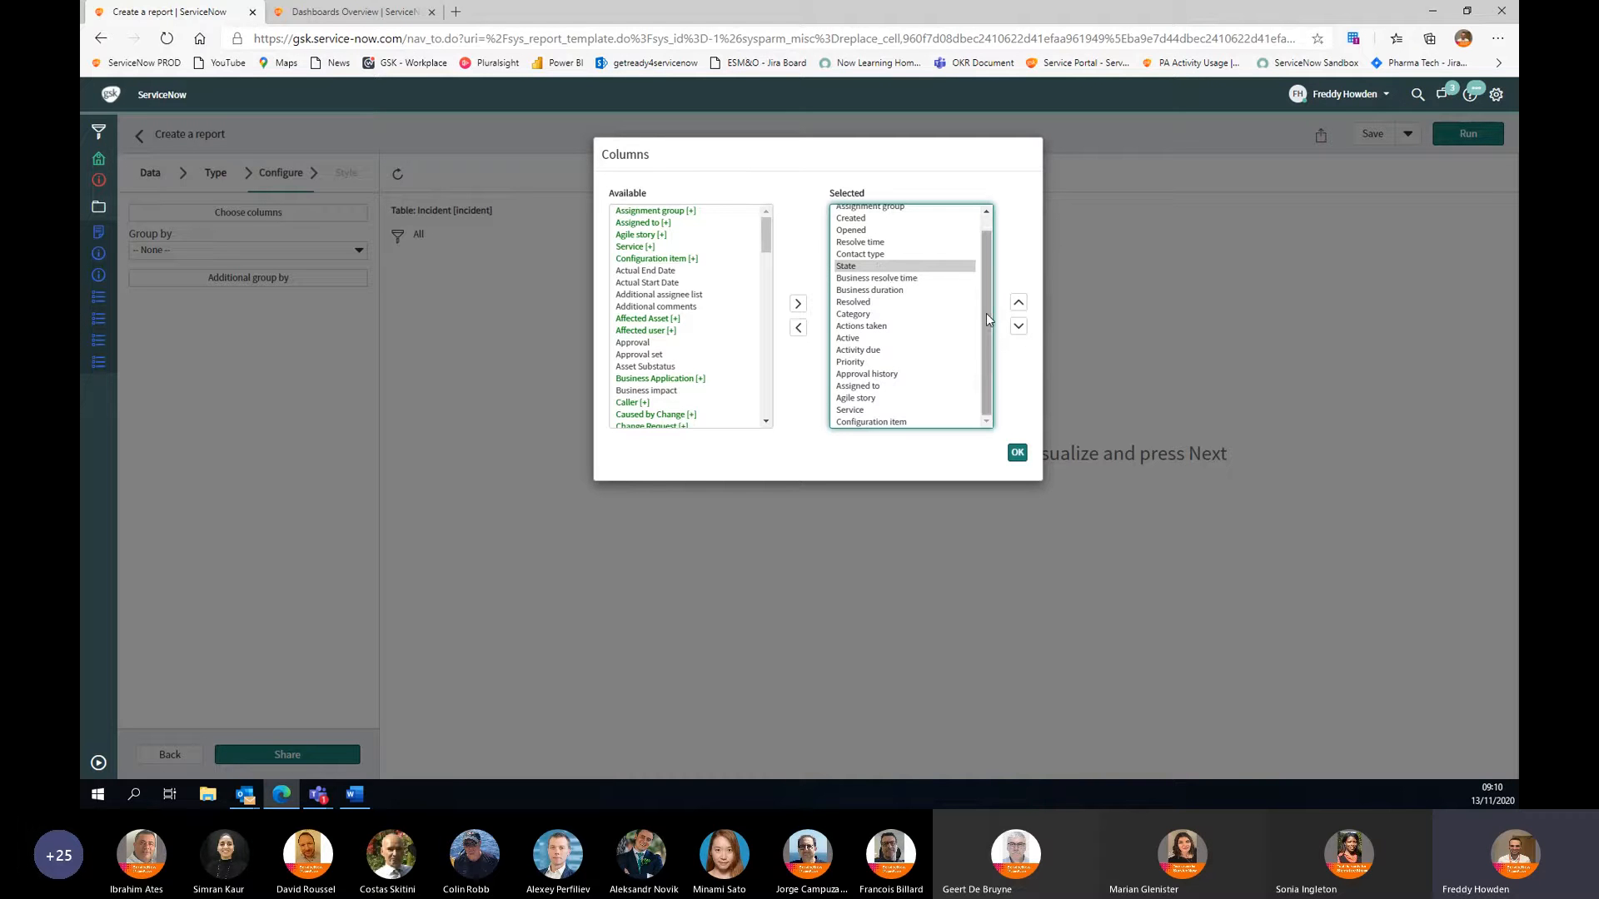
drag(986, 313, 986, 299)
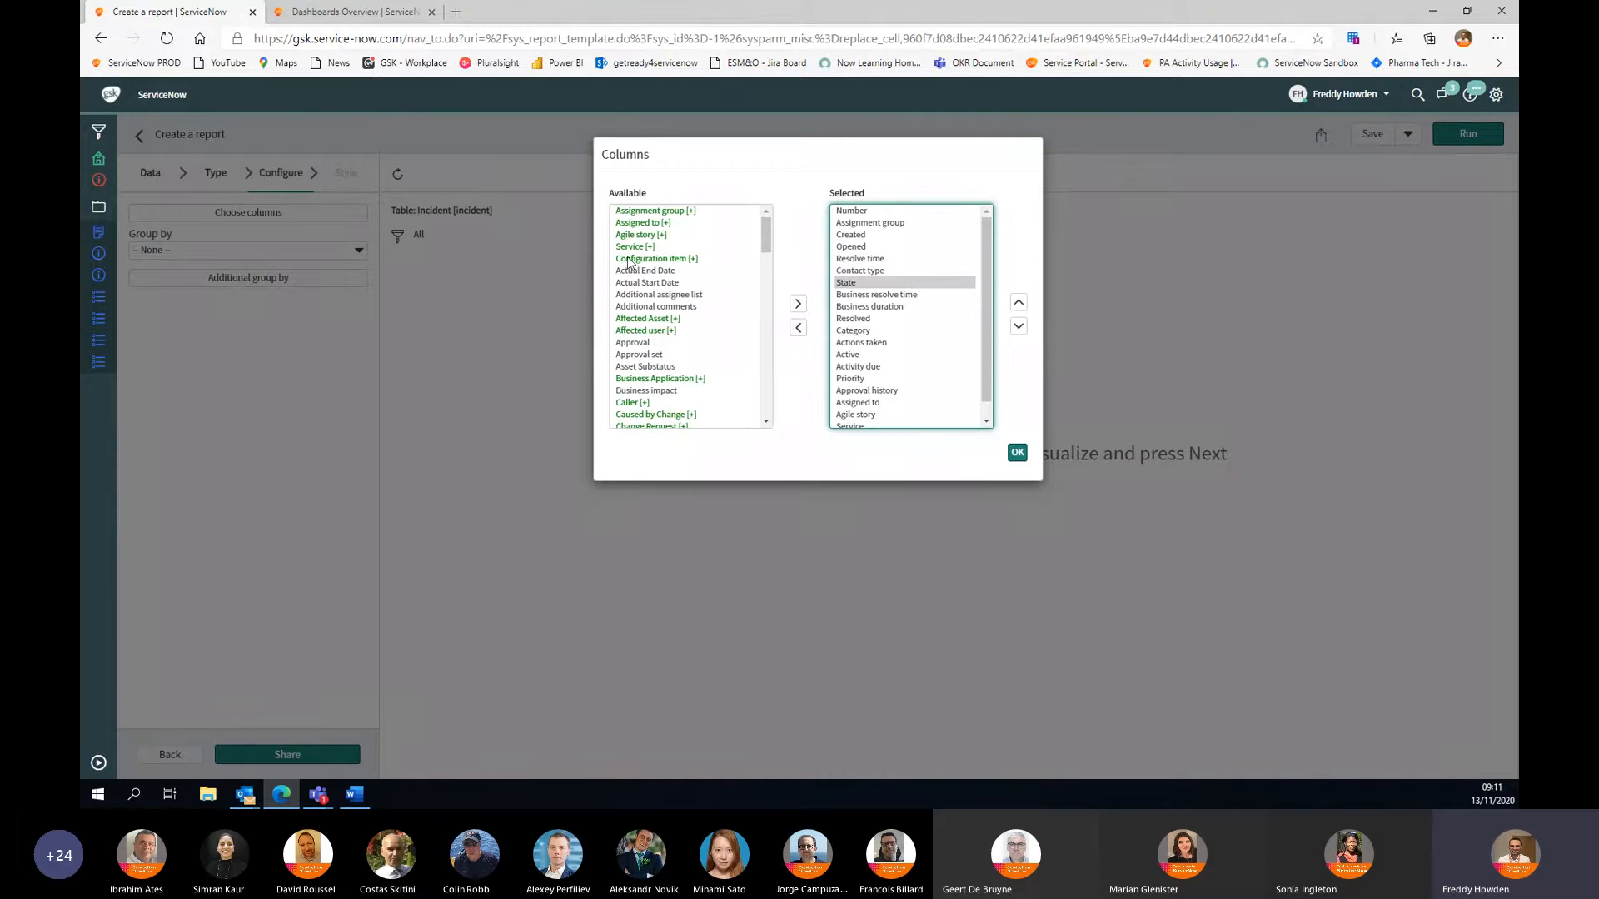
Step: Expand the Affected user fields among the available columns and add City to the selected columns
click(648, 333)
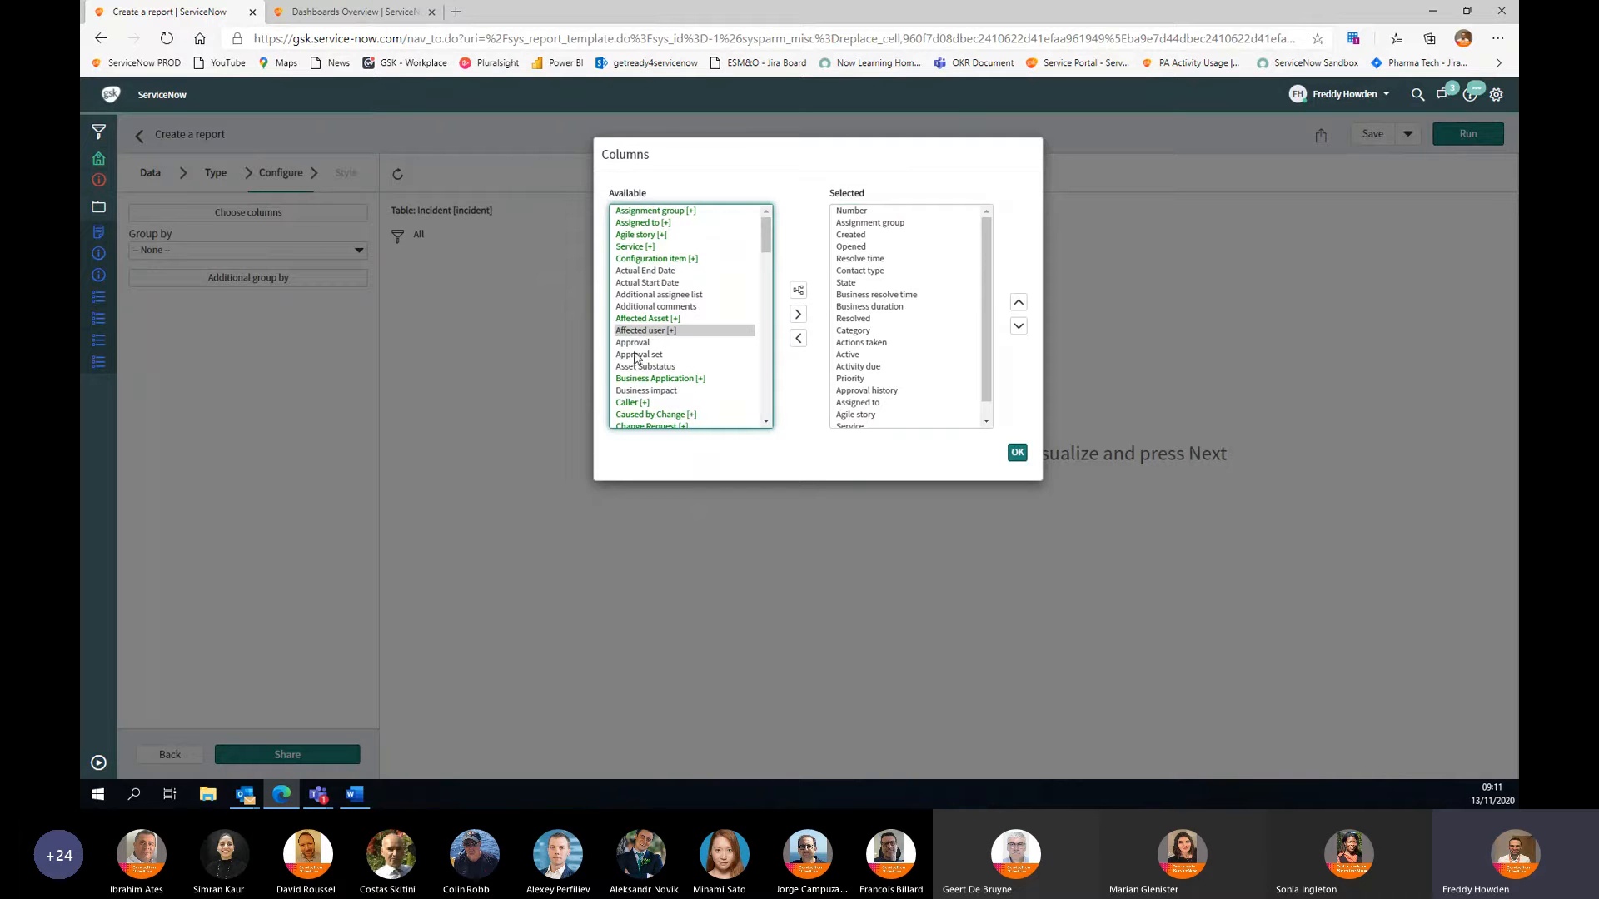
click(798, 290)
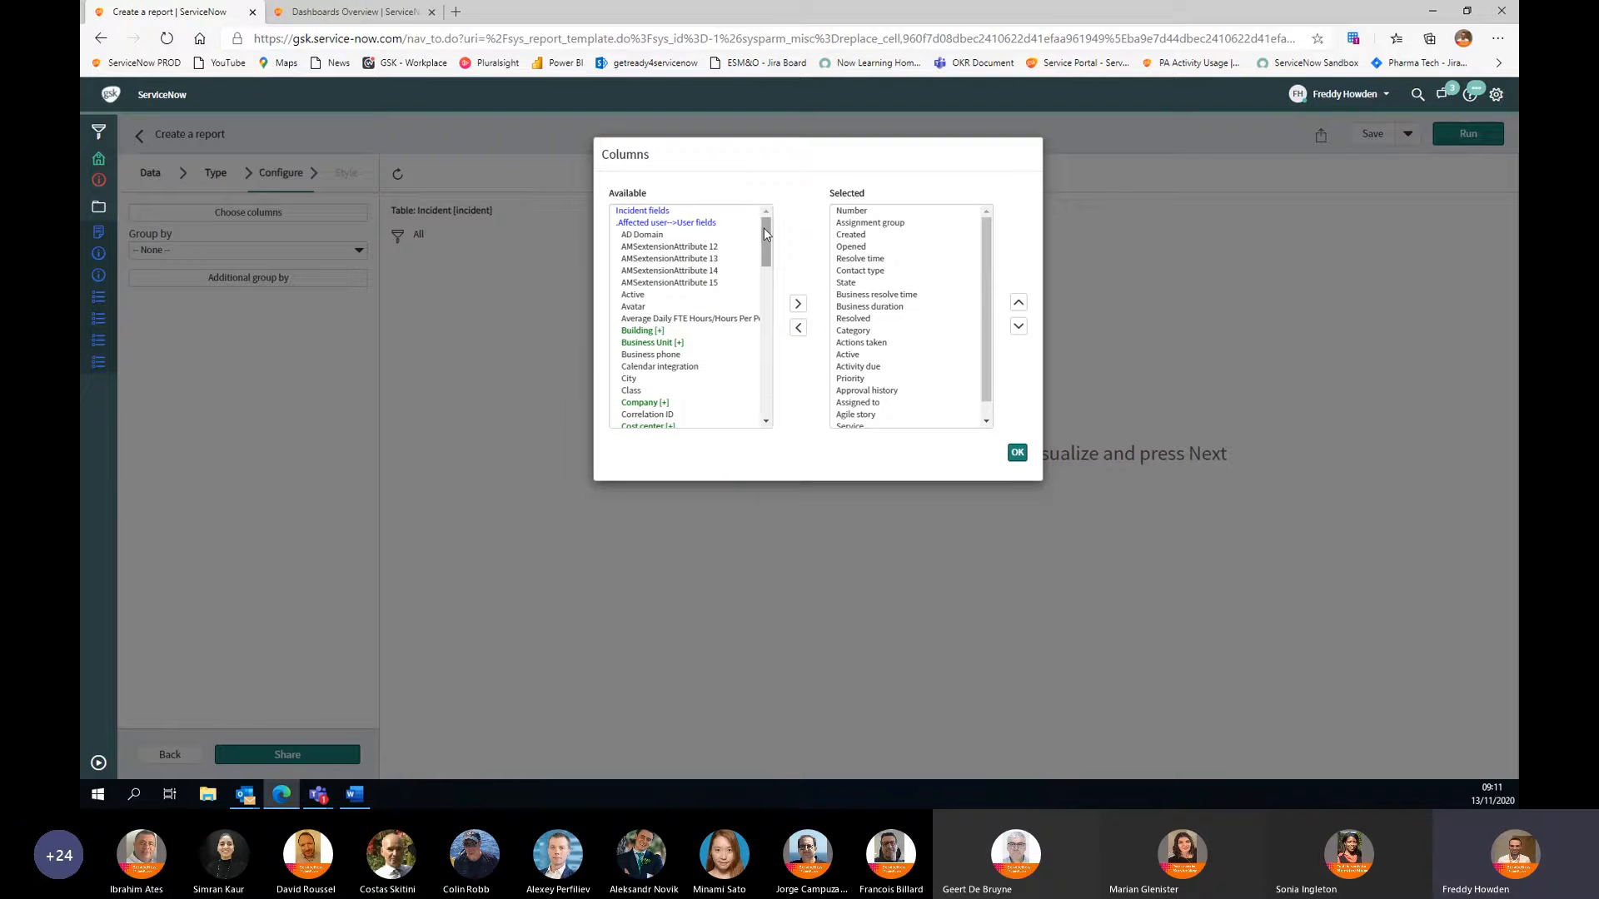
drag(763, 227, 766, 244)
click(633, 335)
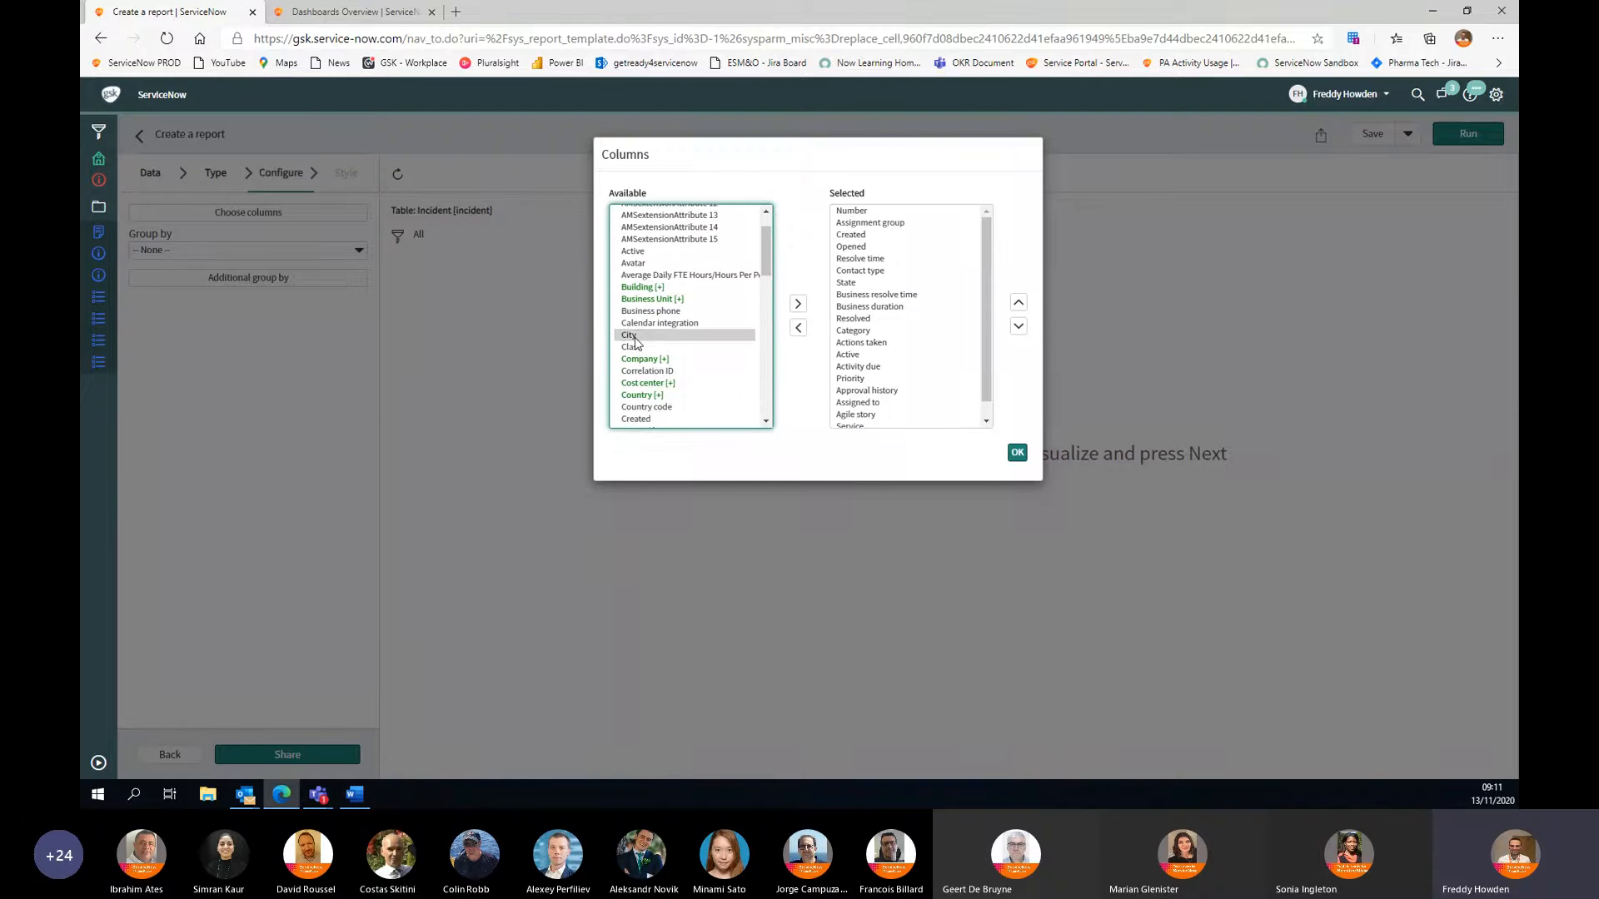
click(798, 308)
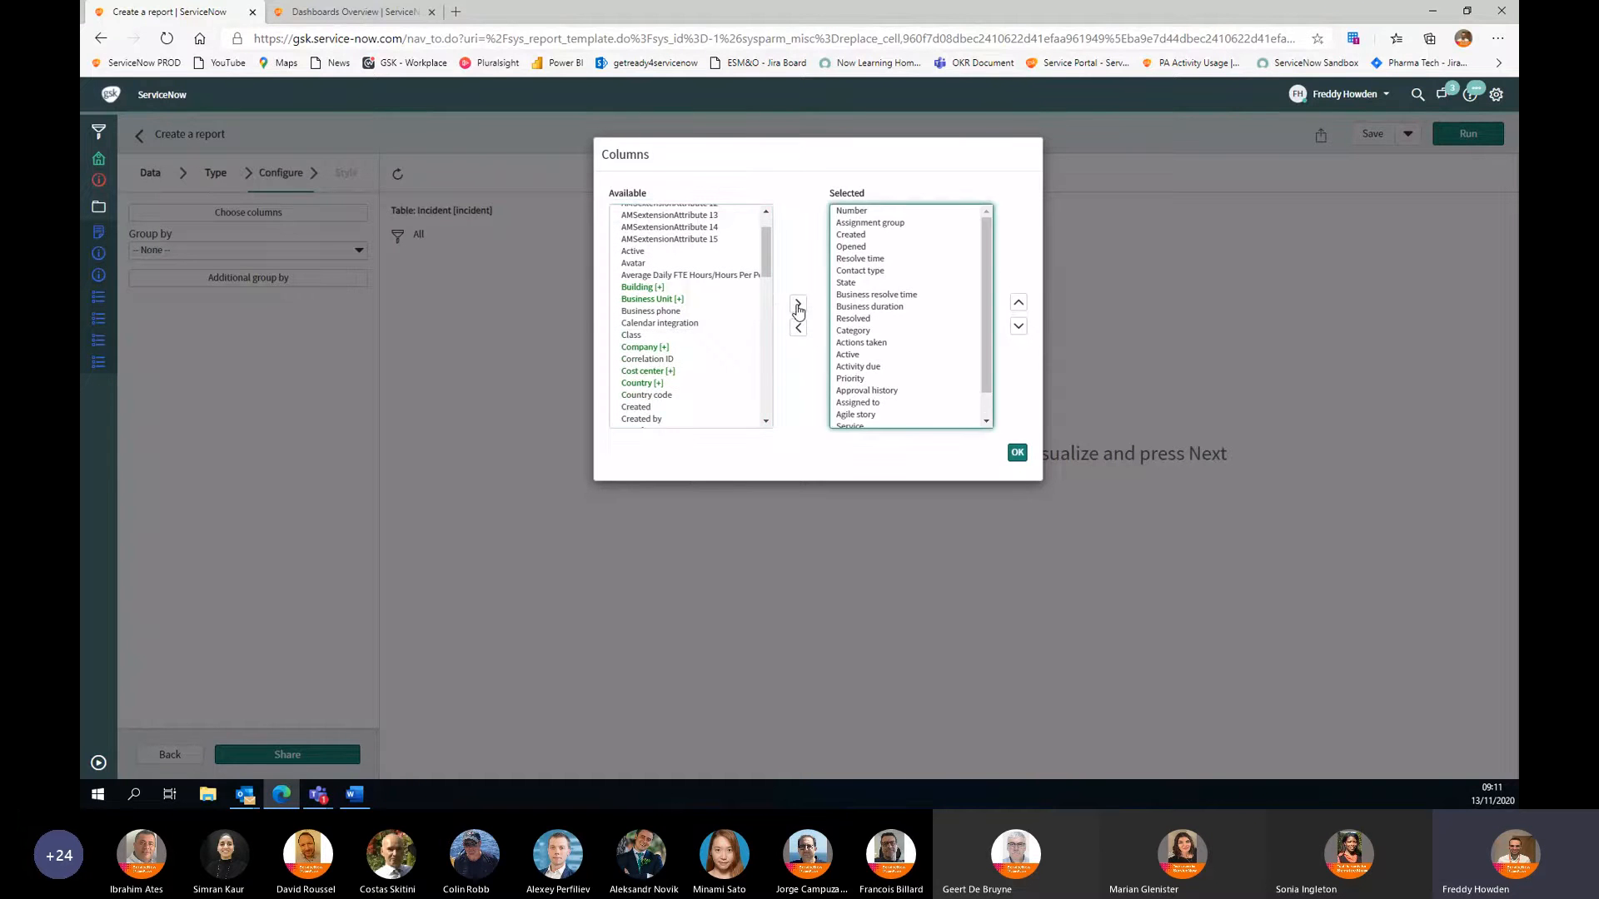
Step: Add the affected user's Country and Business Unit to the selected columns and apply the selection
click(643, 387)
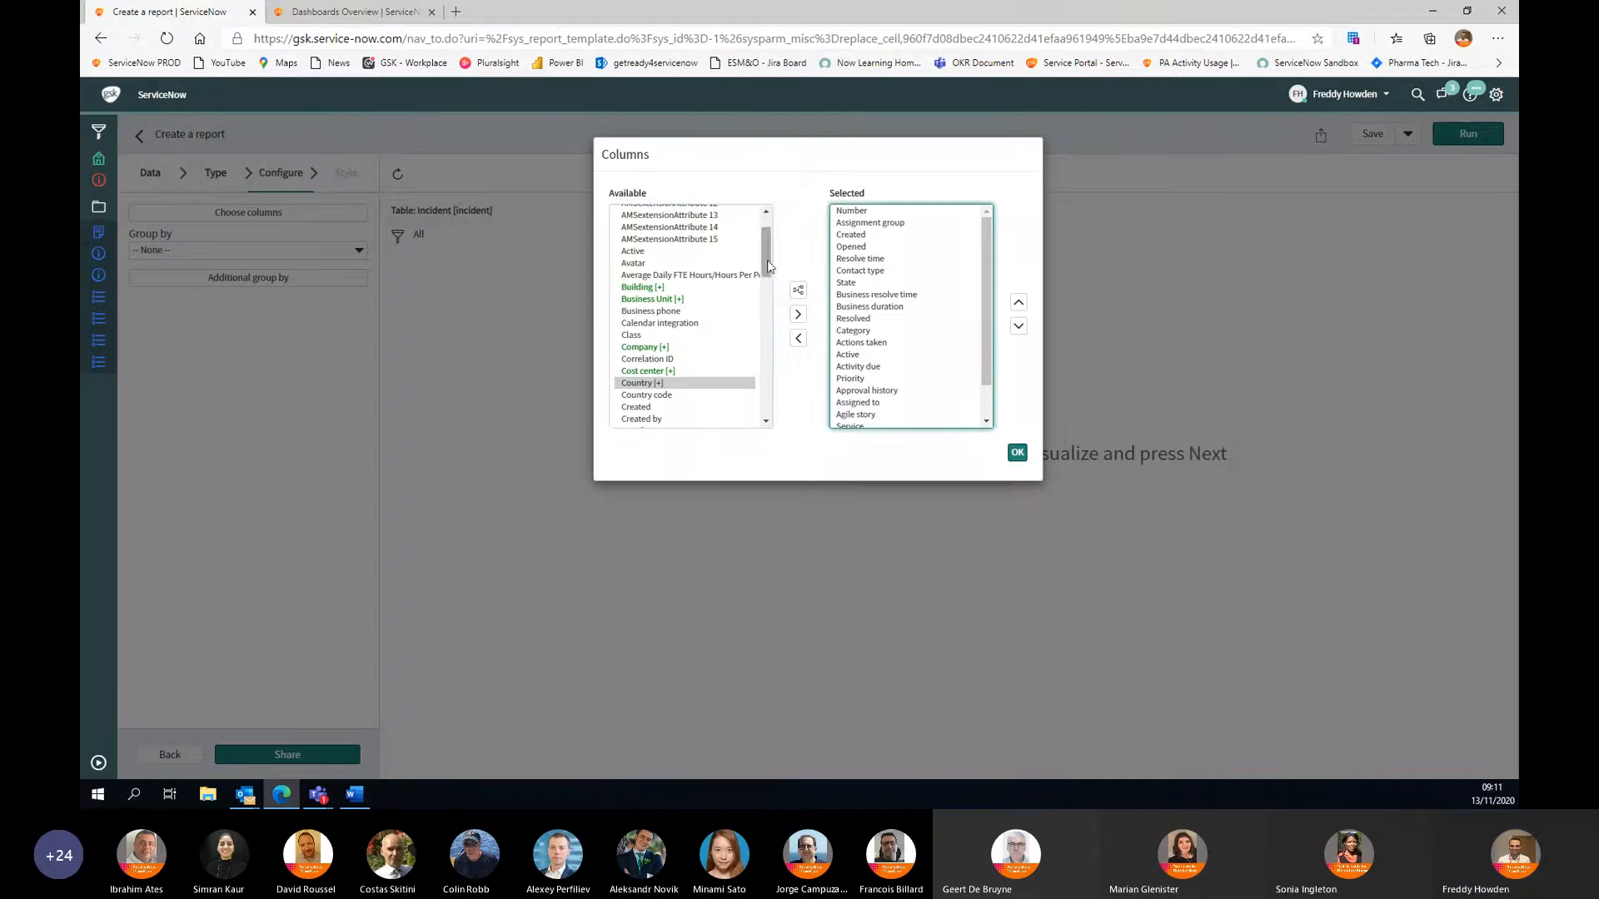
drag(767, 268, 767, 277)
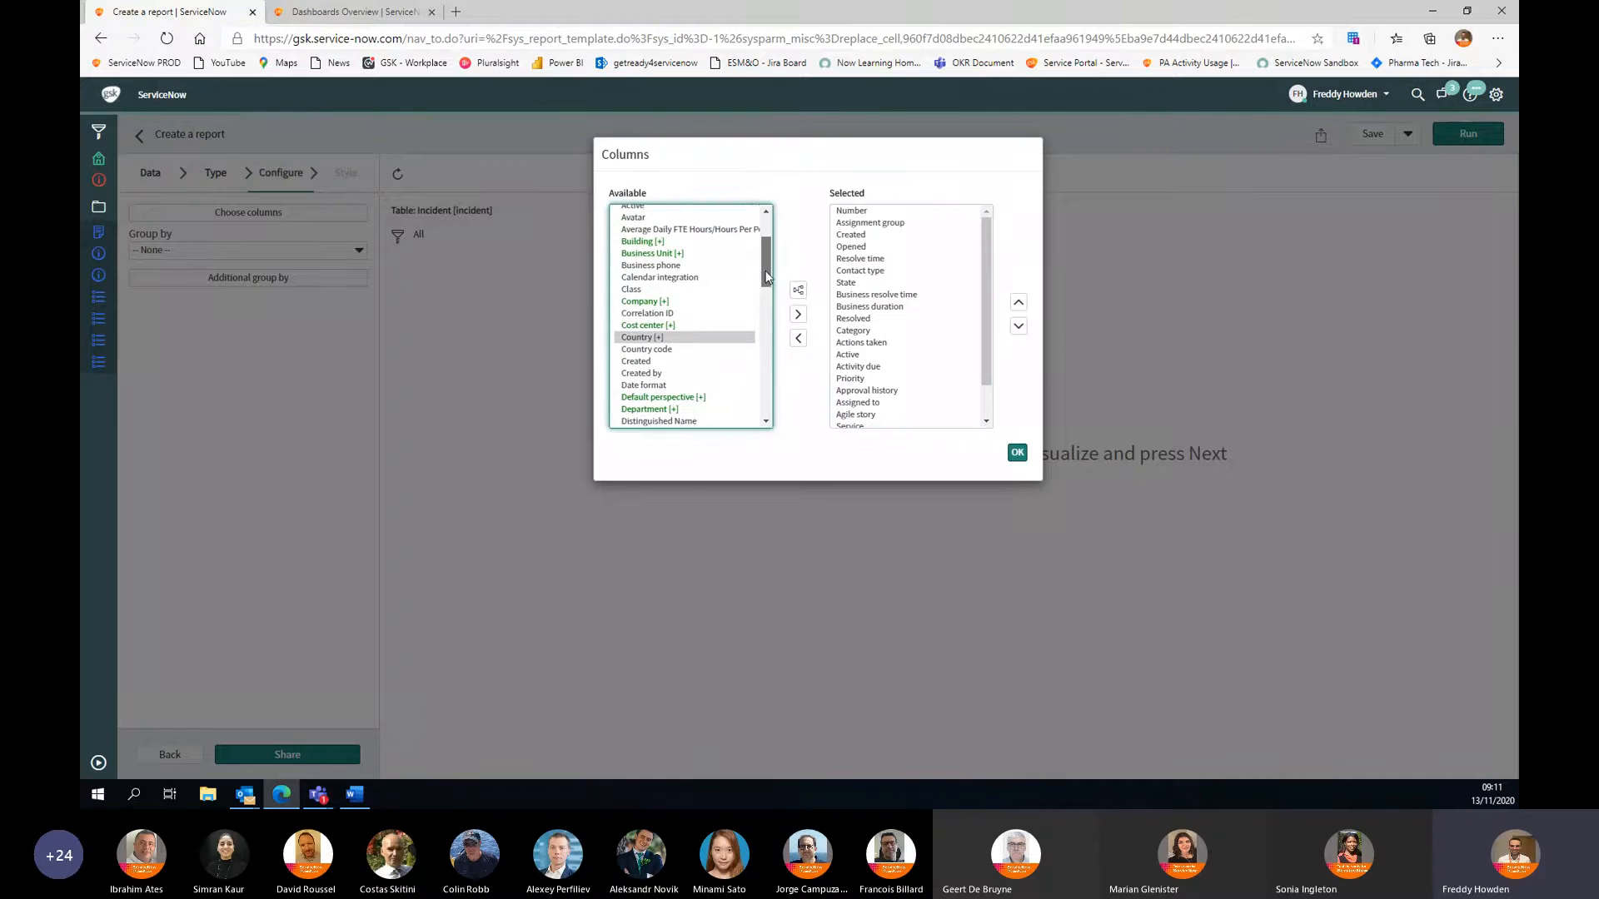
click(652, 256)
click(798, 315)
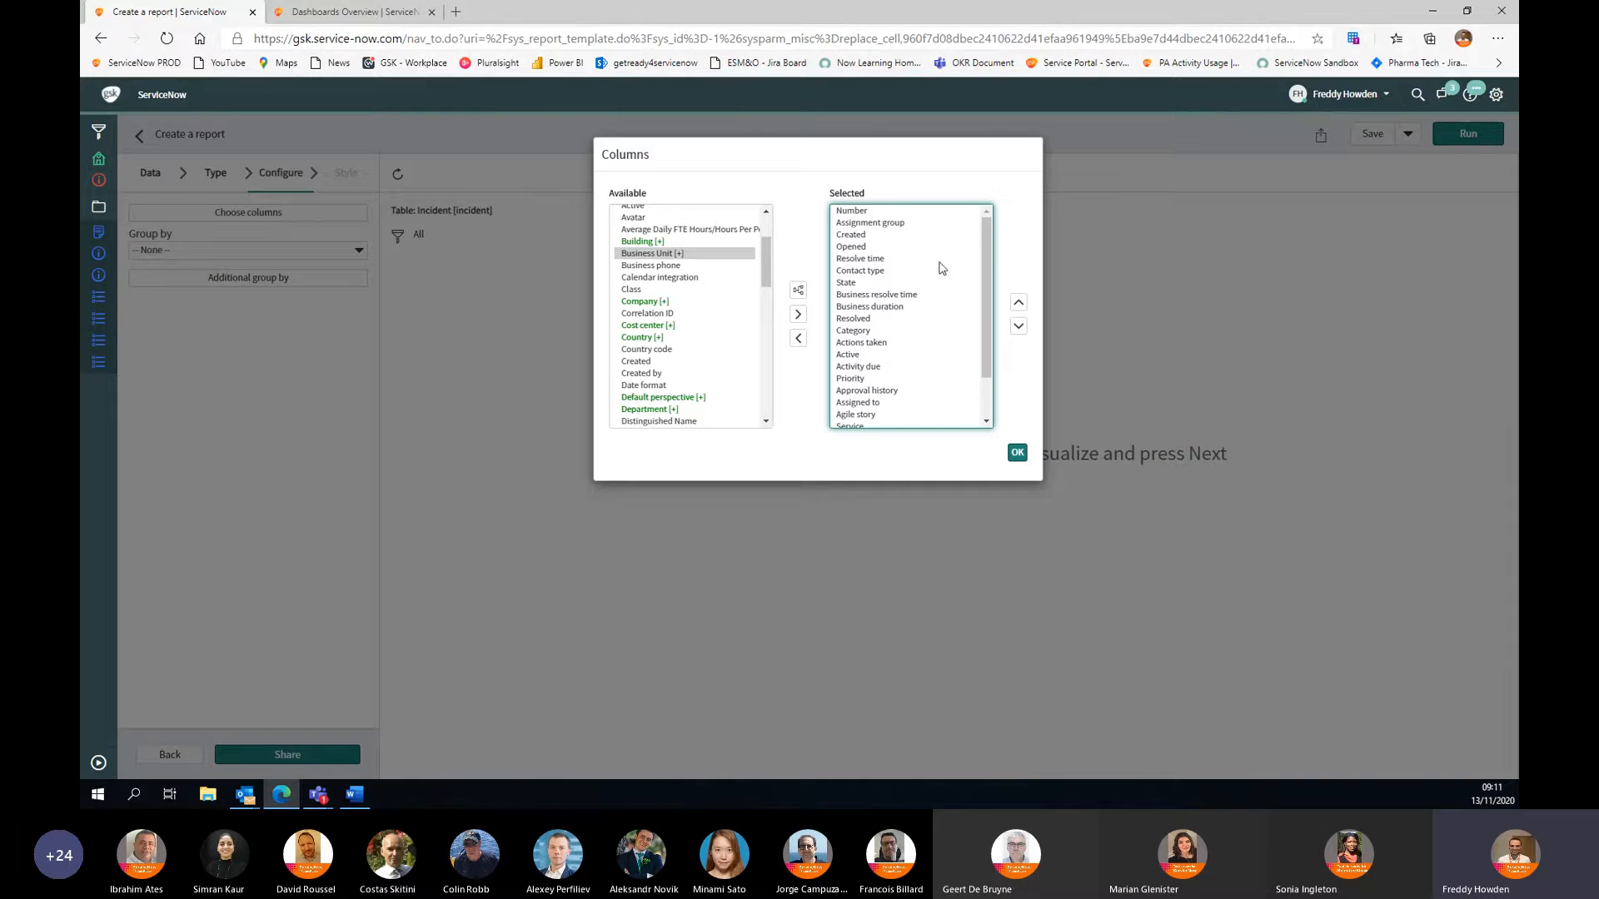
mouse_move(986, 247)
mouse_down()
mouse_move(977, 350)
mouse_move(986, 214)
mouse_move(977, 343)
mouse_up()
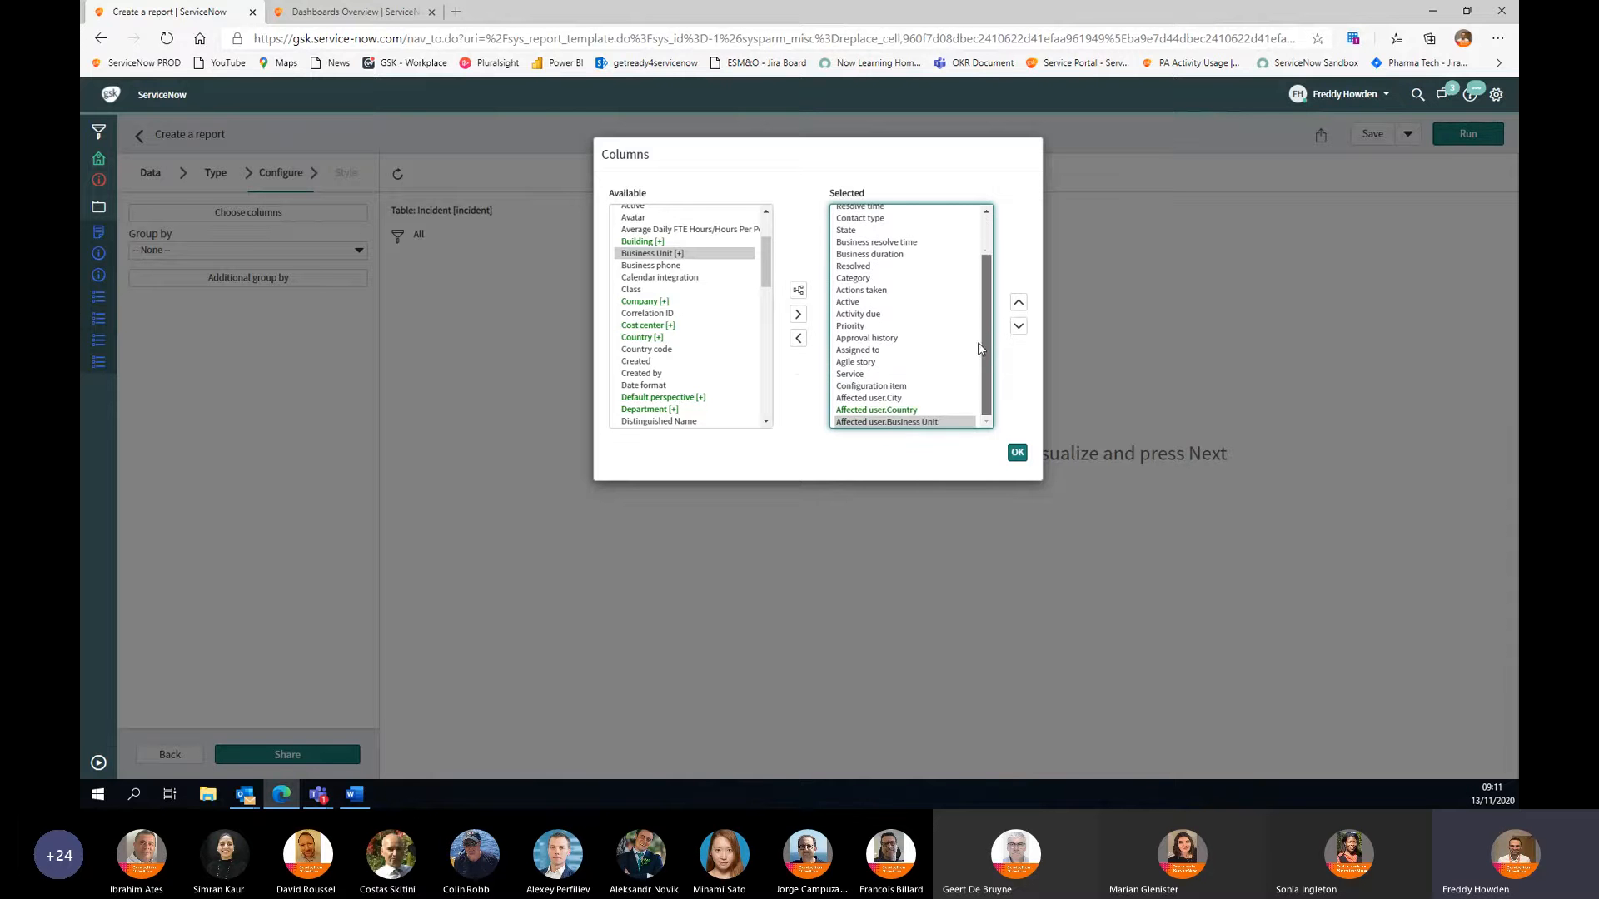
click(1018, 454)
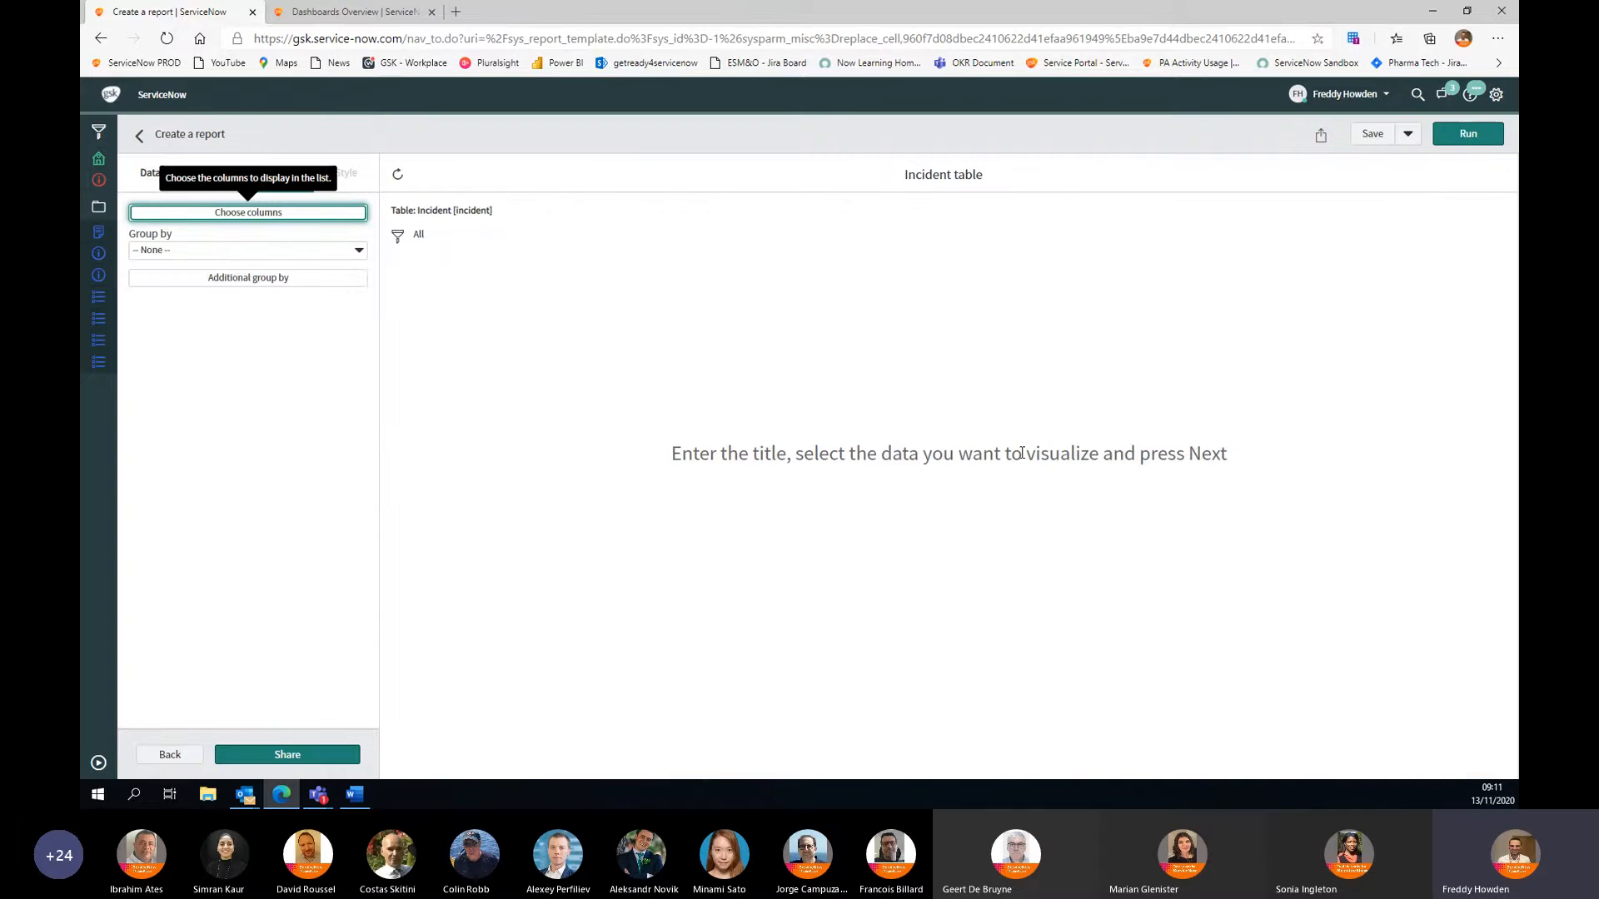
Step: Run the report, look through the incident list, and reopen the column selection
click(1470, 135)
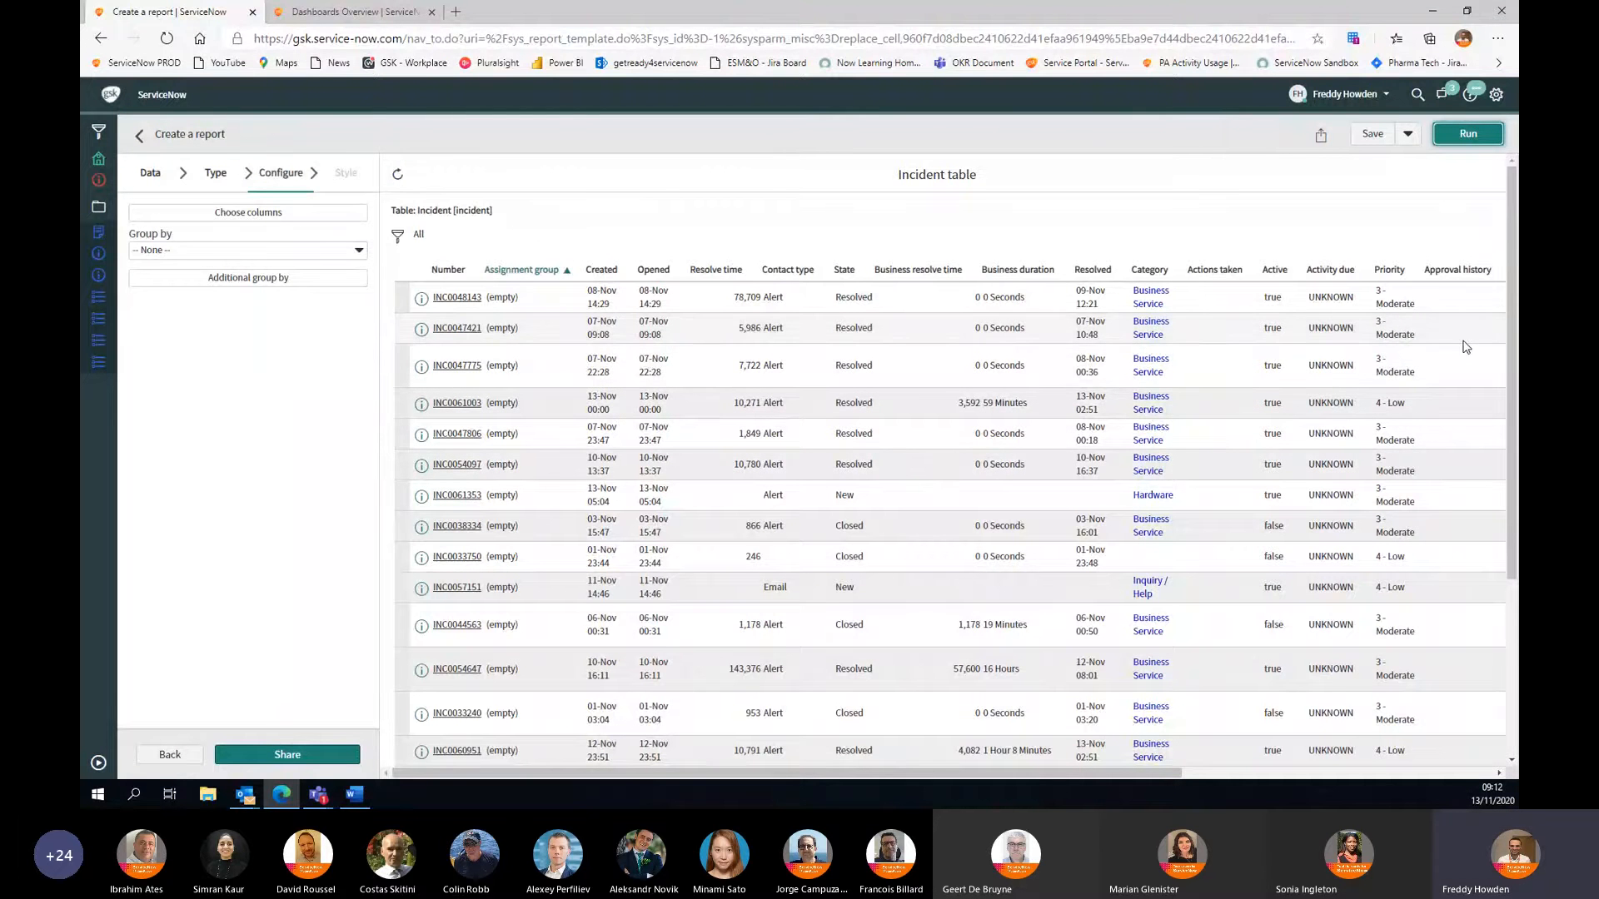
drag(1515, 306, 1510, 521)
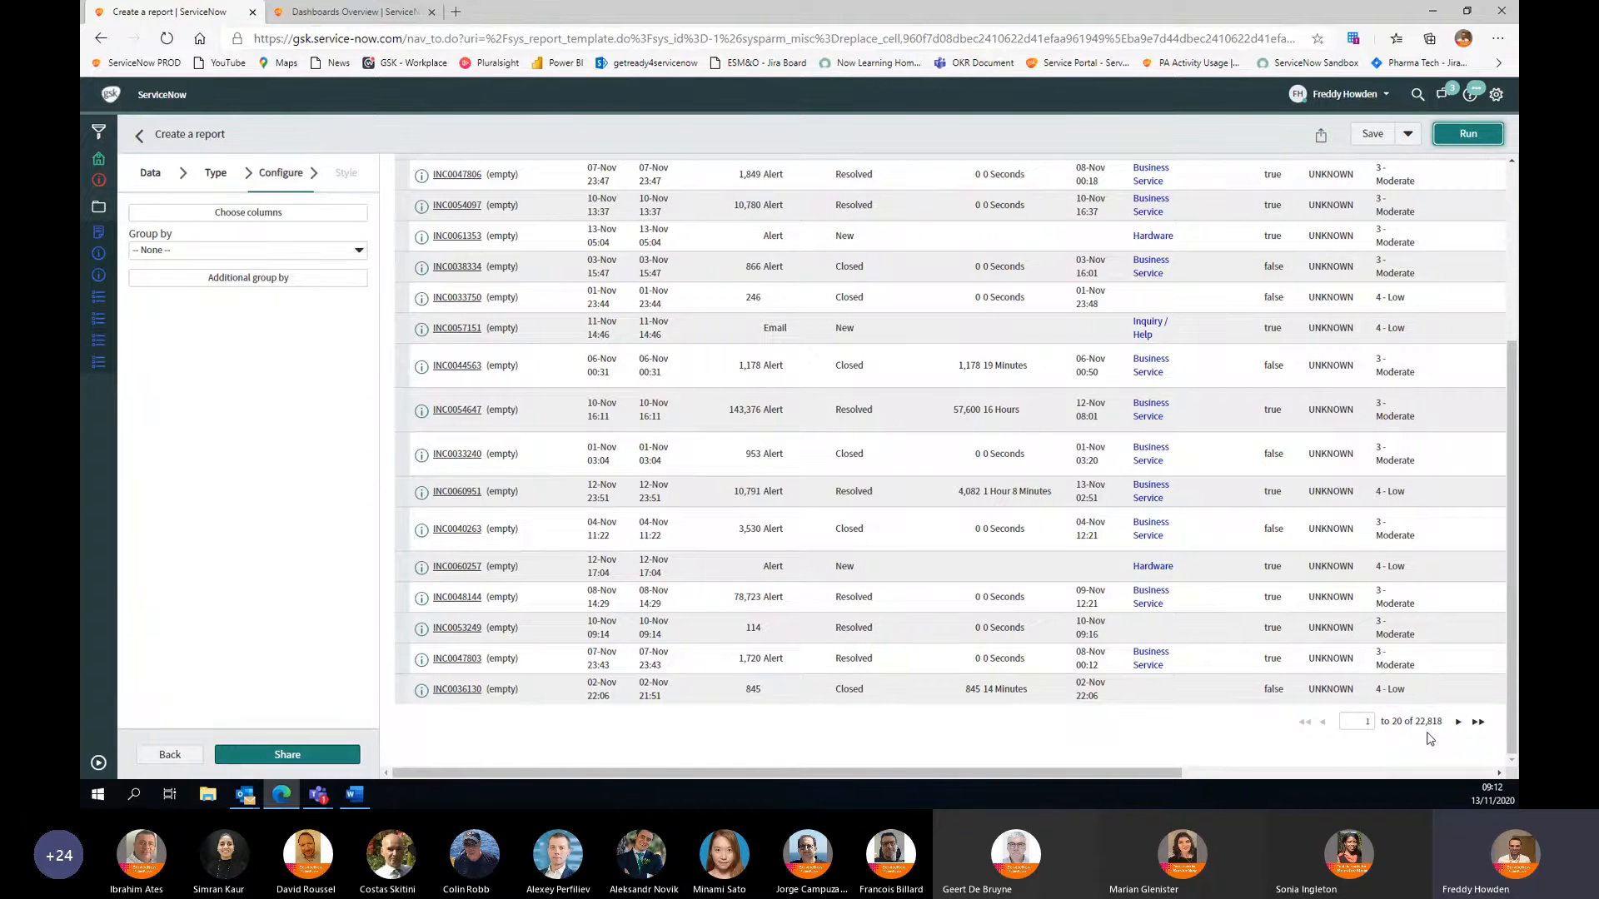
scroll(1429, 738, up, 1)
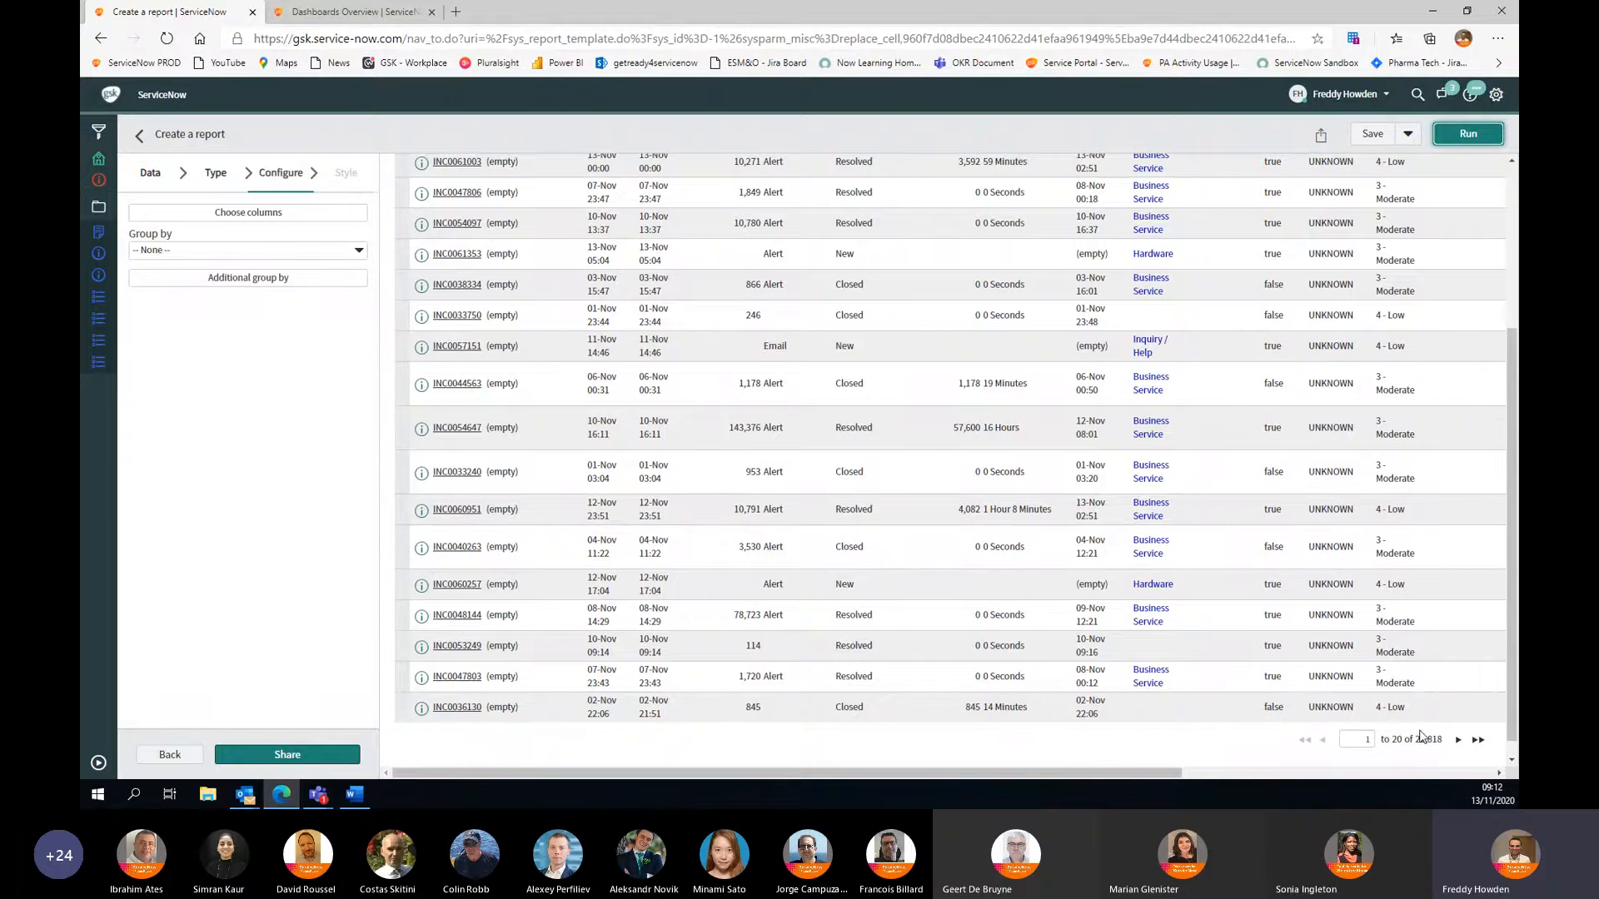
scroll(1420, 736, up, 3)
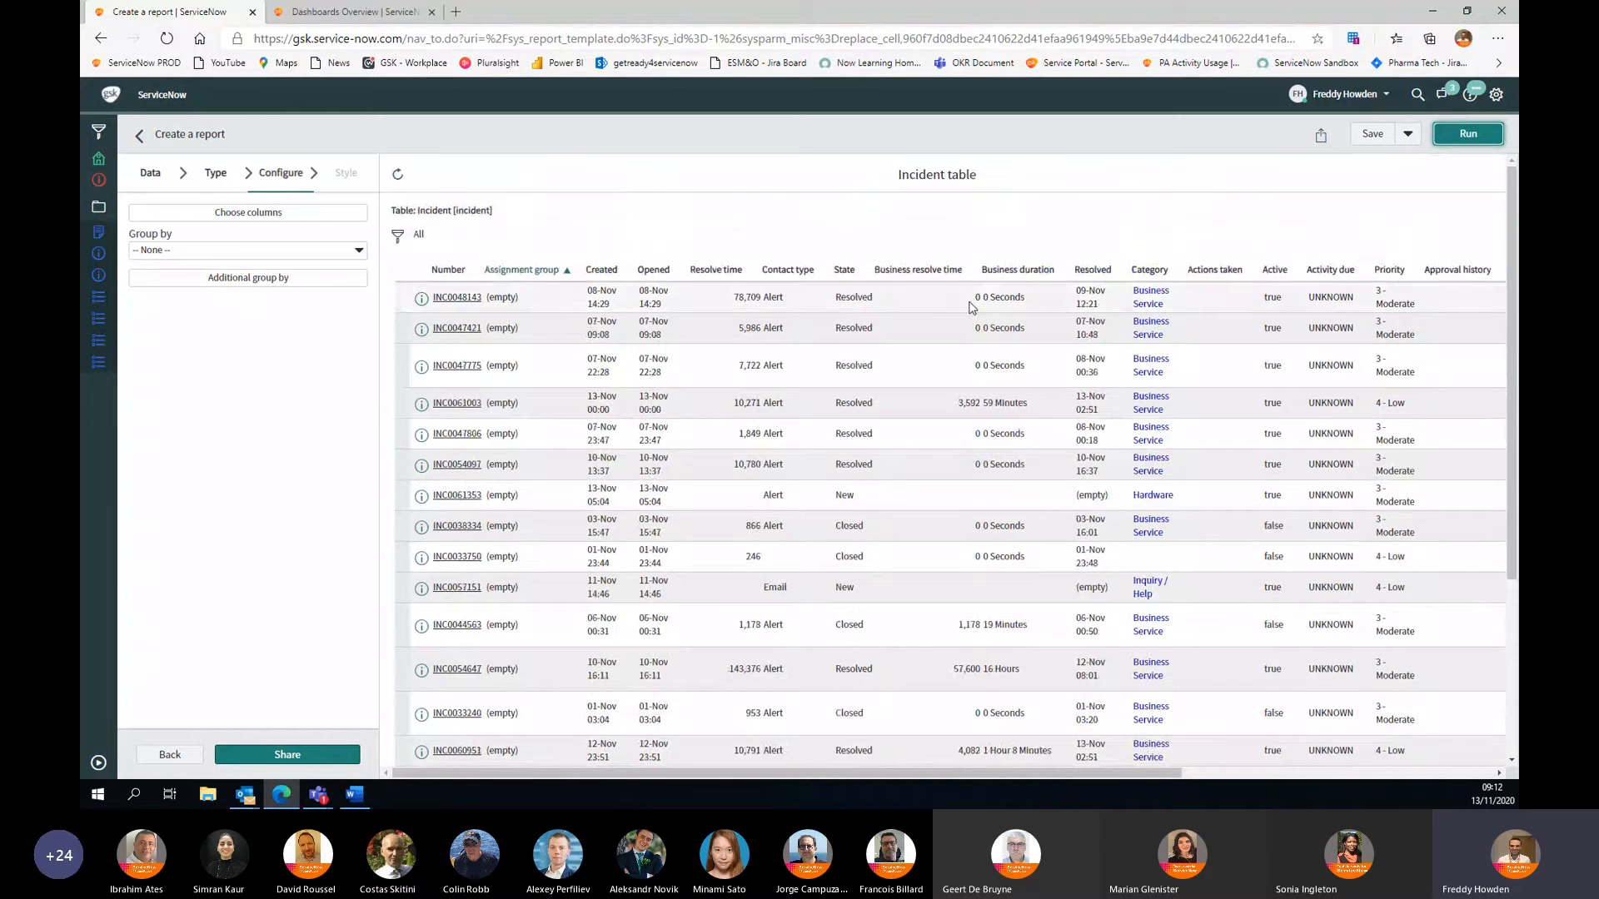
click(284, 214)
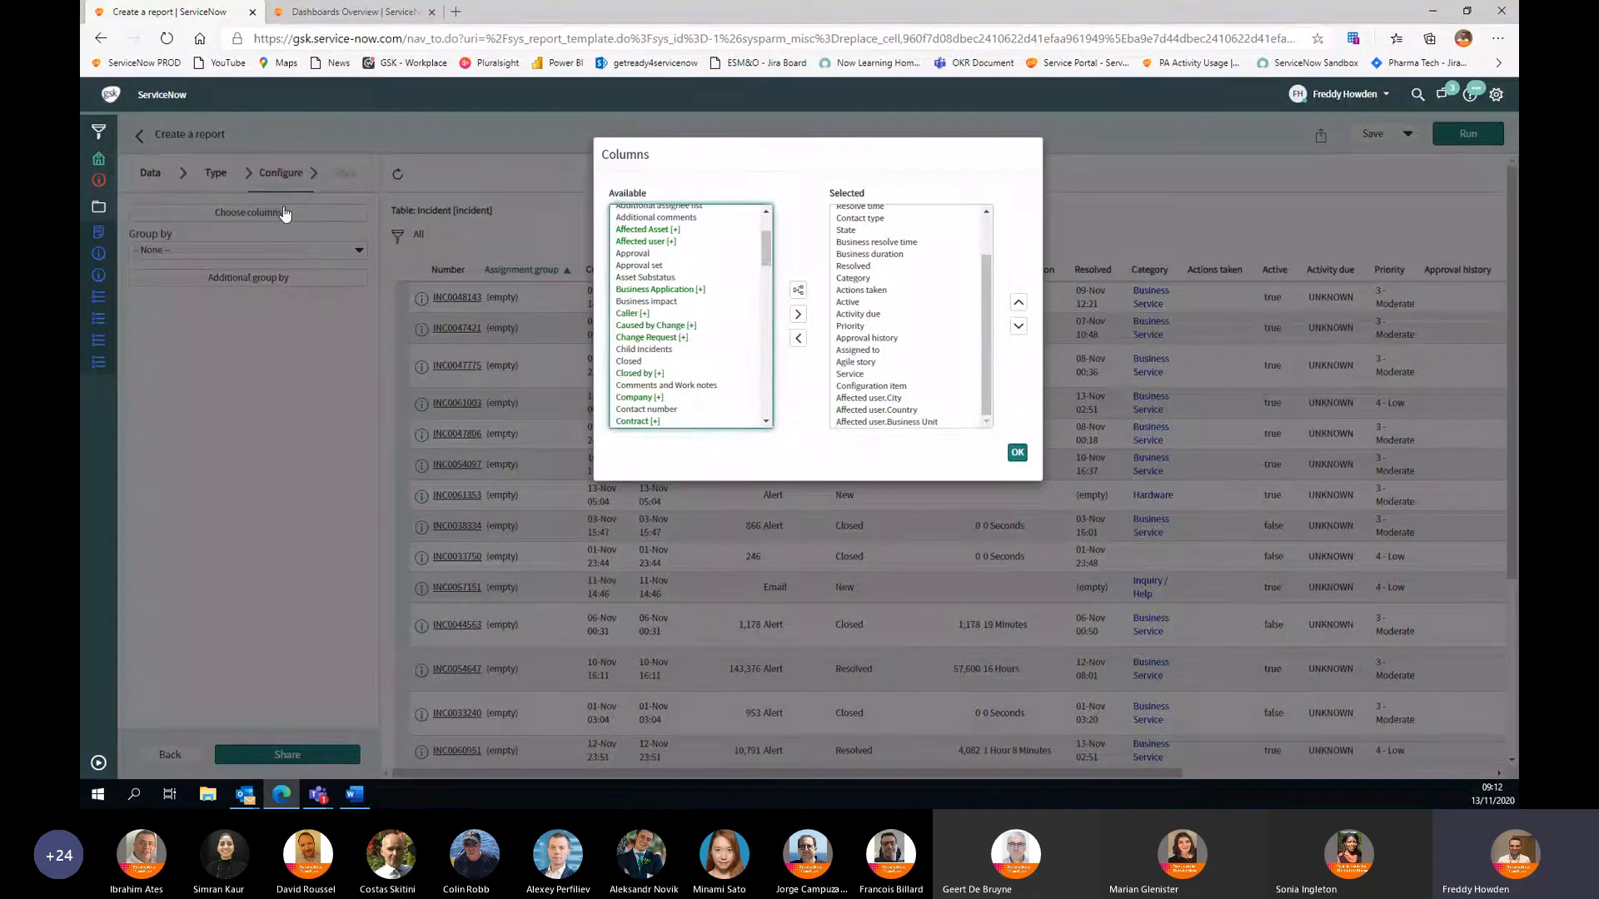
click(873, 304)
click(865, 364)
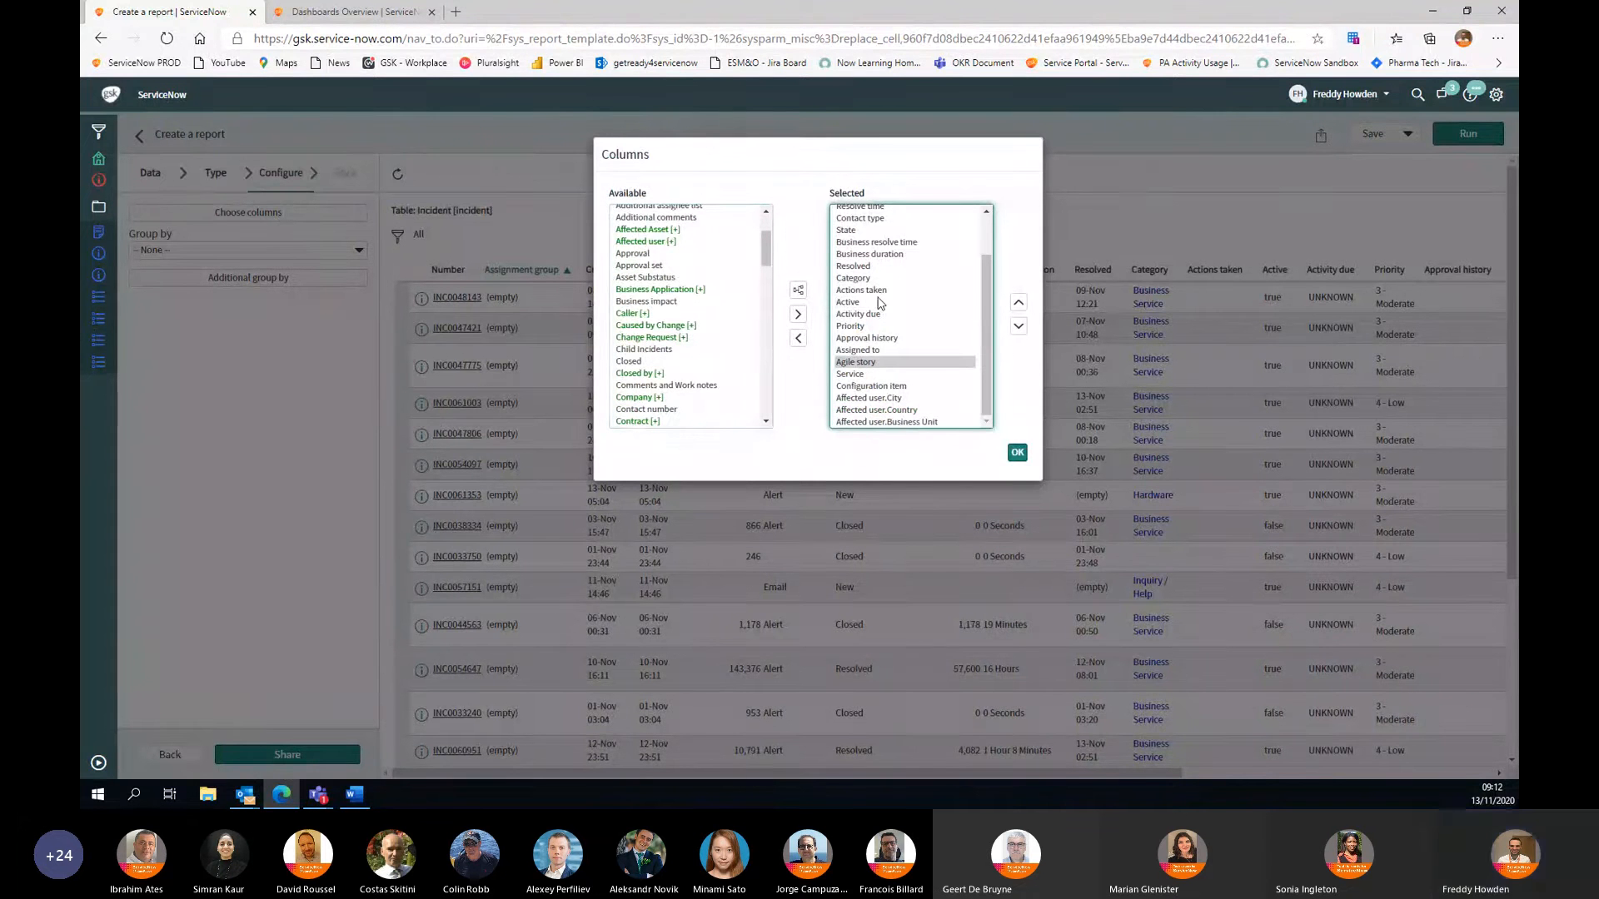
click(863, 376)
shift+click(862, 283)
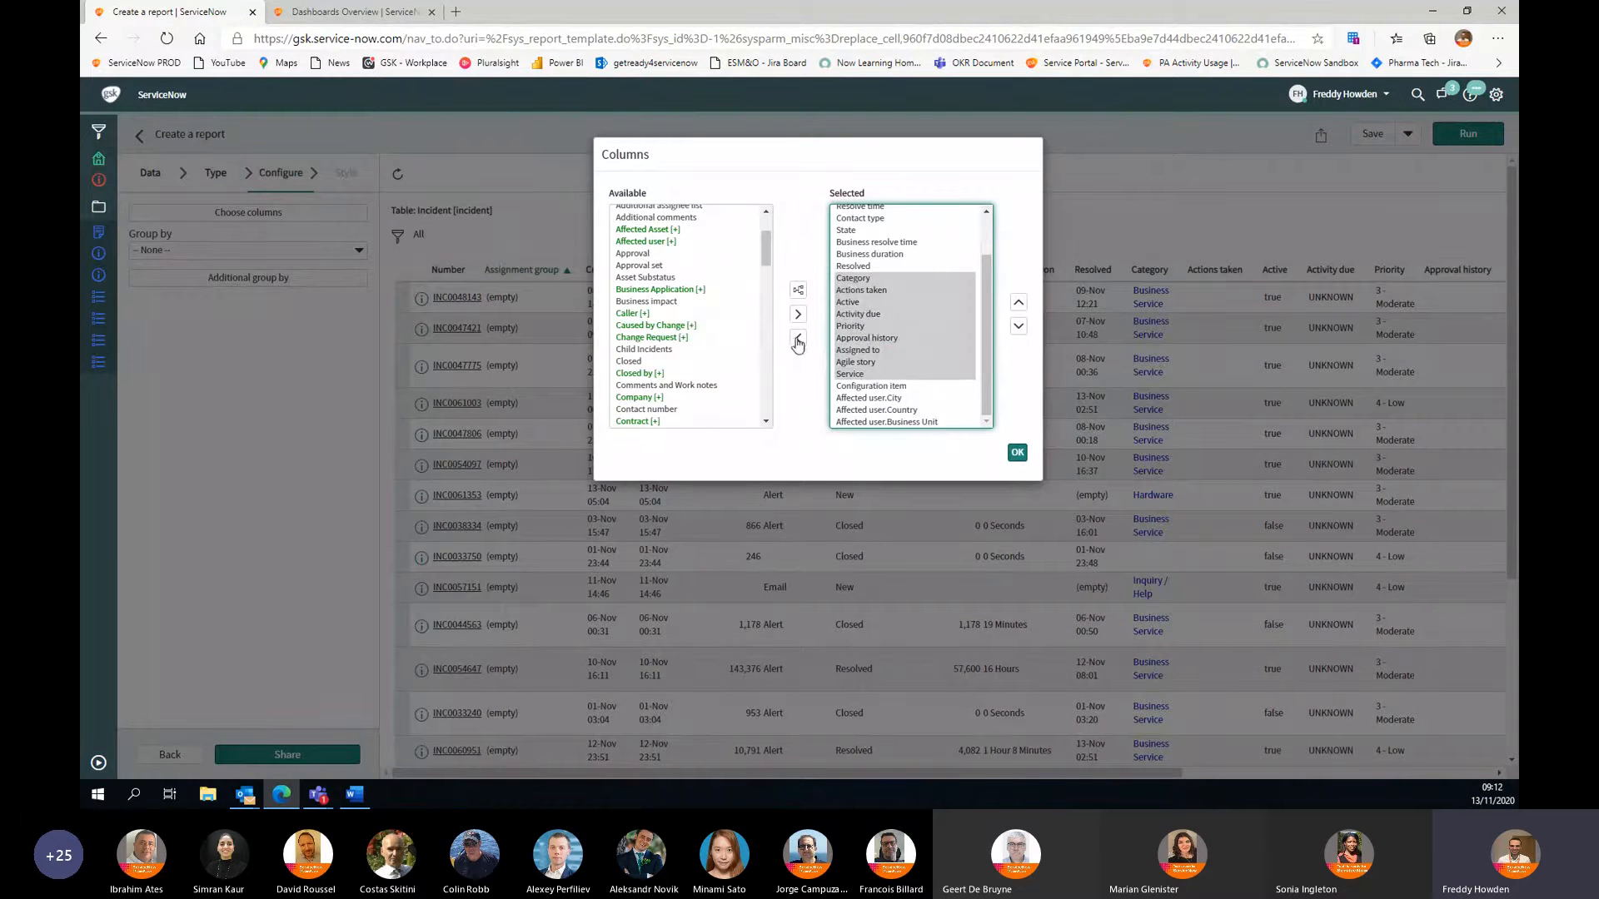
click(904, 362)
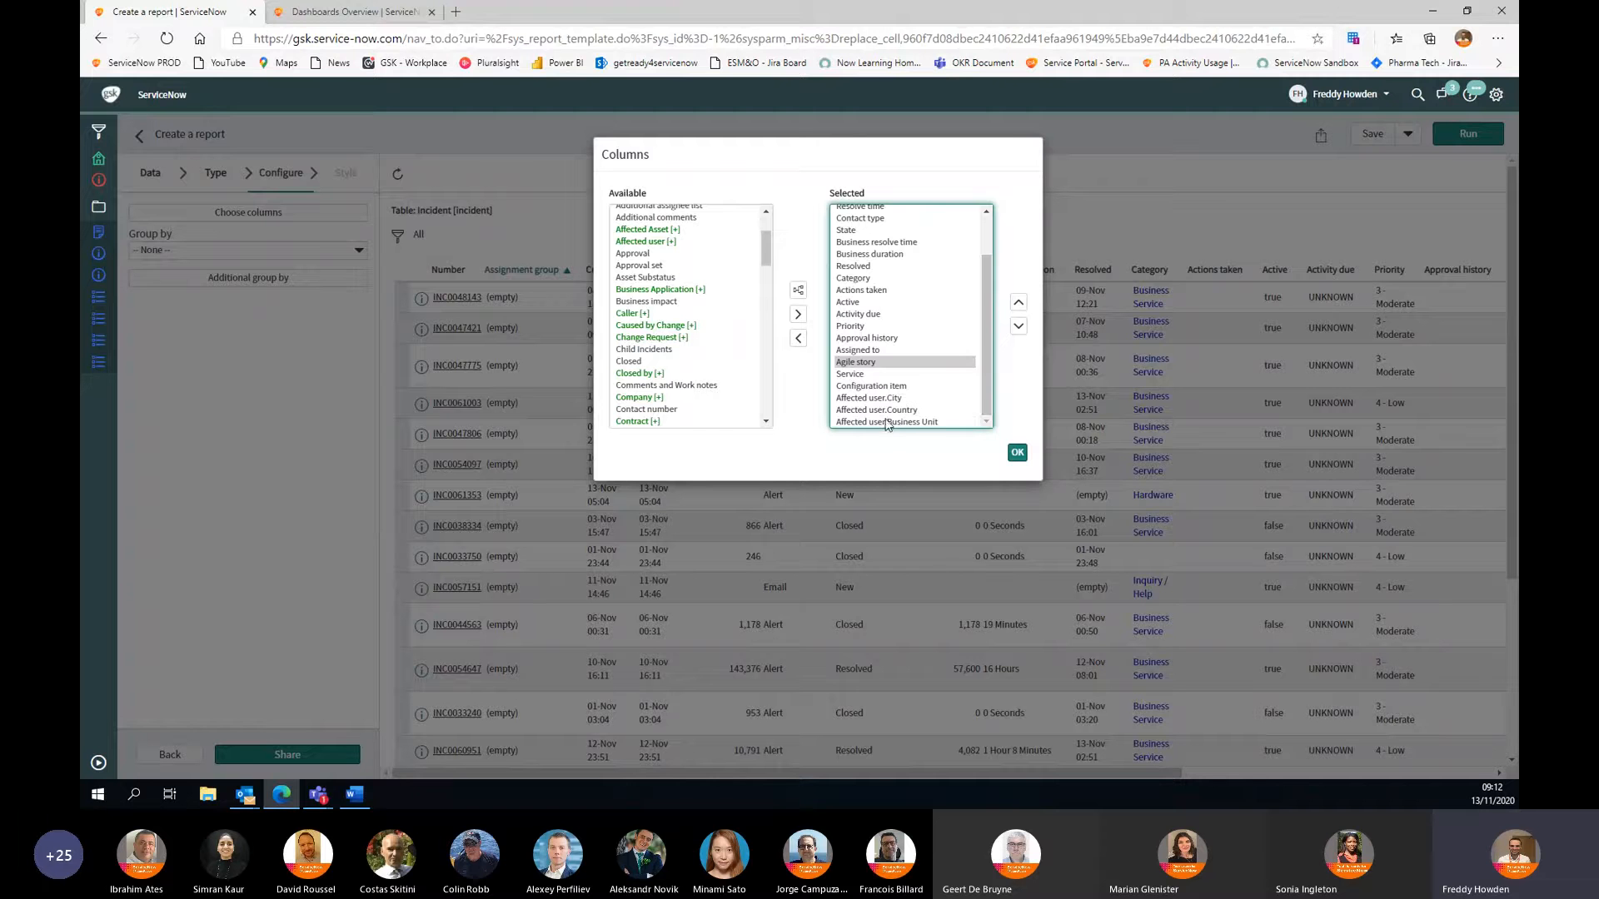
Step: Move the affected user's City, Country and Business Unit columns up to directly after Opened, apply the order and rerun the report
click(887, 423)
shift+click(911, 399)
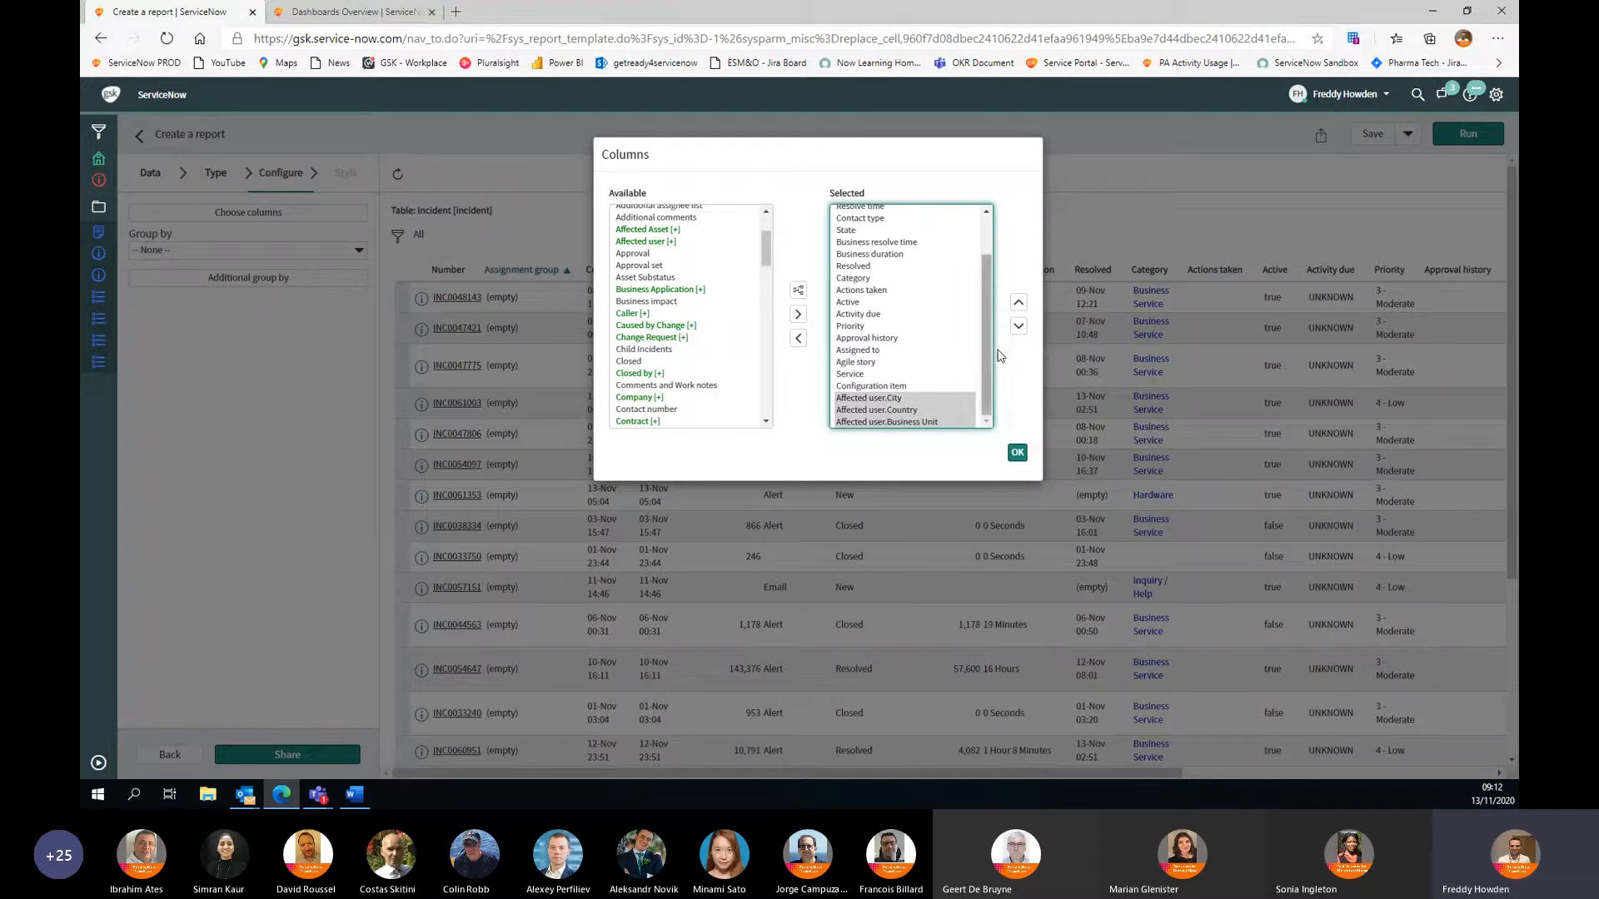
double_click(1017, 305)
triple_click(1017, 305)
triple_click(1017, 304)
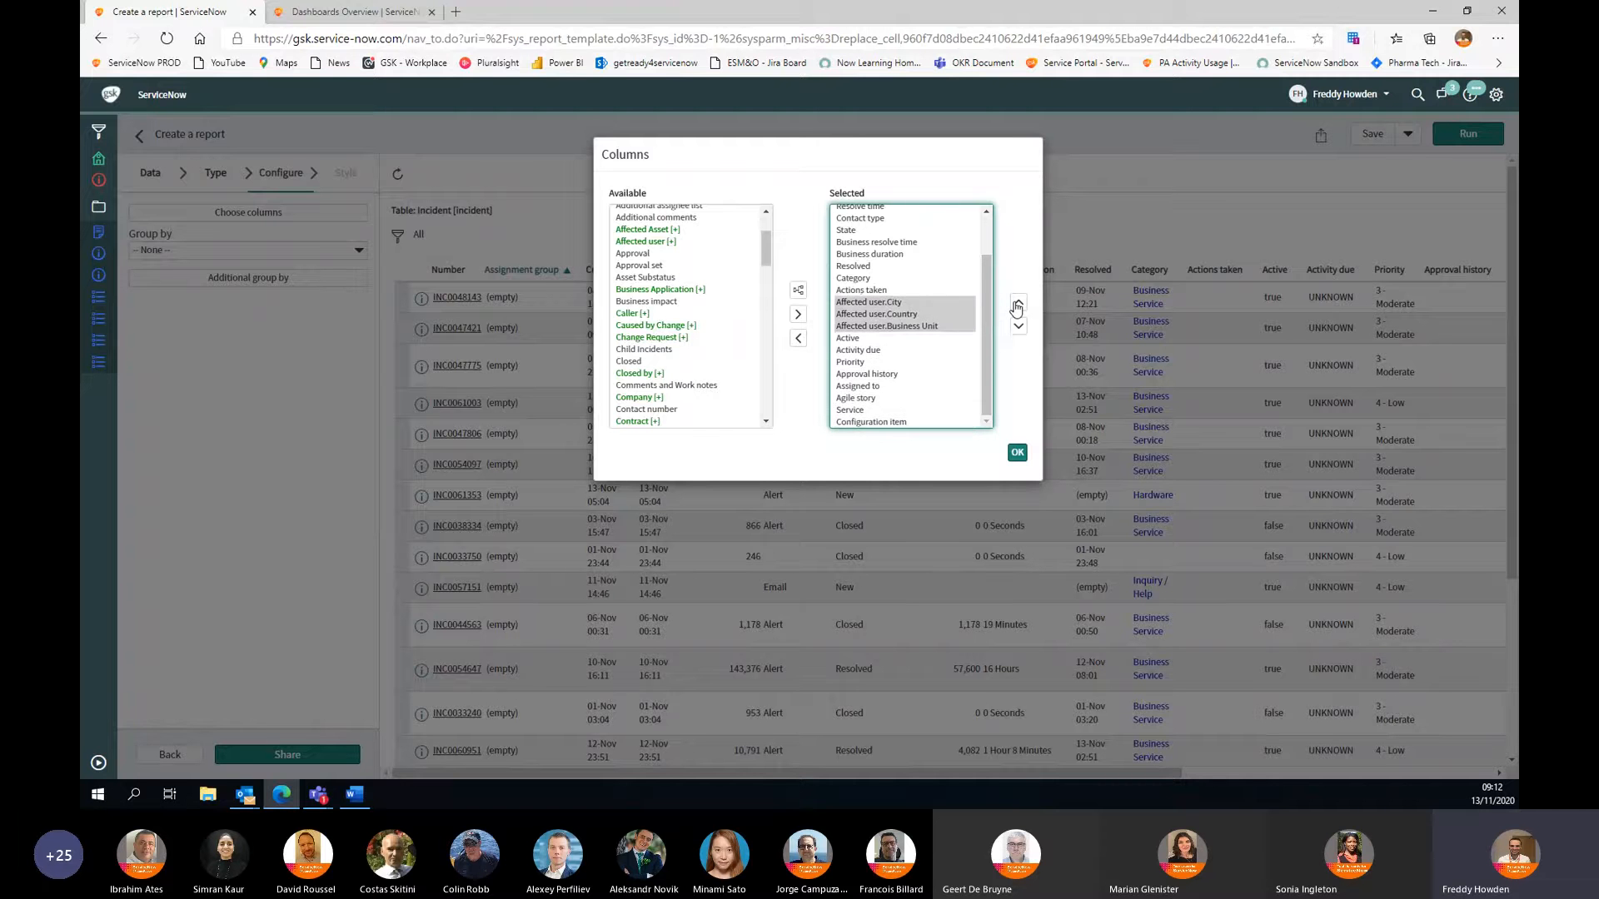
click(1017, 305)
click(906, 315)
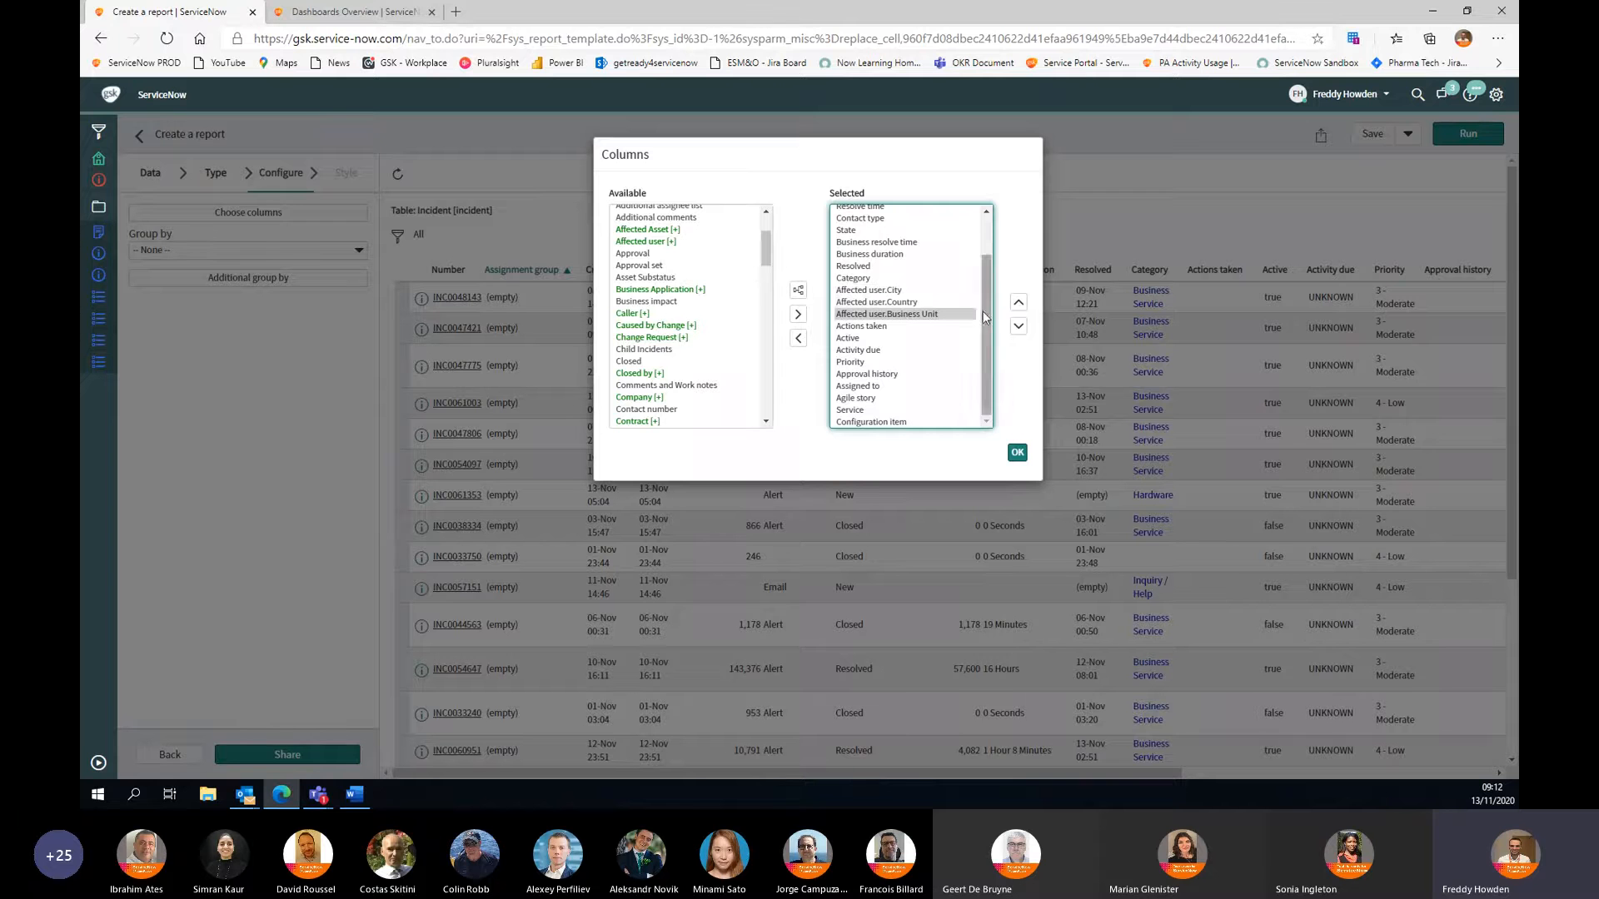
shift+click(870, 290)
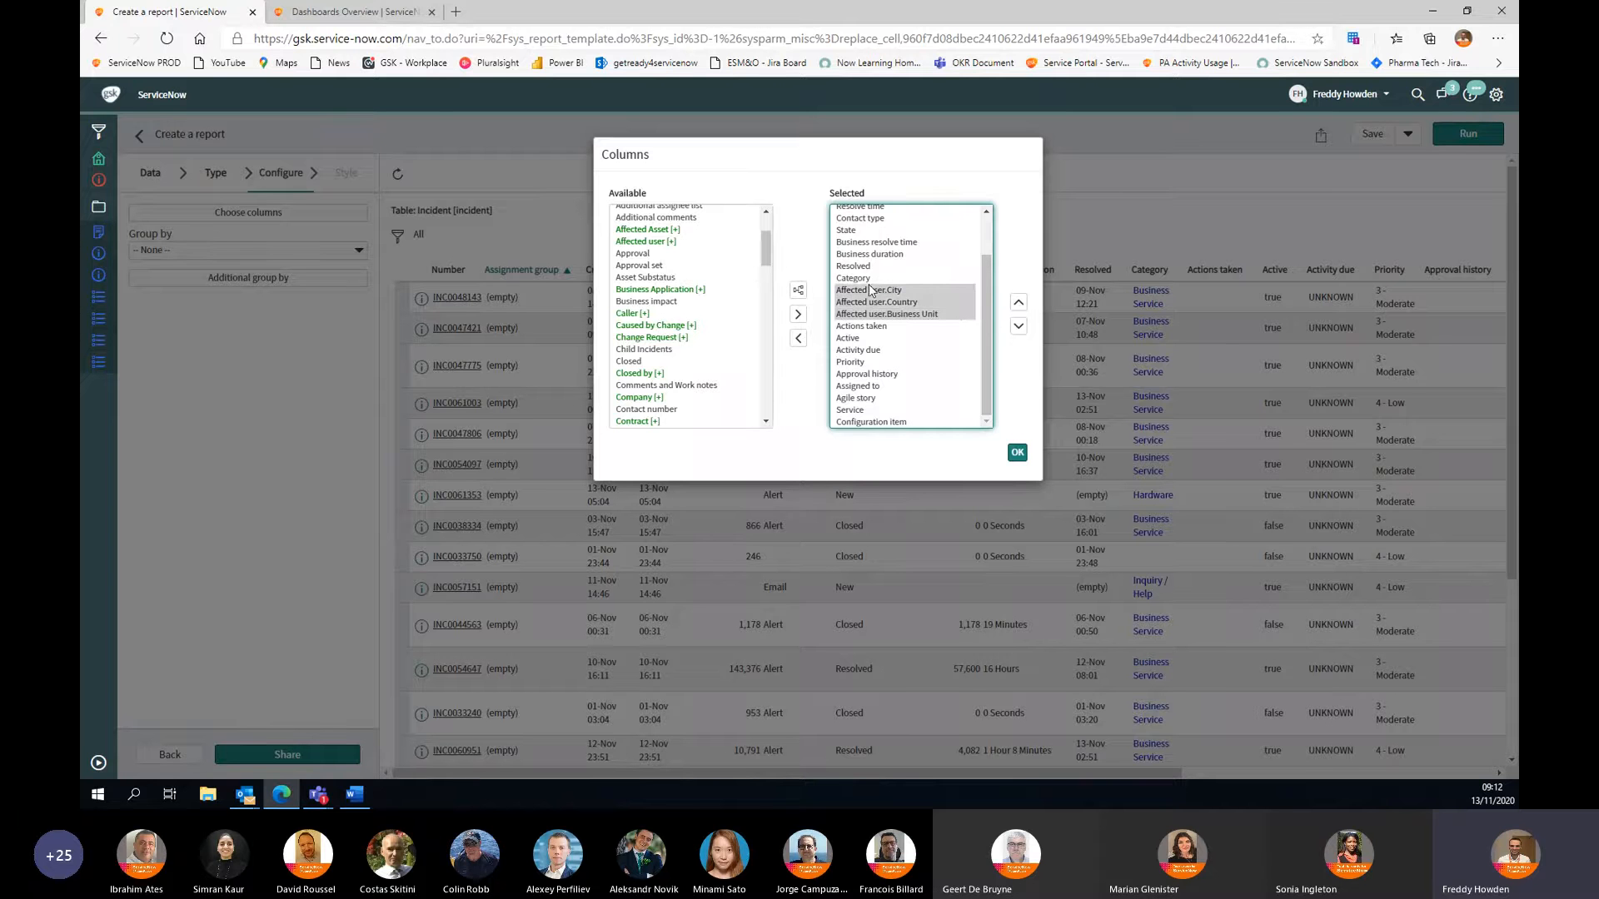
click(1018, 304)
click(1019, 304)
click(1018, 305)
click(1019, 305)
click(1018, 307)
click(1018, 308)
click(1017, 309)
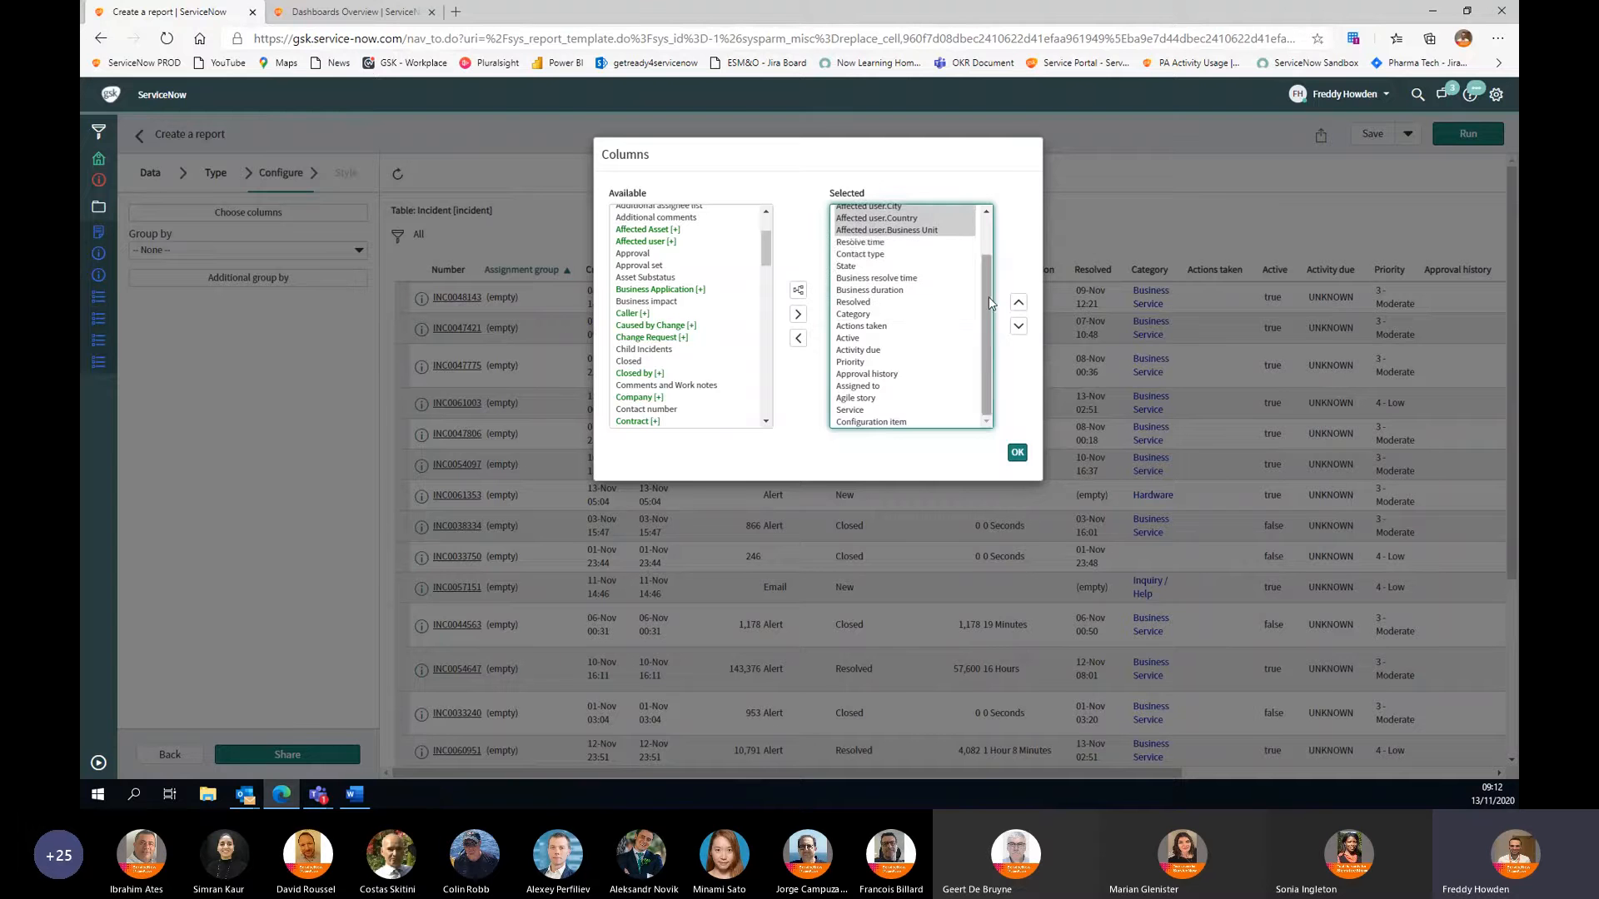
scroll(987, 296, up, 2)
click(1017, 453)
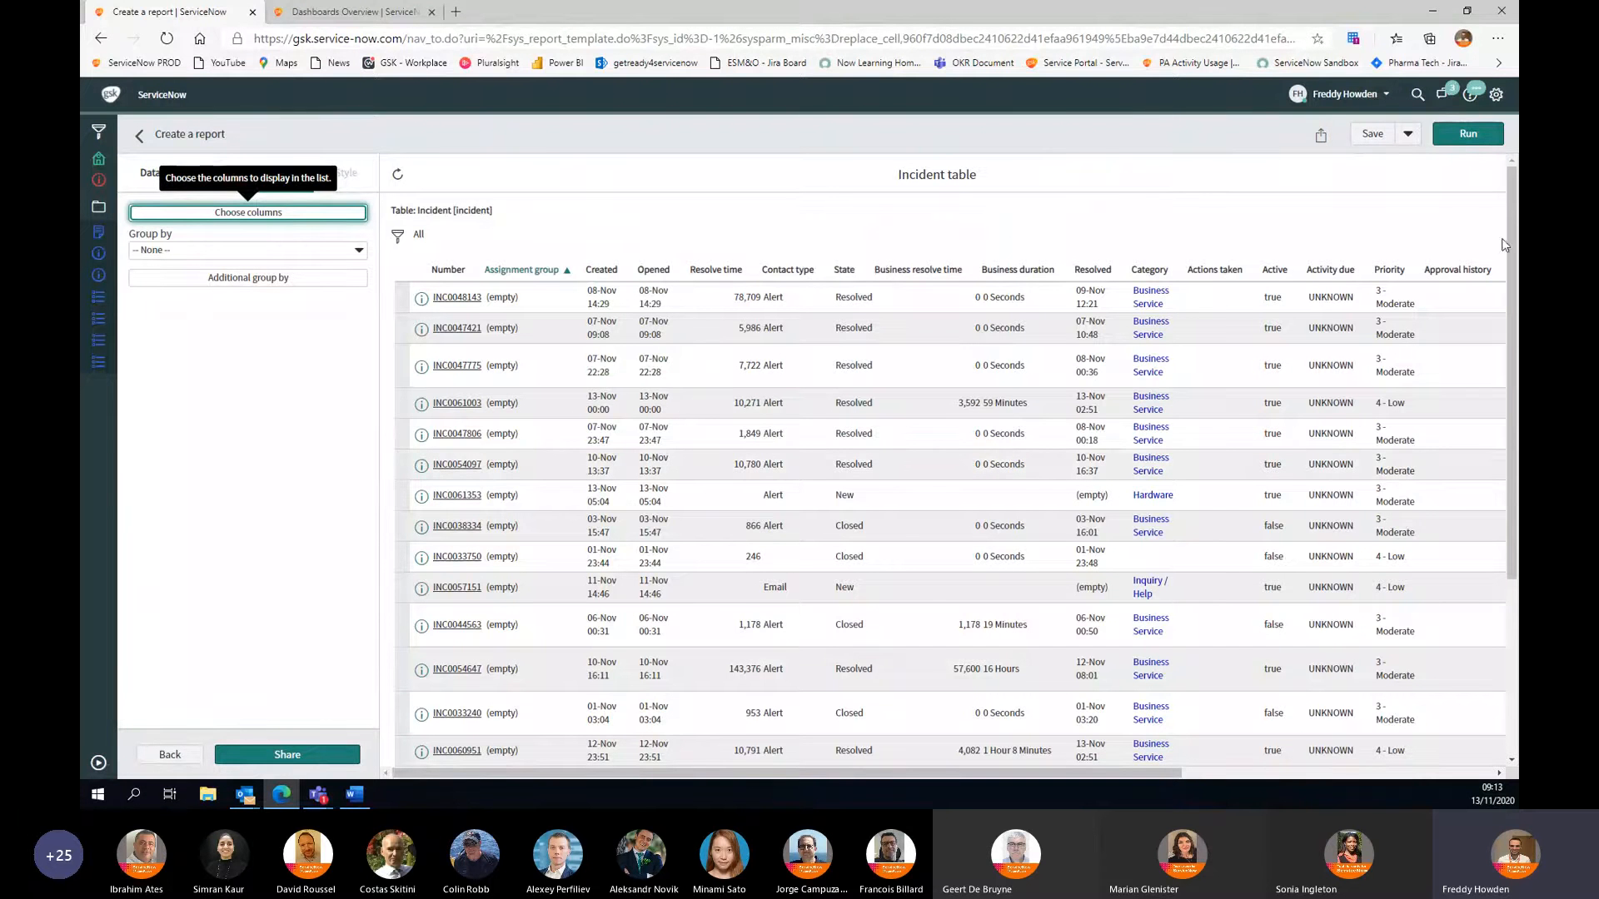
click(1467, 134)
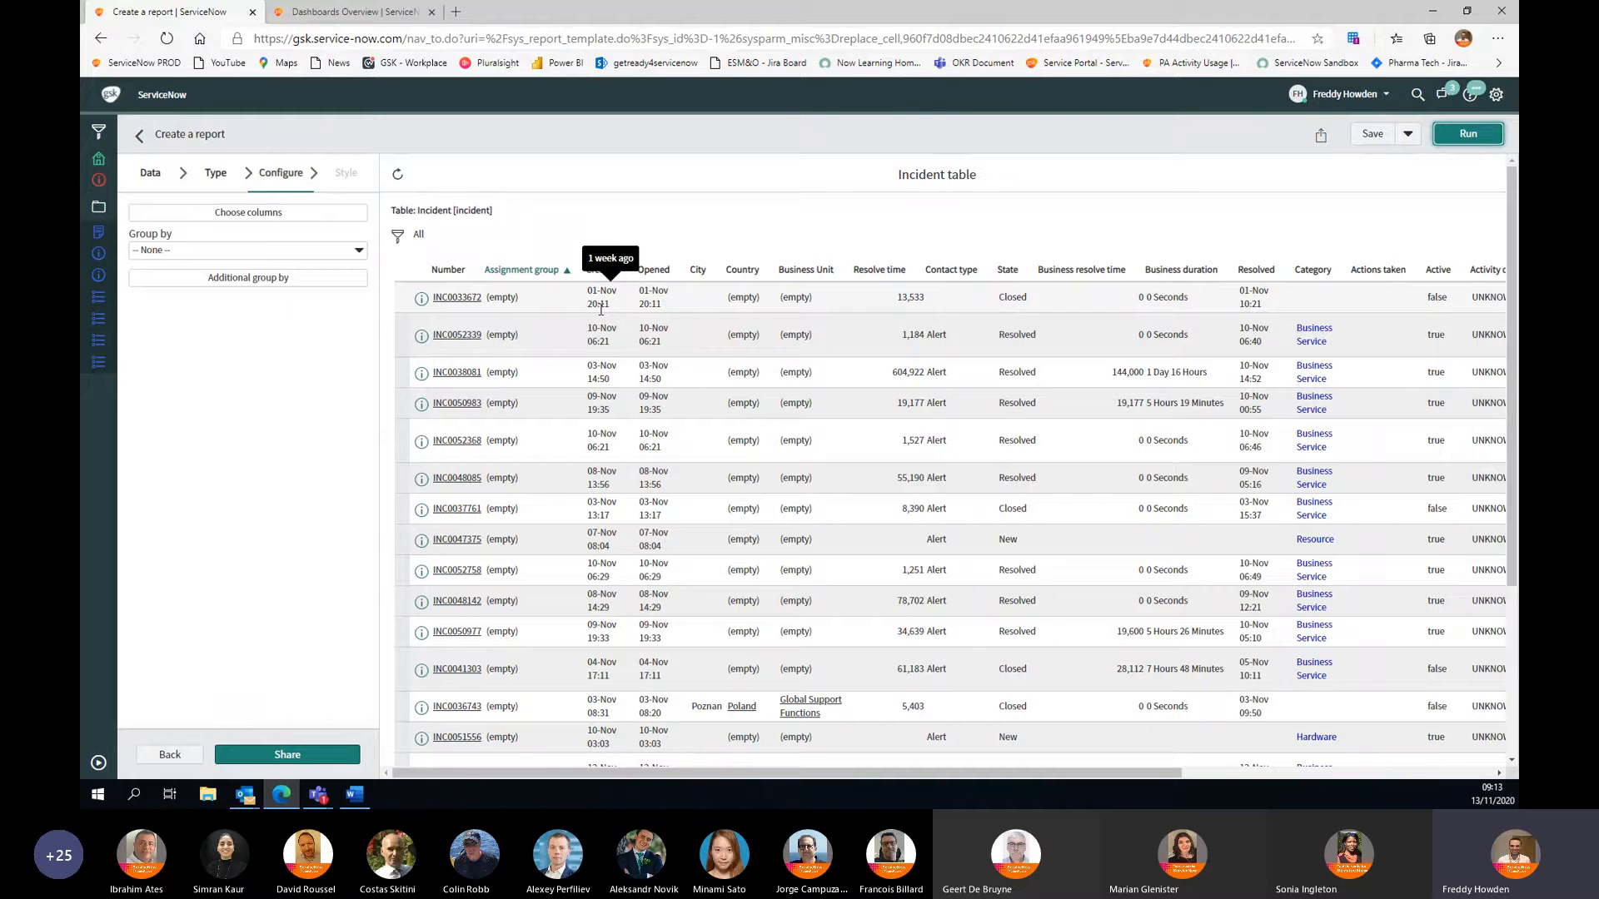
Step: Open the report's filter conditions and choose Assignment group as the field of the first condition
click(398, 236)
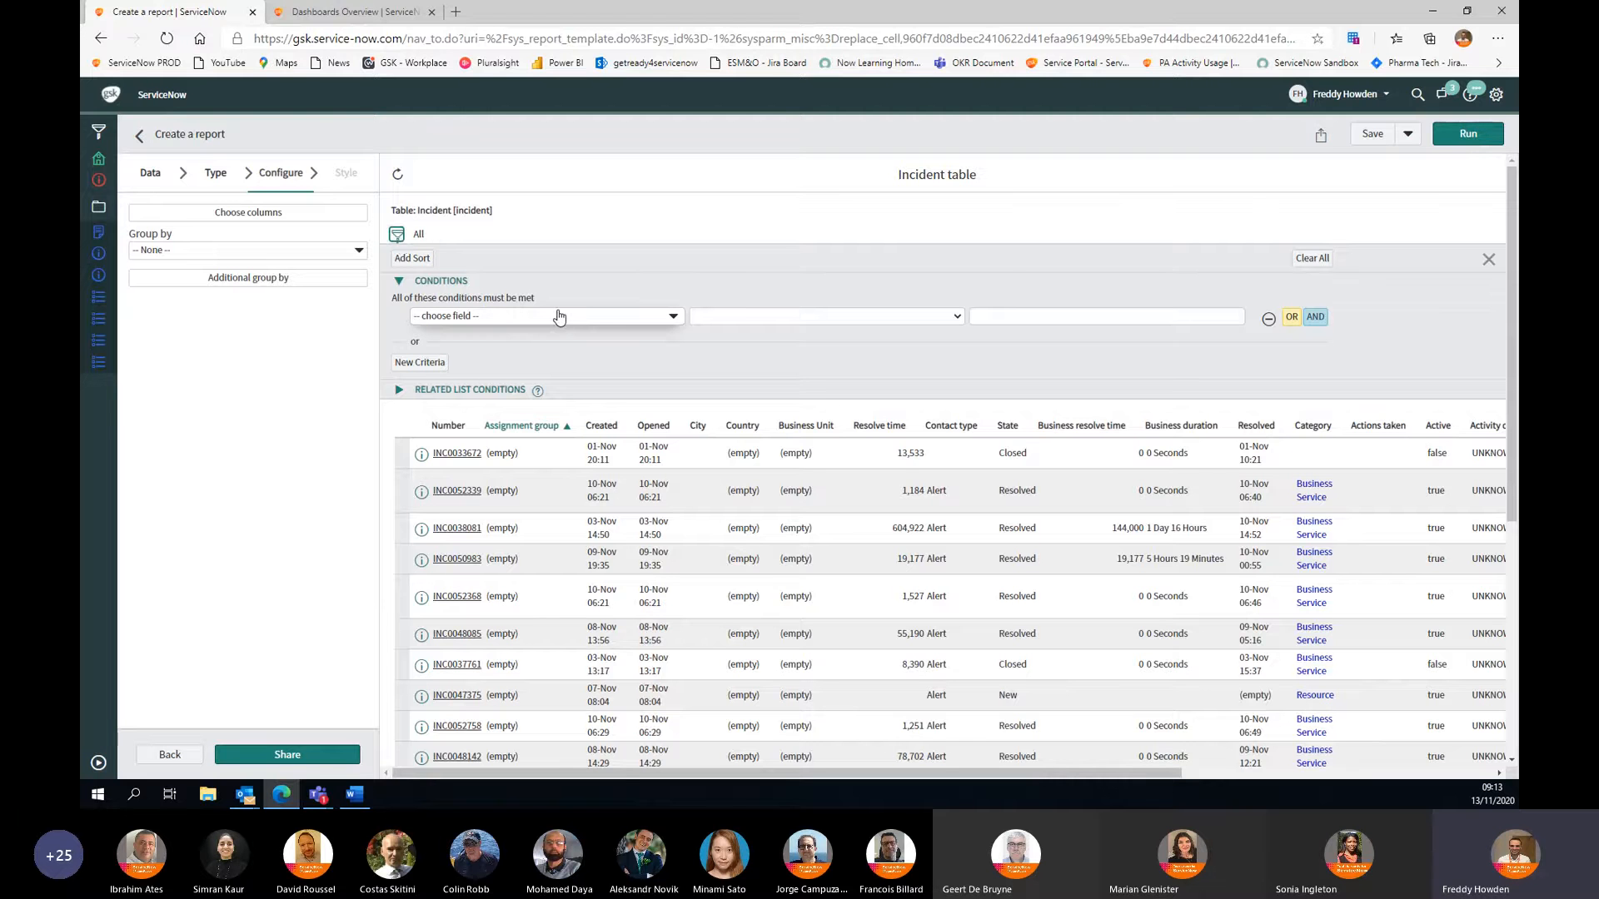
click(656, 318)
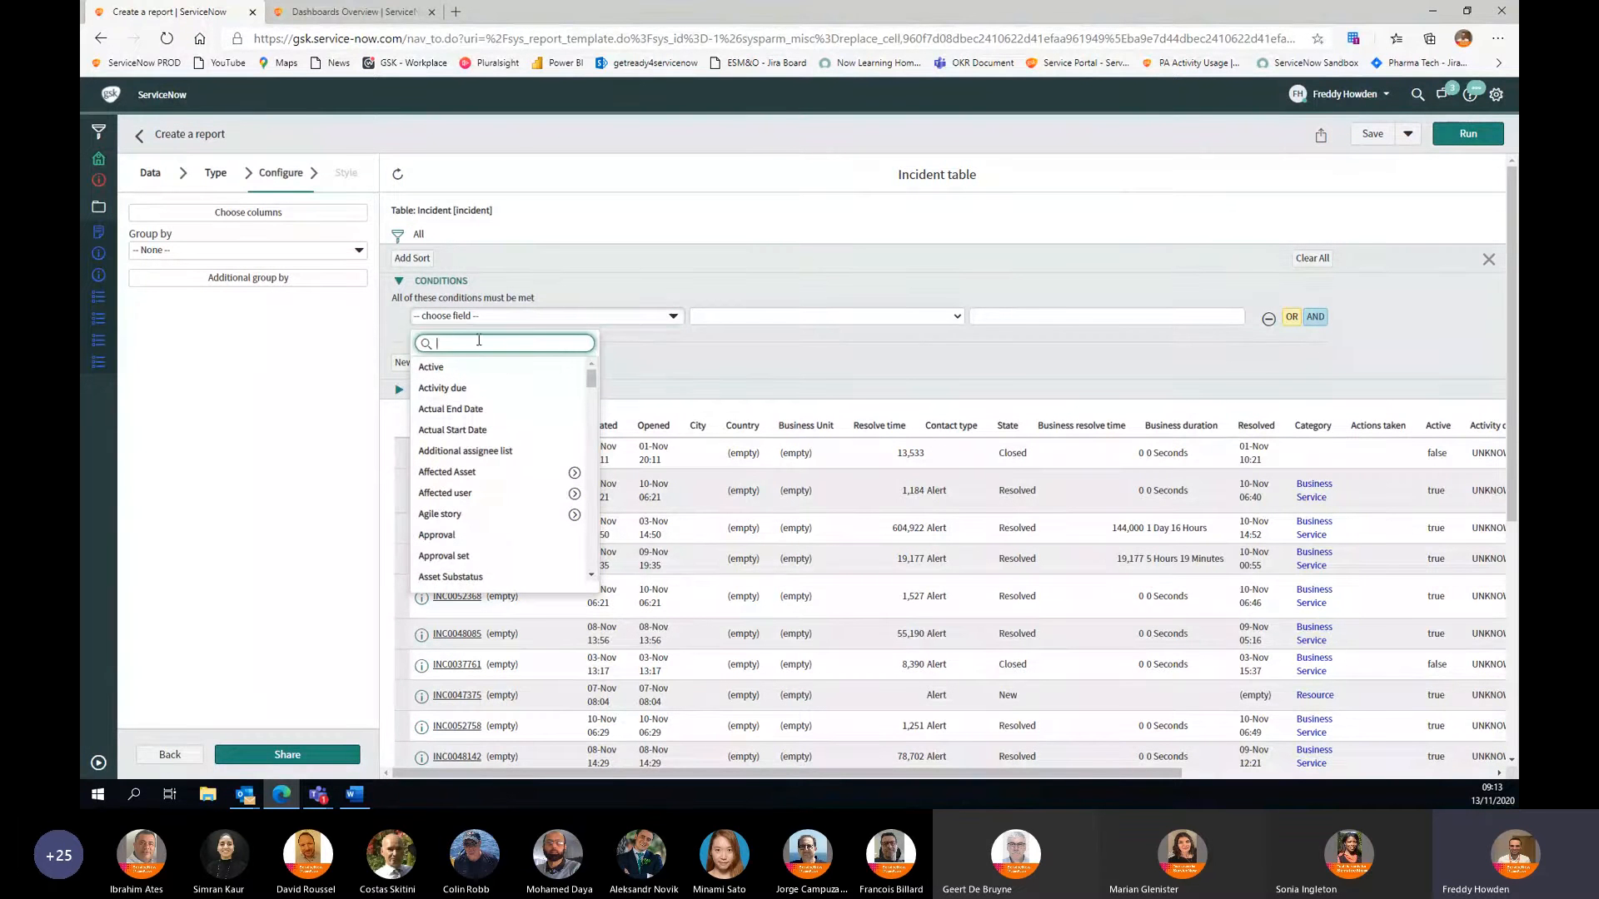
text(ass)
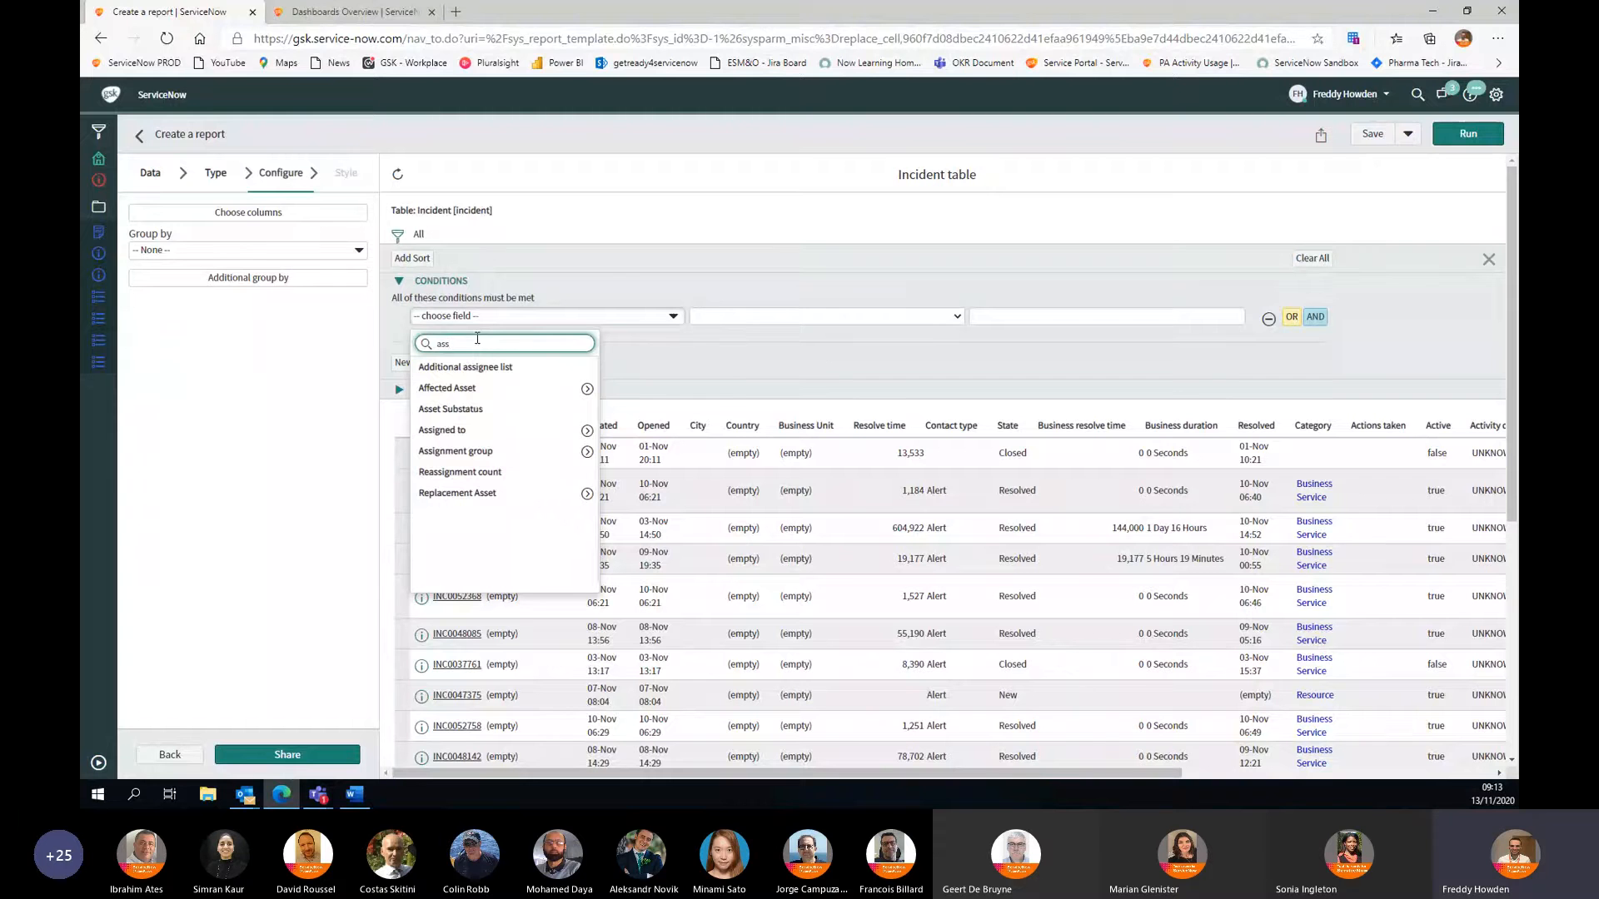
click(476, 453)
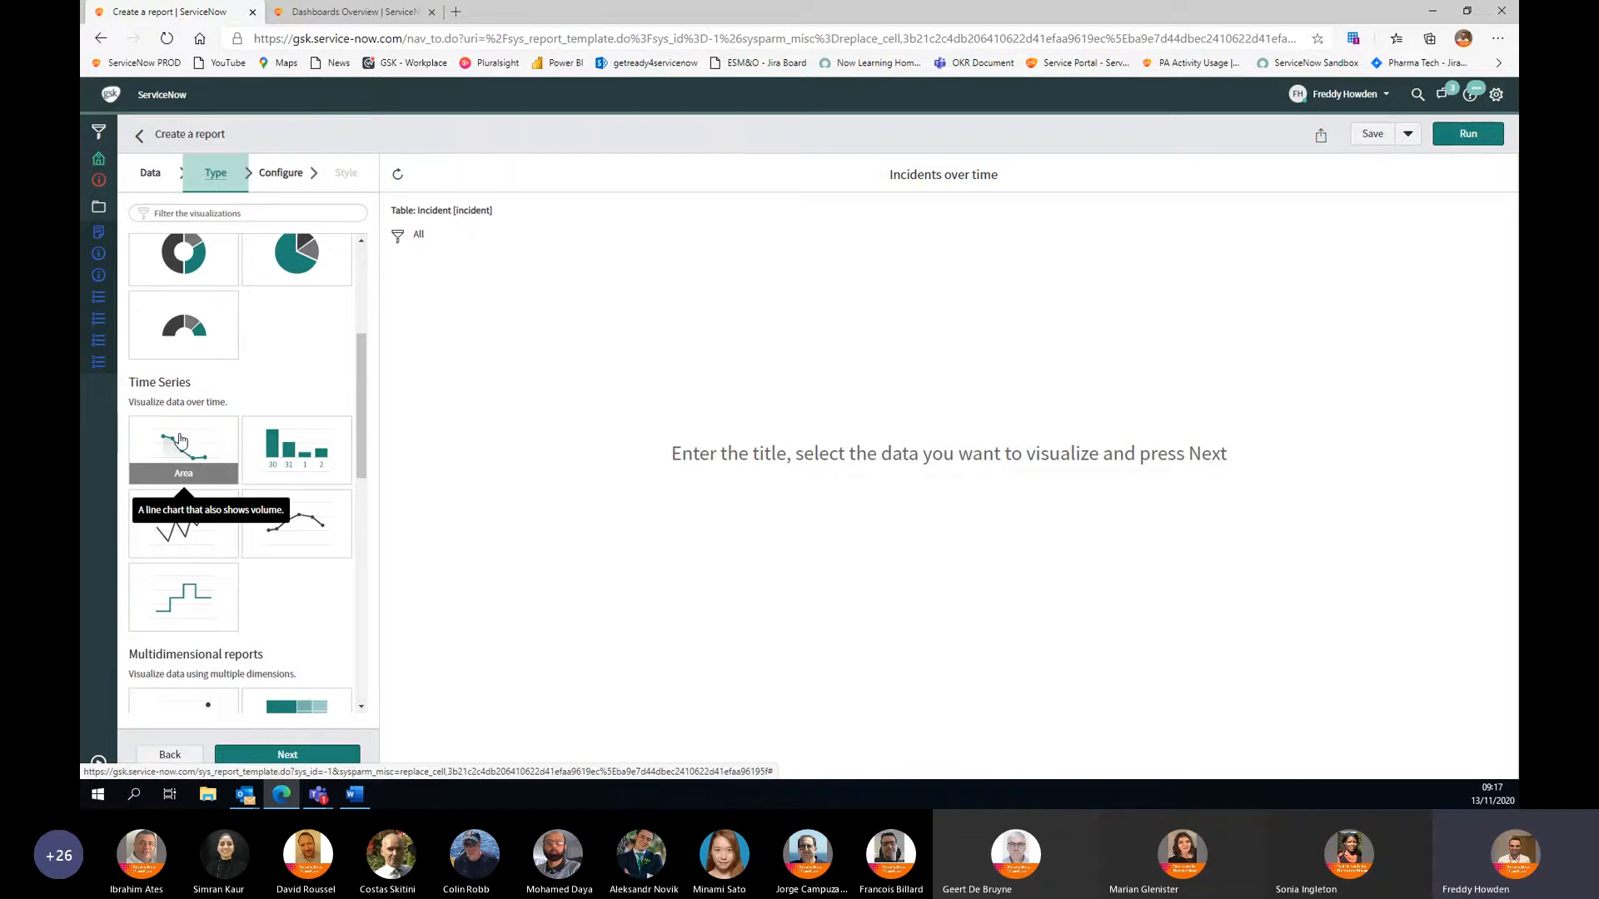
Step: Make the Incidents over time report an Area chart trended by Opened and run it
click(181, 440)
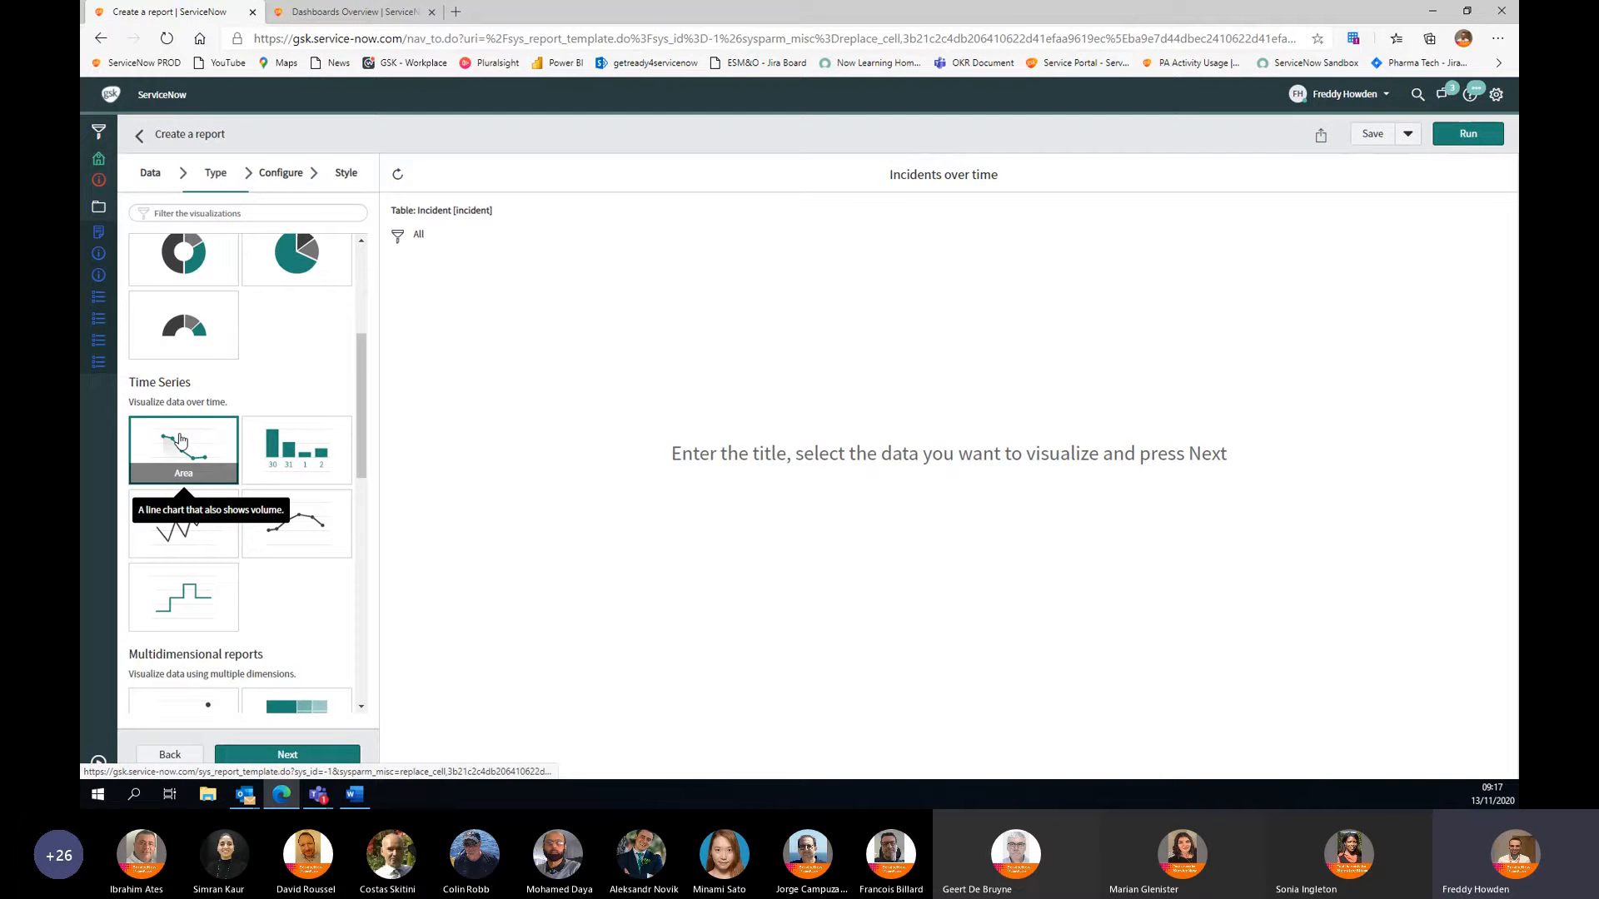
click(285, 179)
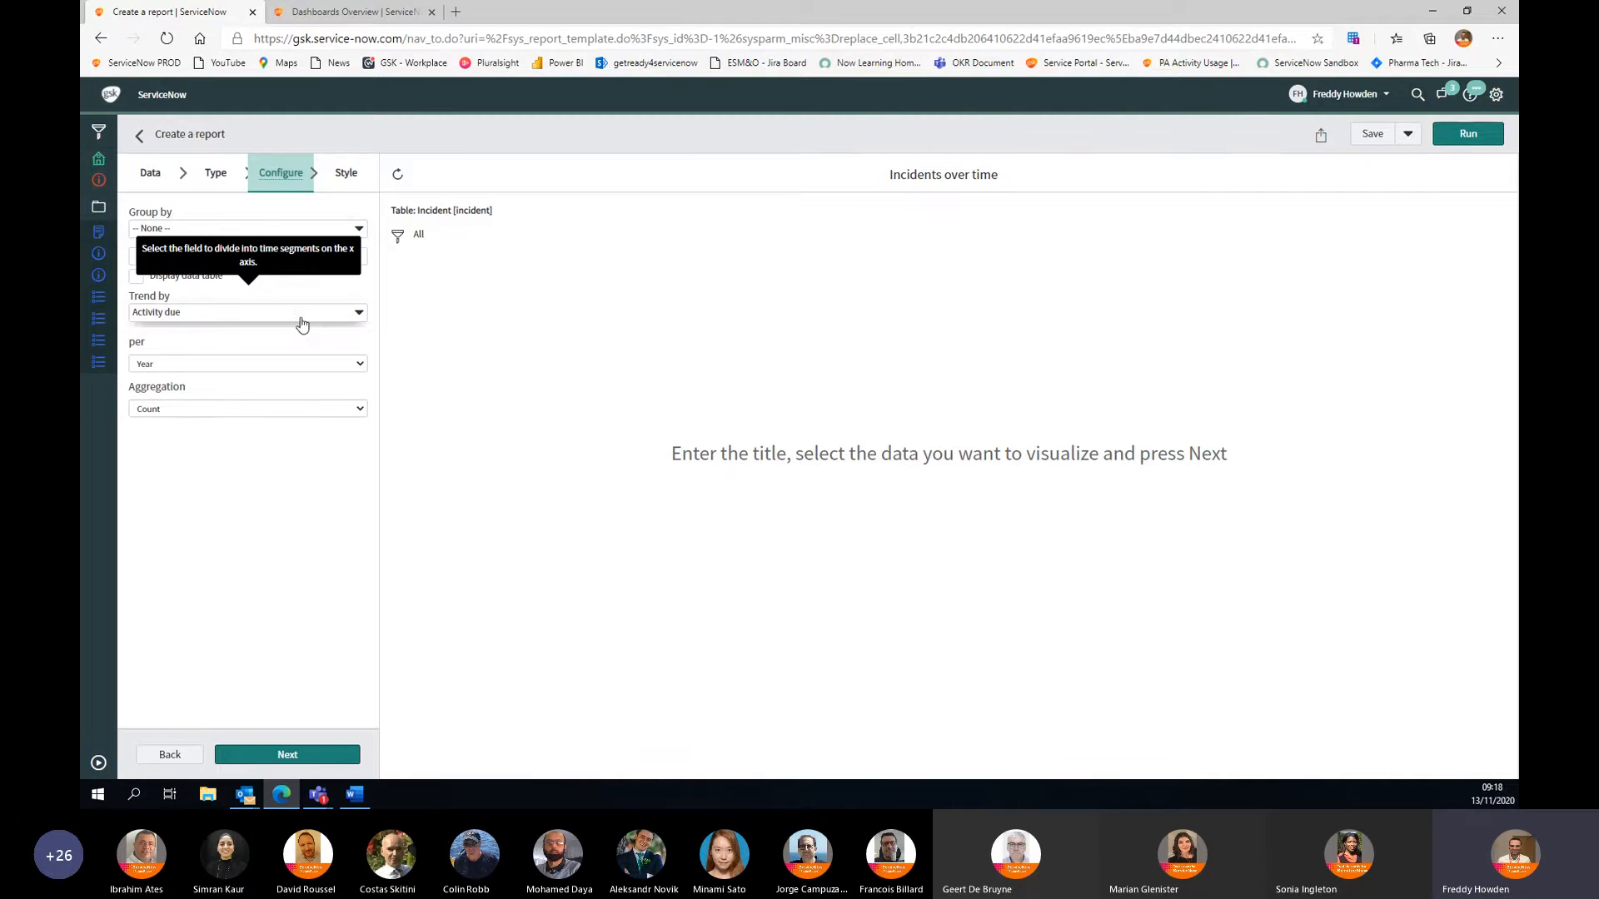
click(359, 314)
text(opene)
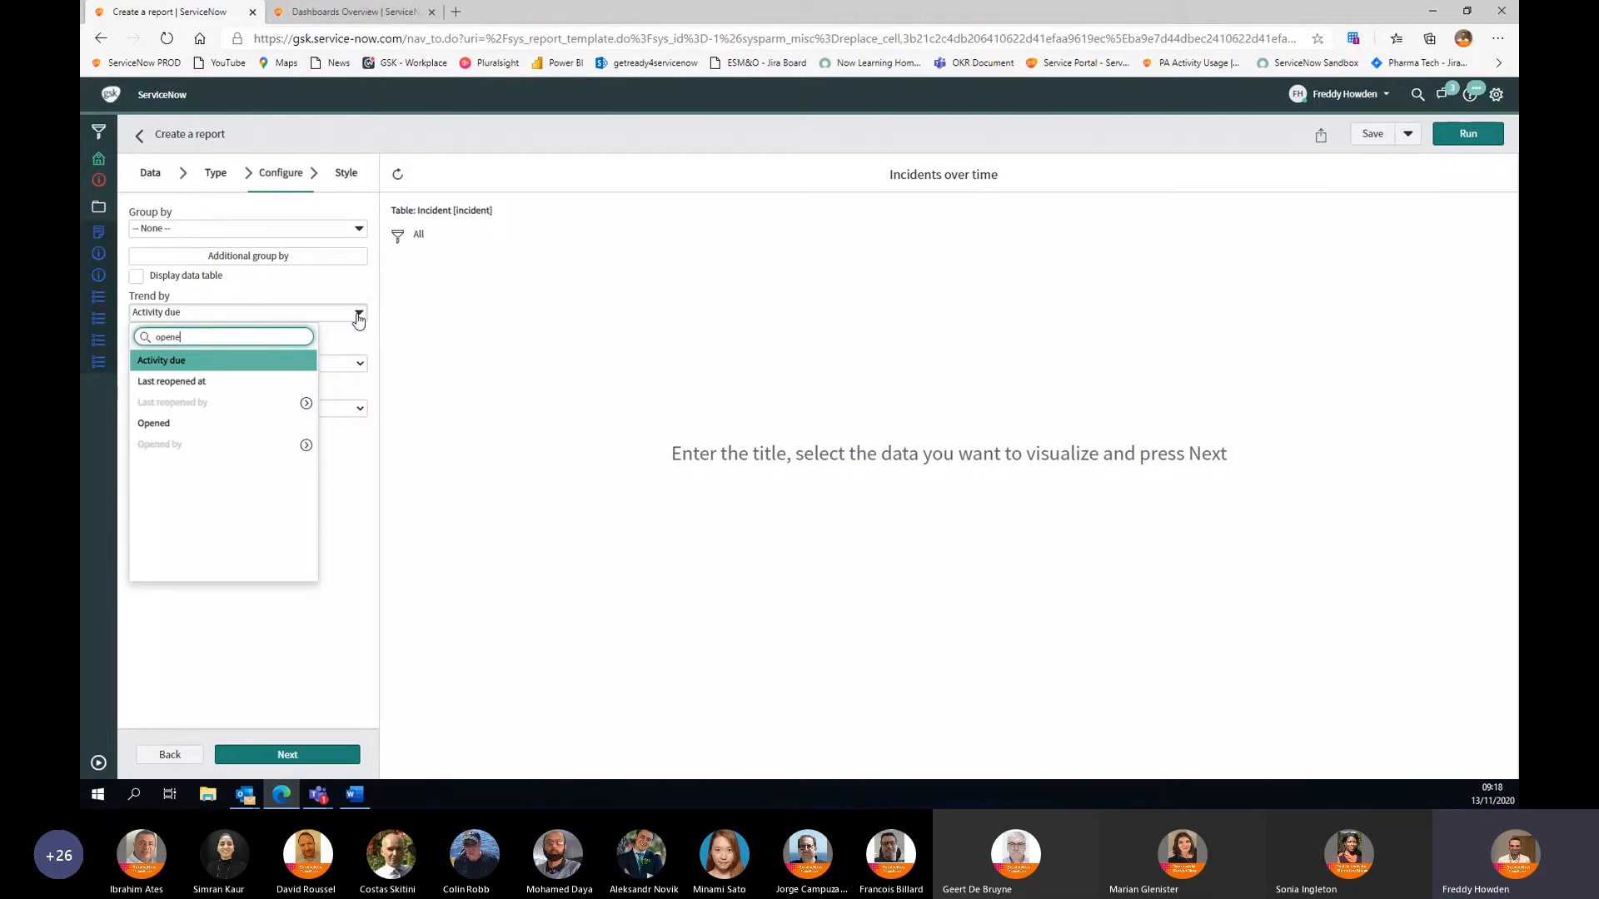
click(238, 430)
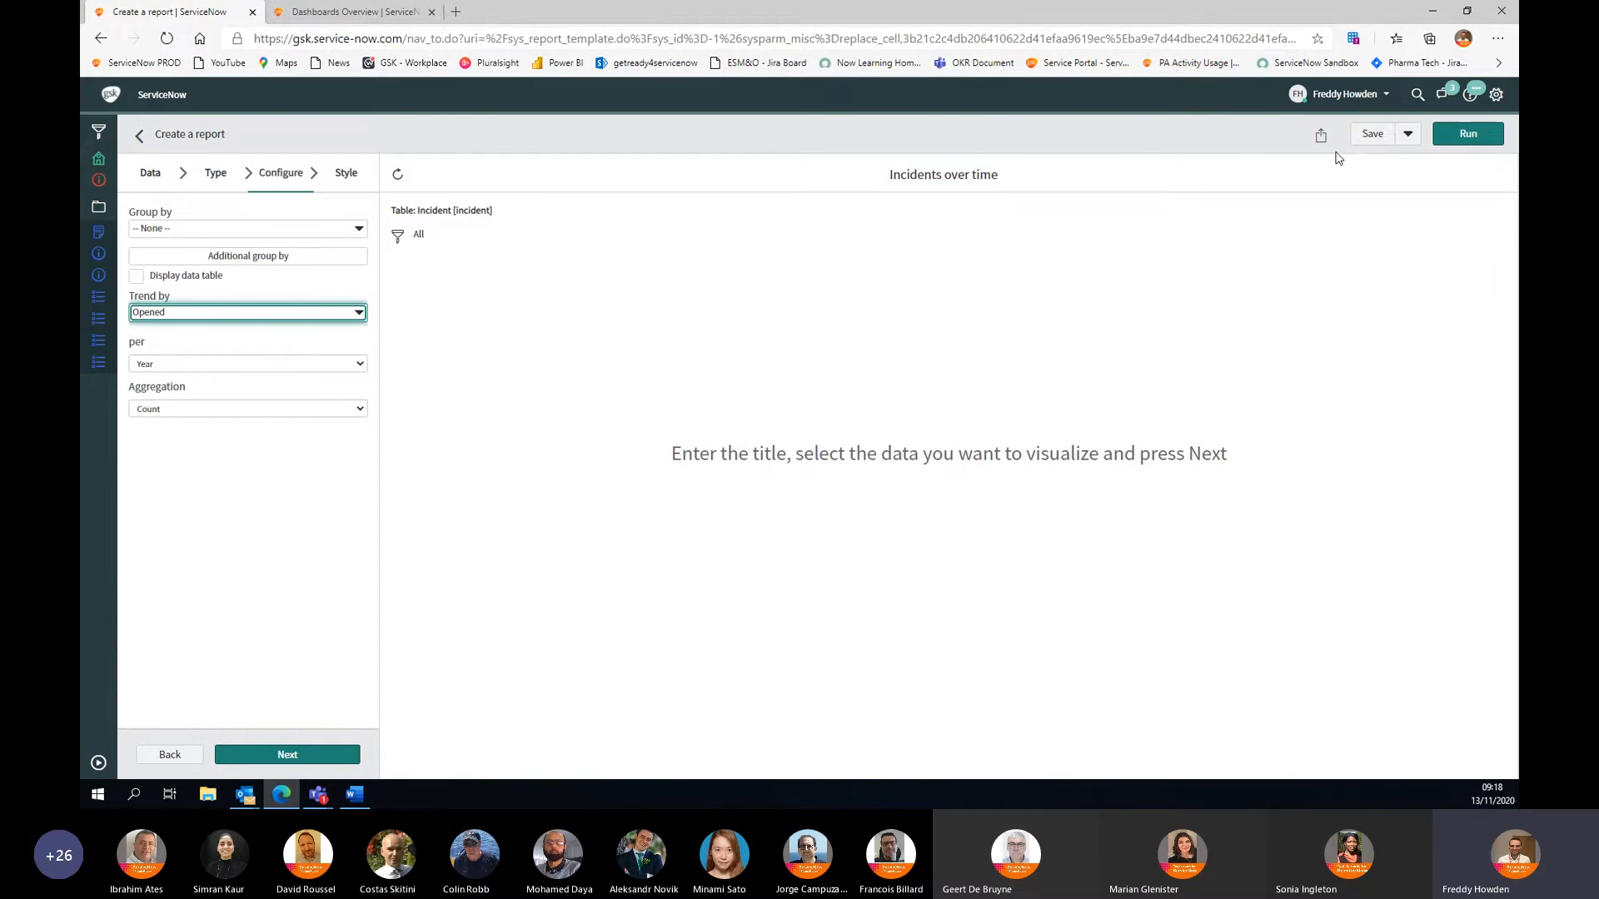
click(1469, 142)
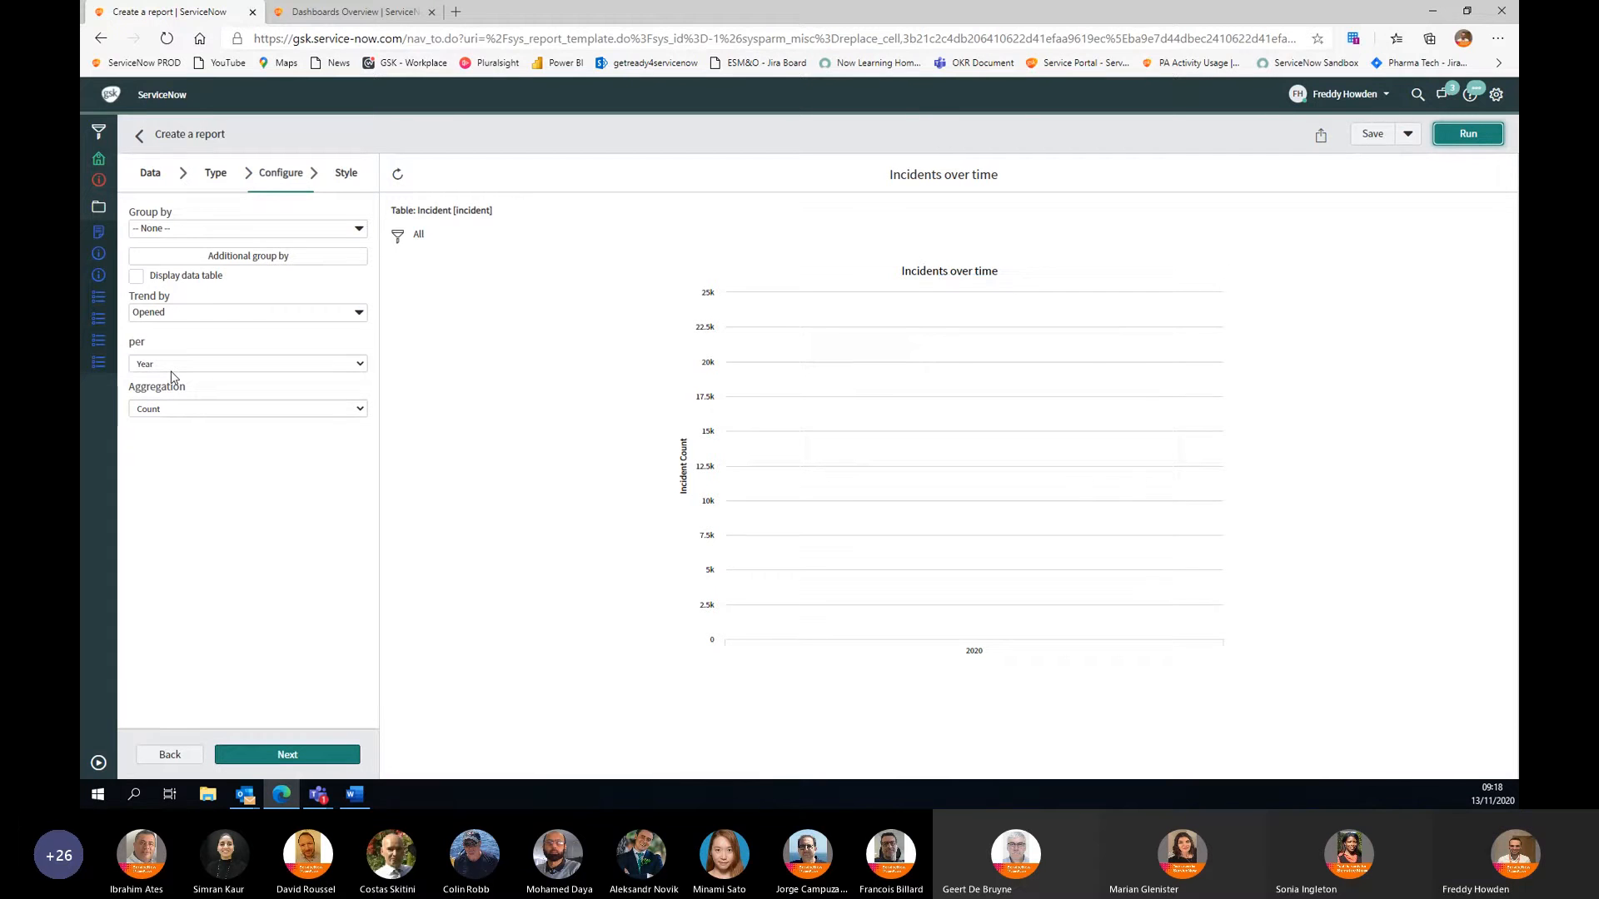
Step: Set the trend interval to Date and rerun the Incidents over time report
mouse_move(849, 403)
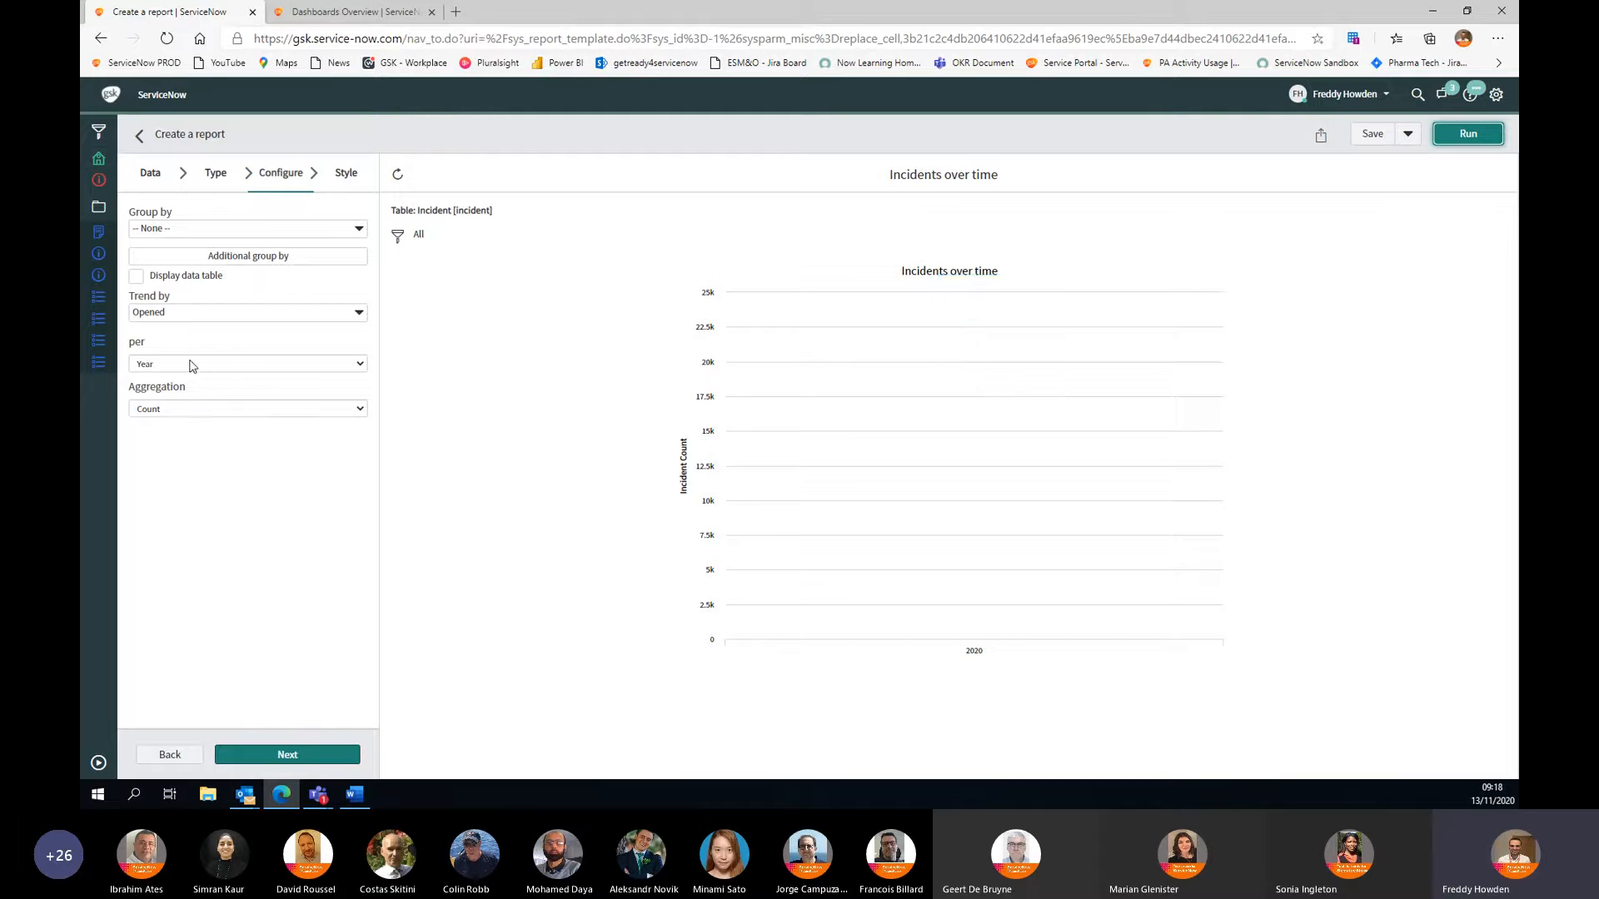
click(248, 364)
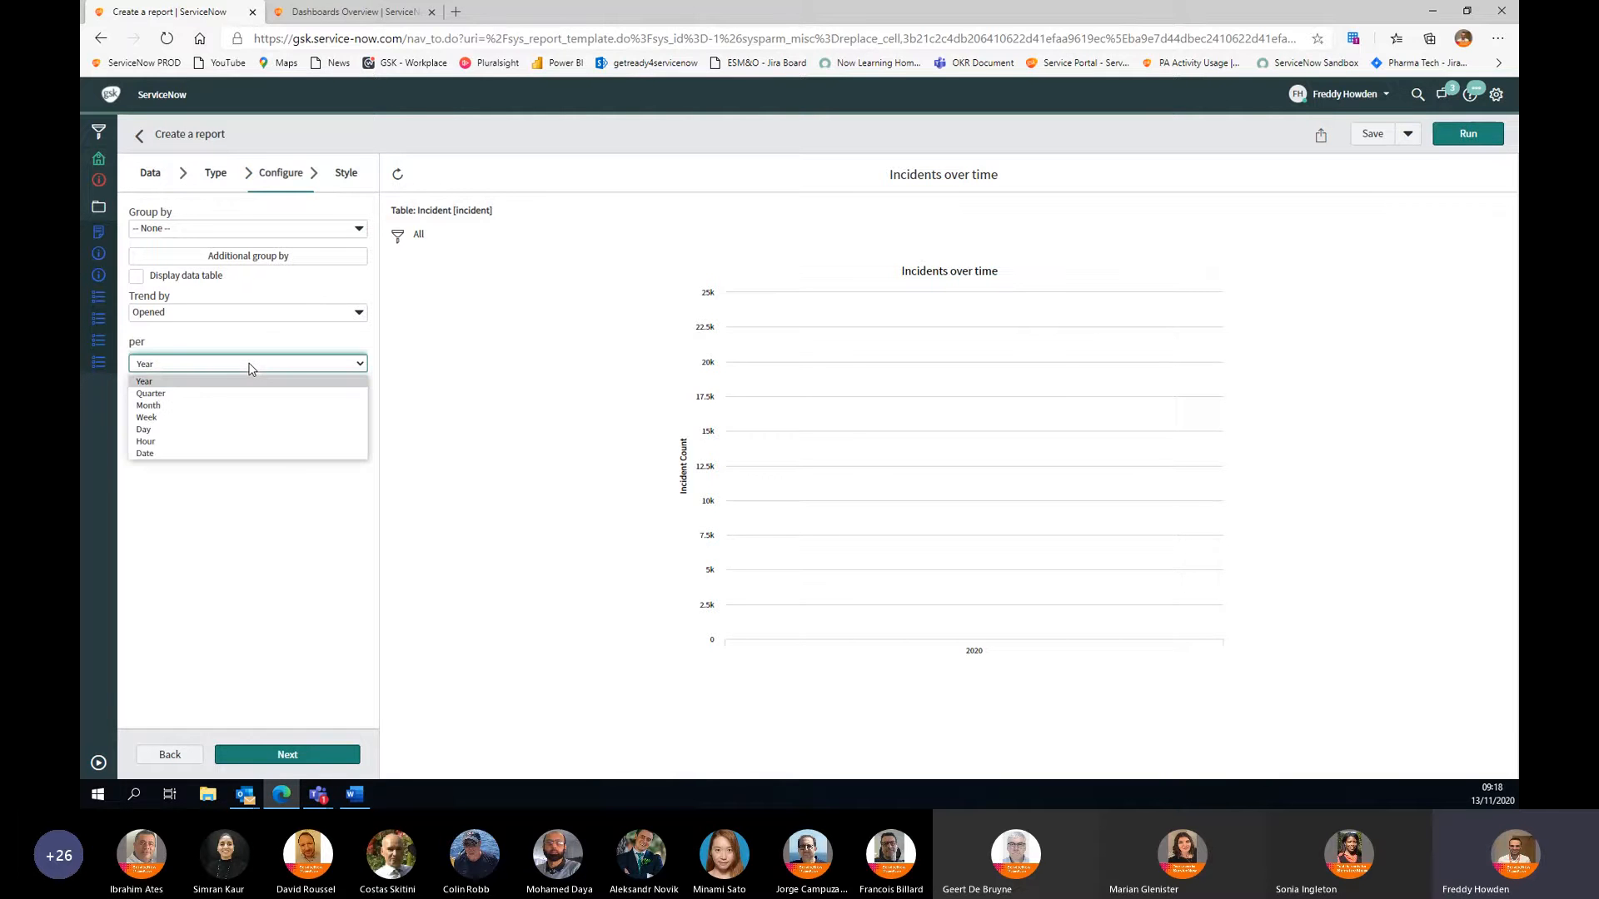
click(176, 450)
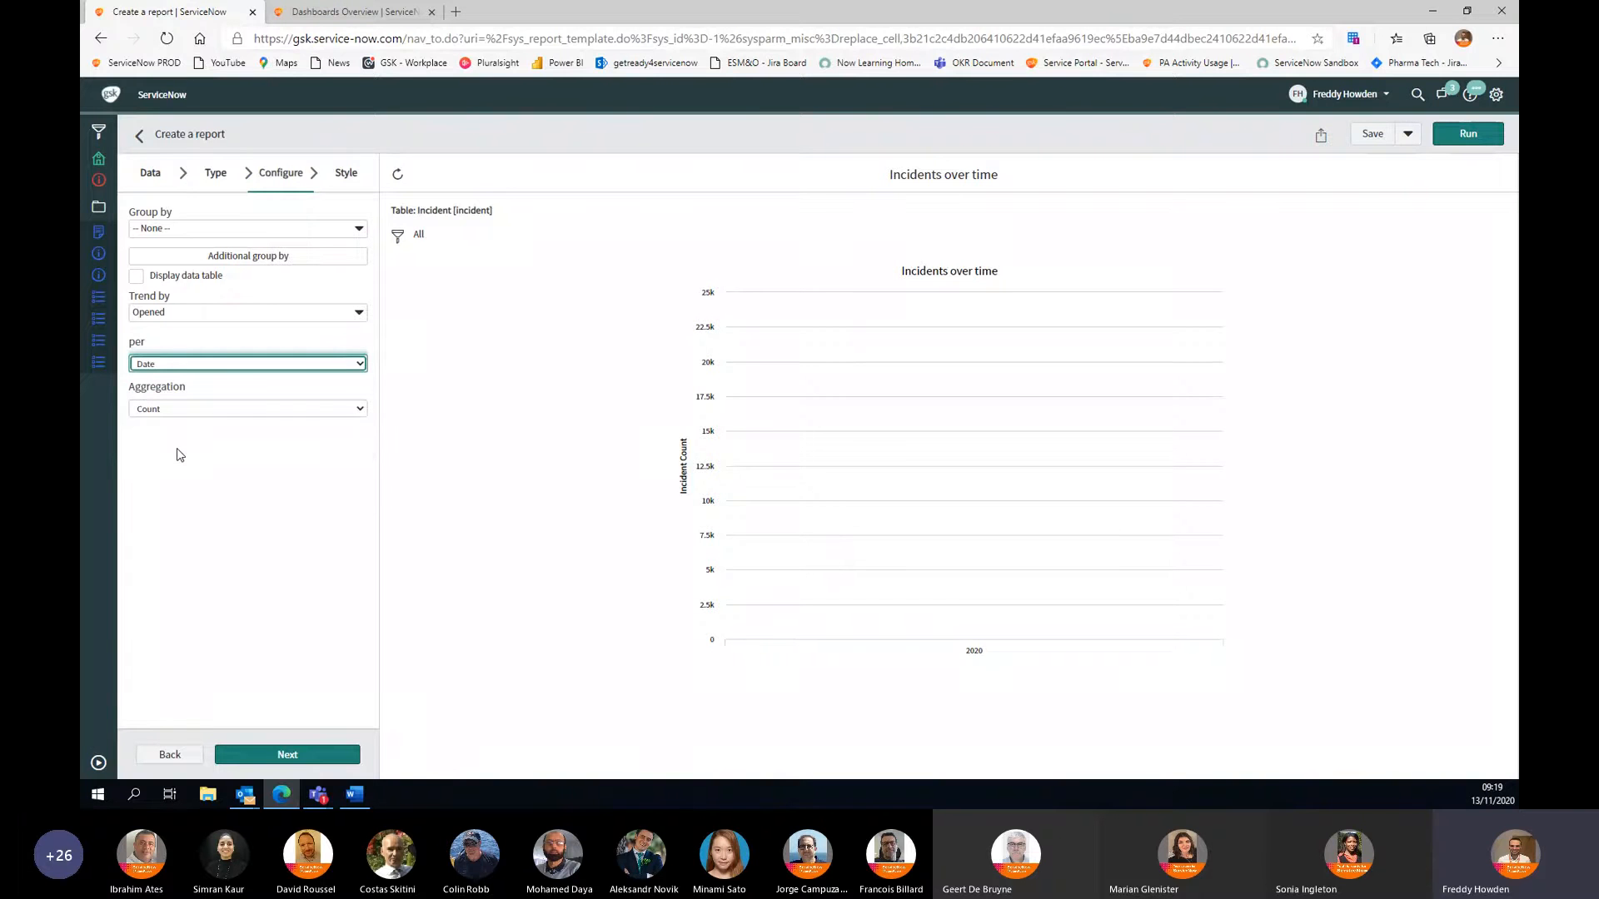
click(1464, 138)
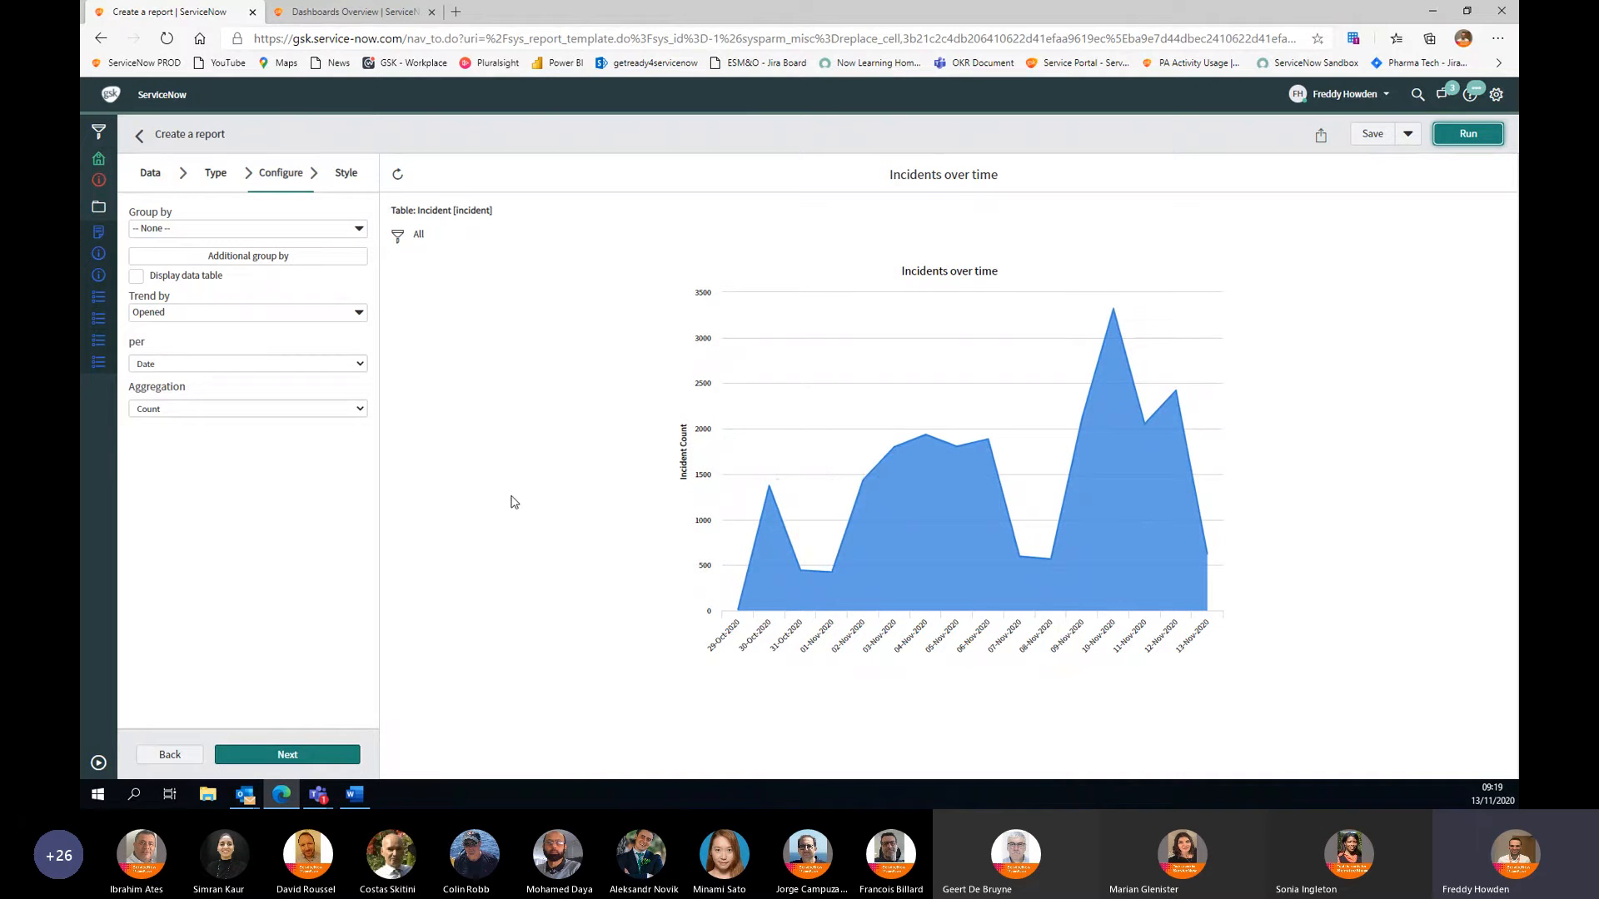
Step: Review the chart's type and style settings, turn on the display of data labels and rerun the report
click(339, 173)
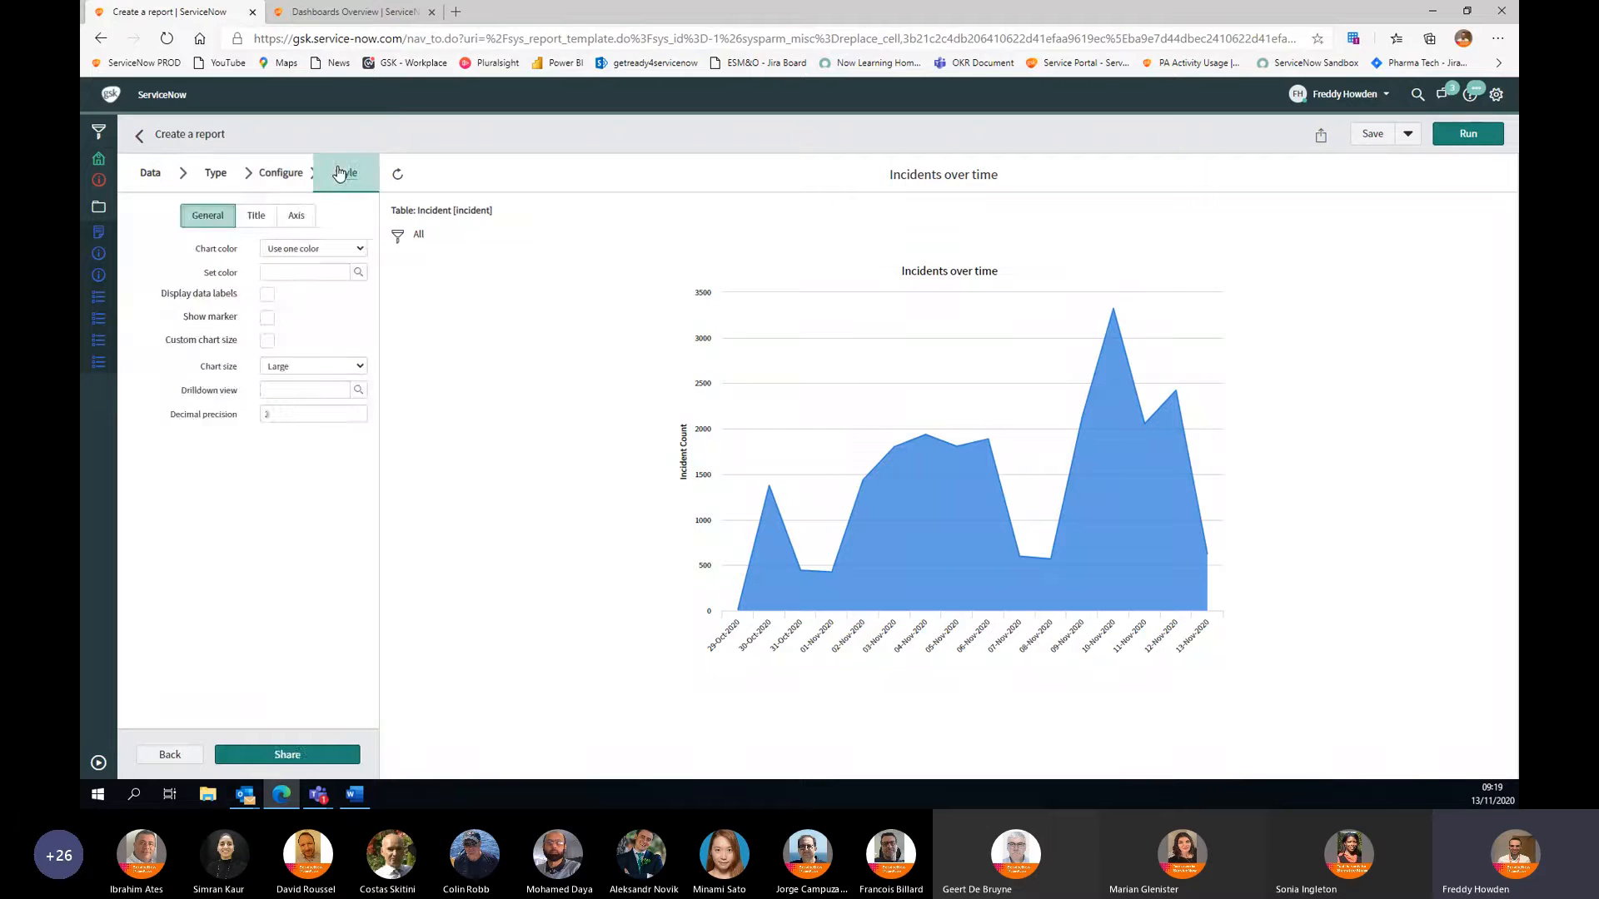
click(280, 173)
click(214, 175)
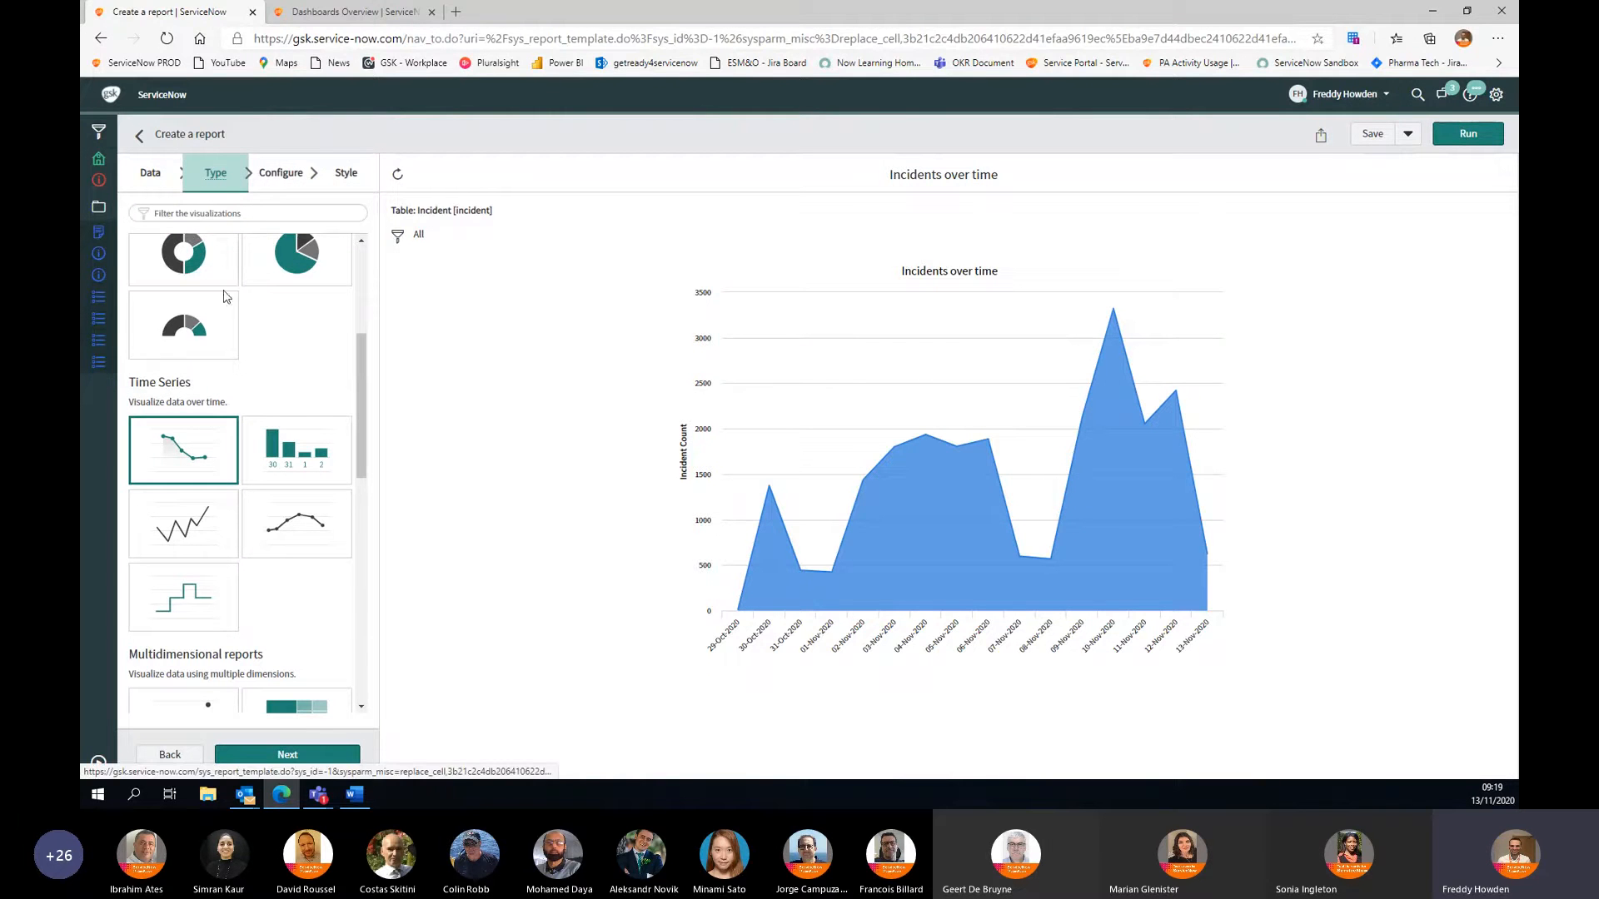
click(281, 179)
click(338, 176)
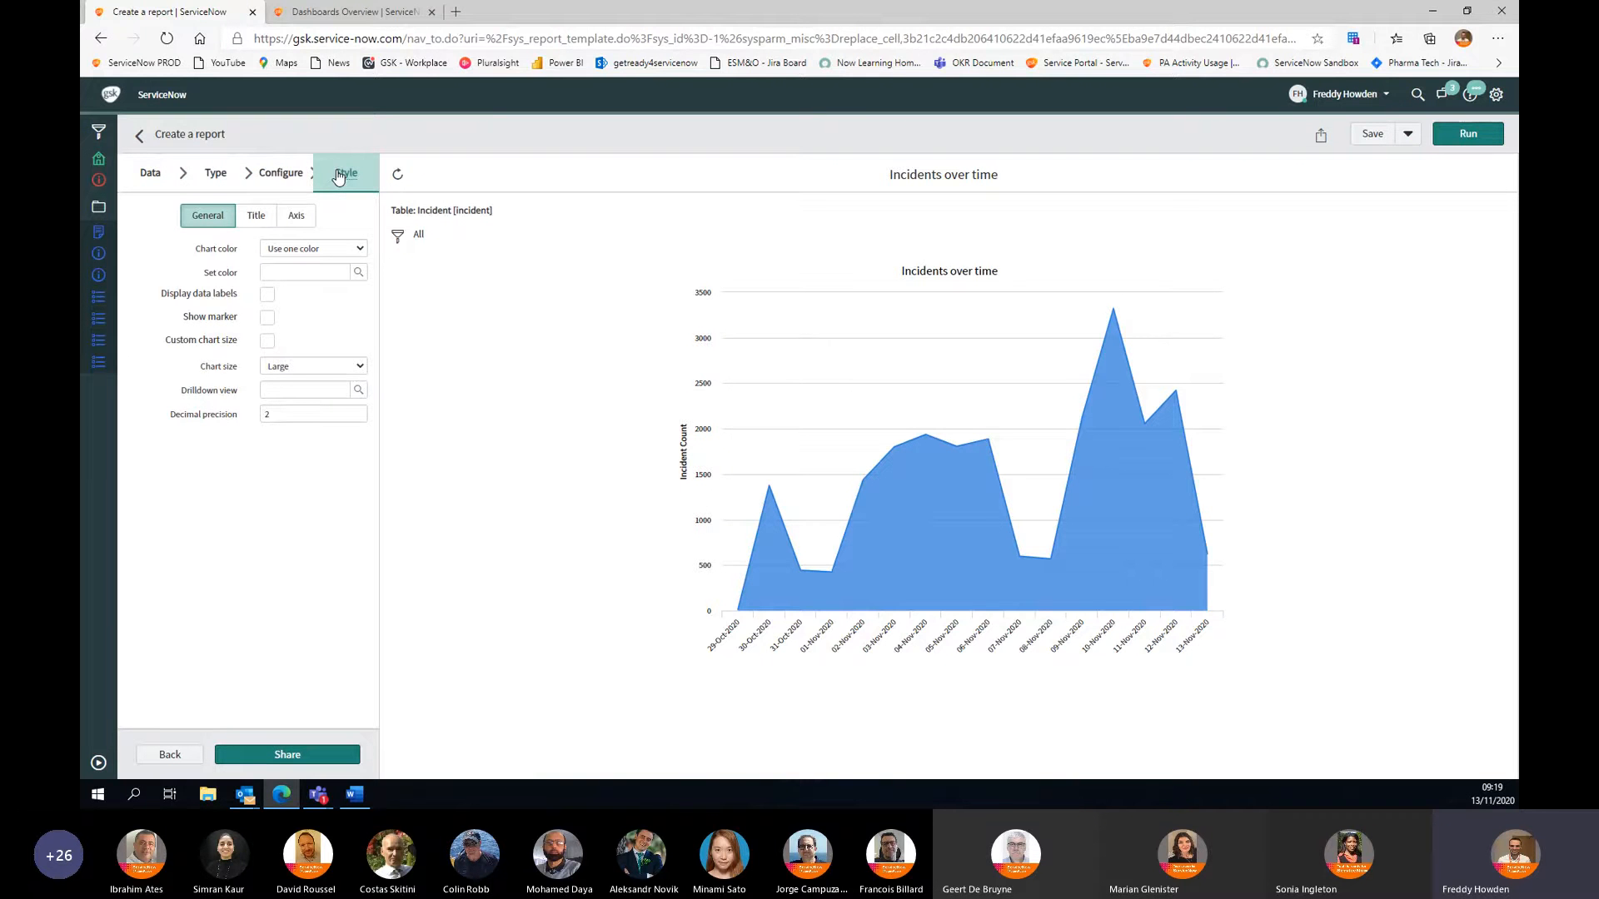
click(266, 299)
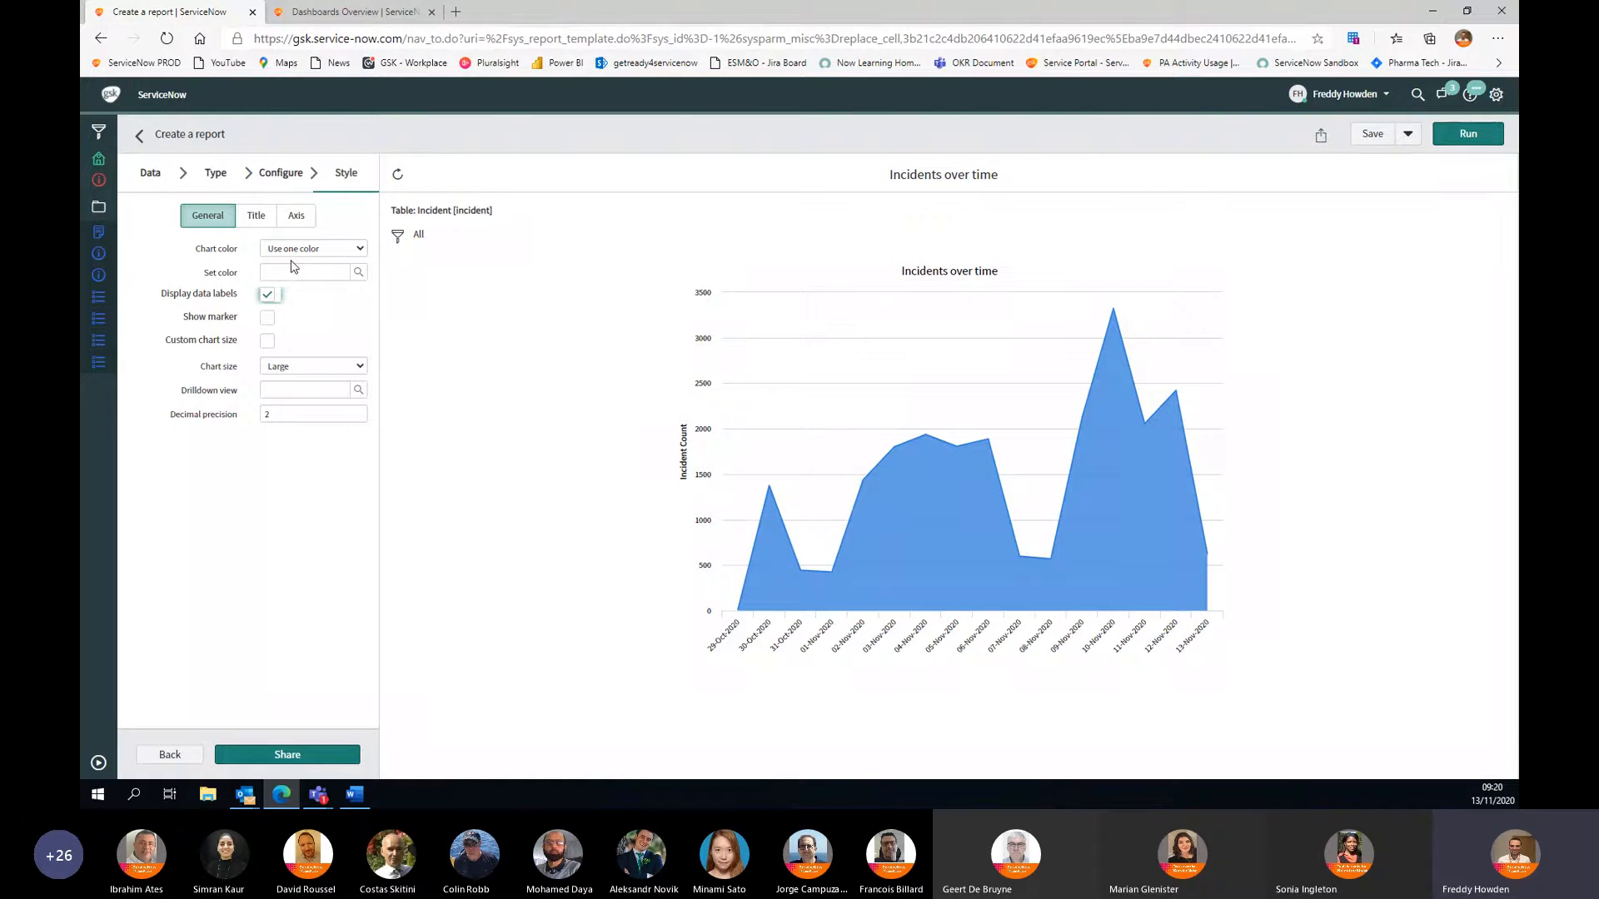
click(1468, 135)
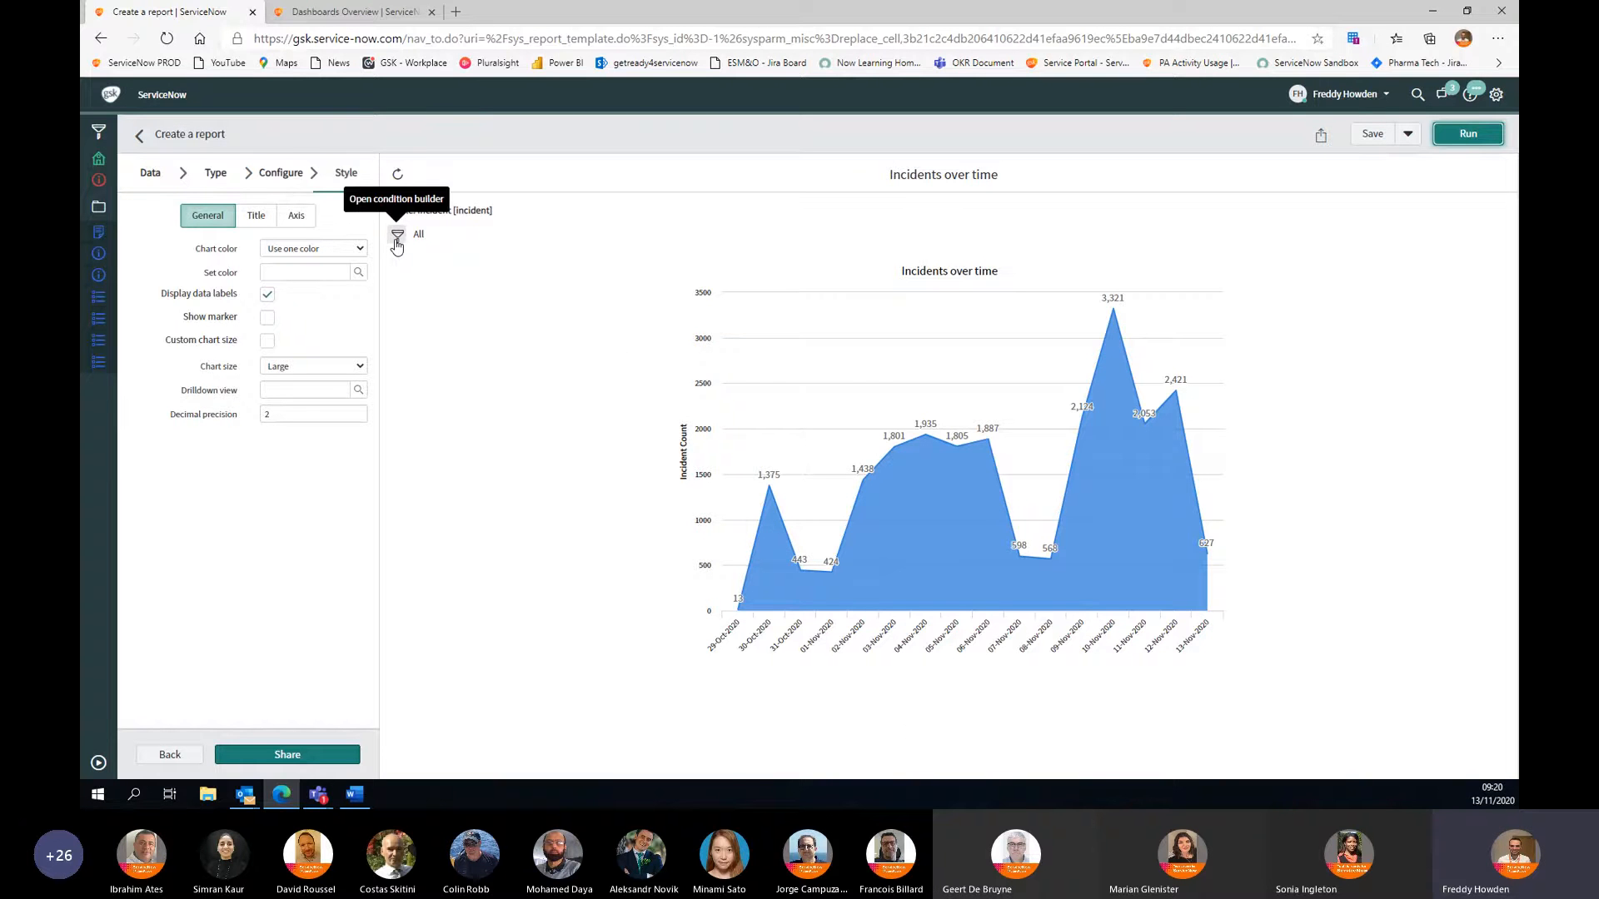
Step: Filter the report to Assignment group starts with "sitesupport", run it and save it
click(397, 242)
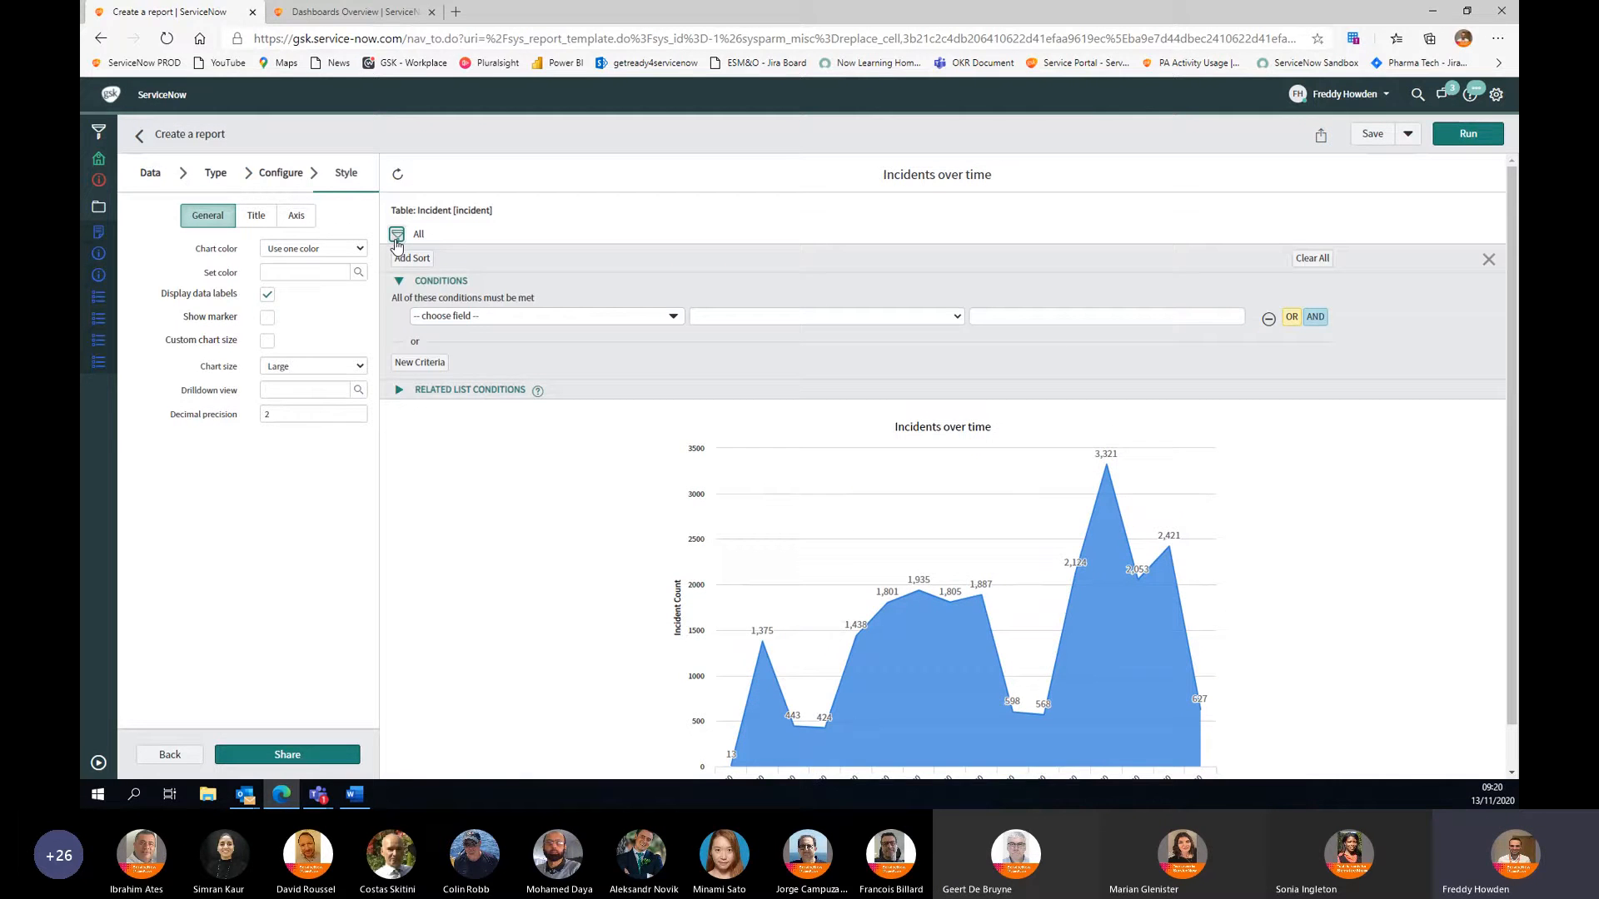
click(579, 317)
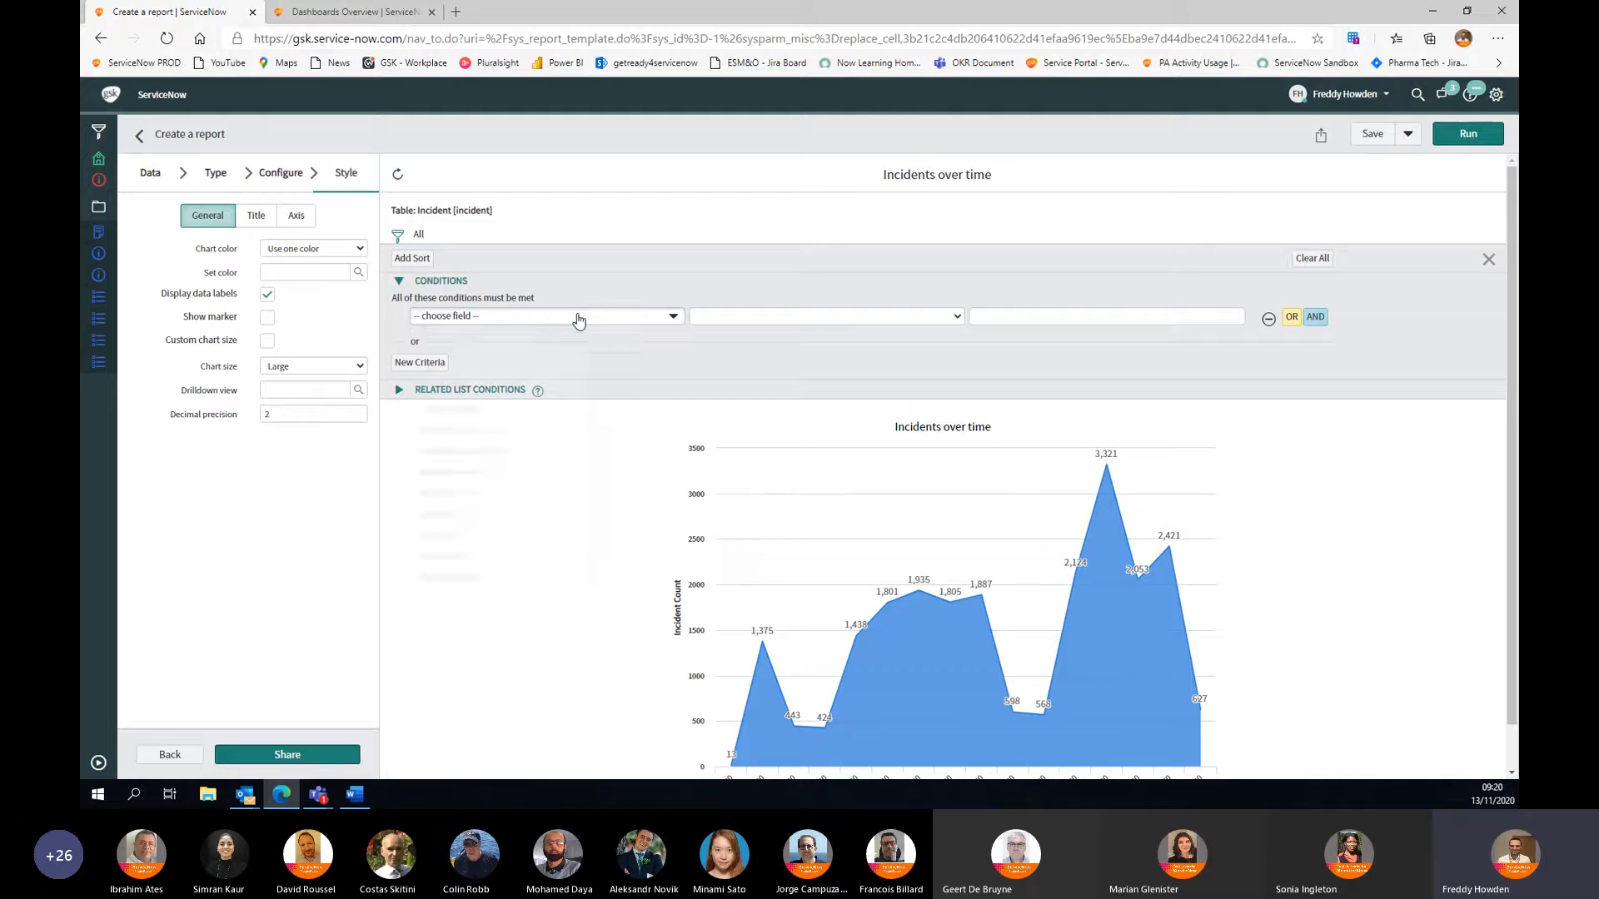
text(assign)
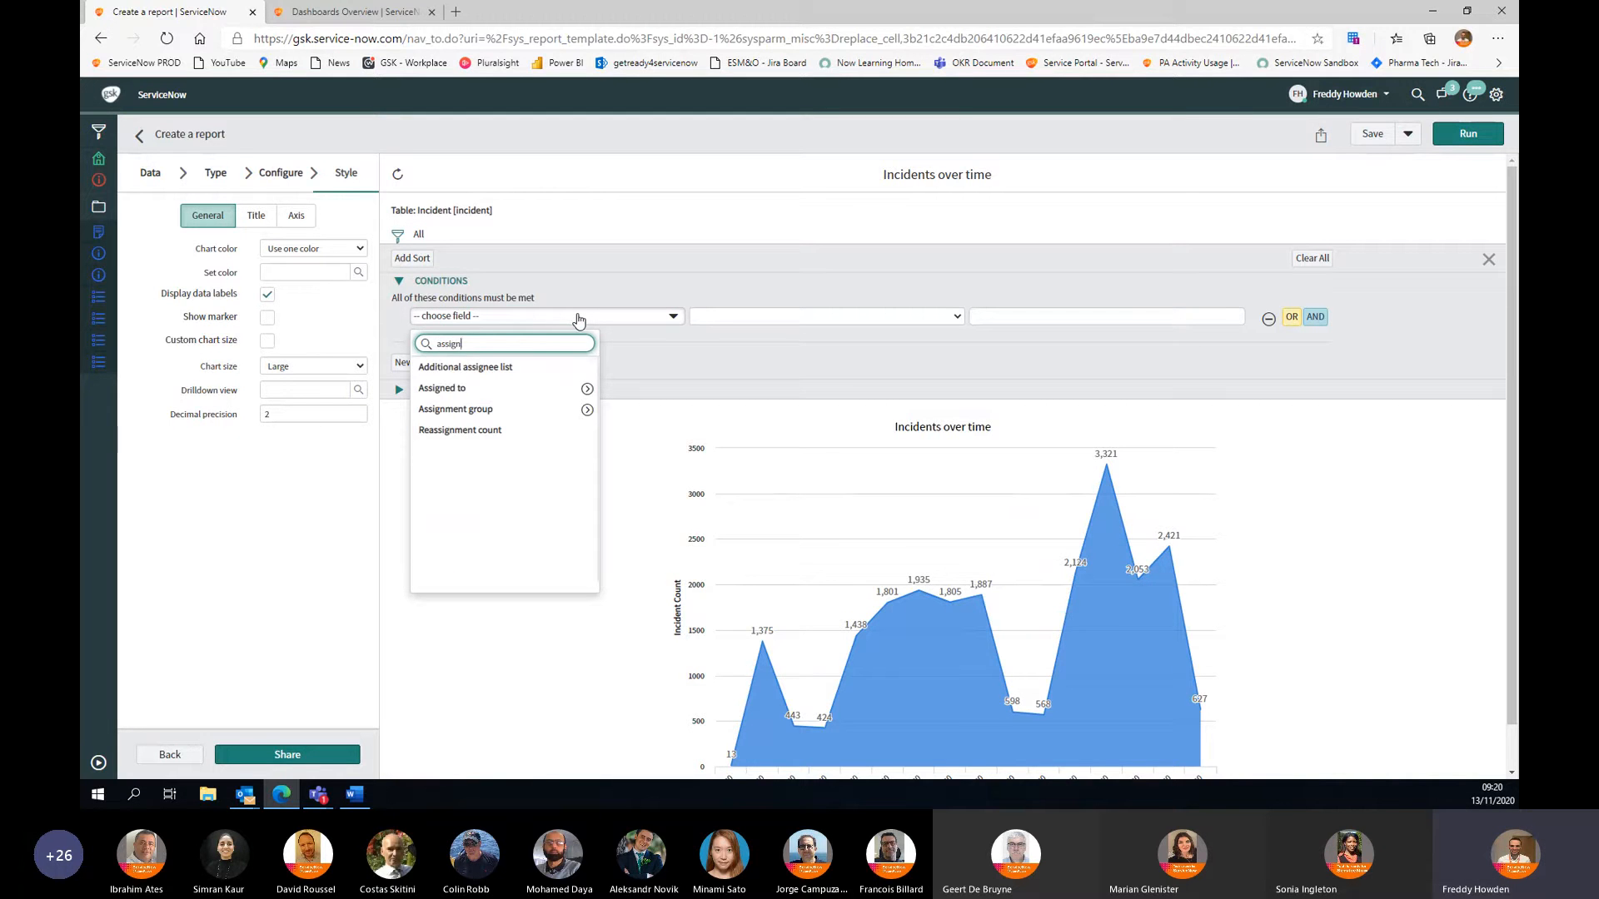
click(500, 410)
click(793, 324)
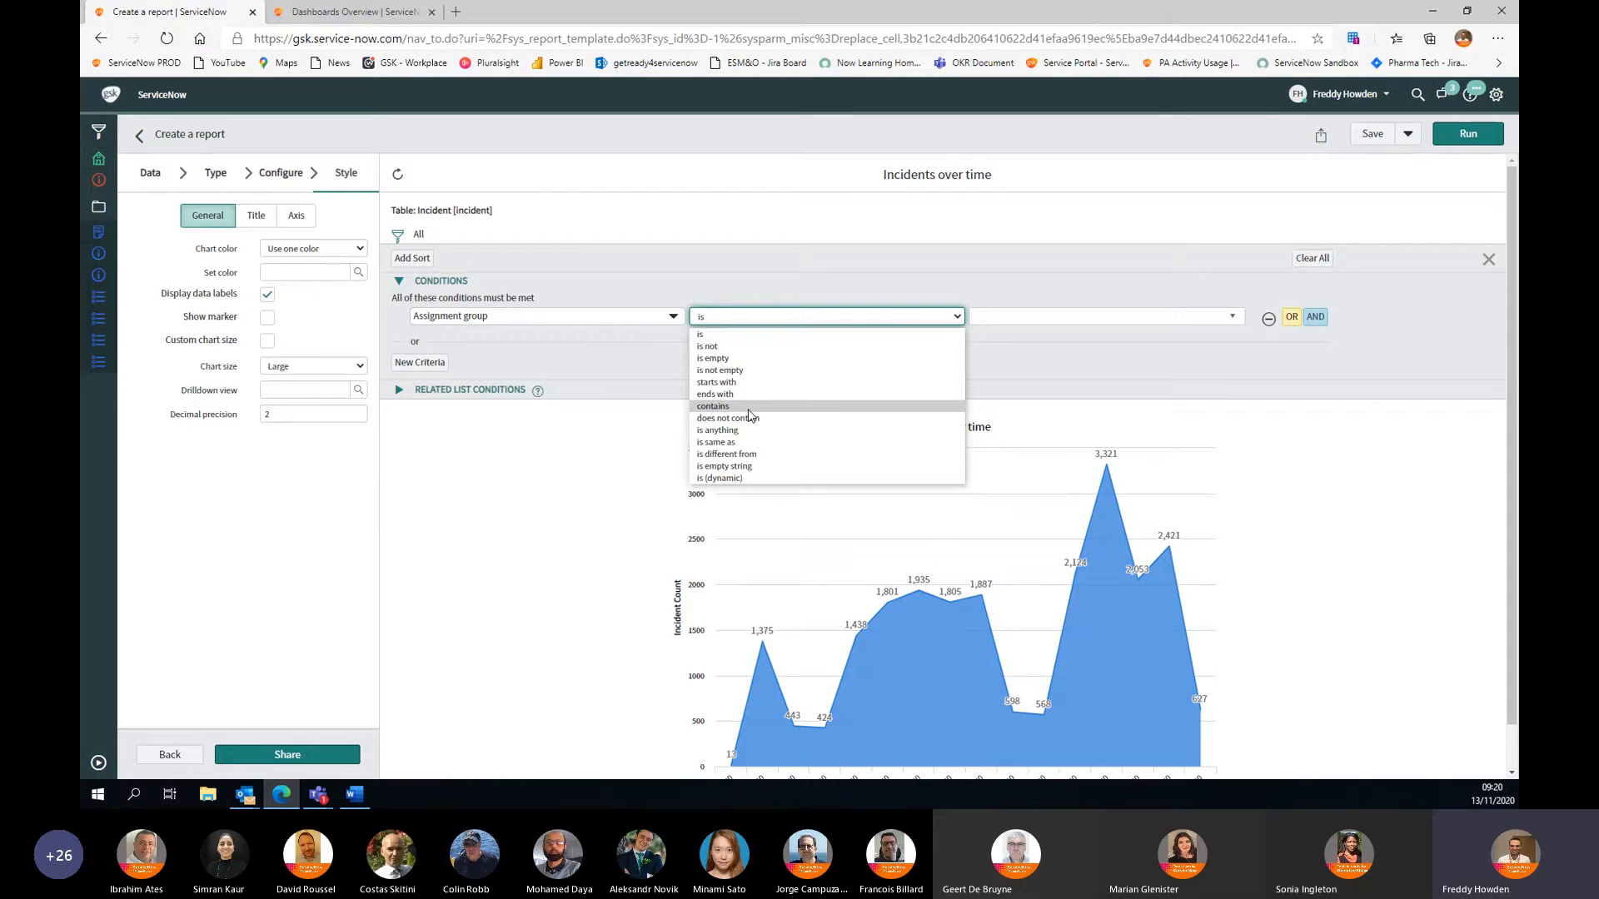
click(760, 382)
click(974, 320)
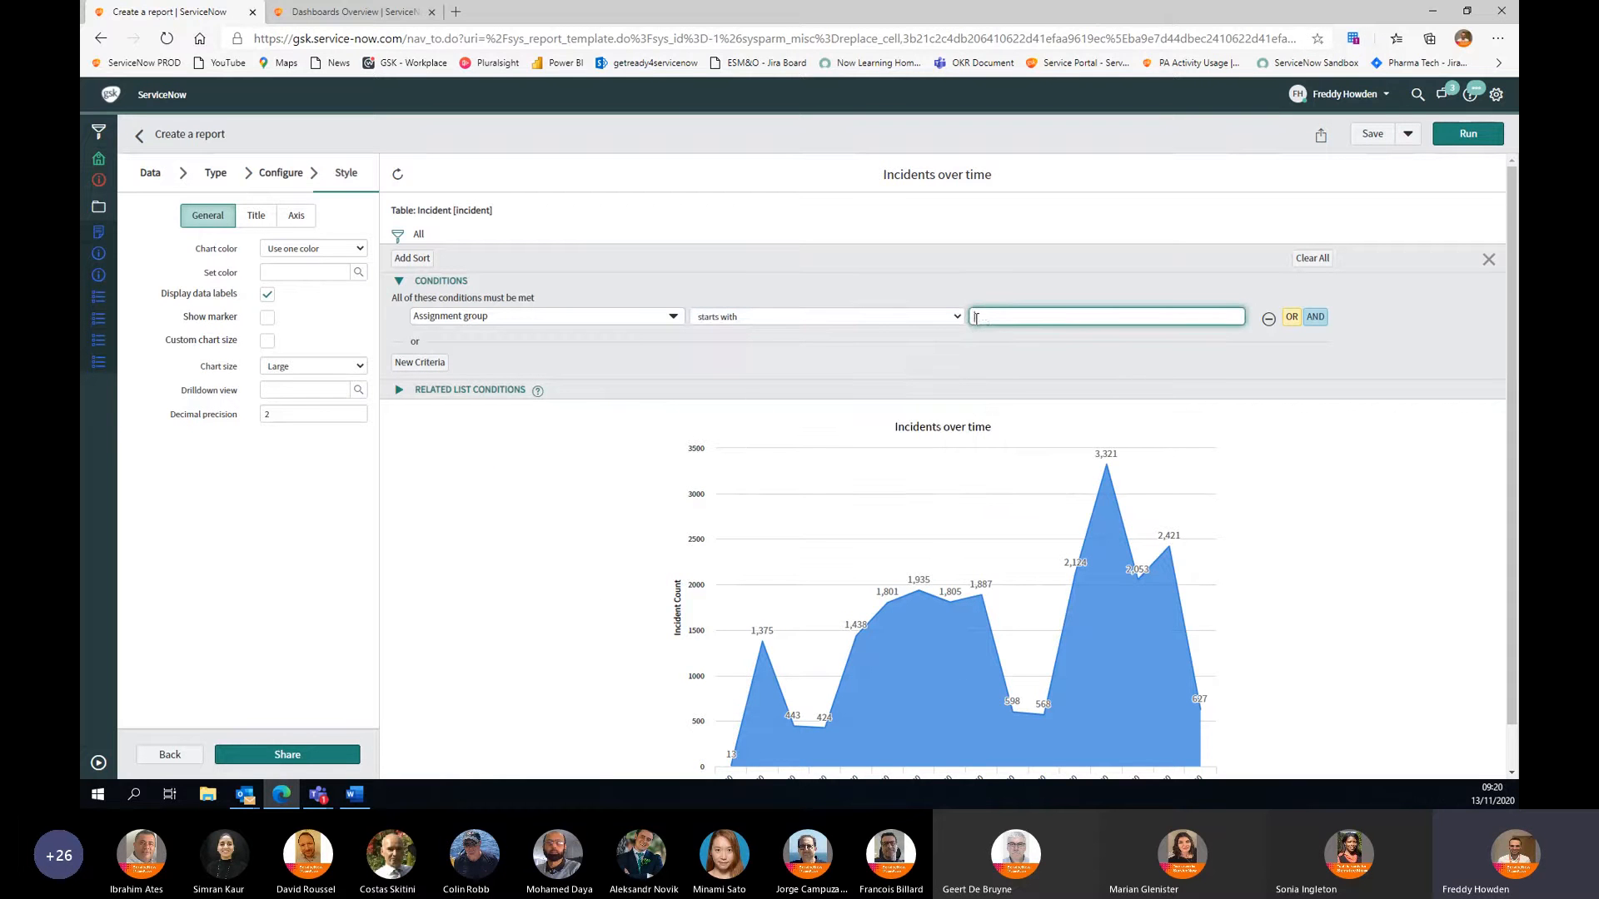
text(Ite)
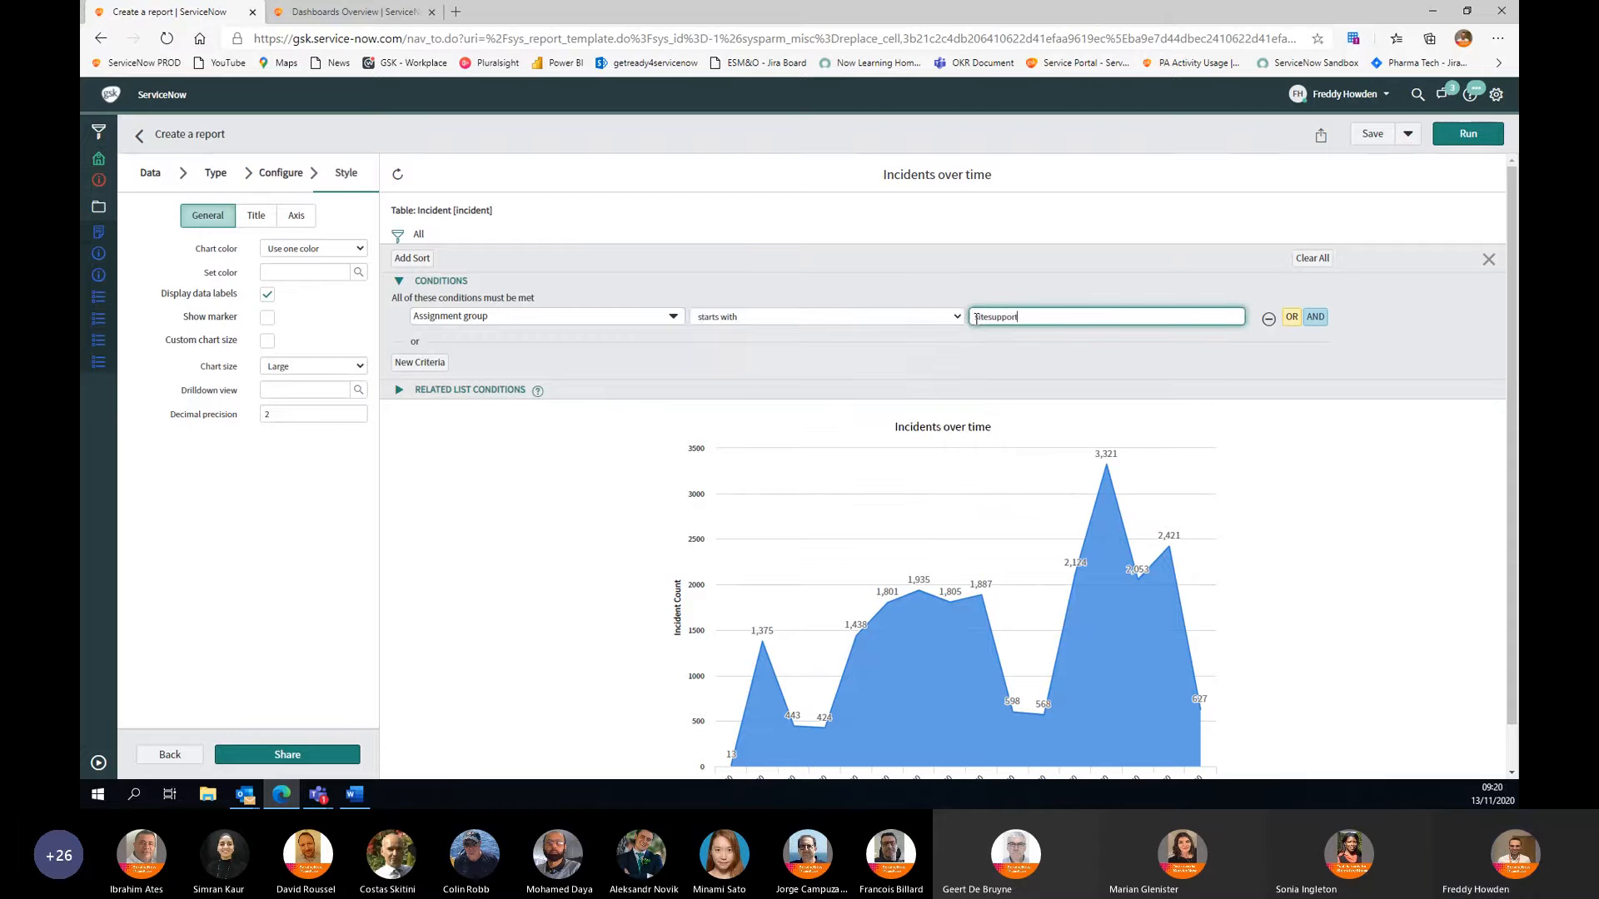
click(1468, 136)
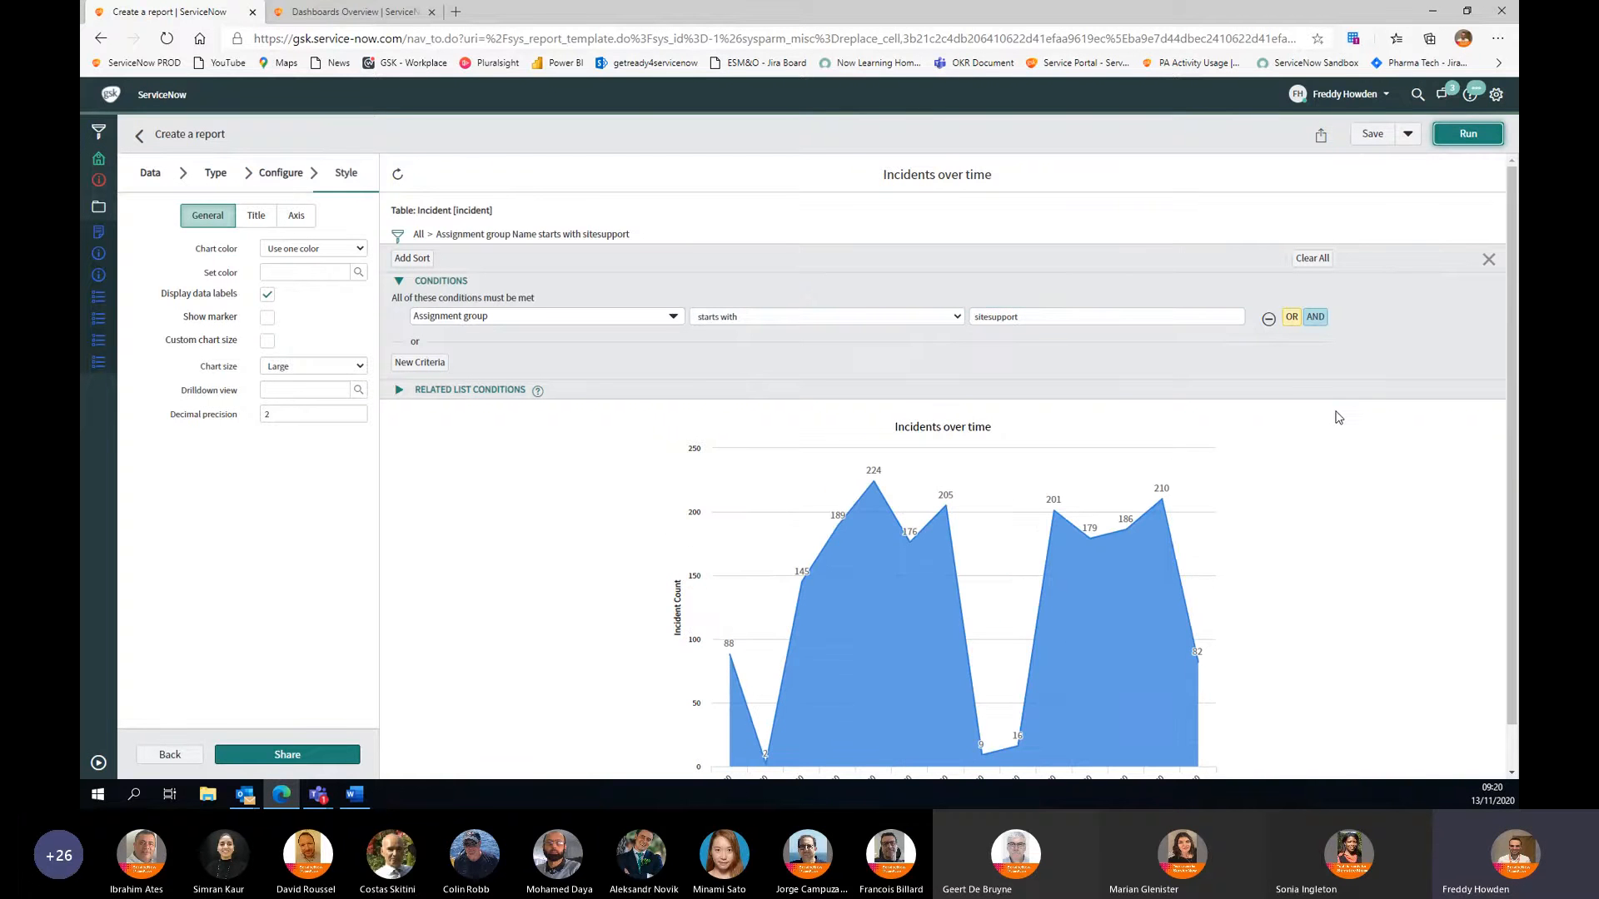
scroll(1338, 417, down, 1)
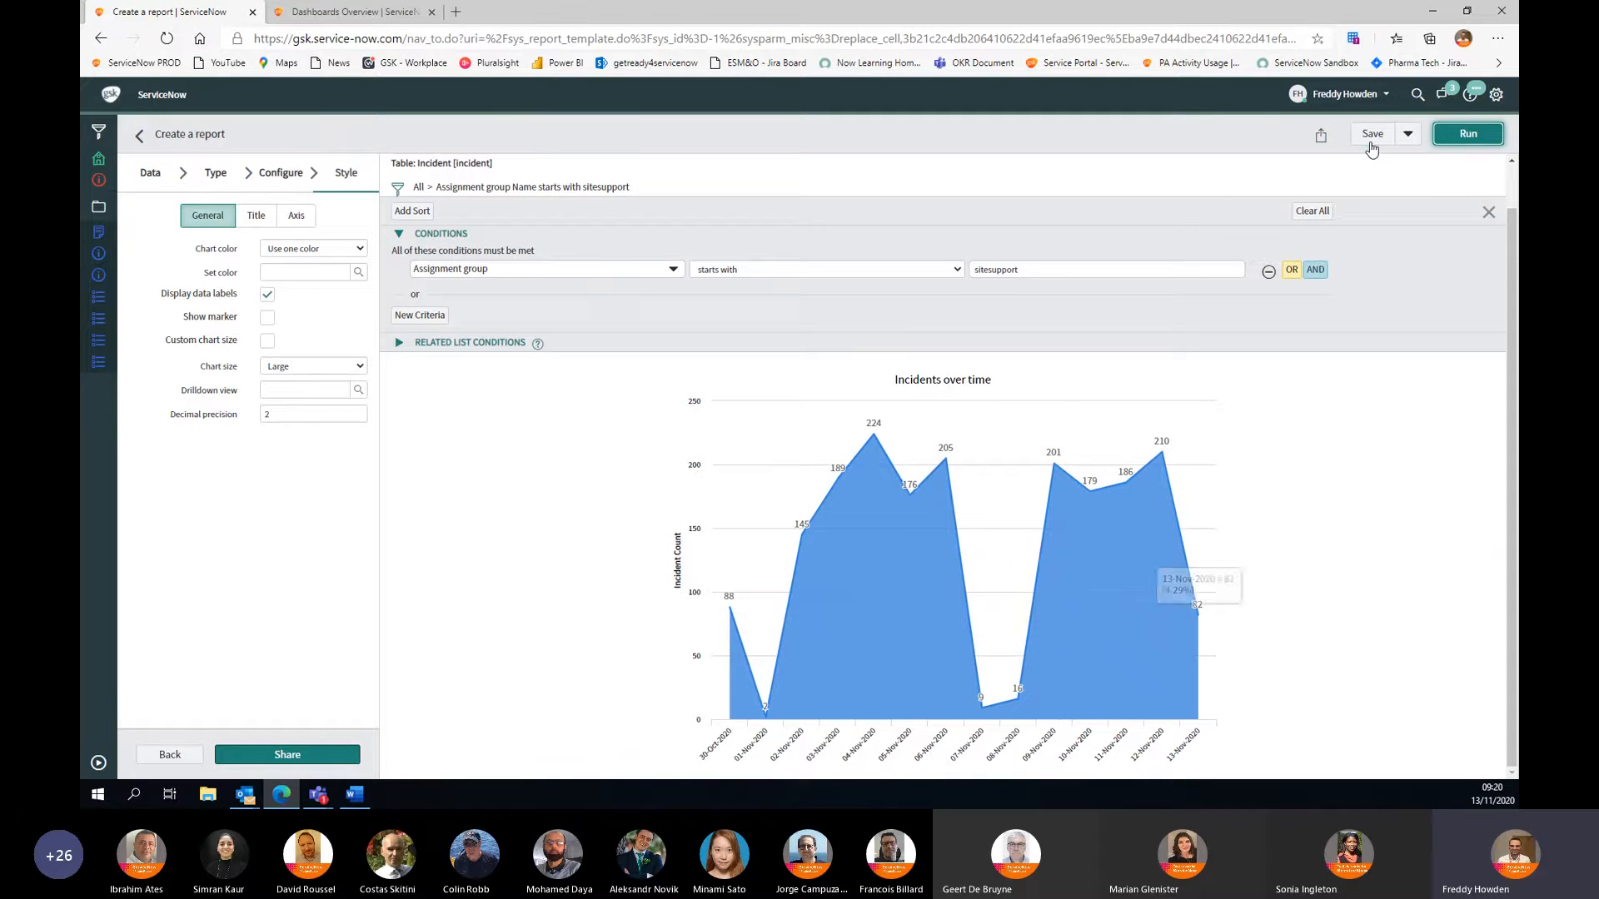
click(1372, 134)
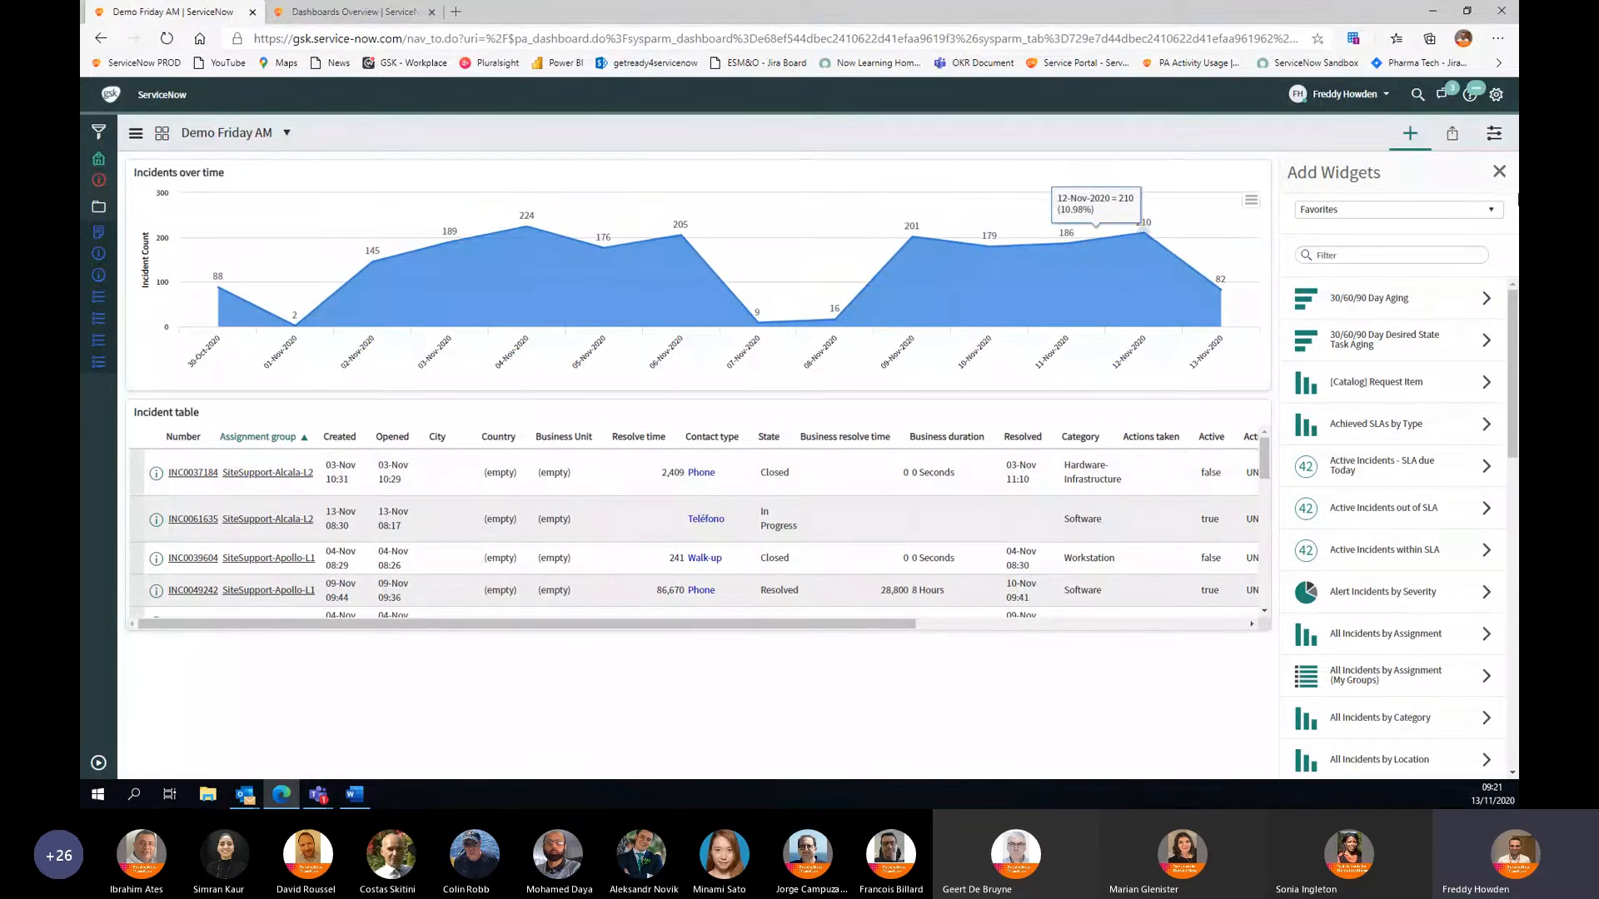
Step: Add a #New Report widget from the Reports category to the dashboard and open its configuration
click(1409, 218)
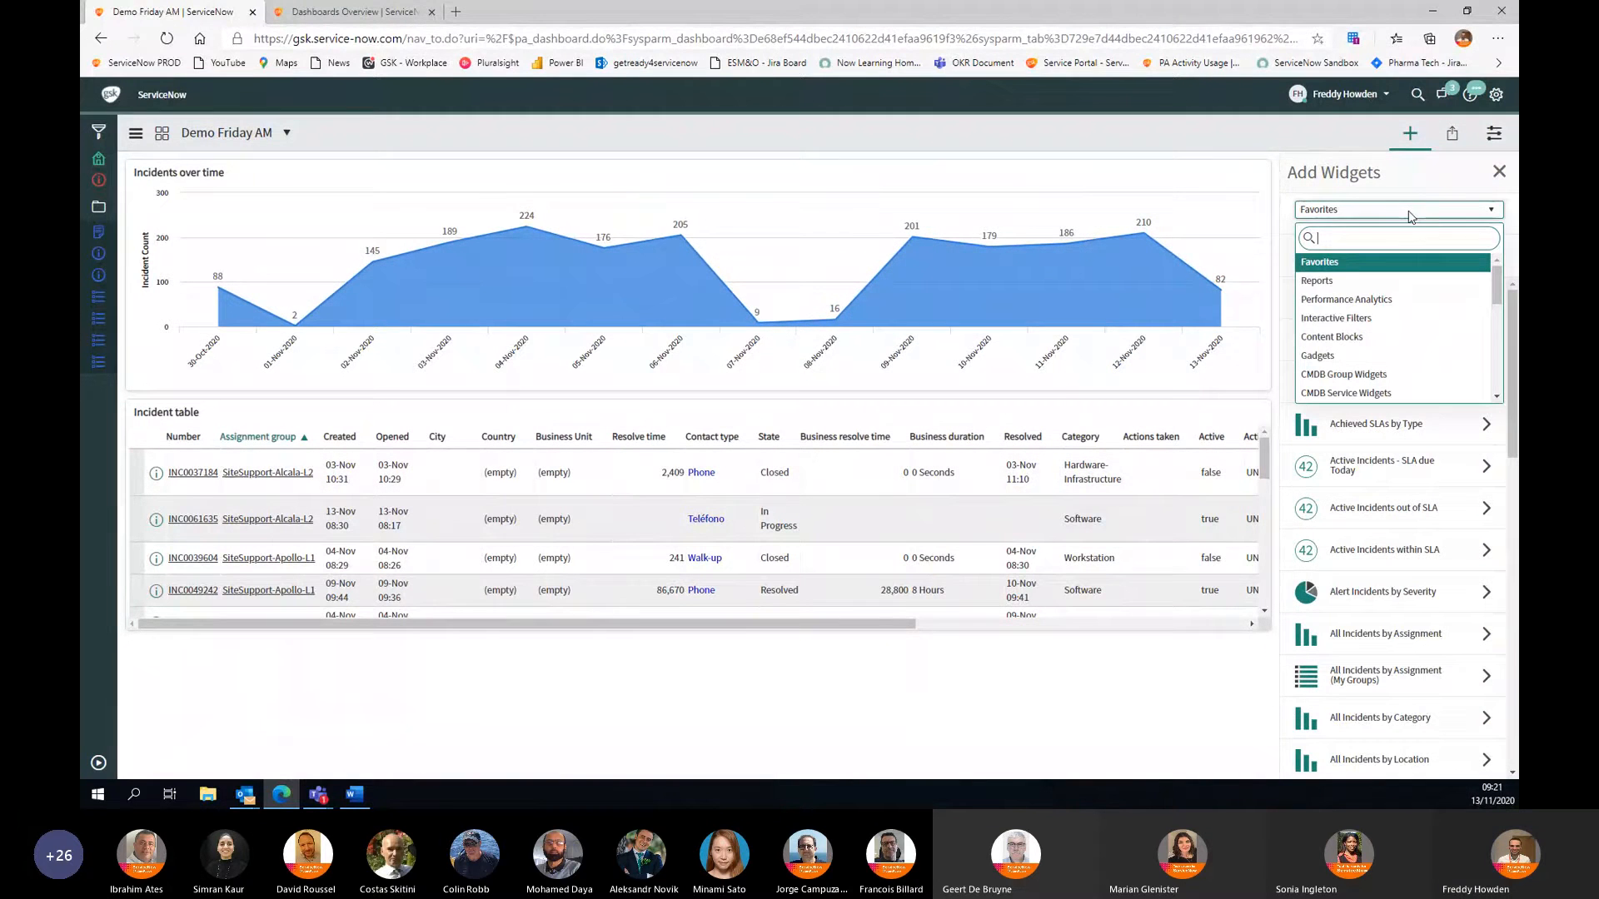
click(1330, 283)
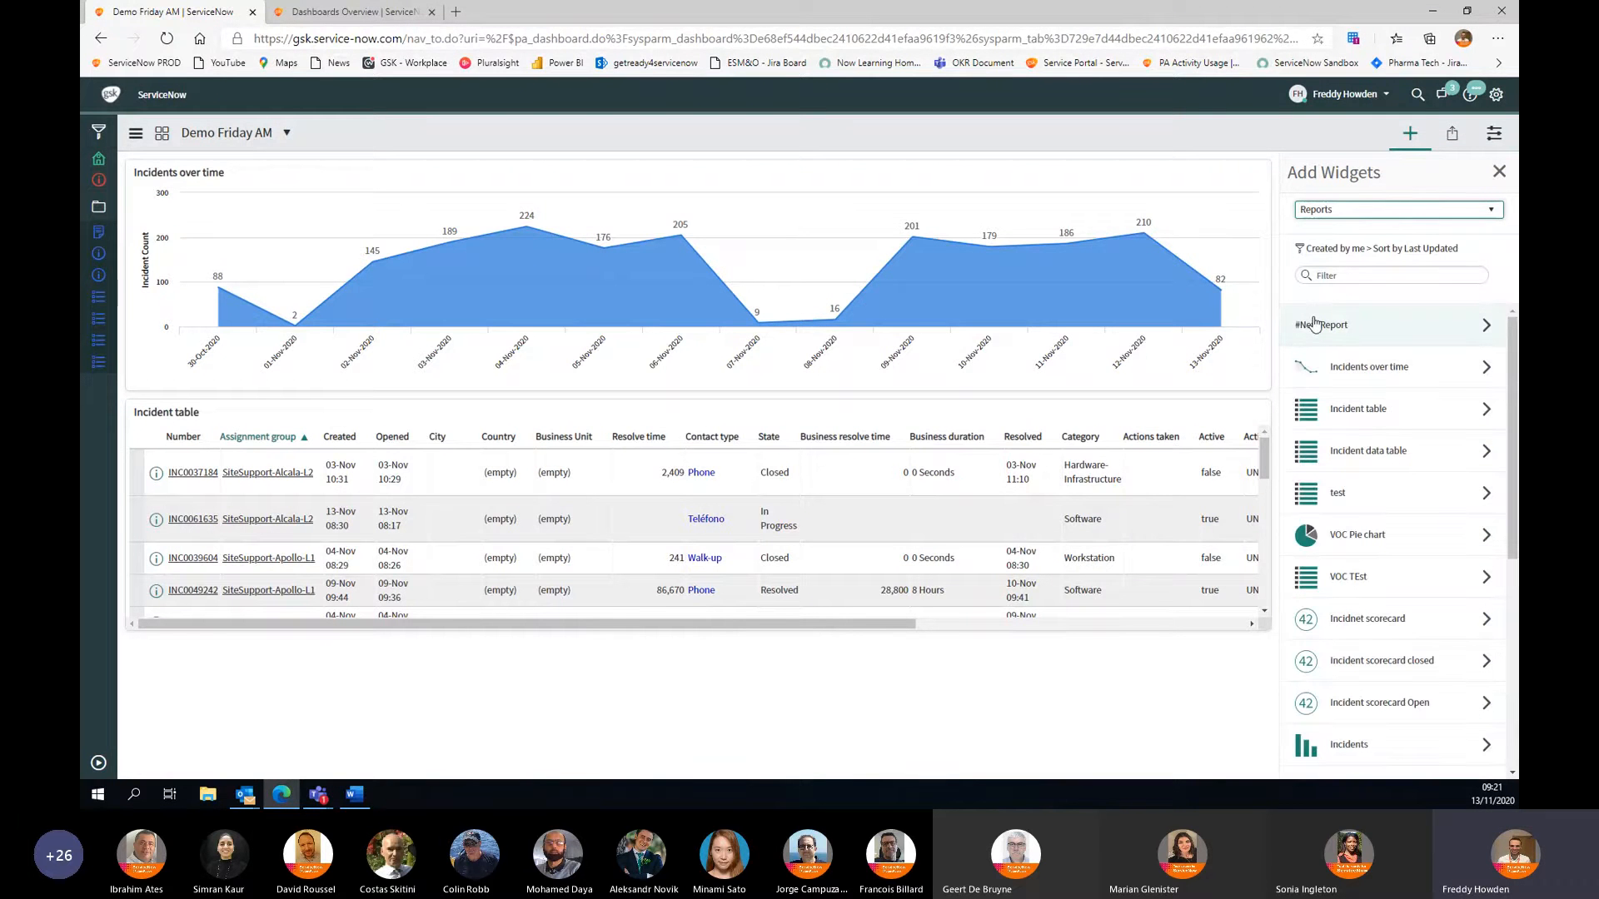
click(1314, 324)
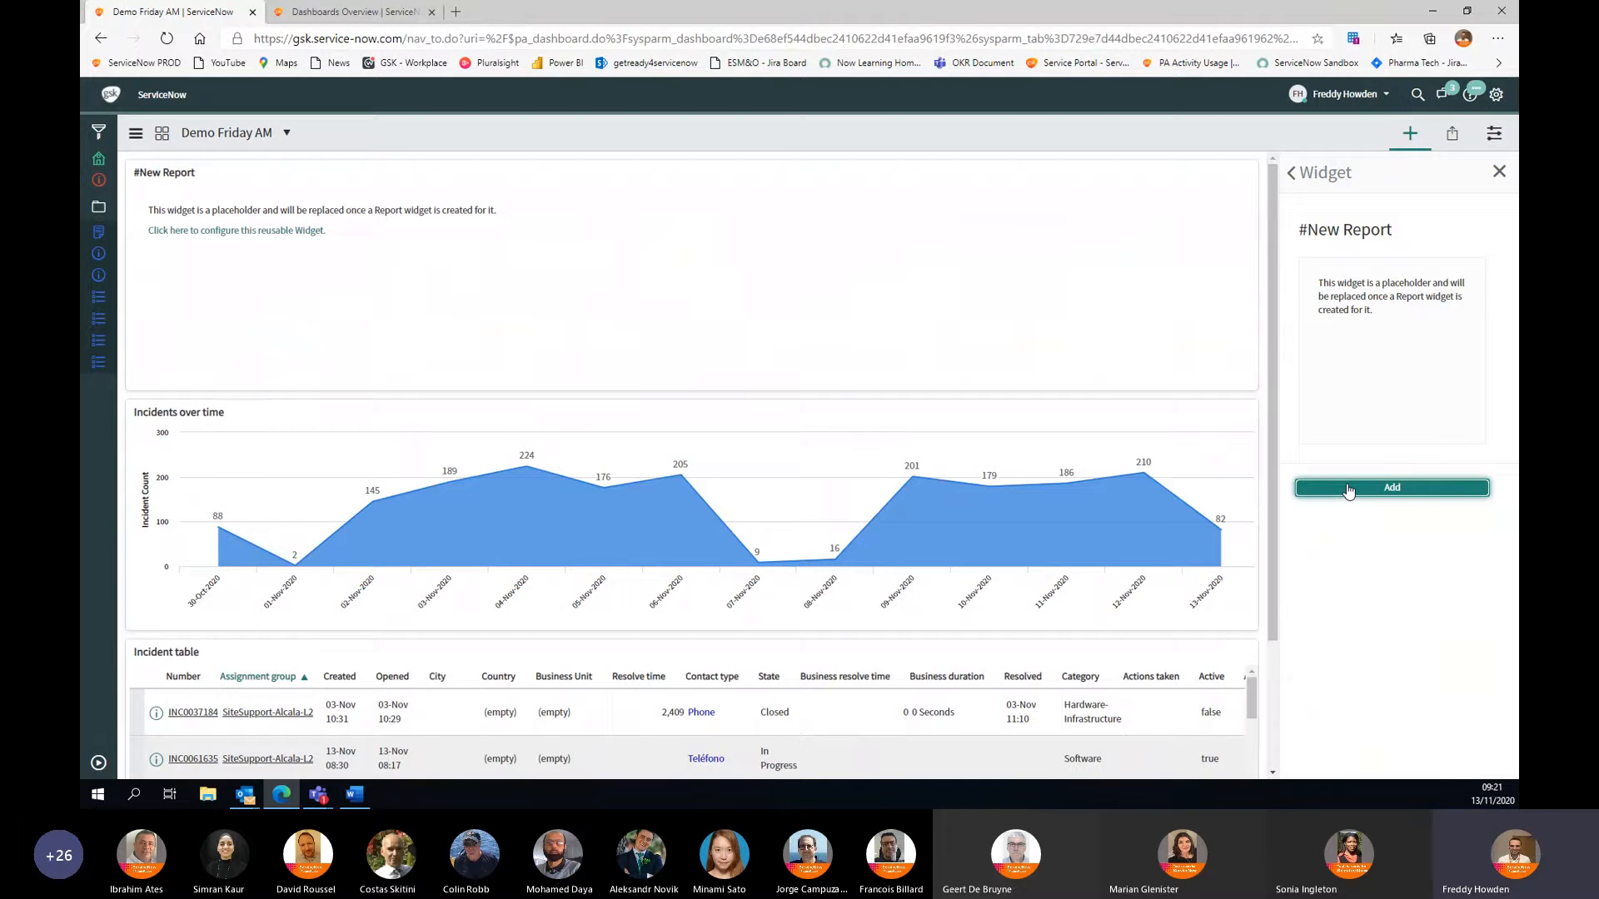
click(279, 231)
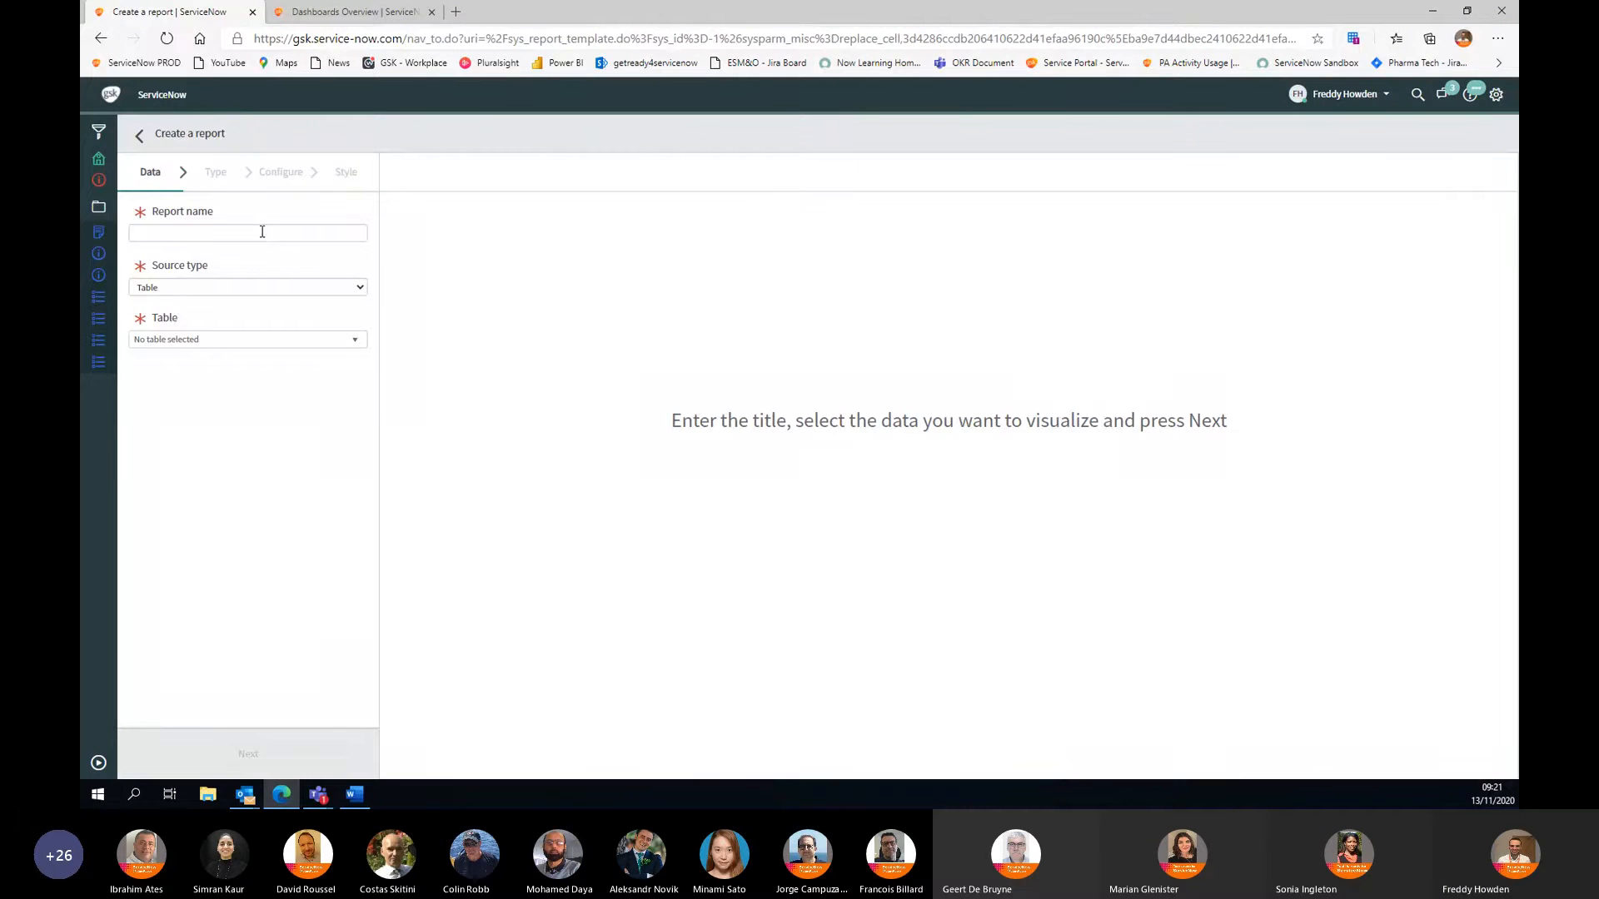
Step: Name the new report "Incidents by category" and select Incident [incident] as its source table
click(262, 232)
text(Inc)
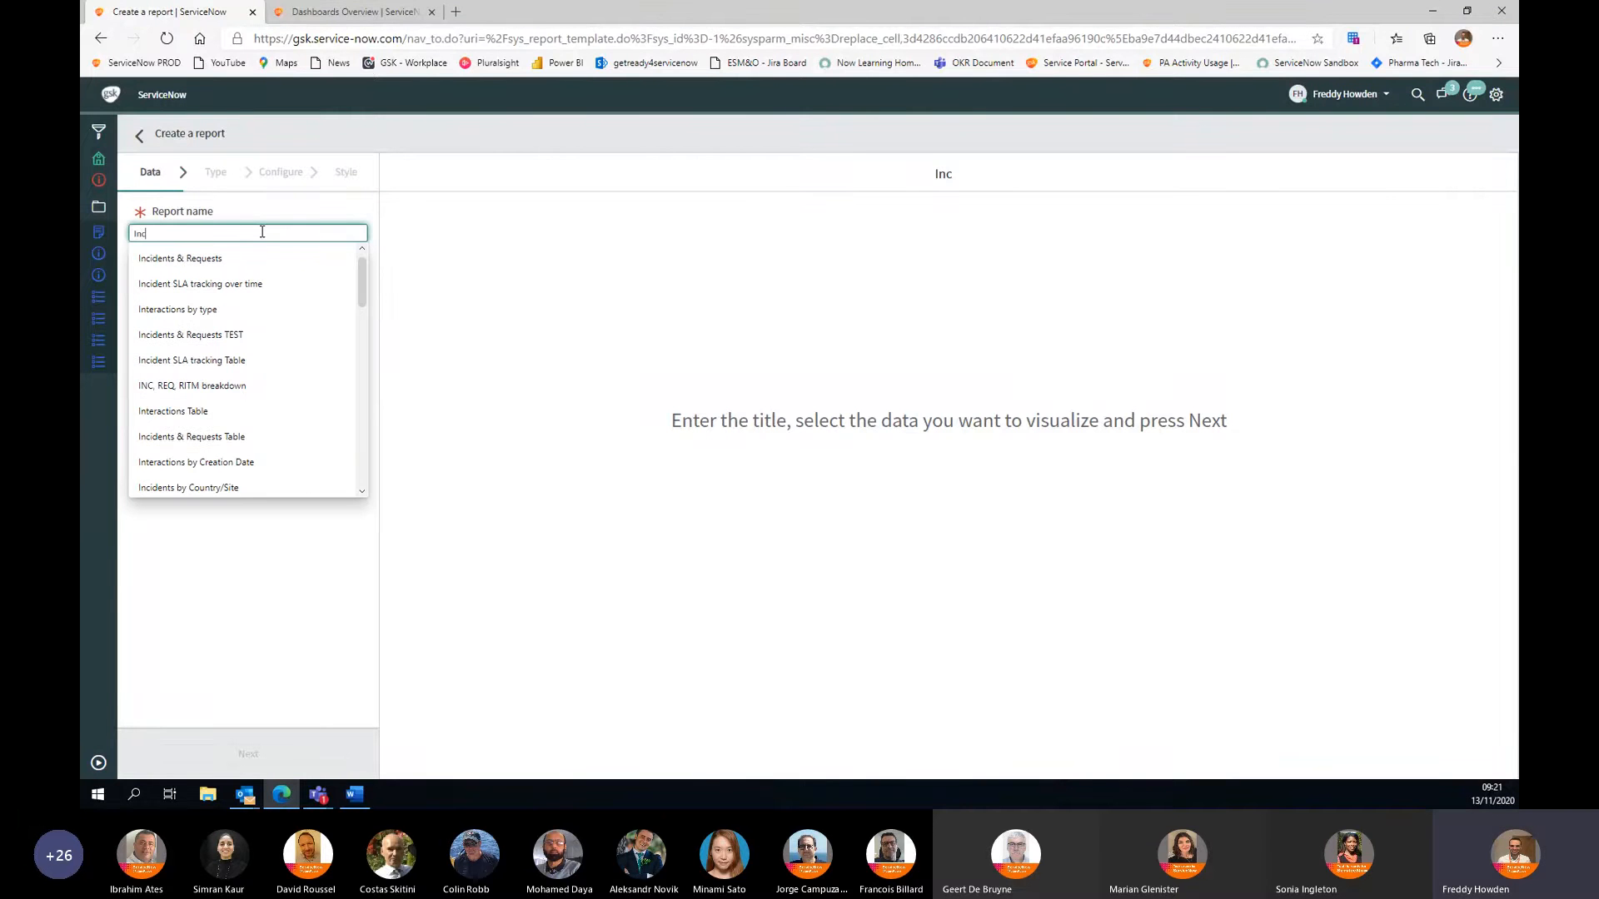
text(i)
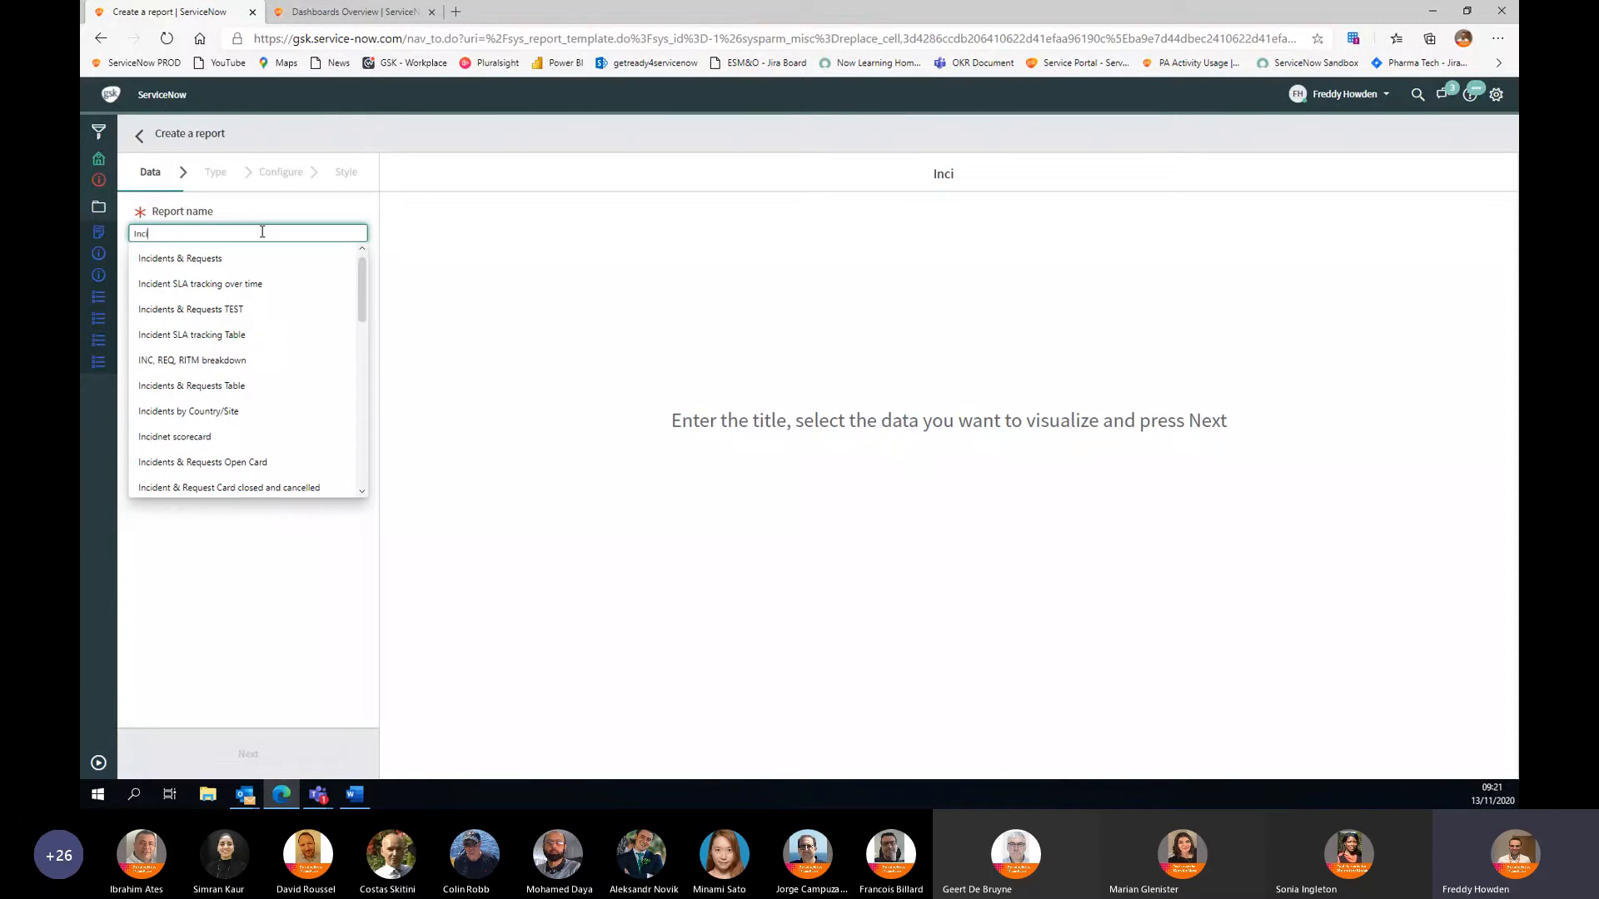
text(dents by catgeory)
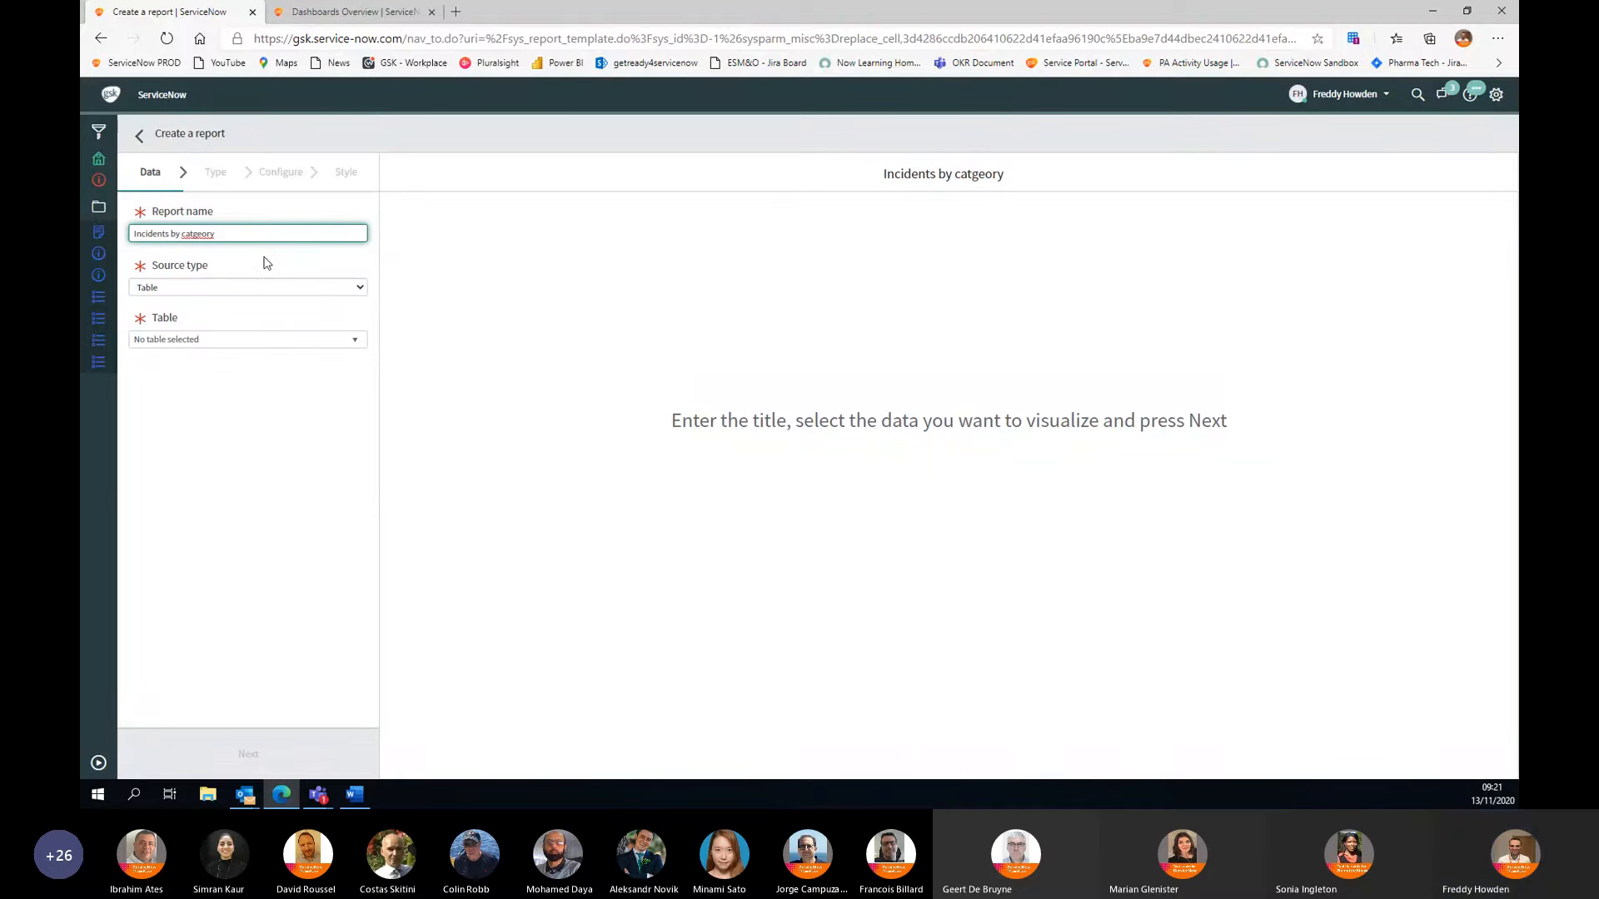
right_click(199, 234)
click(246, 252)
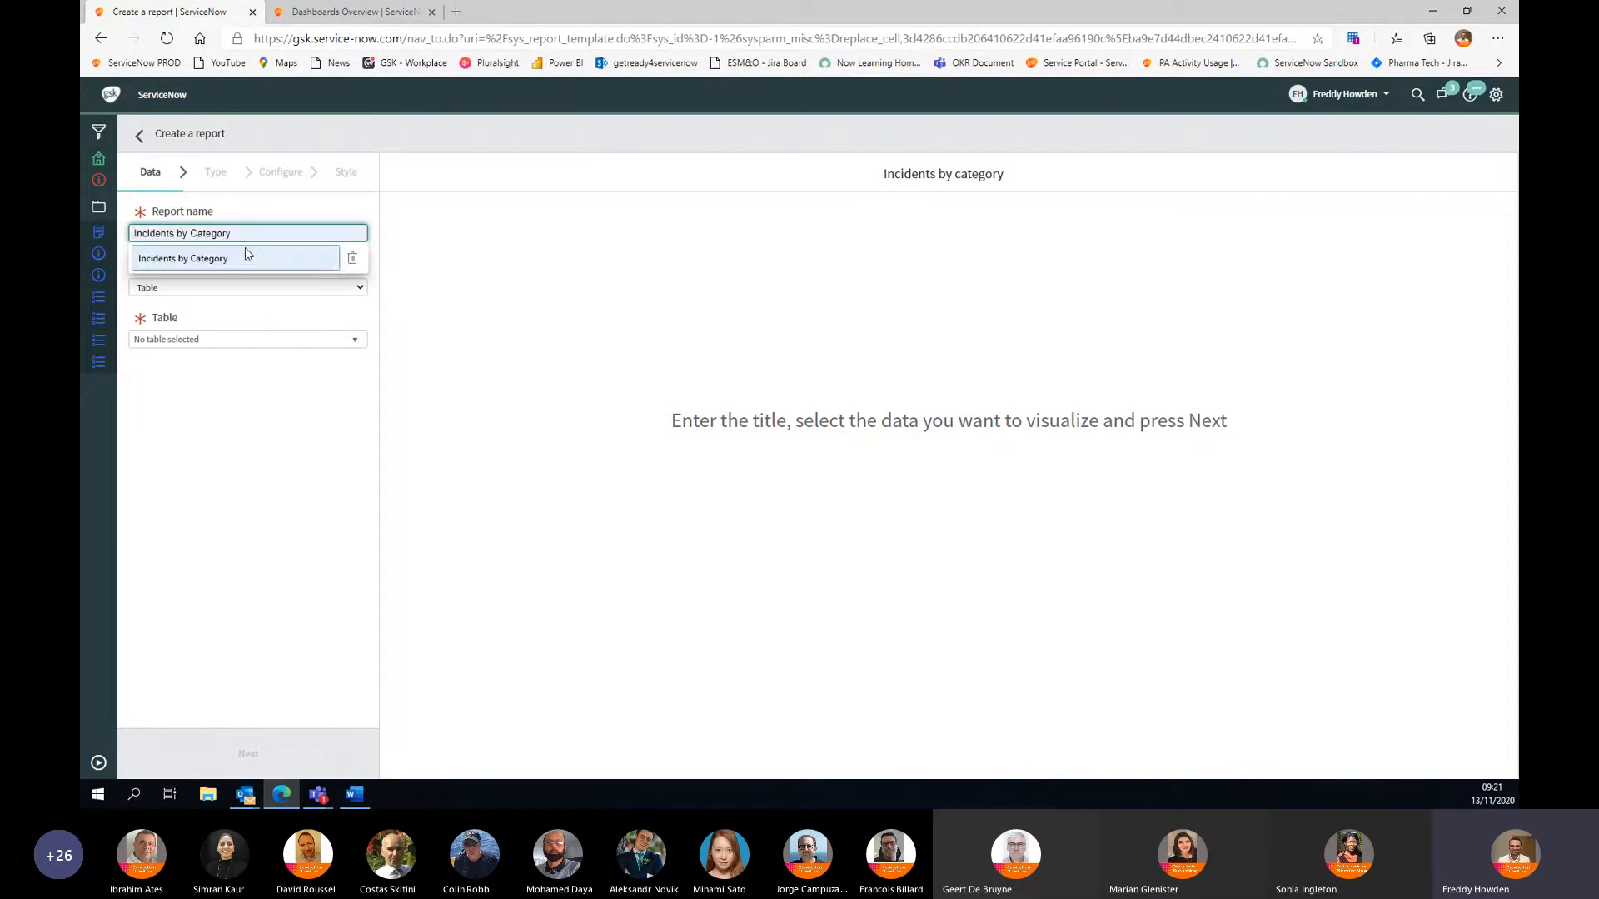
click(355, 343)
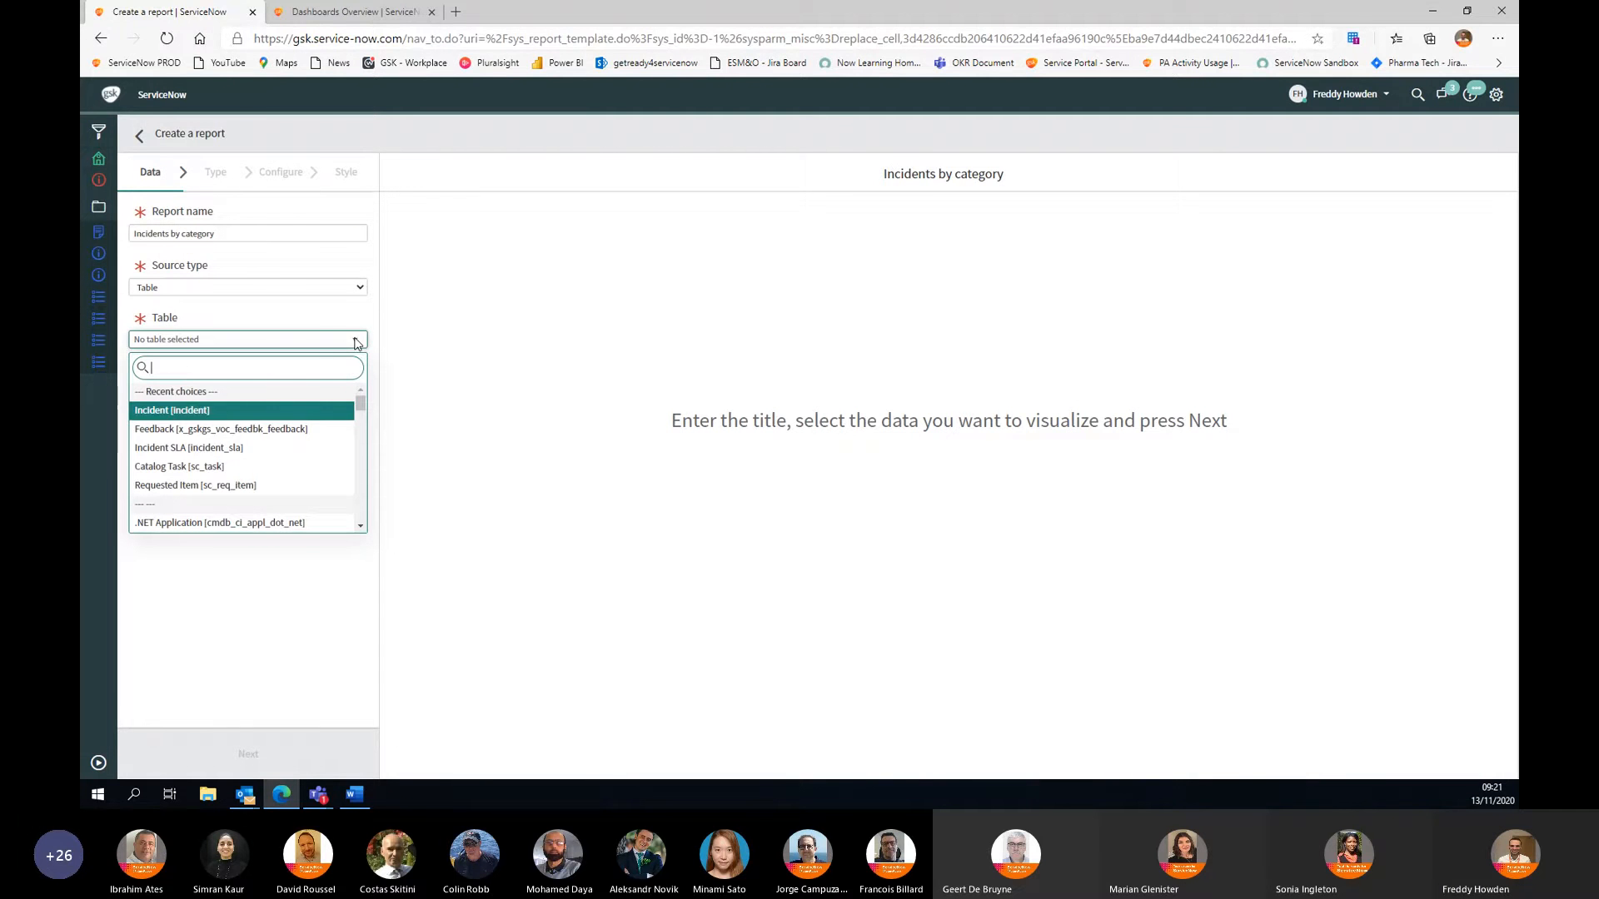
click(188, 411)
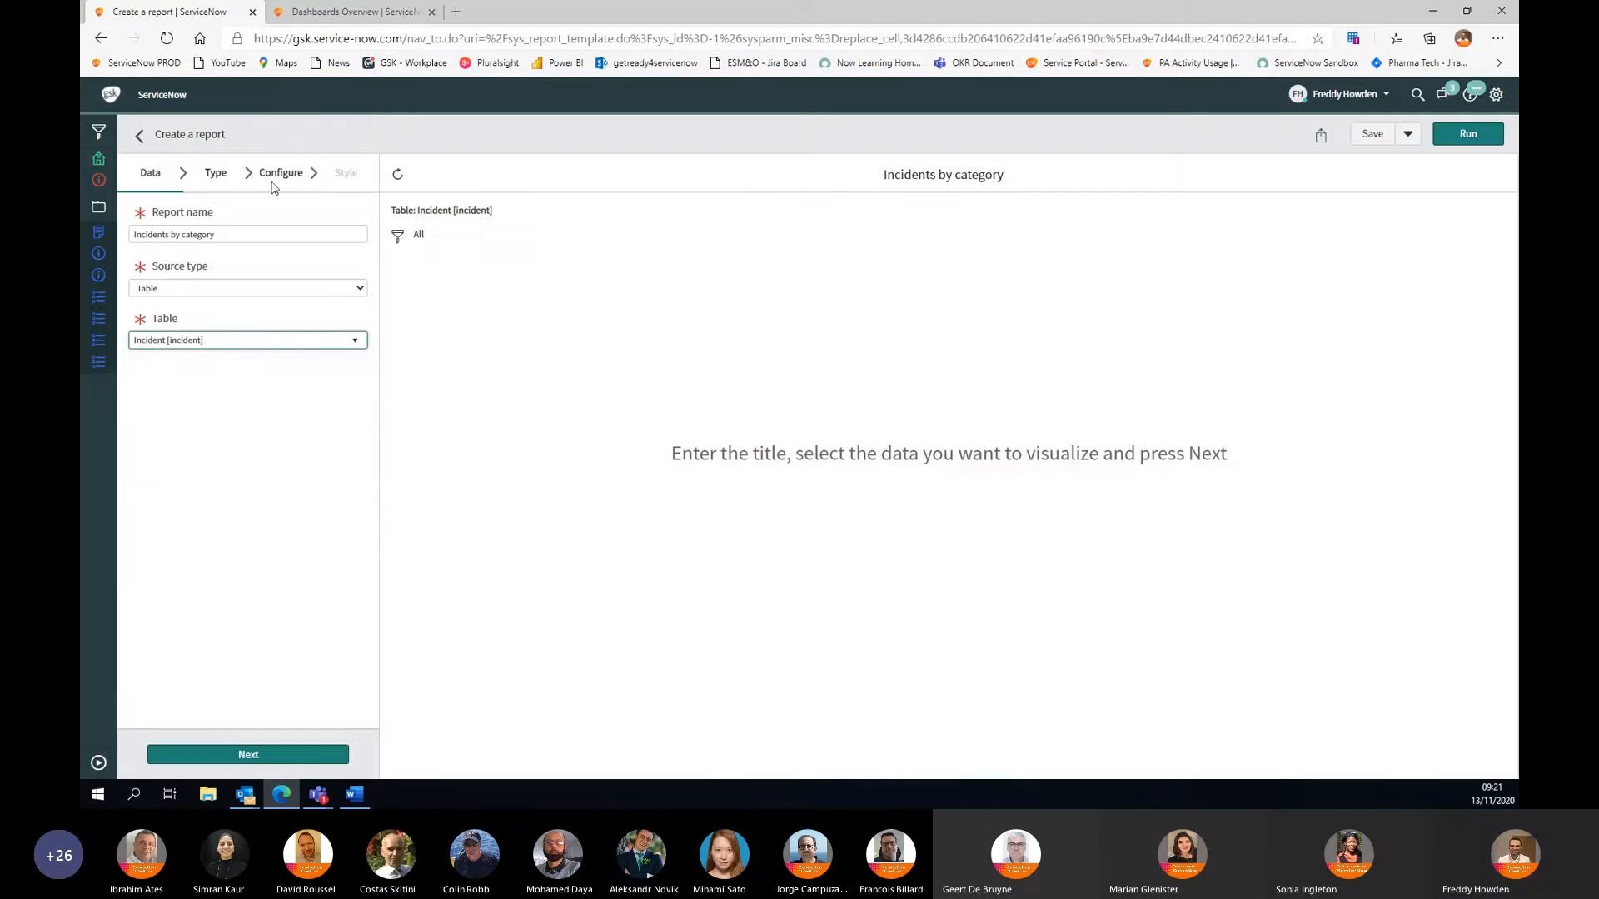
Step: Choose the Column visualization from the Time Series types for the Incidents by category report
click(218, 174)
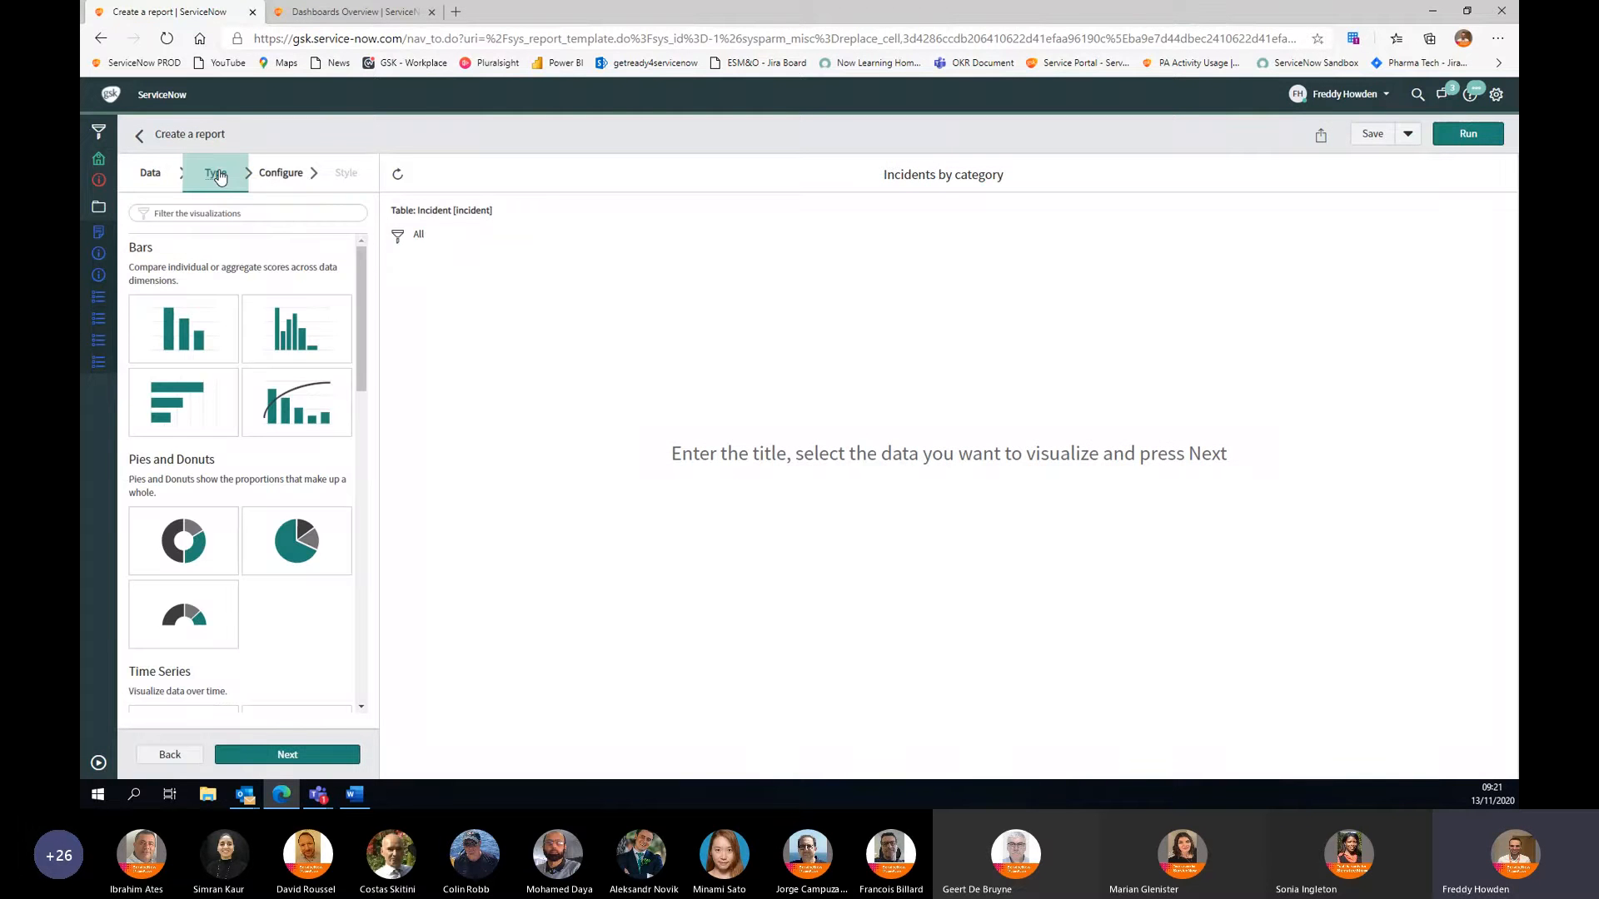
scroll(372, 395, down, 3)
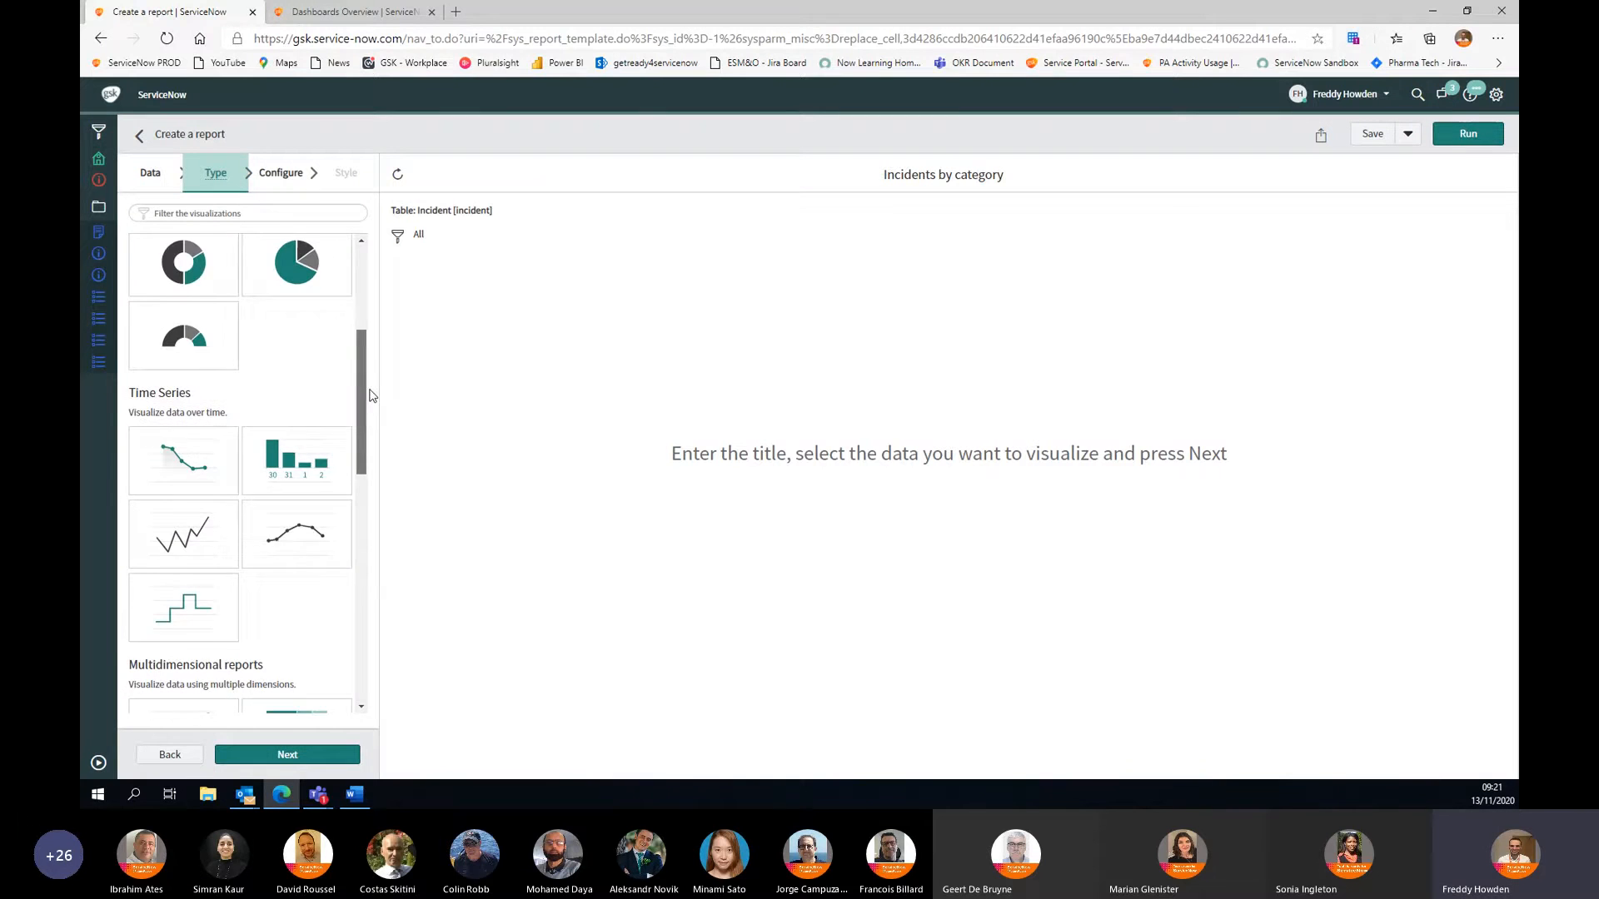
scroll(165, 286, up, 3)
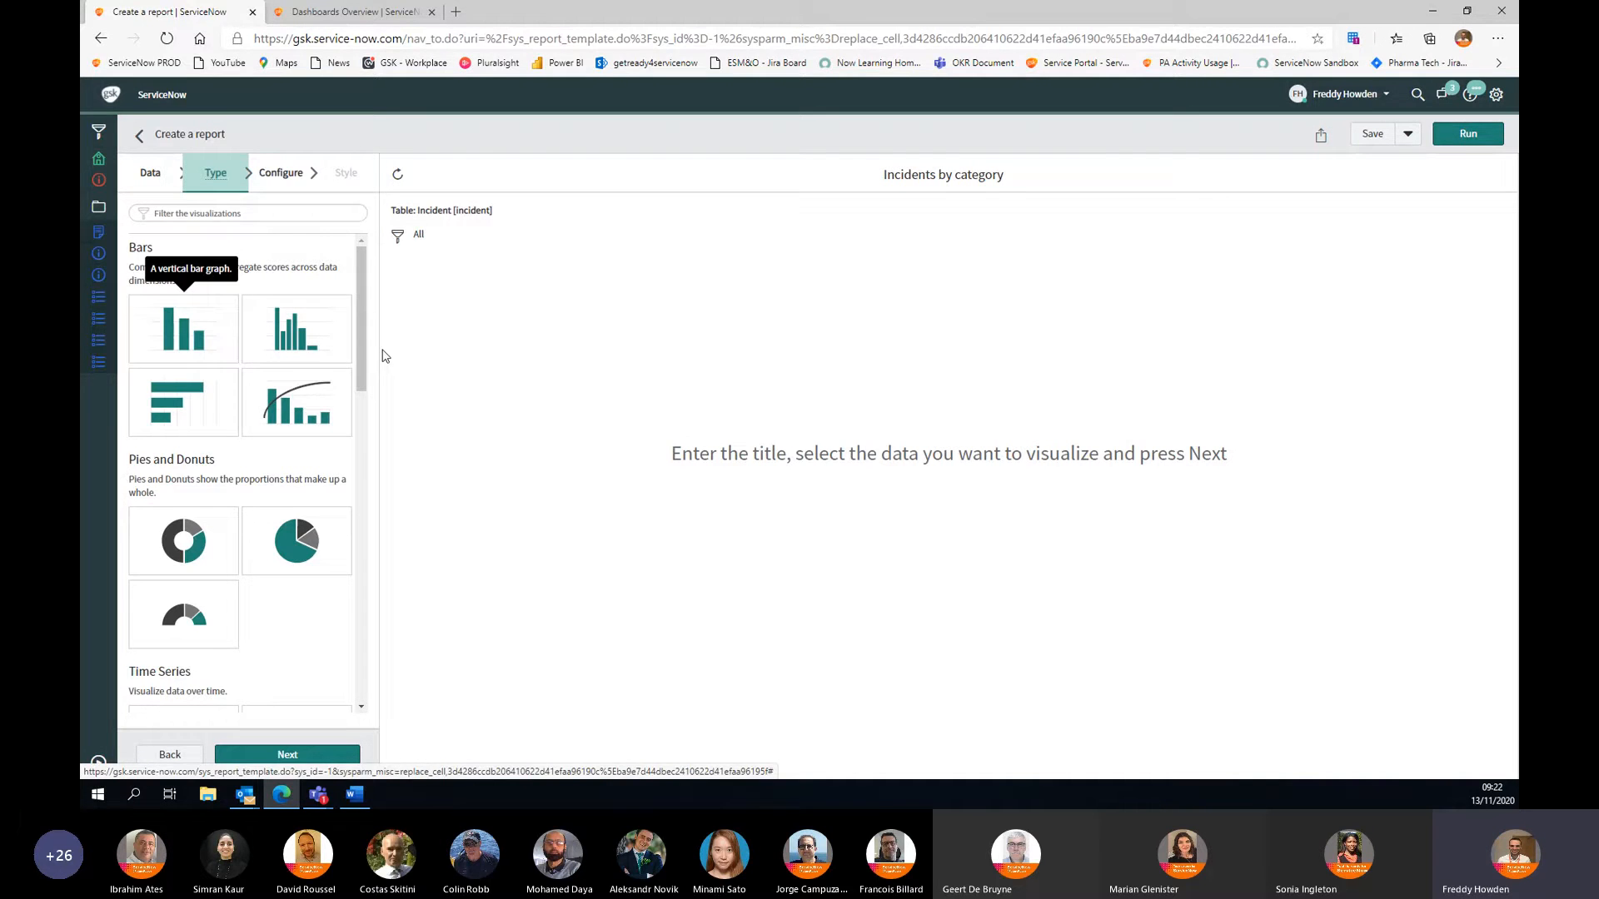
drag(359, 298, 370, 392)
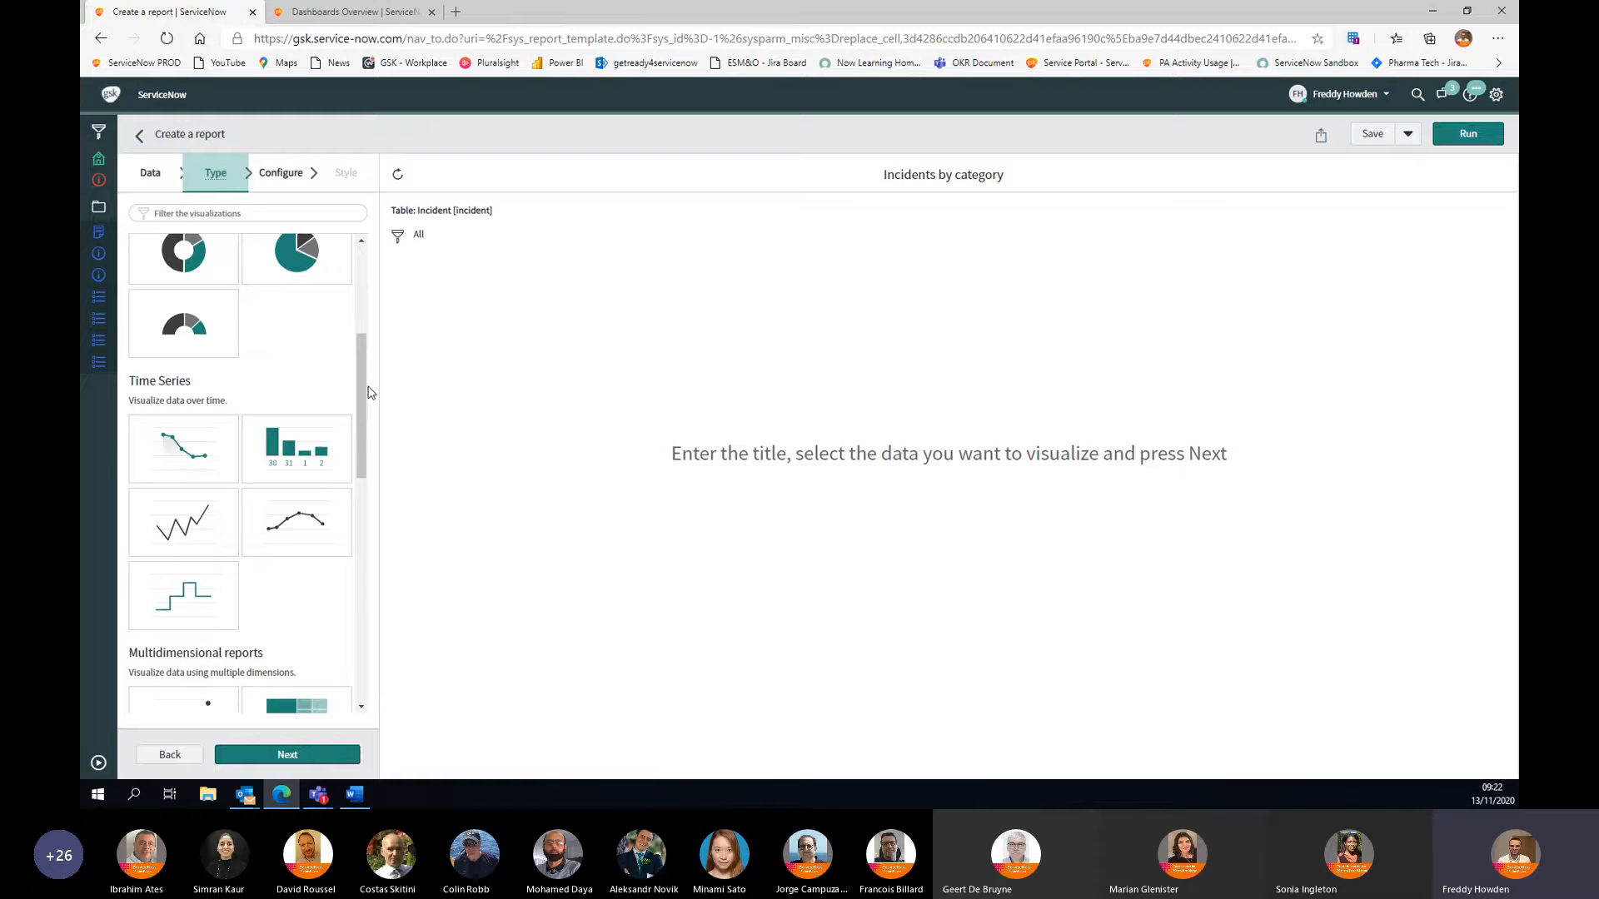
click(305, 447)
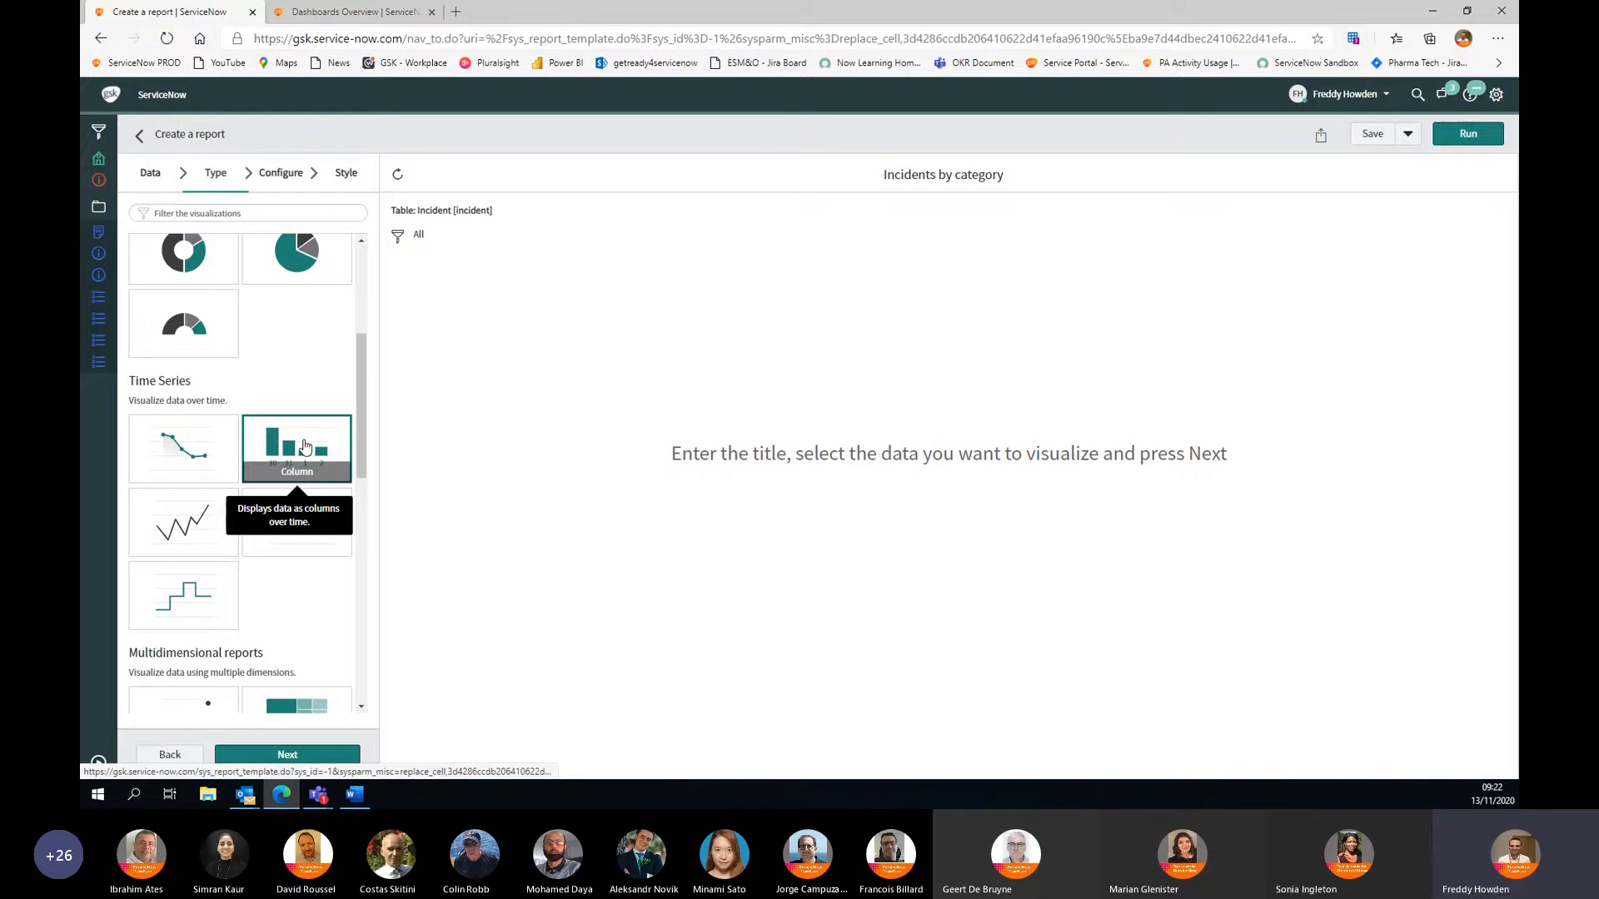
Step: Configure the Incidents by category report to group its data by Category
click(280, 174)
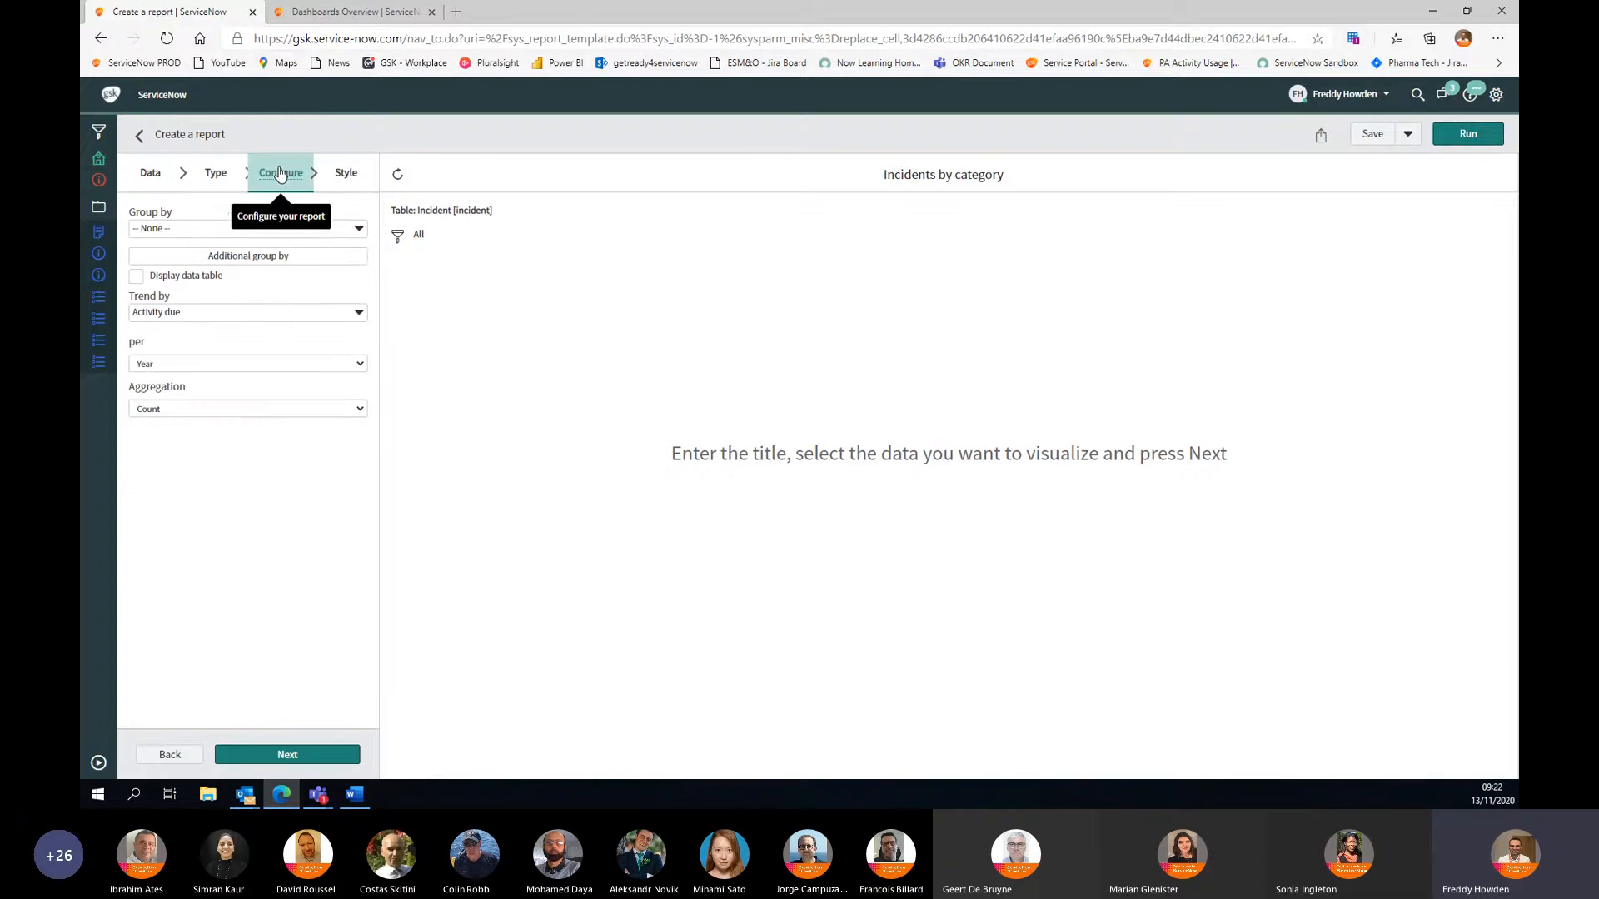
click(237, 230)
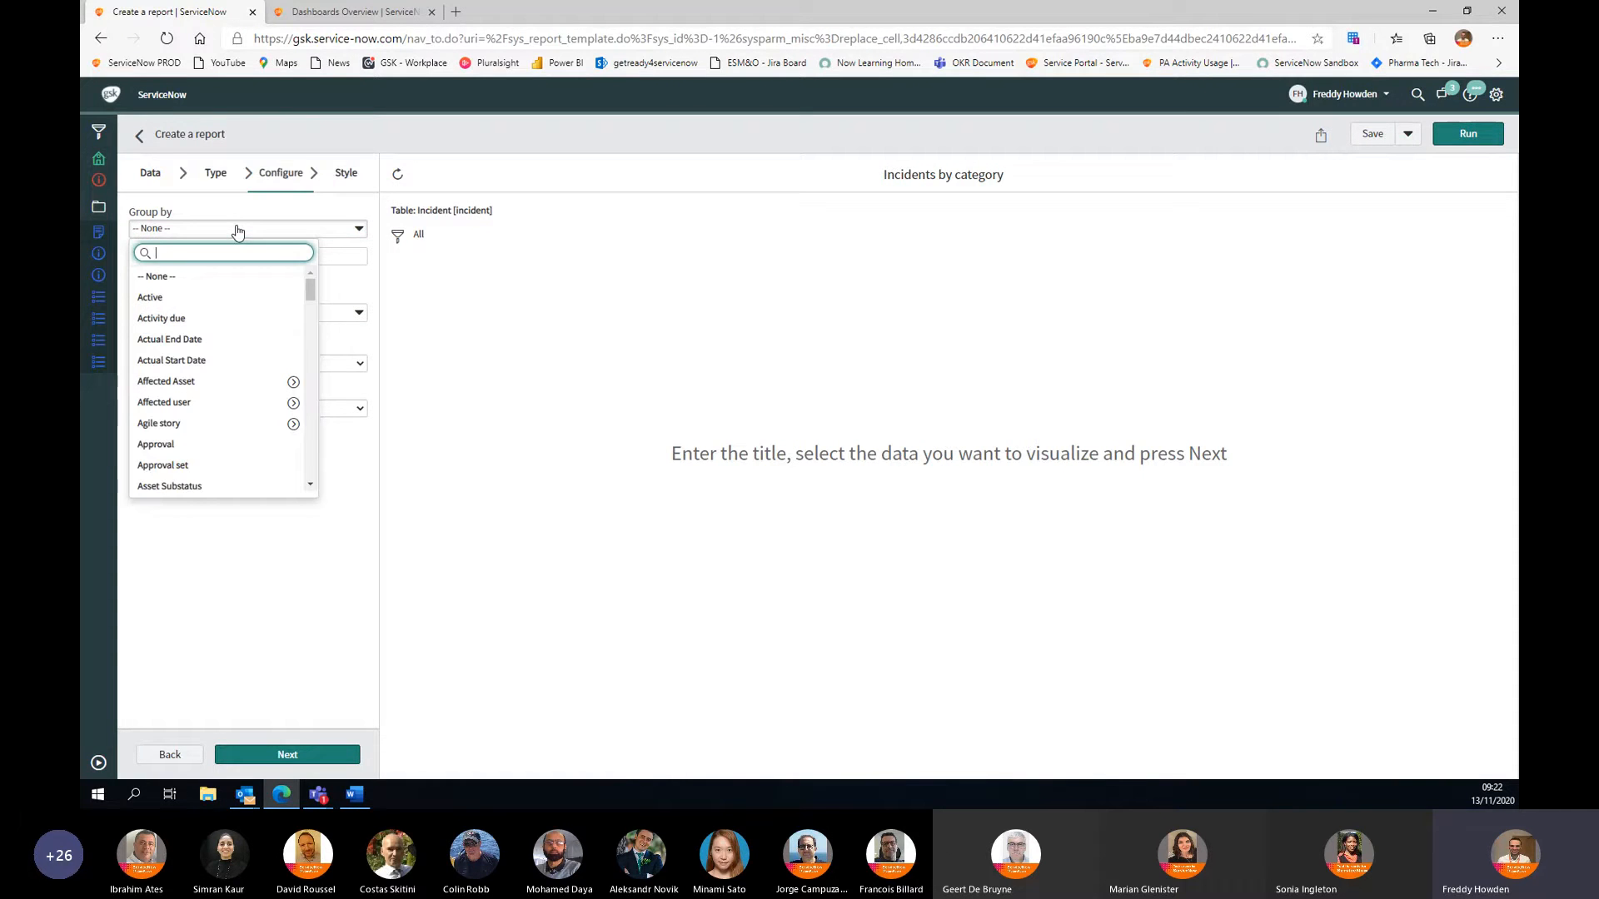
text(ca)
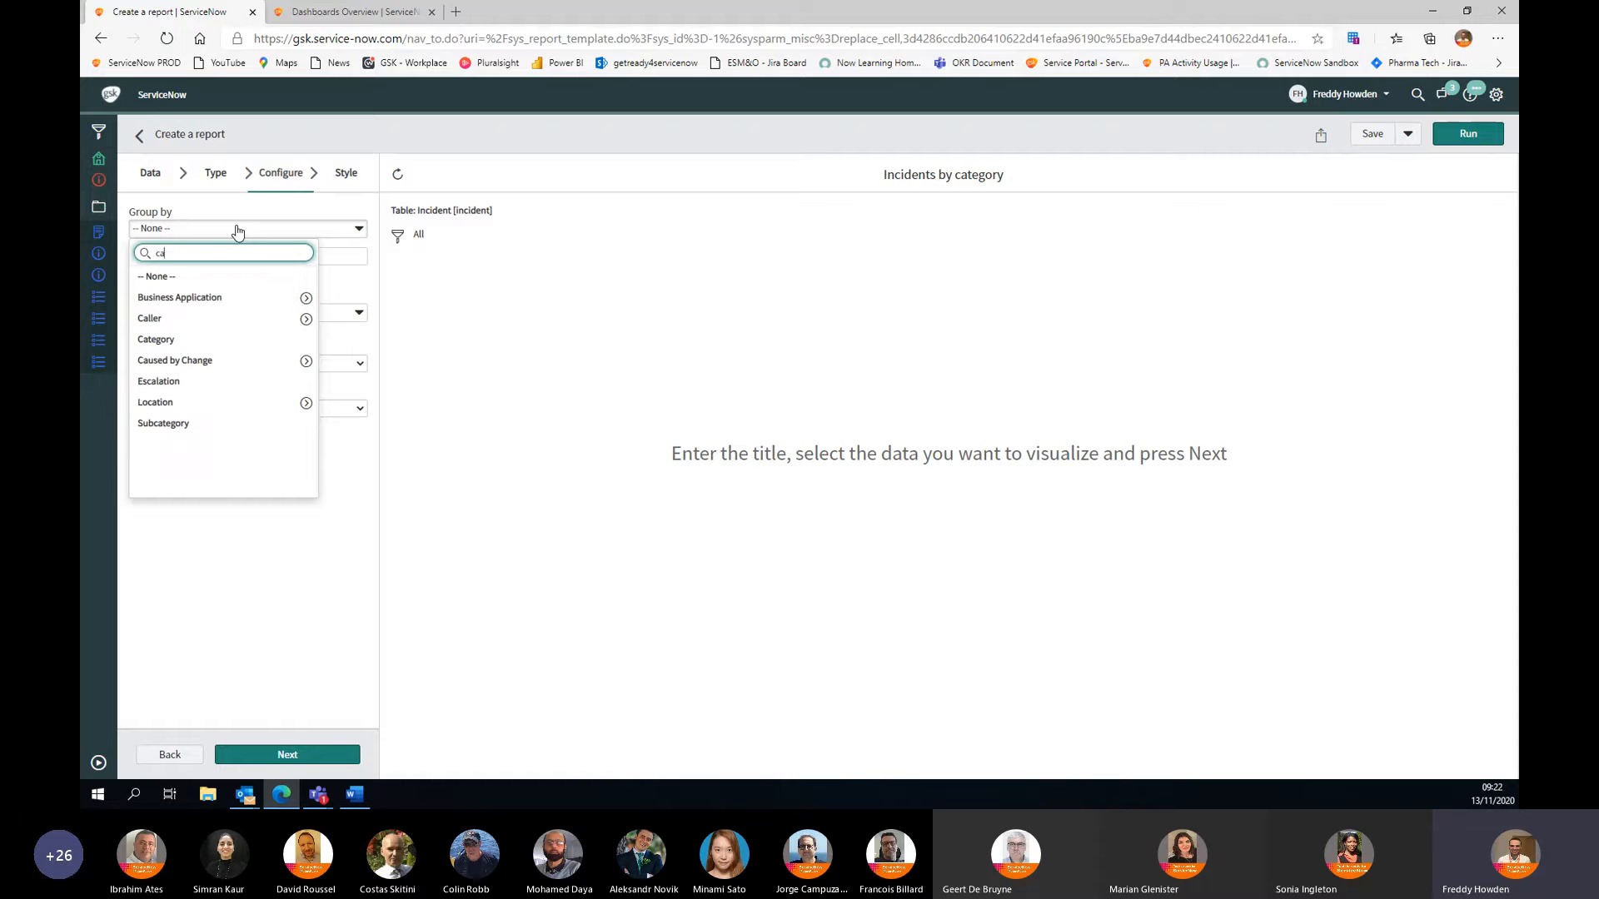
text(teg)
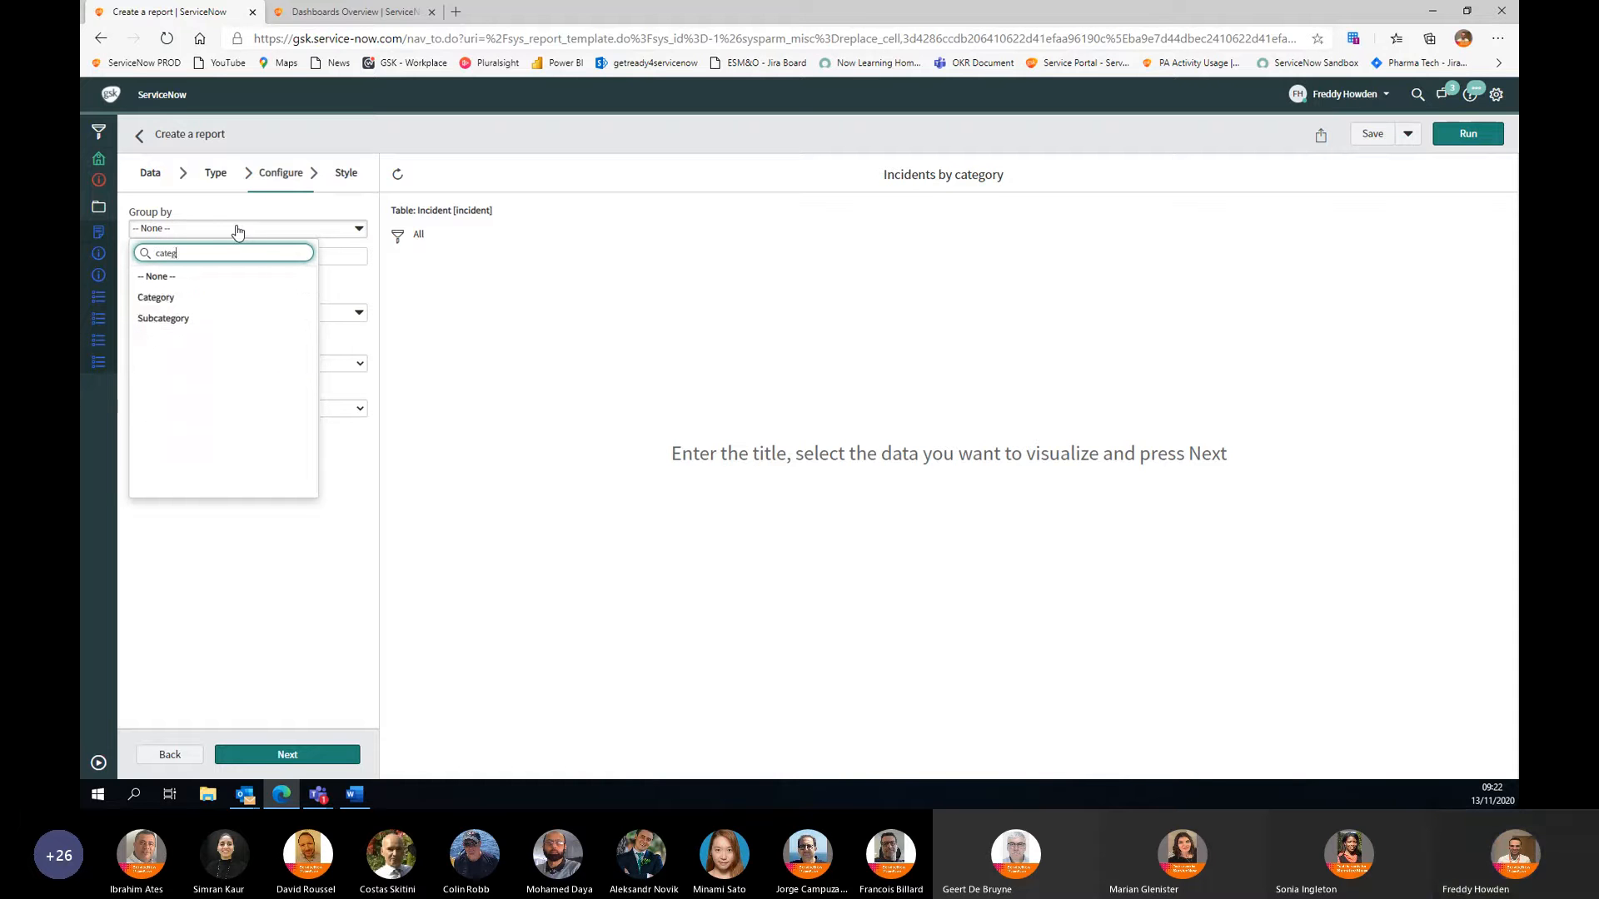
click(174, 302)
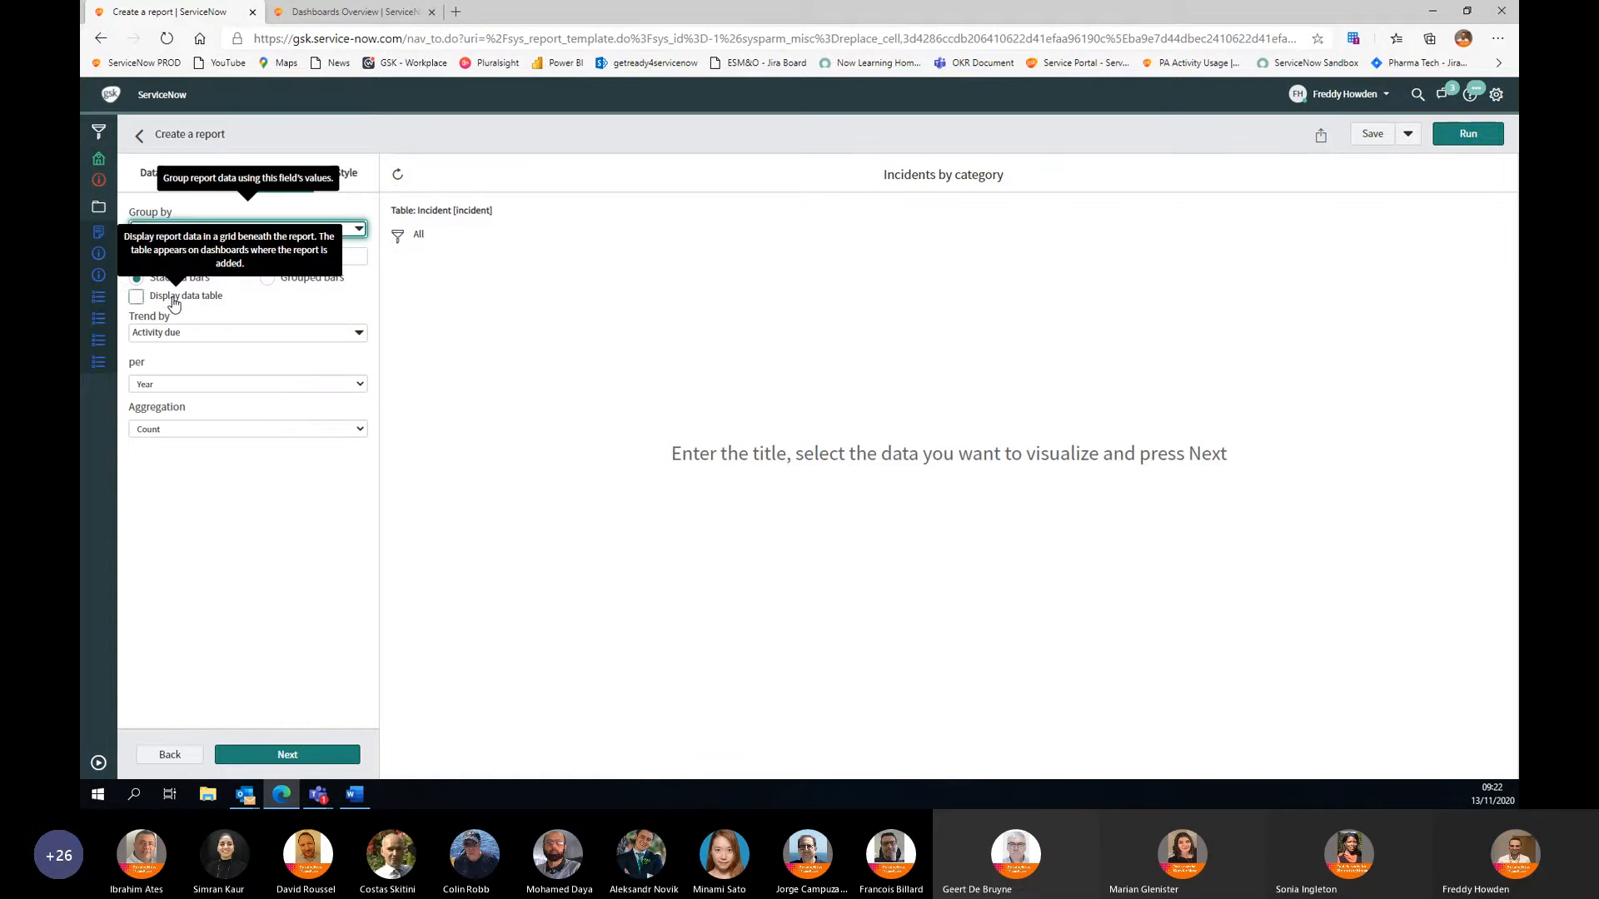
Step: Set the column chart to trend by Opened and run the report
click(187, 342)
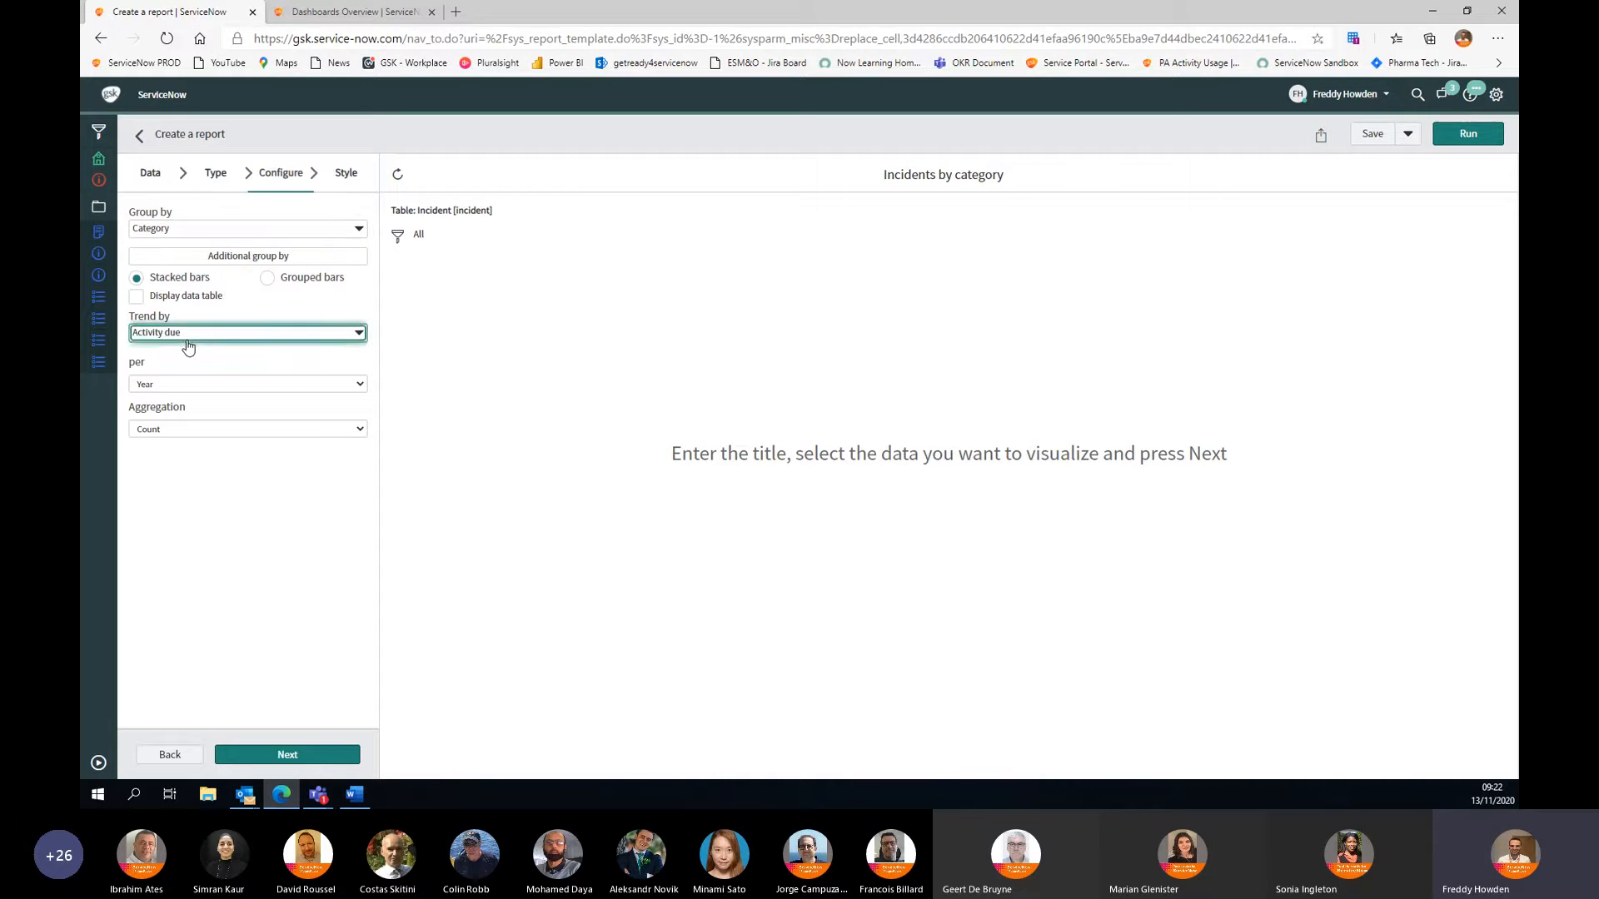
text(open)
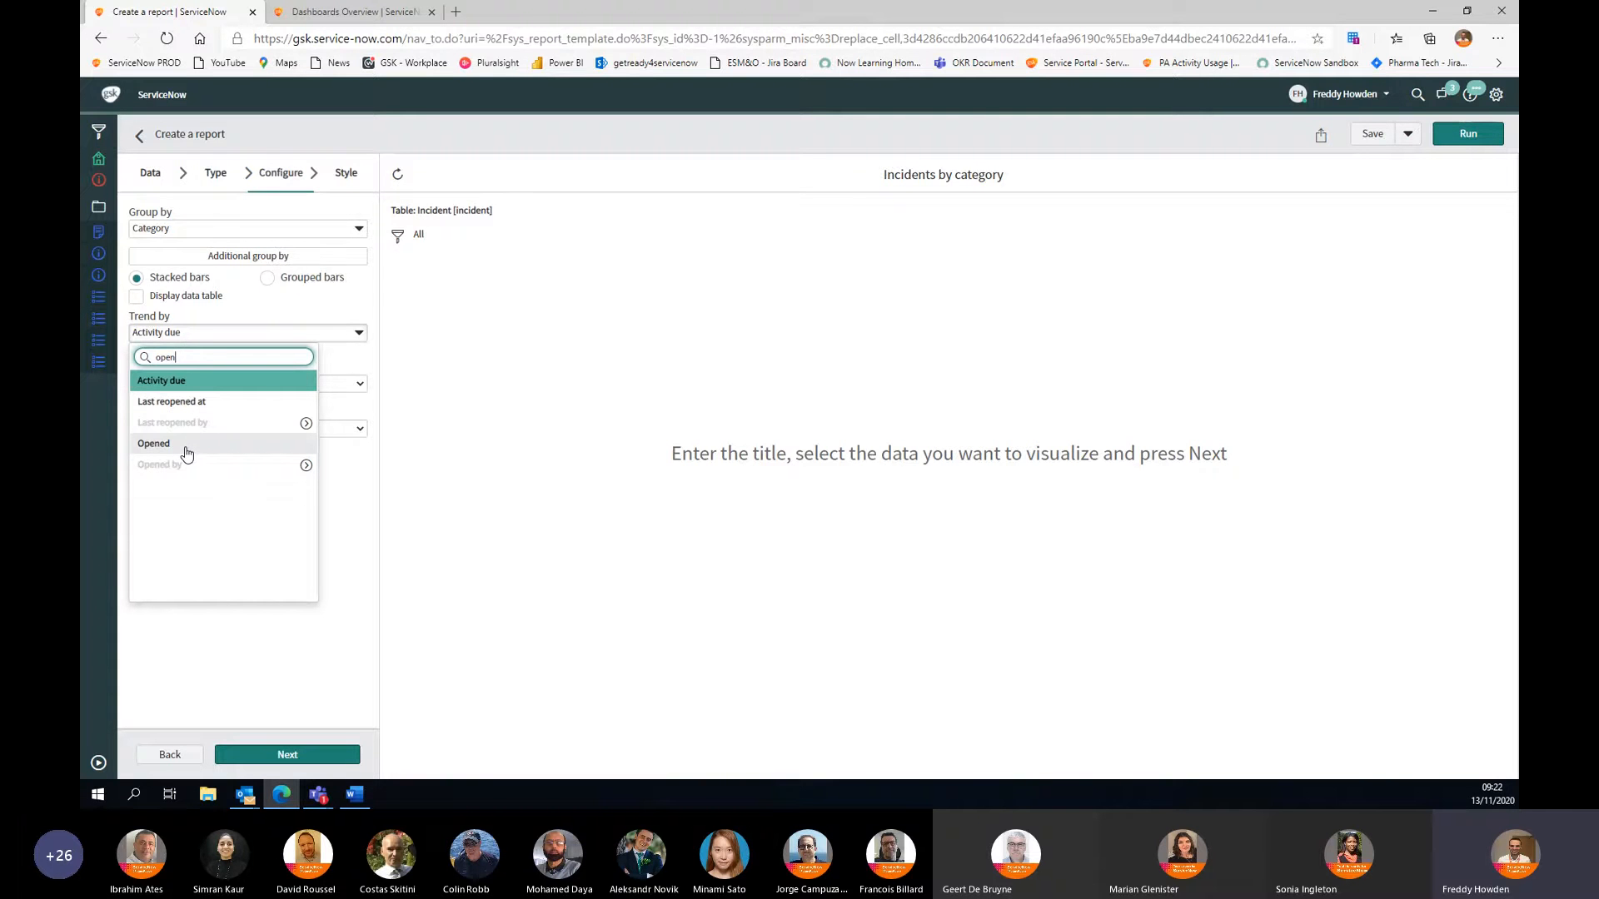
click(187, 450)
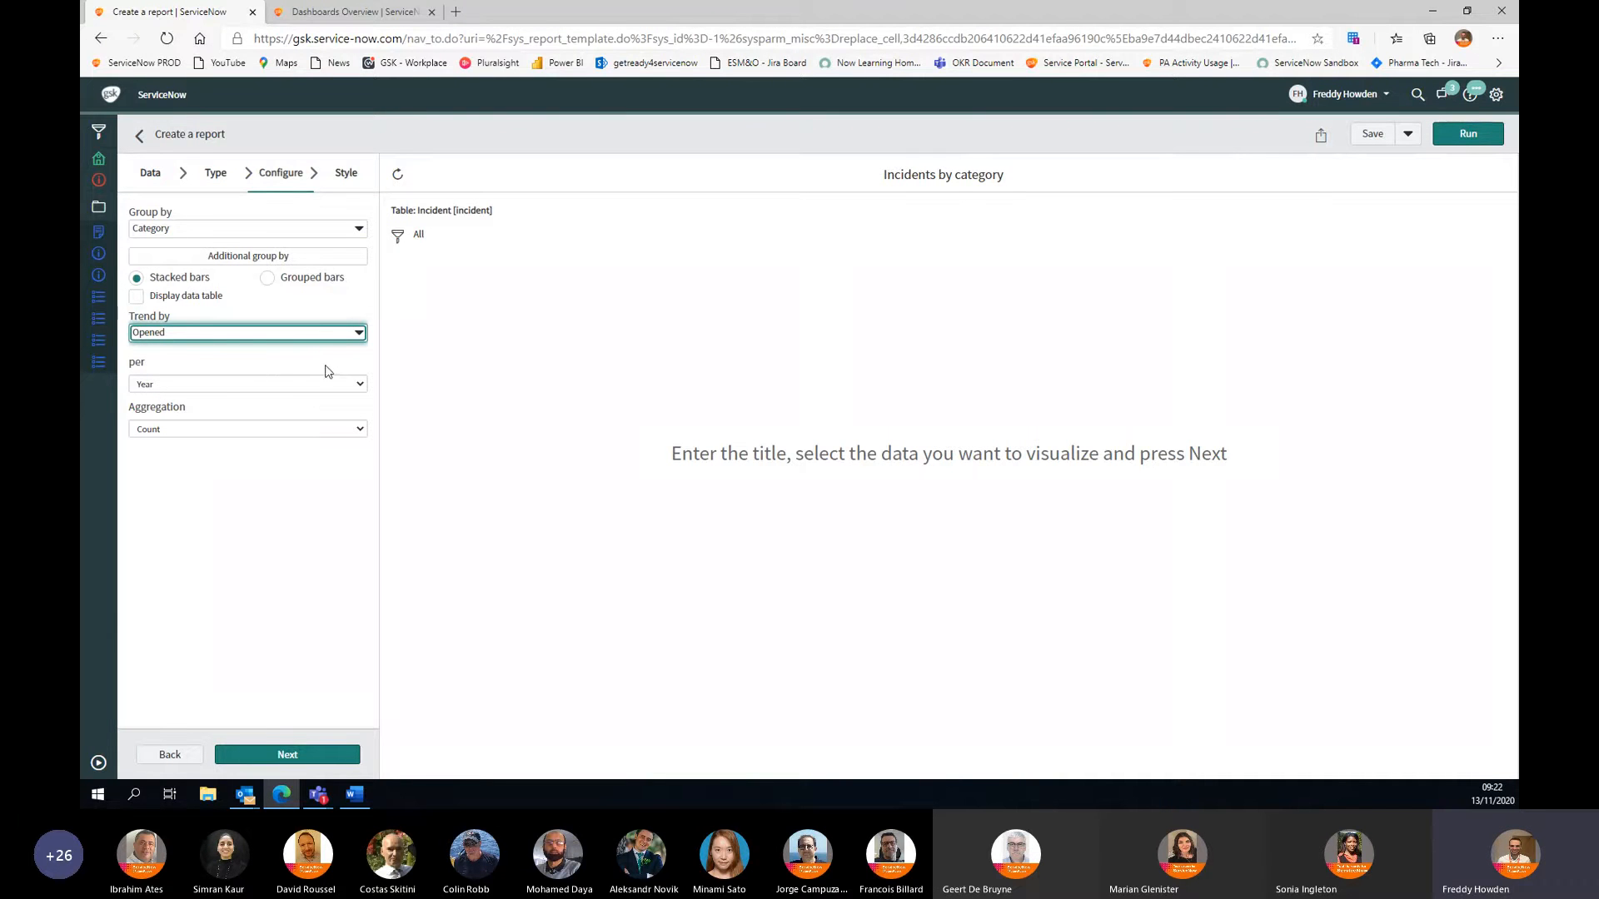
click(1468, 135)
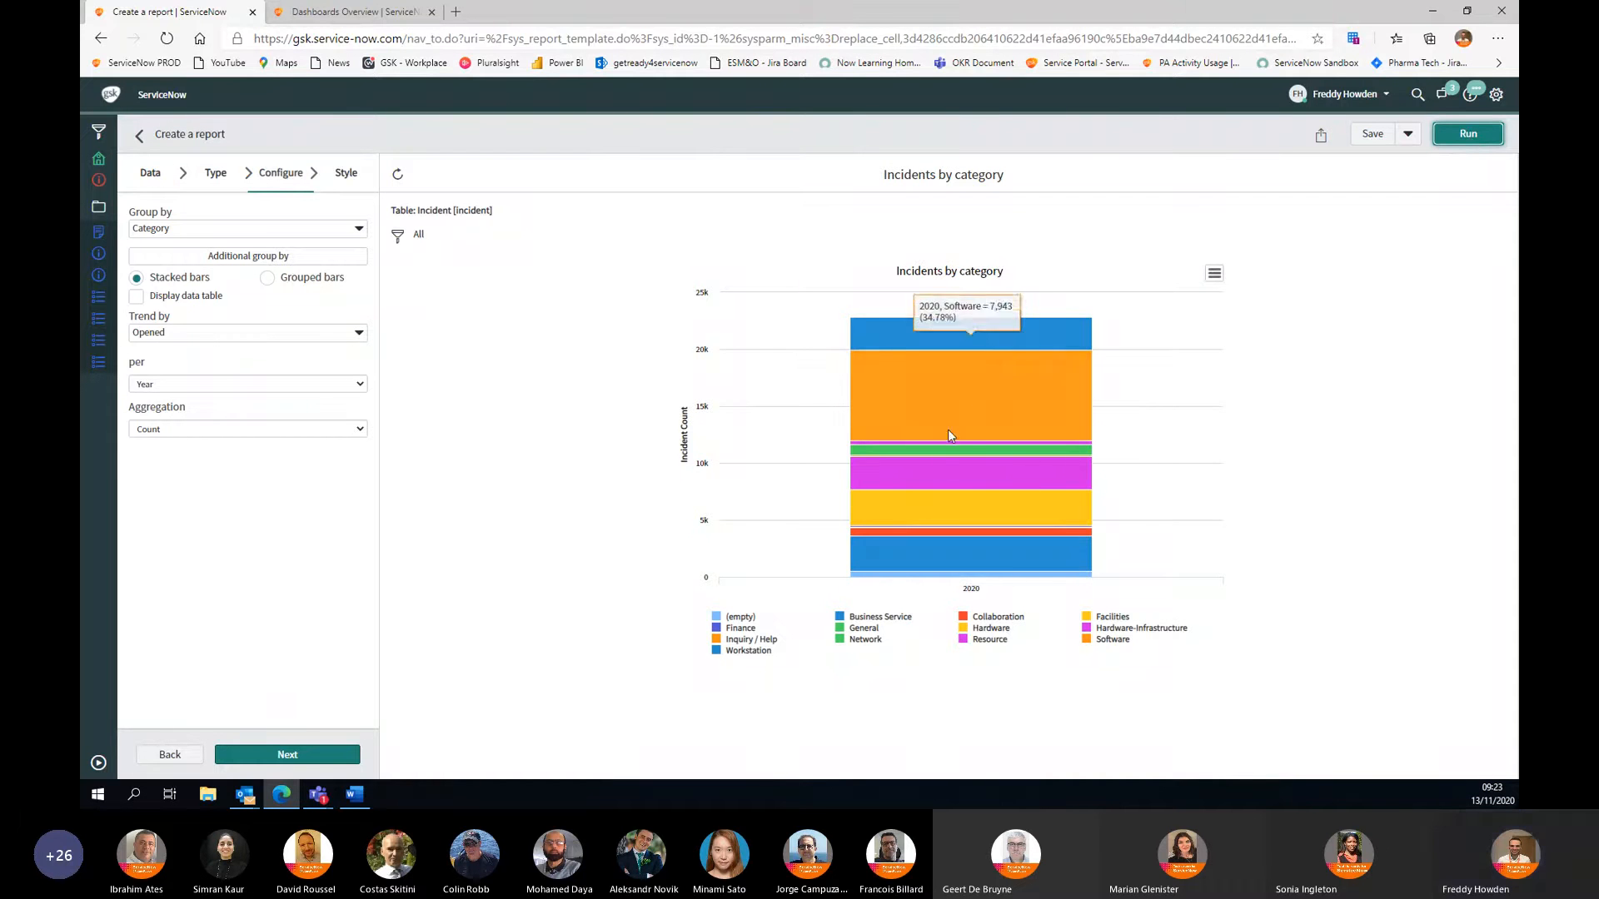
Step: Change the trend interval to Date and rerun the Incidents by category report
click(285, 384)
click(195, 475)
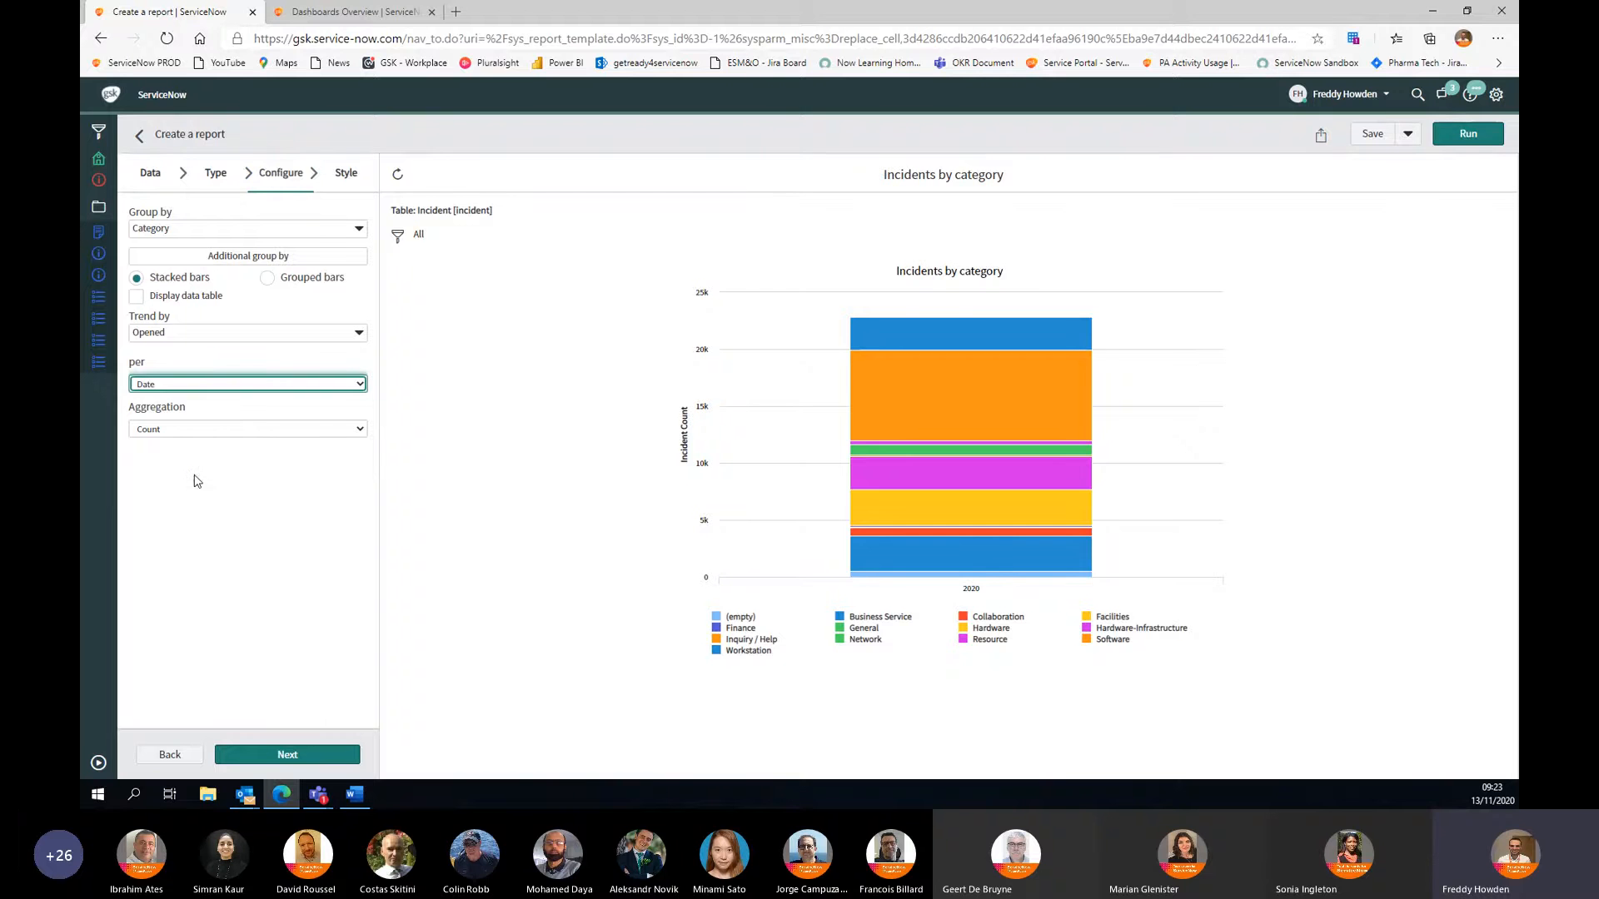
click(1469, 135)
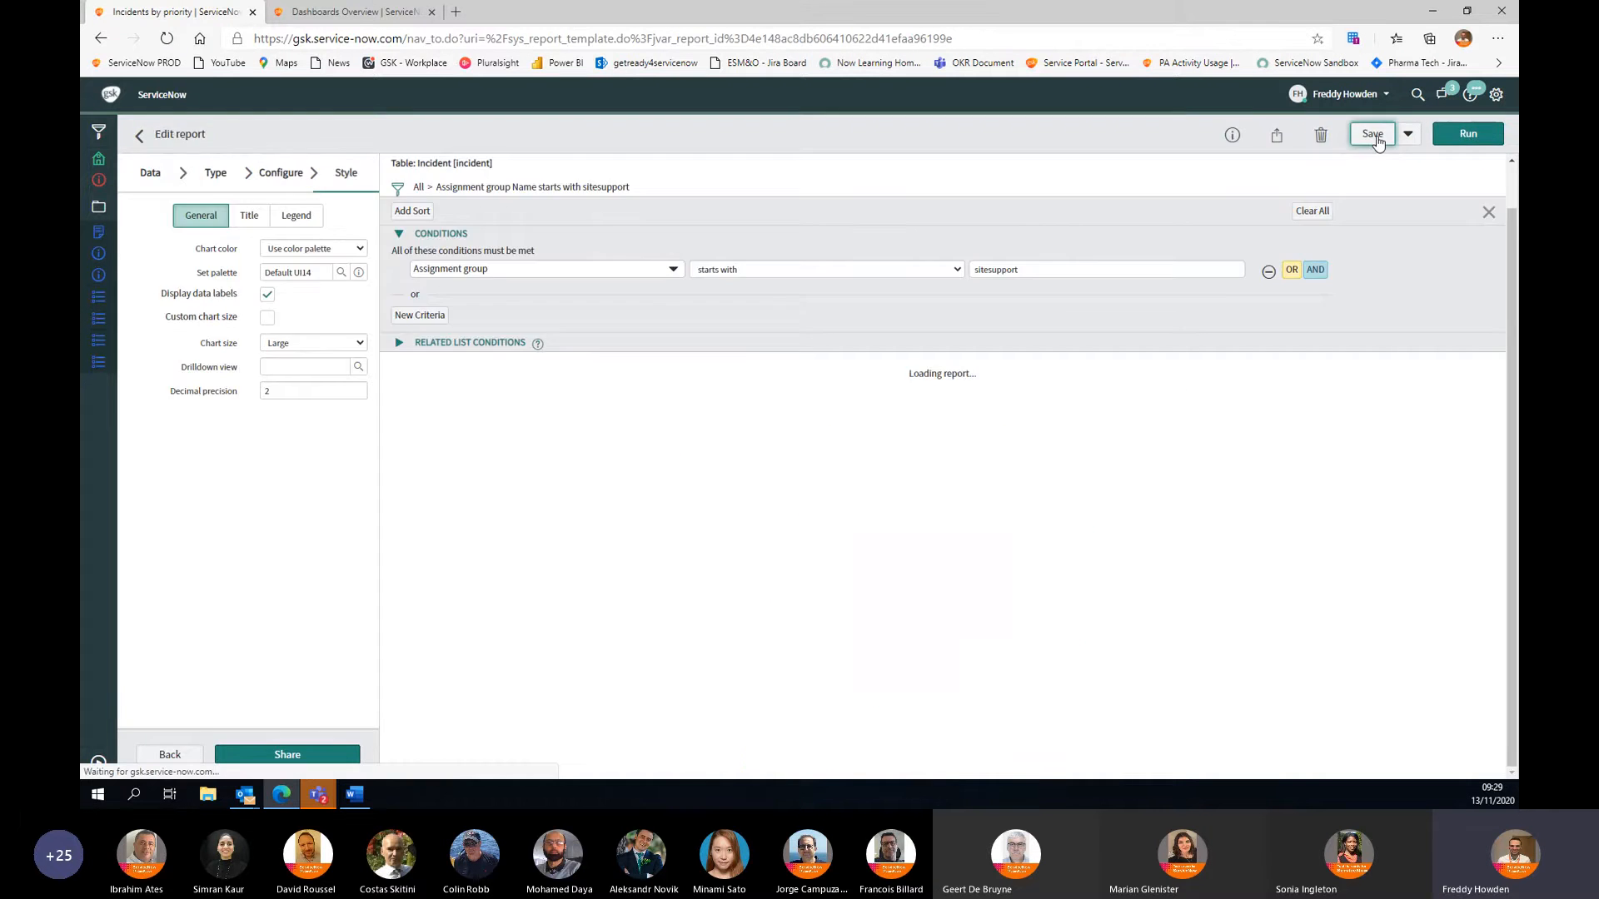
Step: Save the Incidents by priority report and narrow its dashboard widget and the Incidents over time widget so they sit side by side
click(1370, 134)
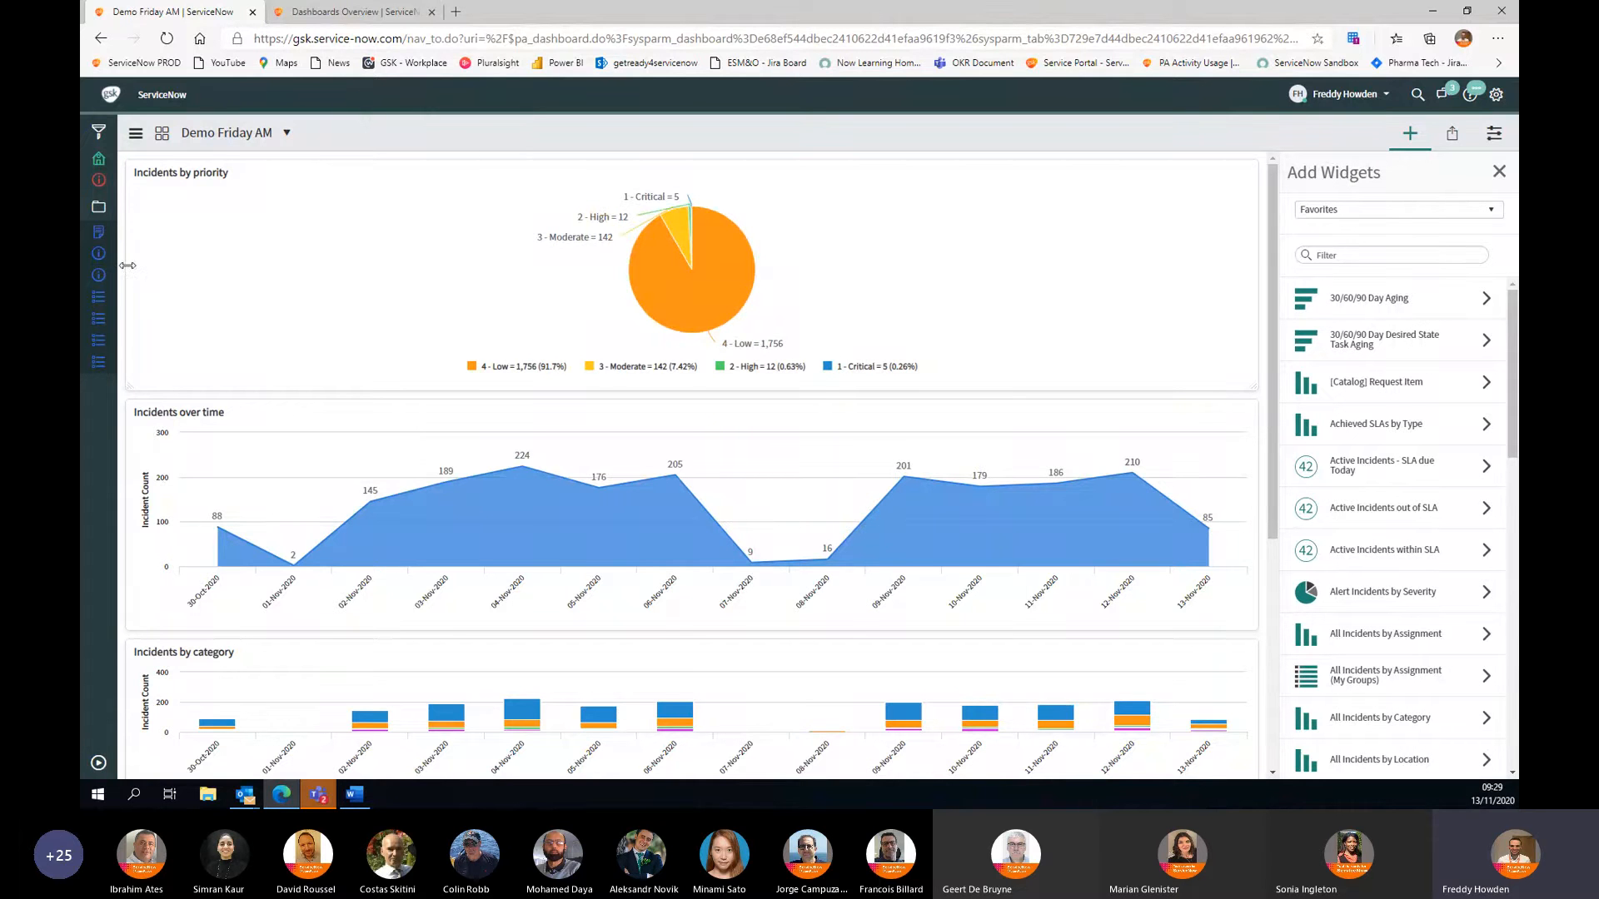
drag(127, 265, 787, 267)
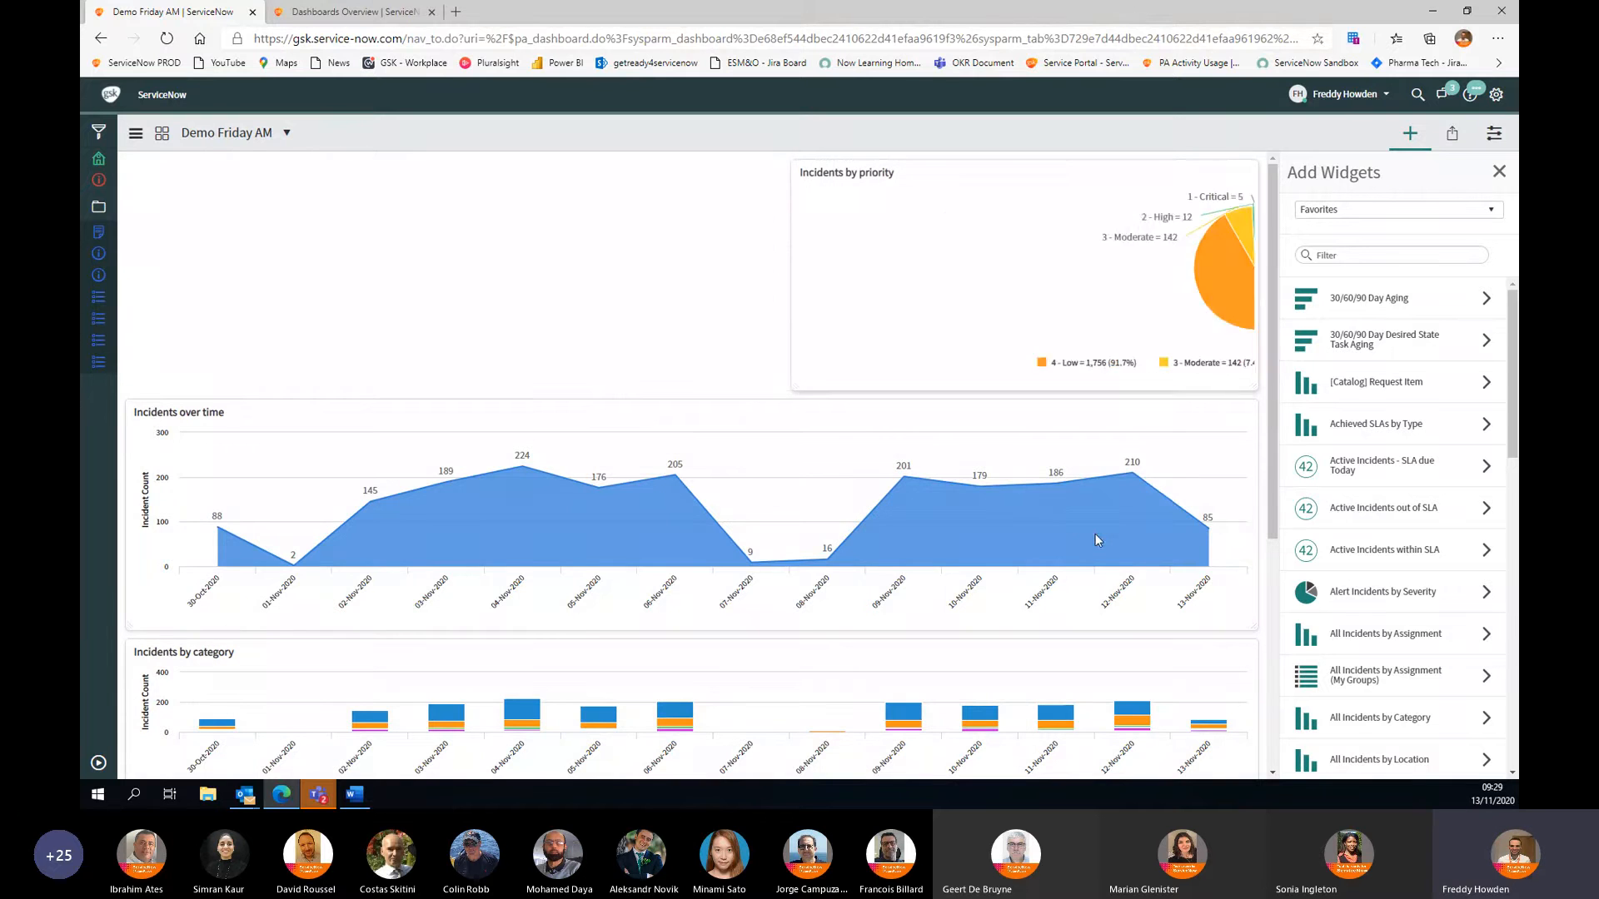
drag(1258, 508, 783, 501)
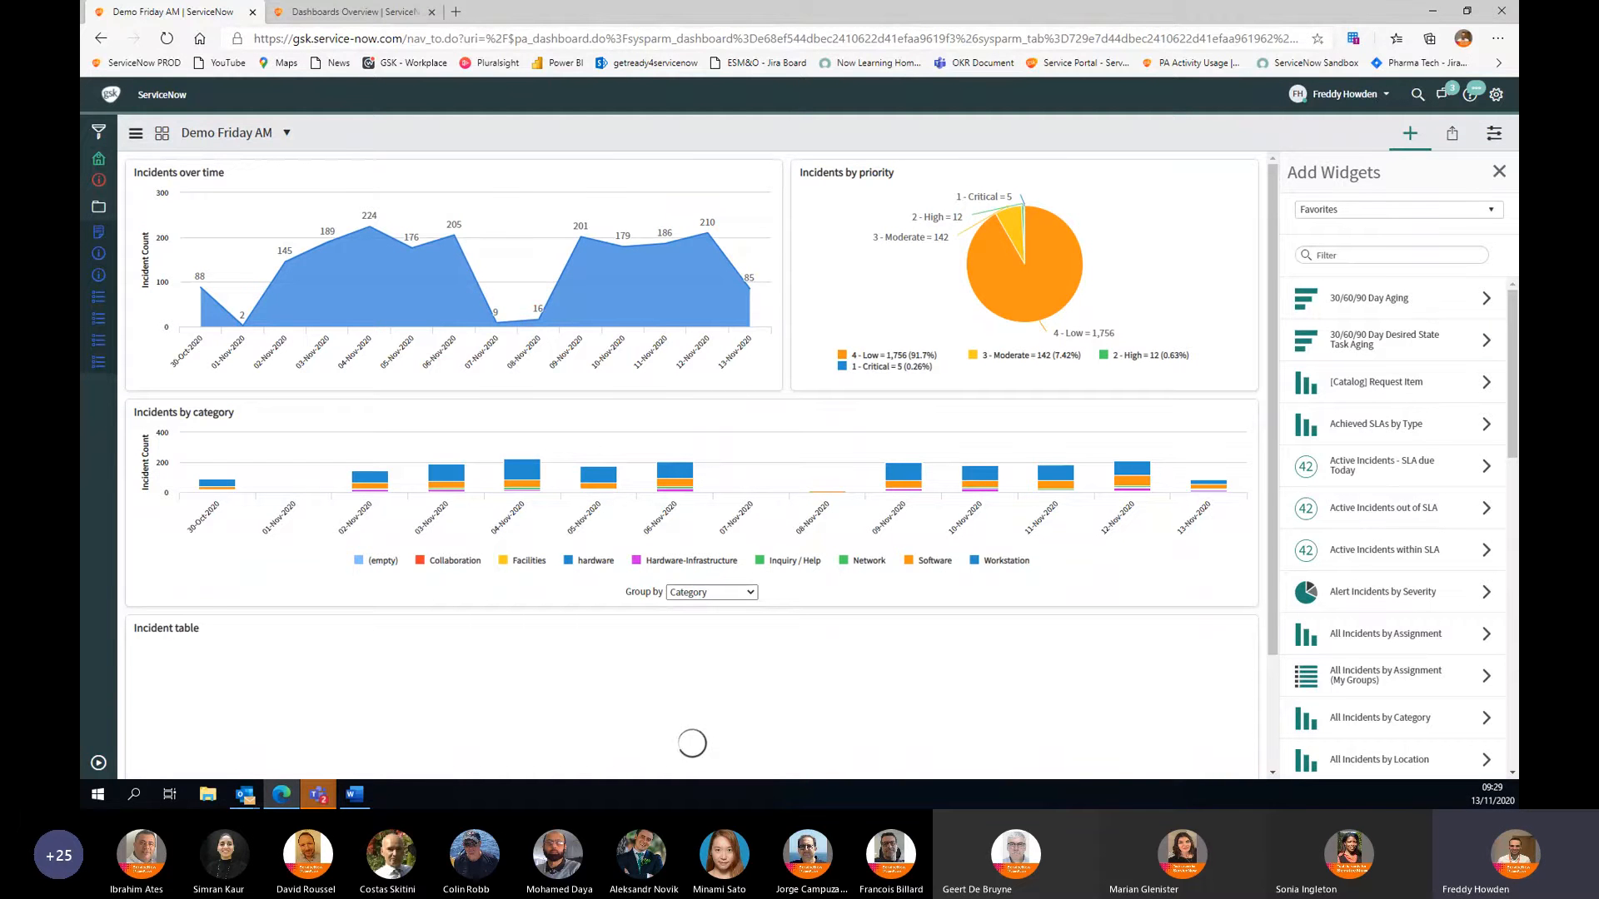
Step: Add another #New Report widget from the Reports category to the Demo Friday AM dashboard and open its configuration
click(1405, 211)
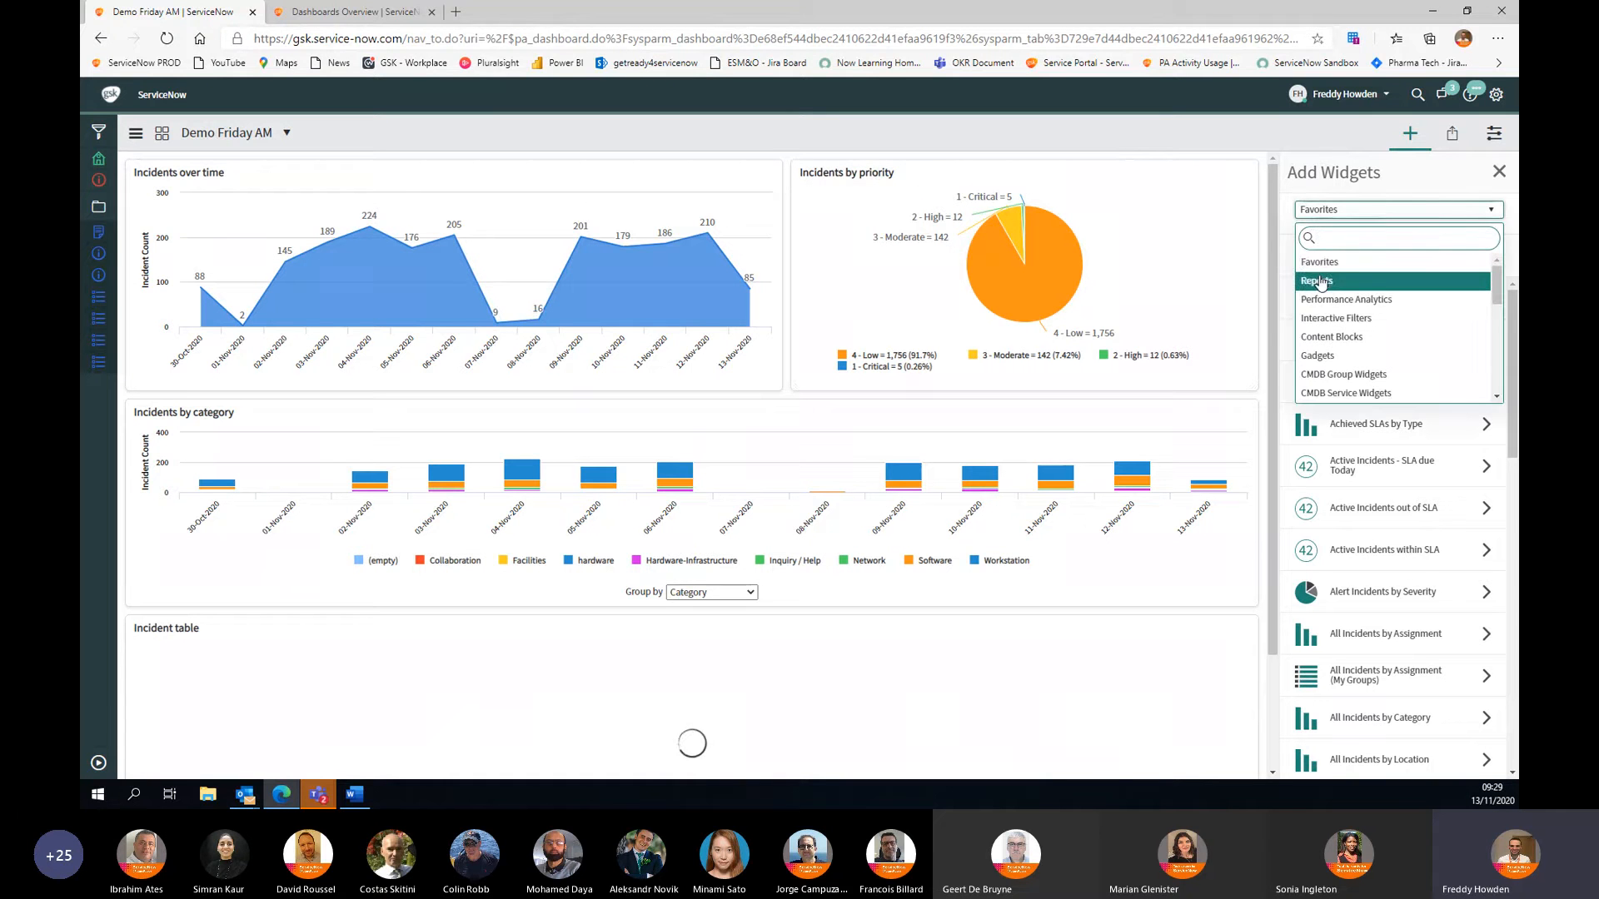
click(1364, 288)
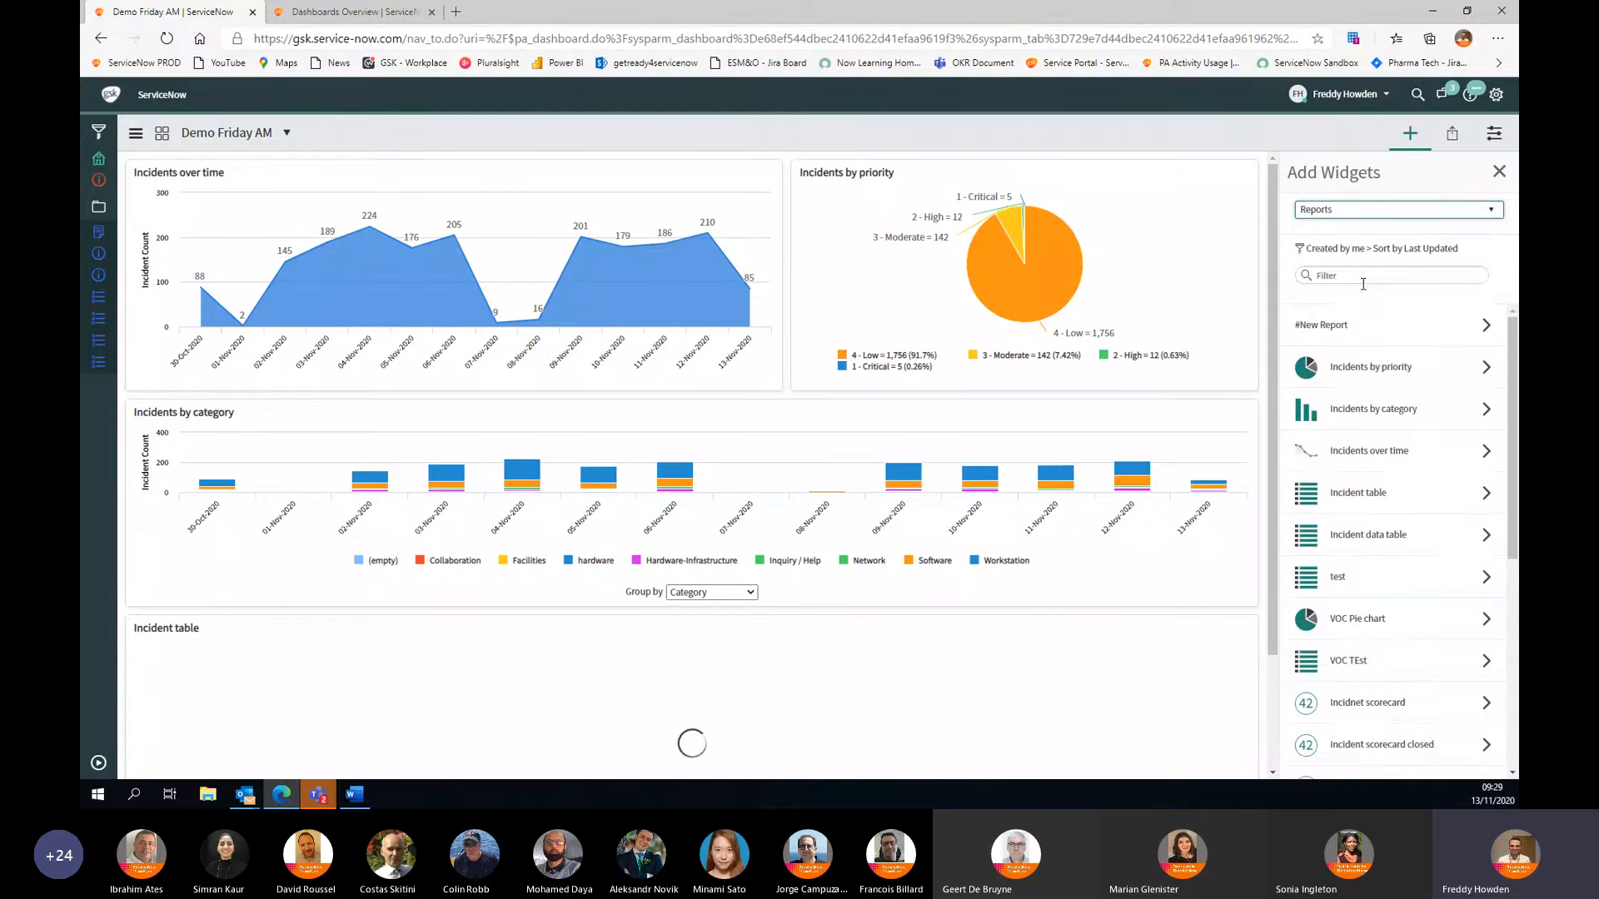
click(1321, 324)
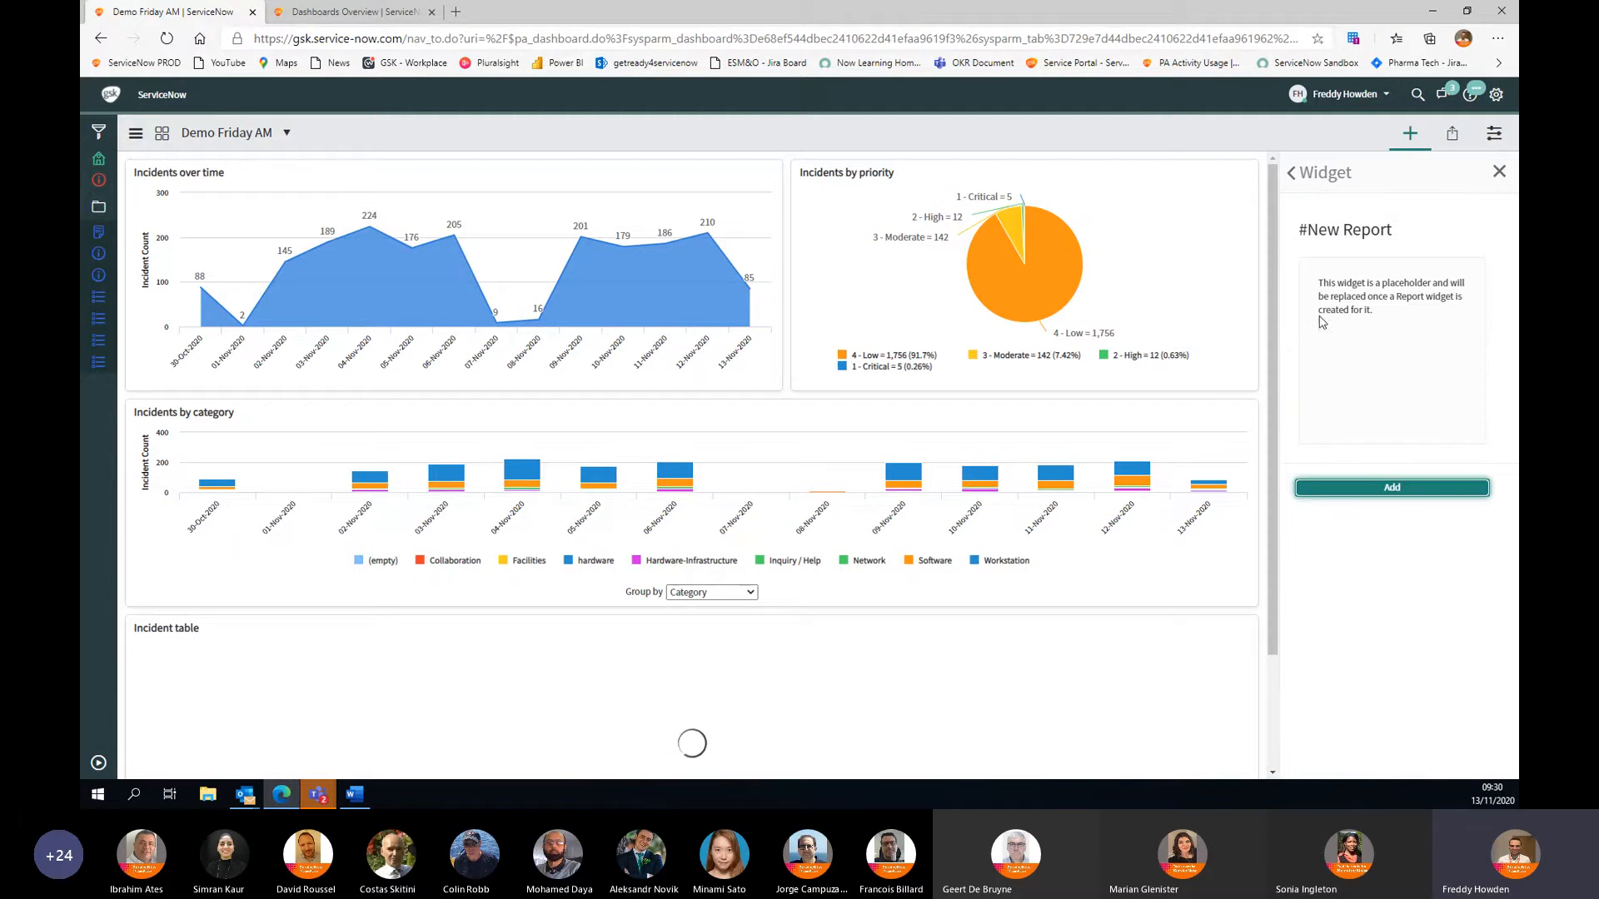
click(1354, 489)
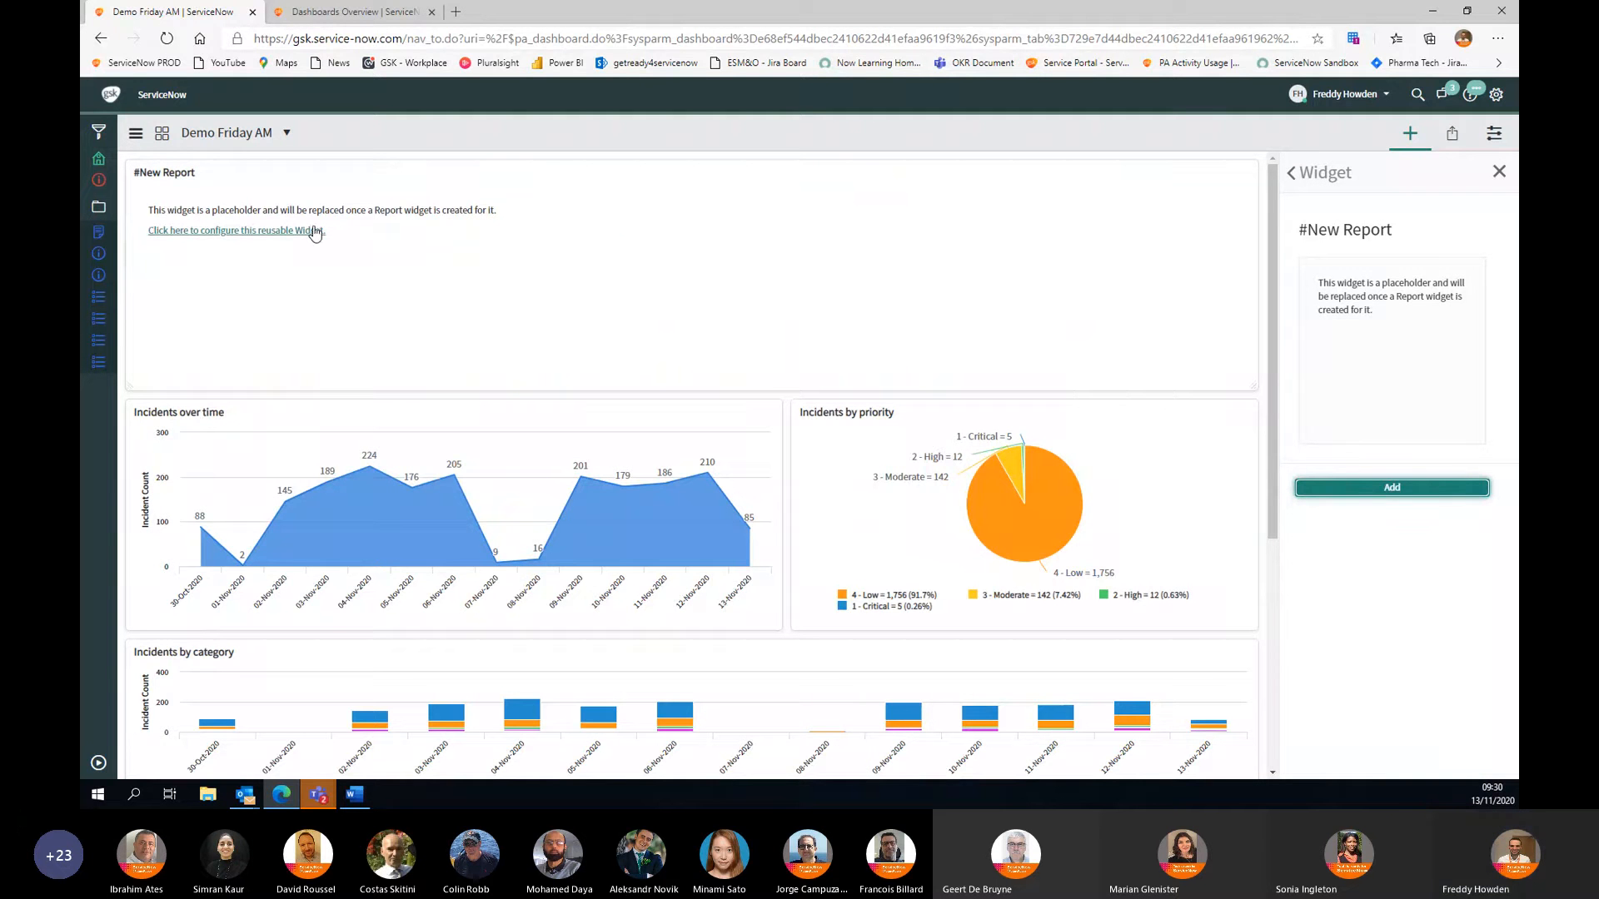
click(219, 236)
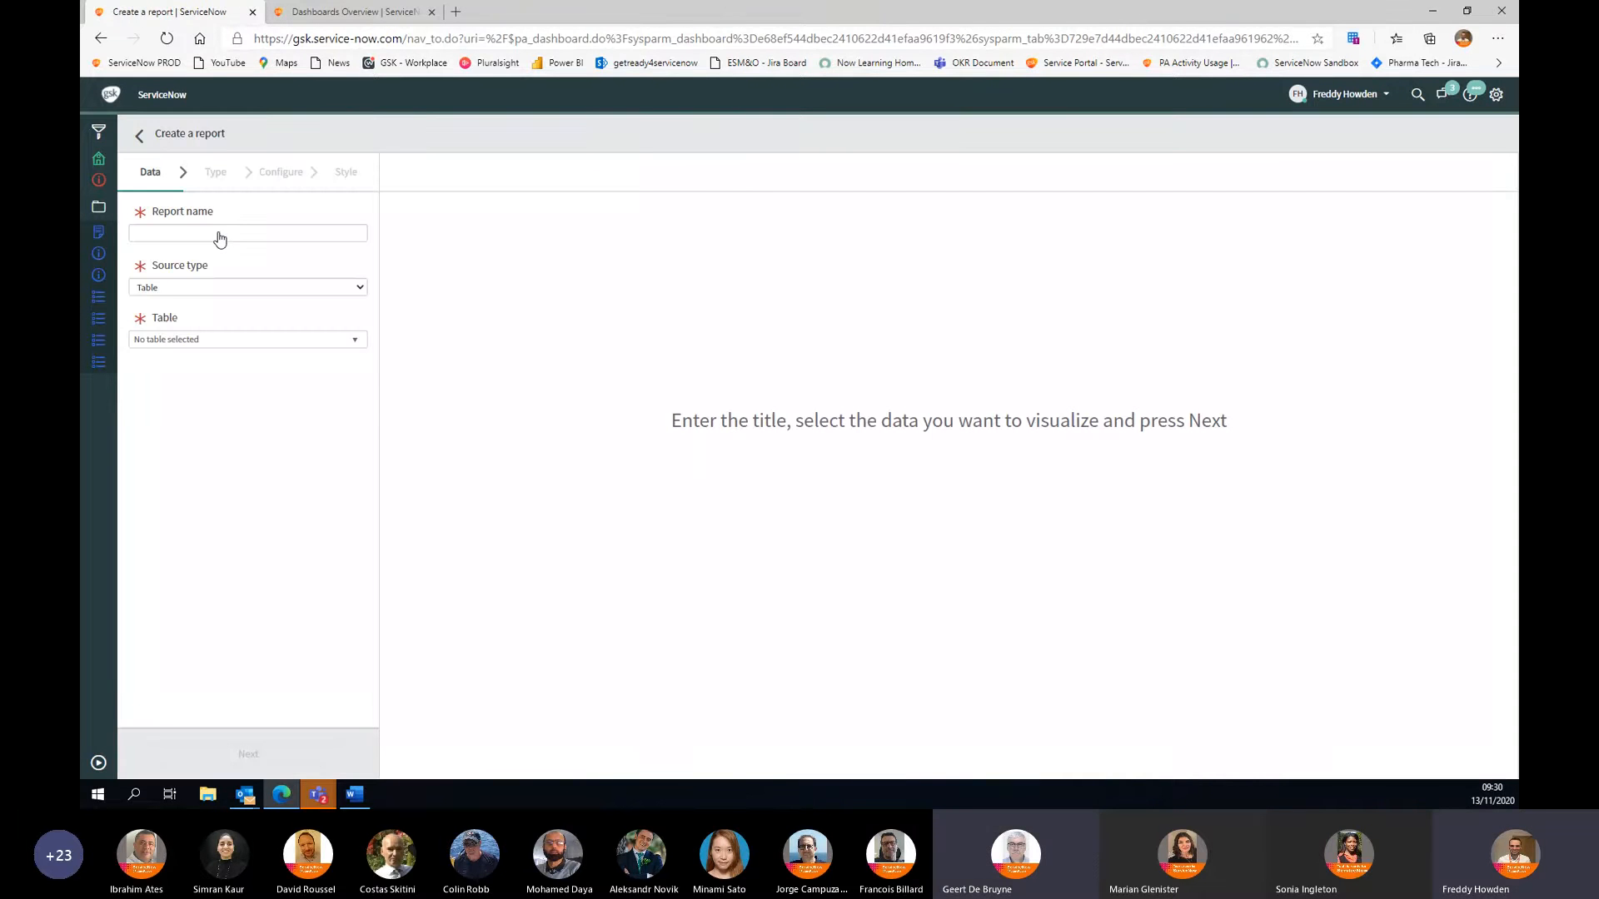
Step: Name the new report "Total incident count" and select Incident [incident] as its source table
click(206, 232)
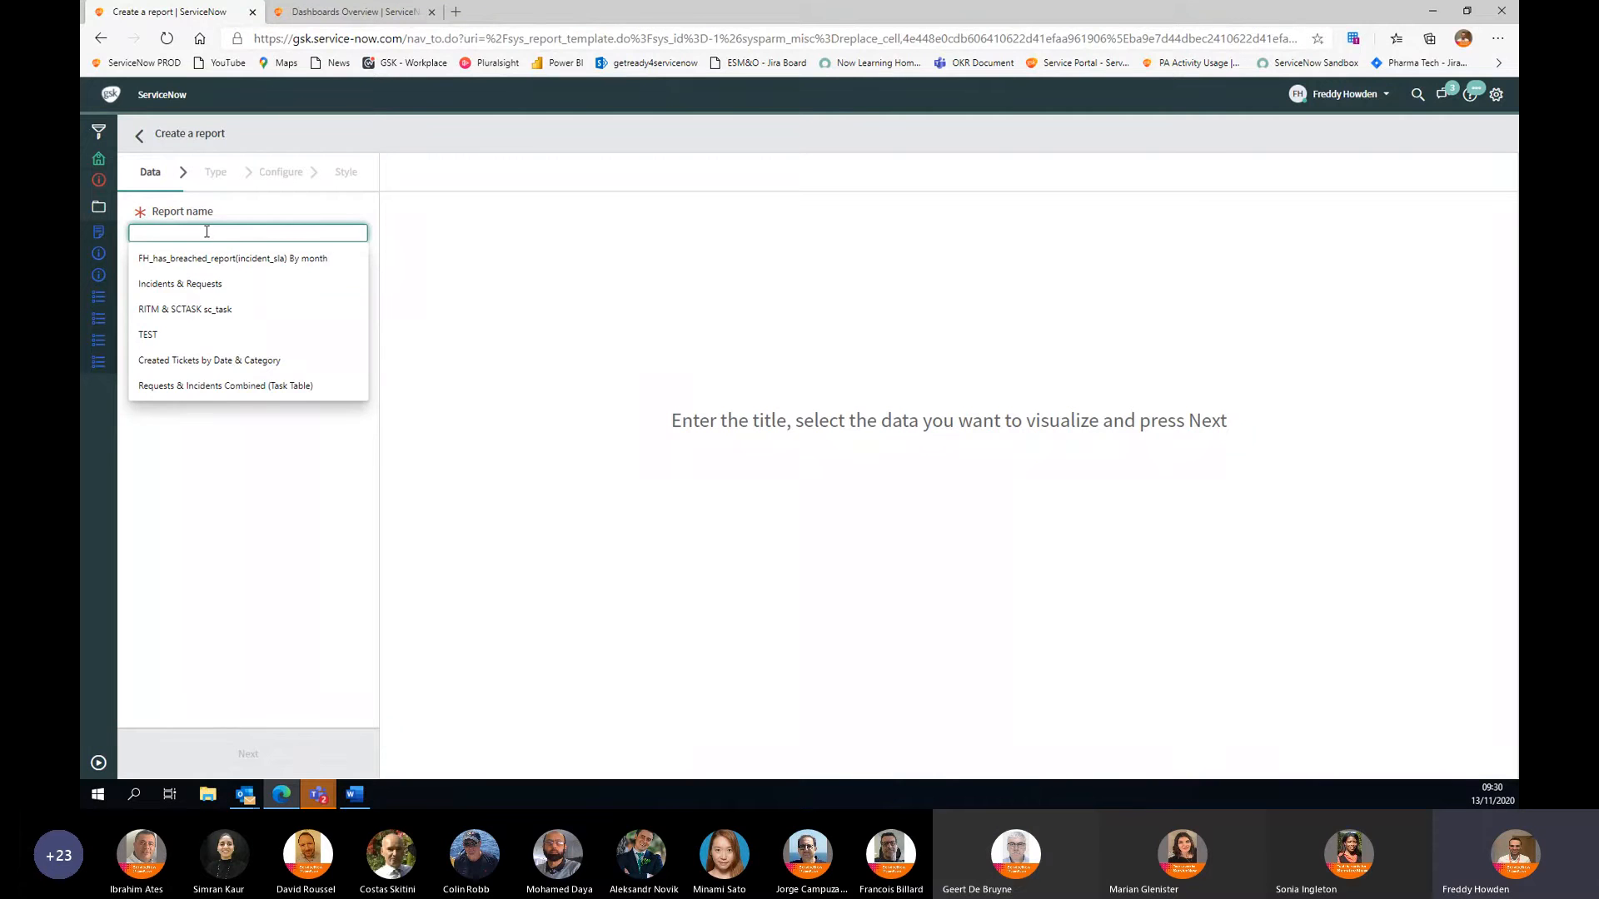
text(Total)
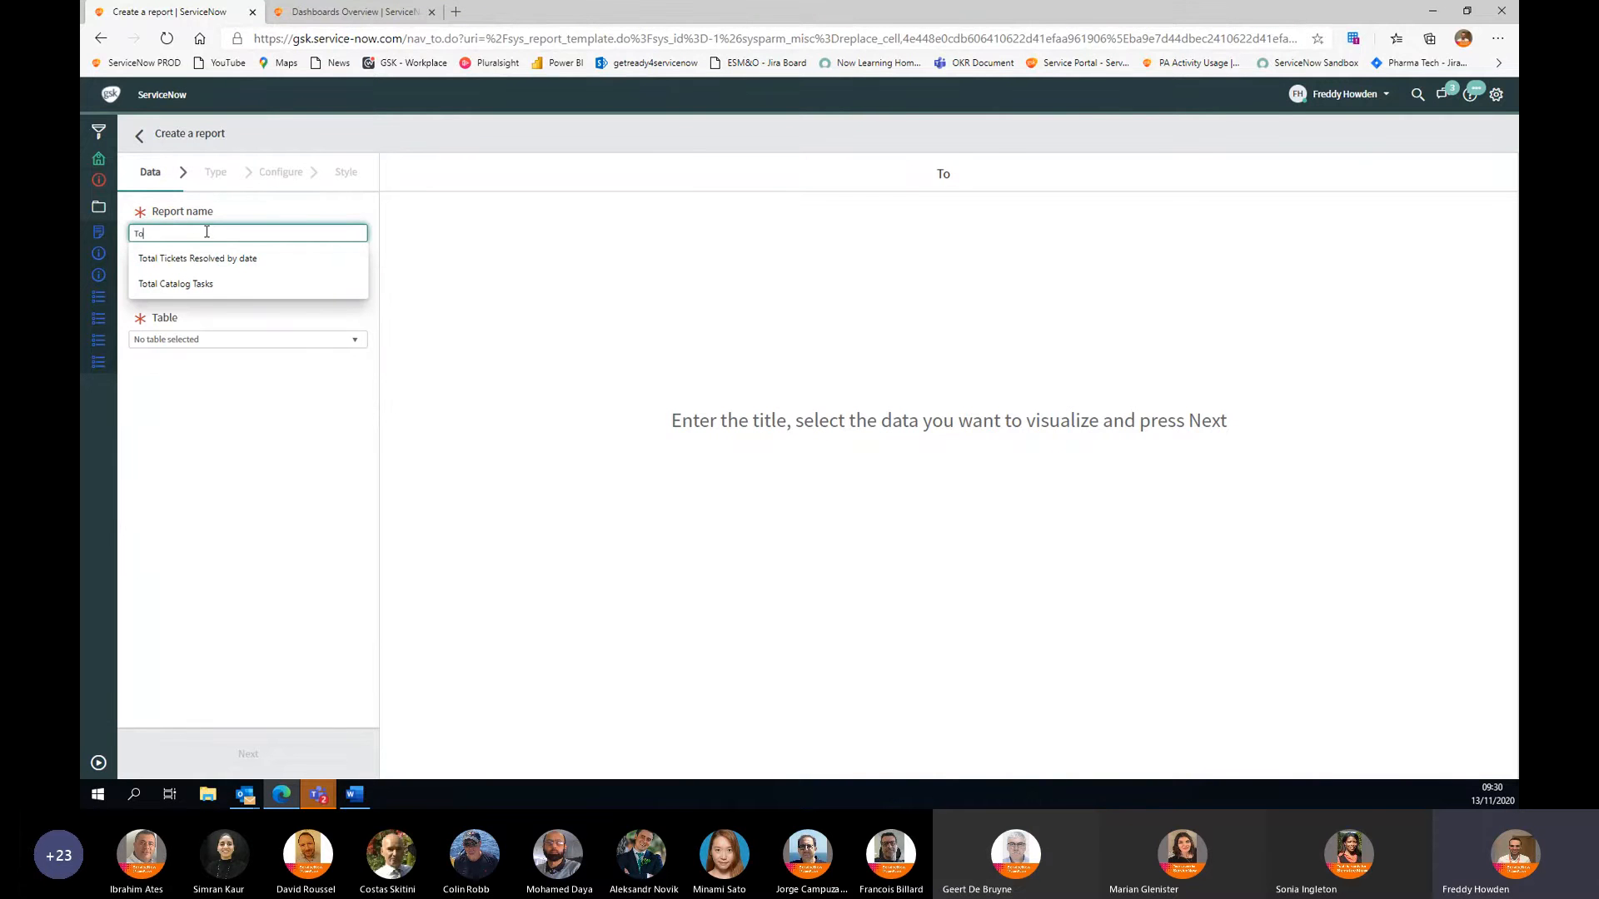
text(in)
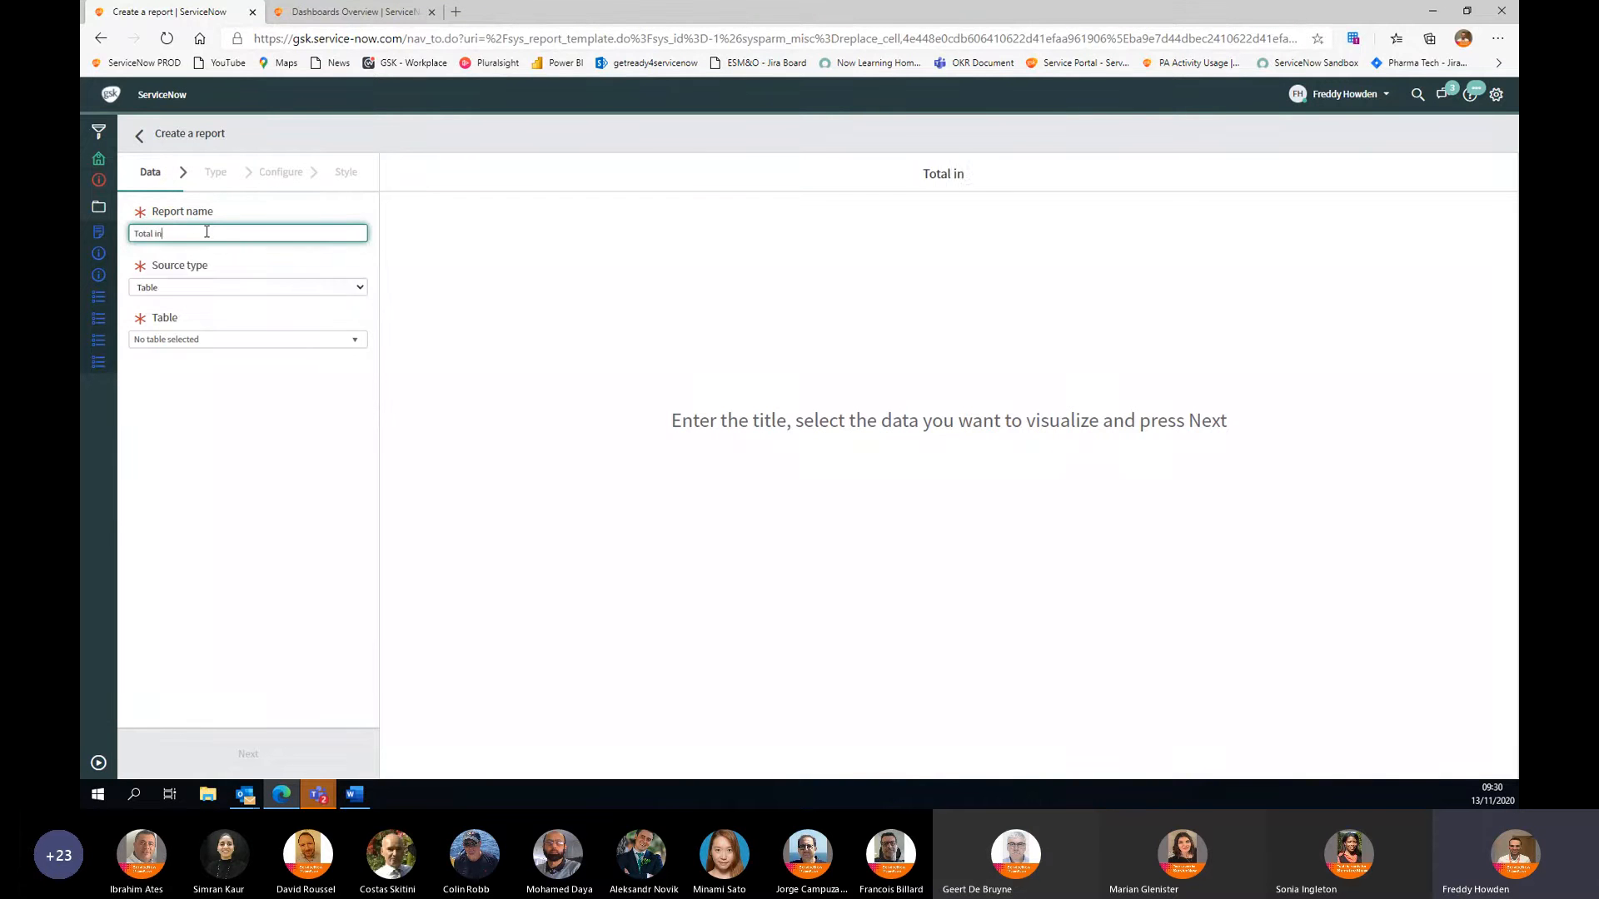
text(cident count)
click(332, 342)
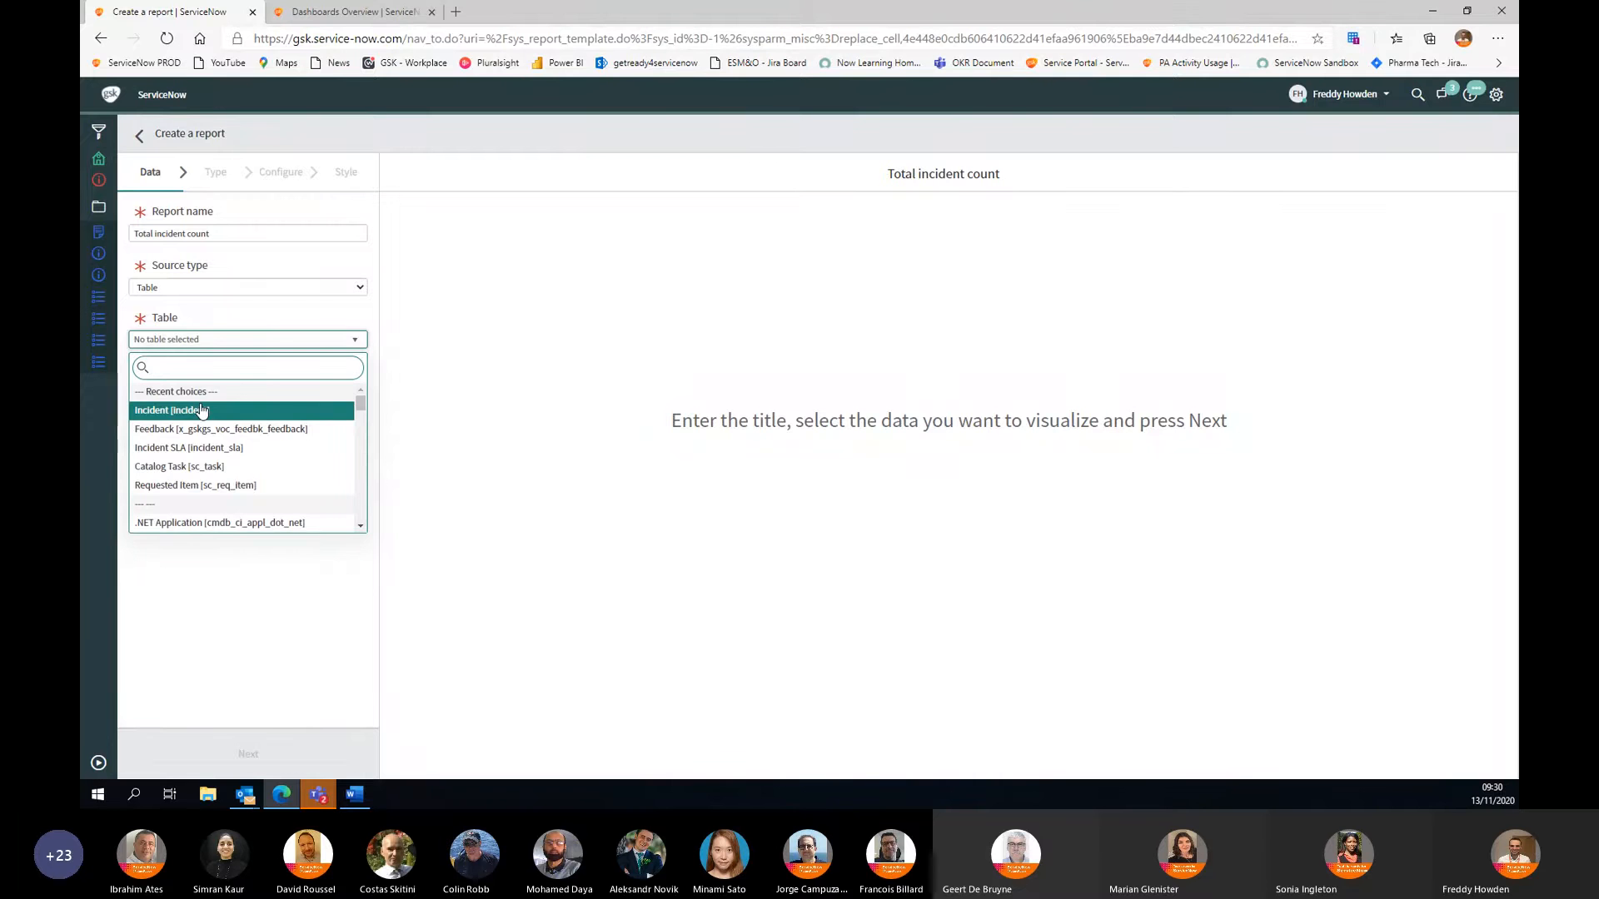
click(201, 409)
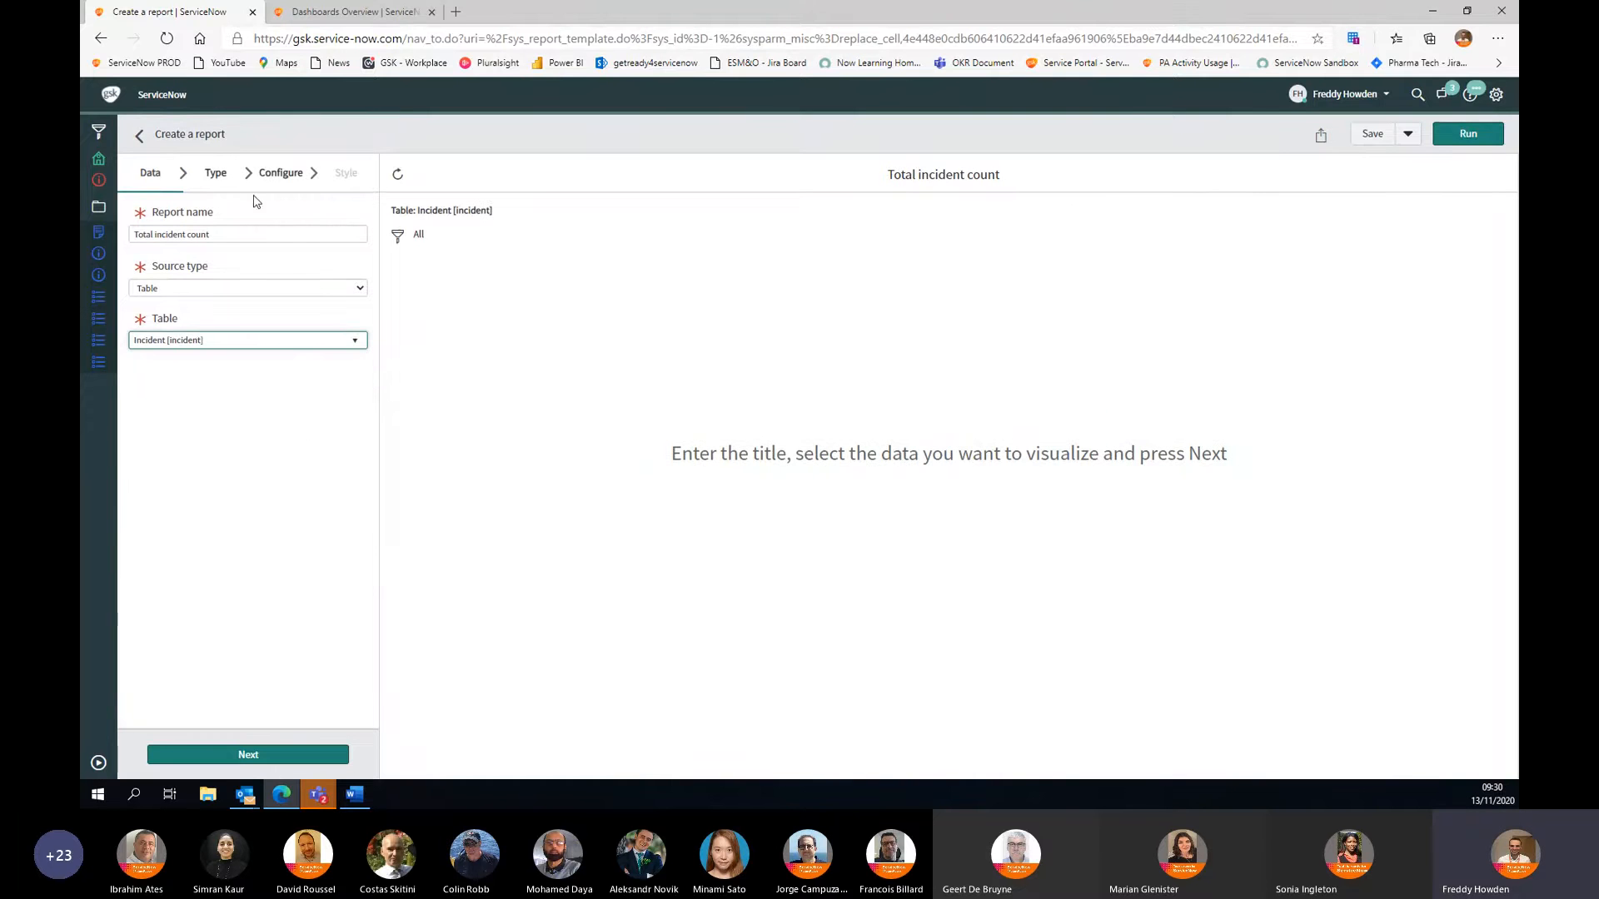
Step: Choose the Single Score visualization for the Total incident count report and run it
click(223, 179)
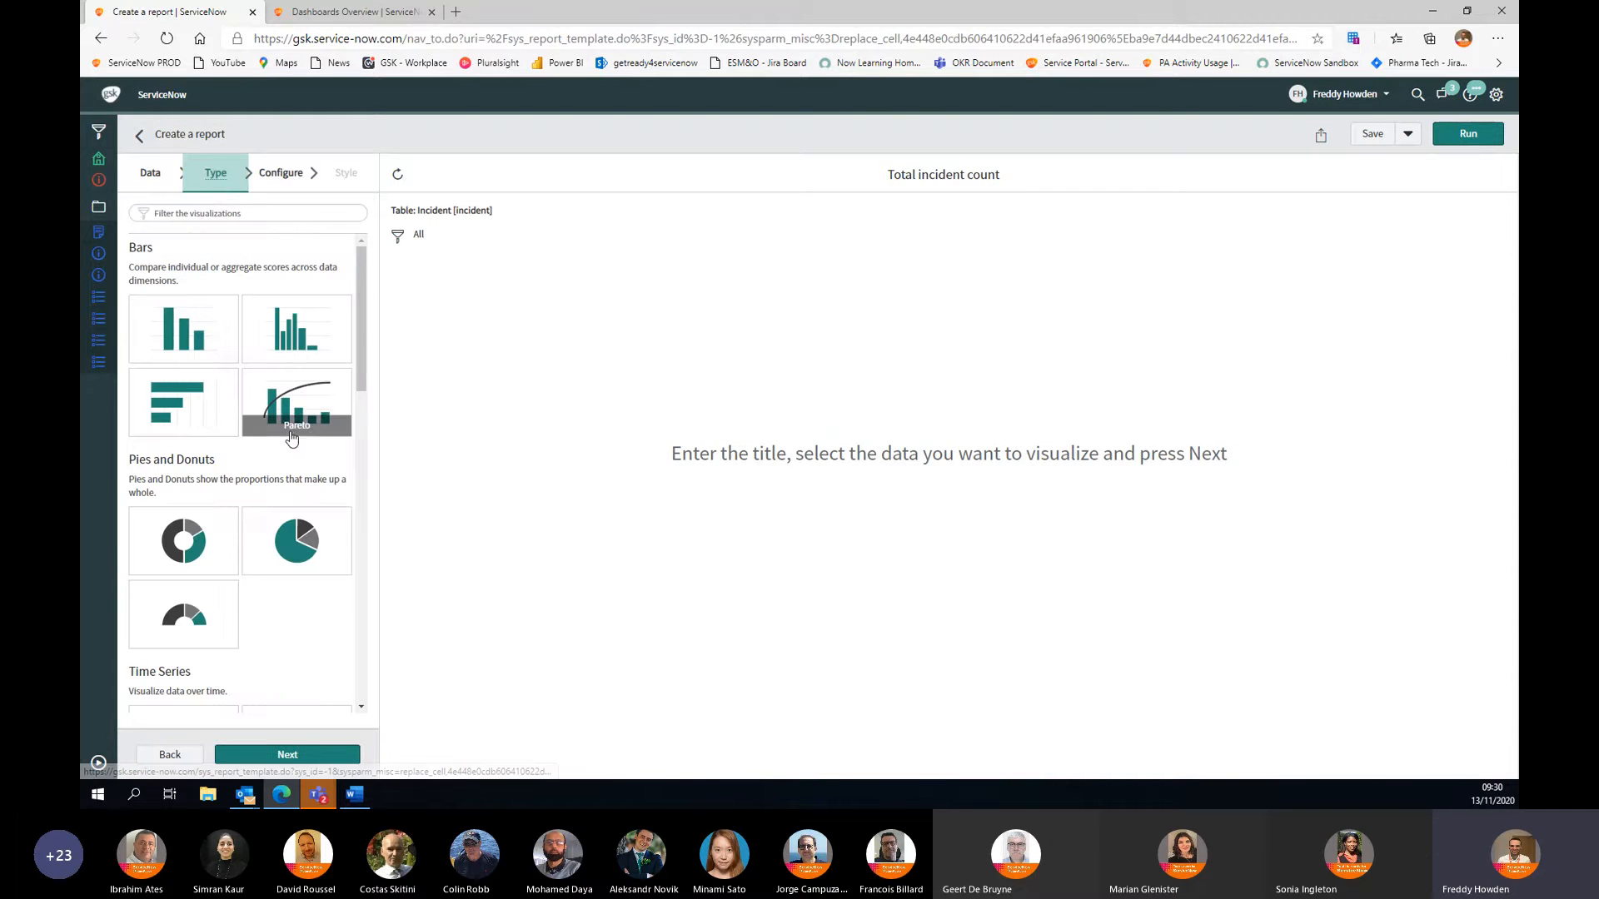
scroll(291, 433, down, 5)
scroll(293, 450, down, 5)
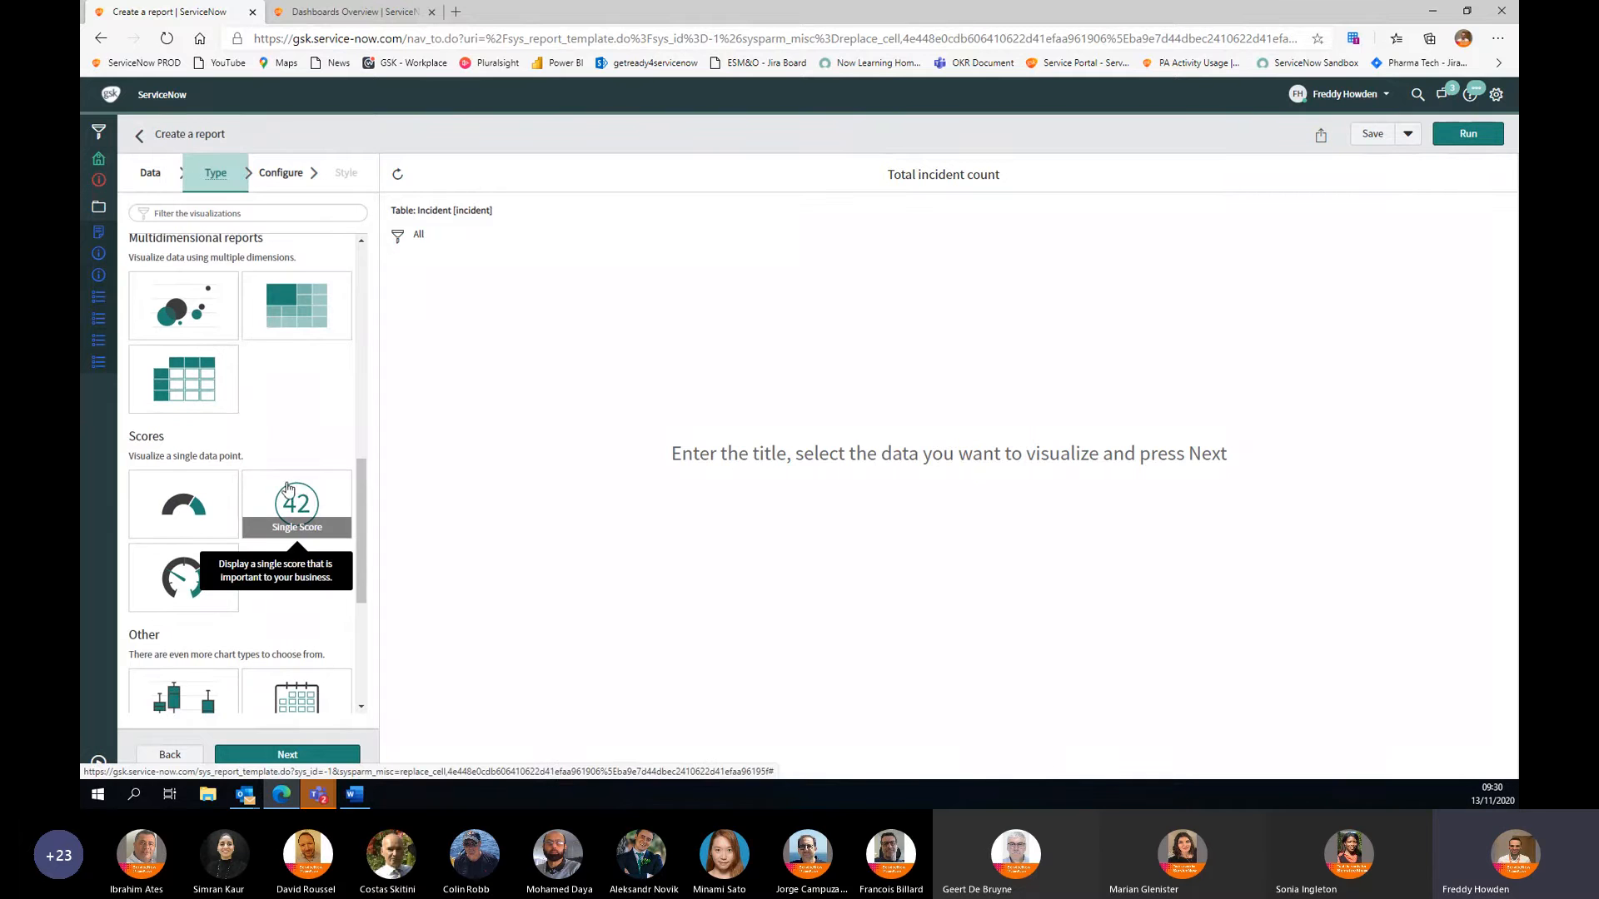
click(288, 488)
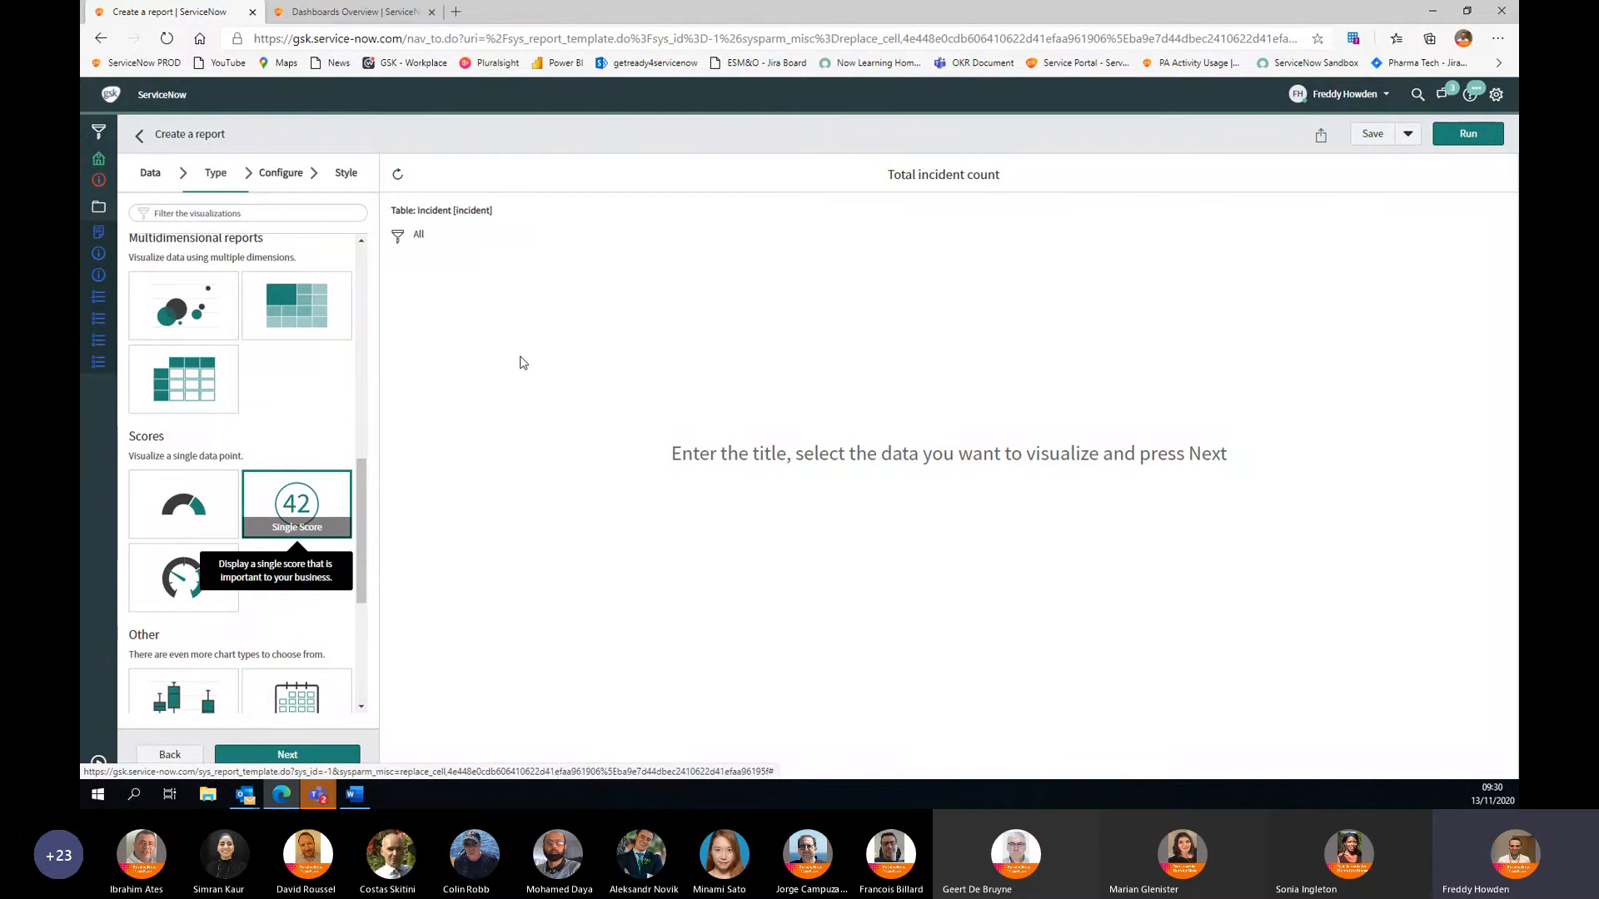
click(1459, 136)
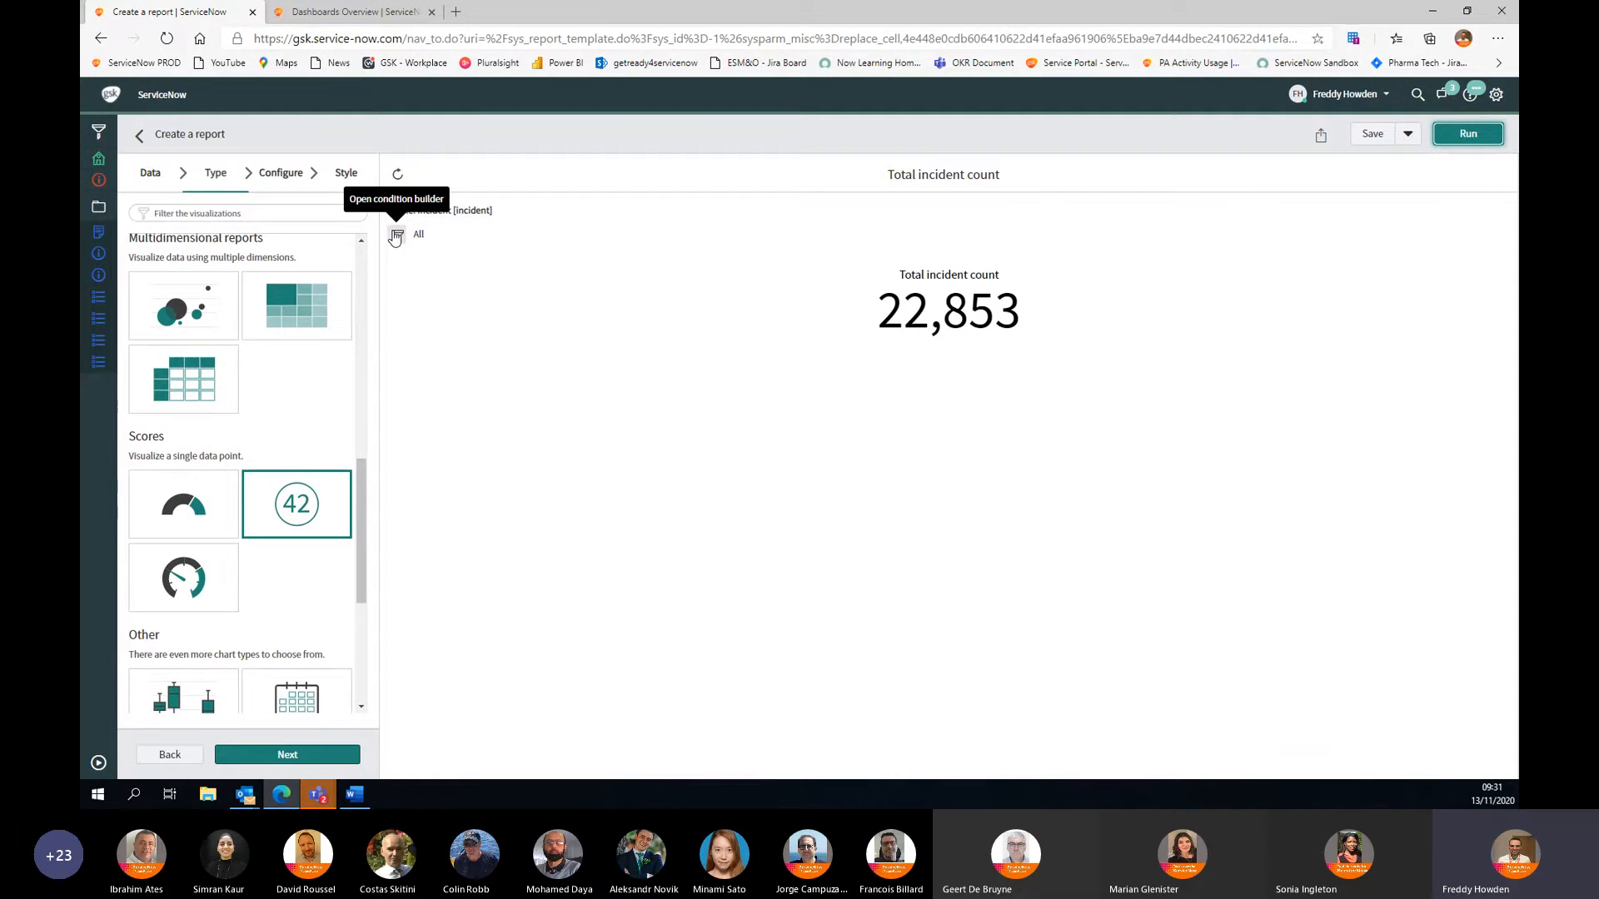
Step: Filter the Total incident count report to Assignment group starts with "sitesupport" and run it
click(395, 236)
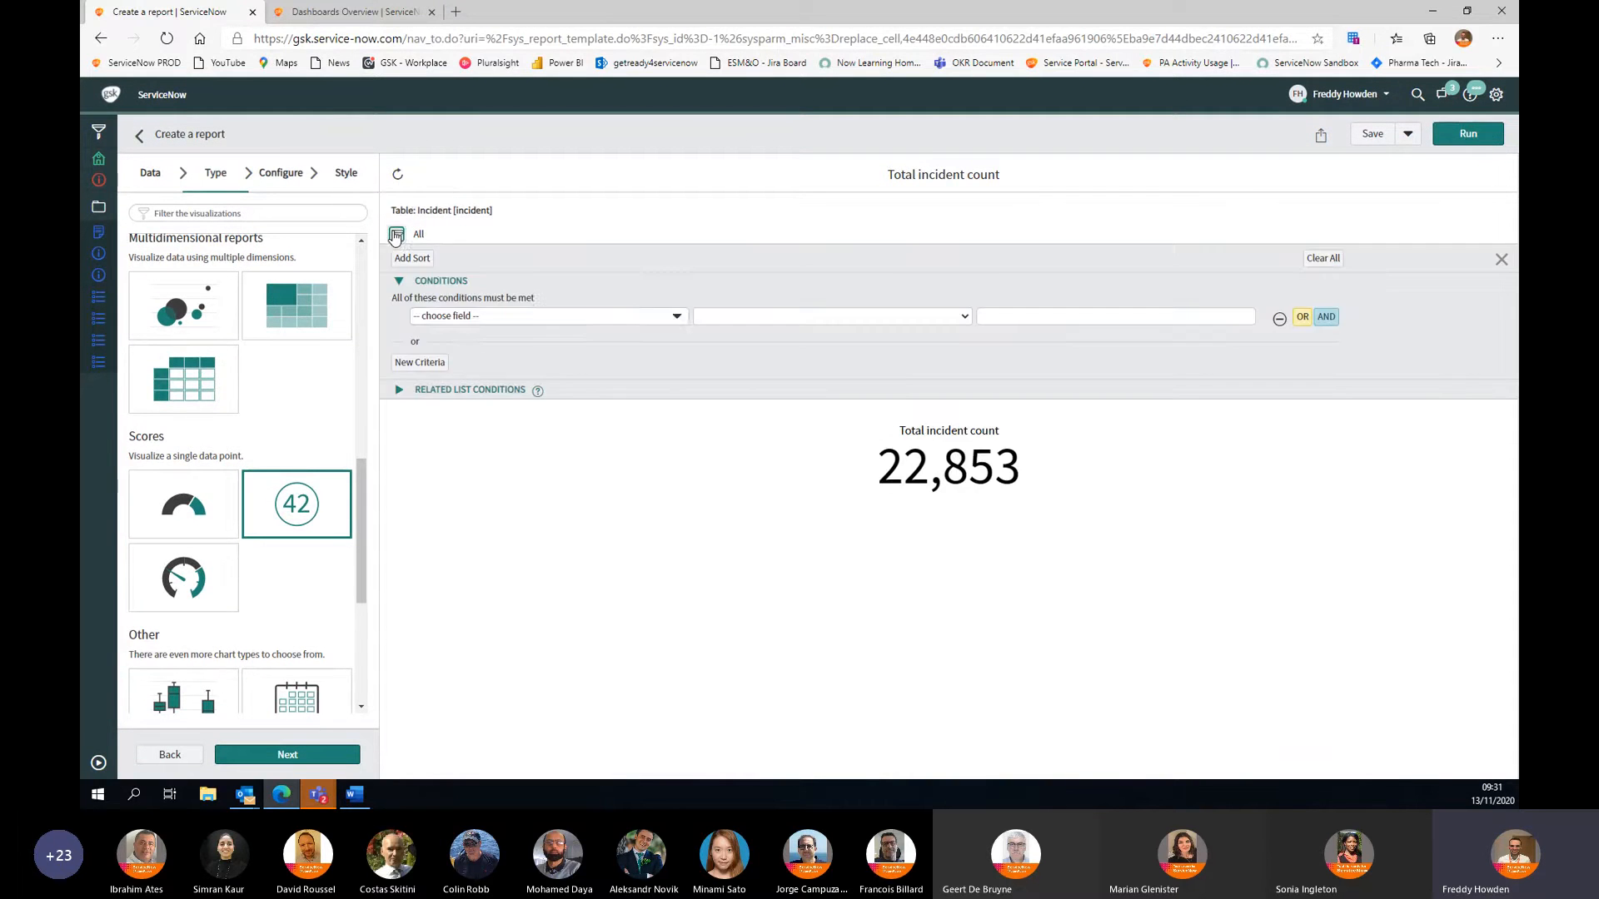
click(537, 324)
text(assig)
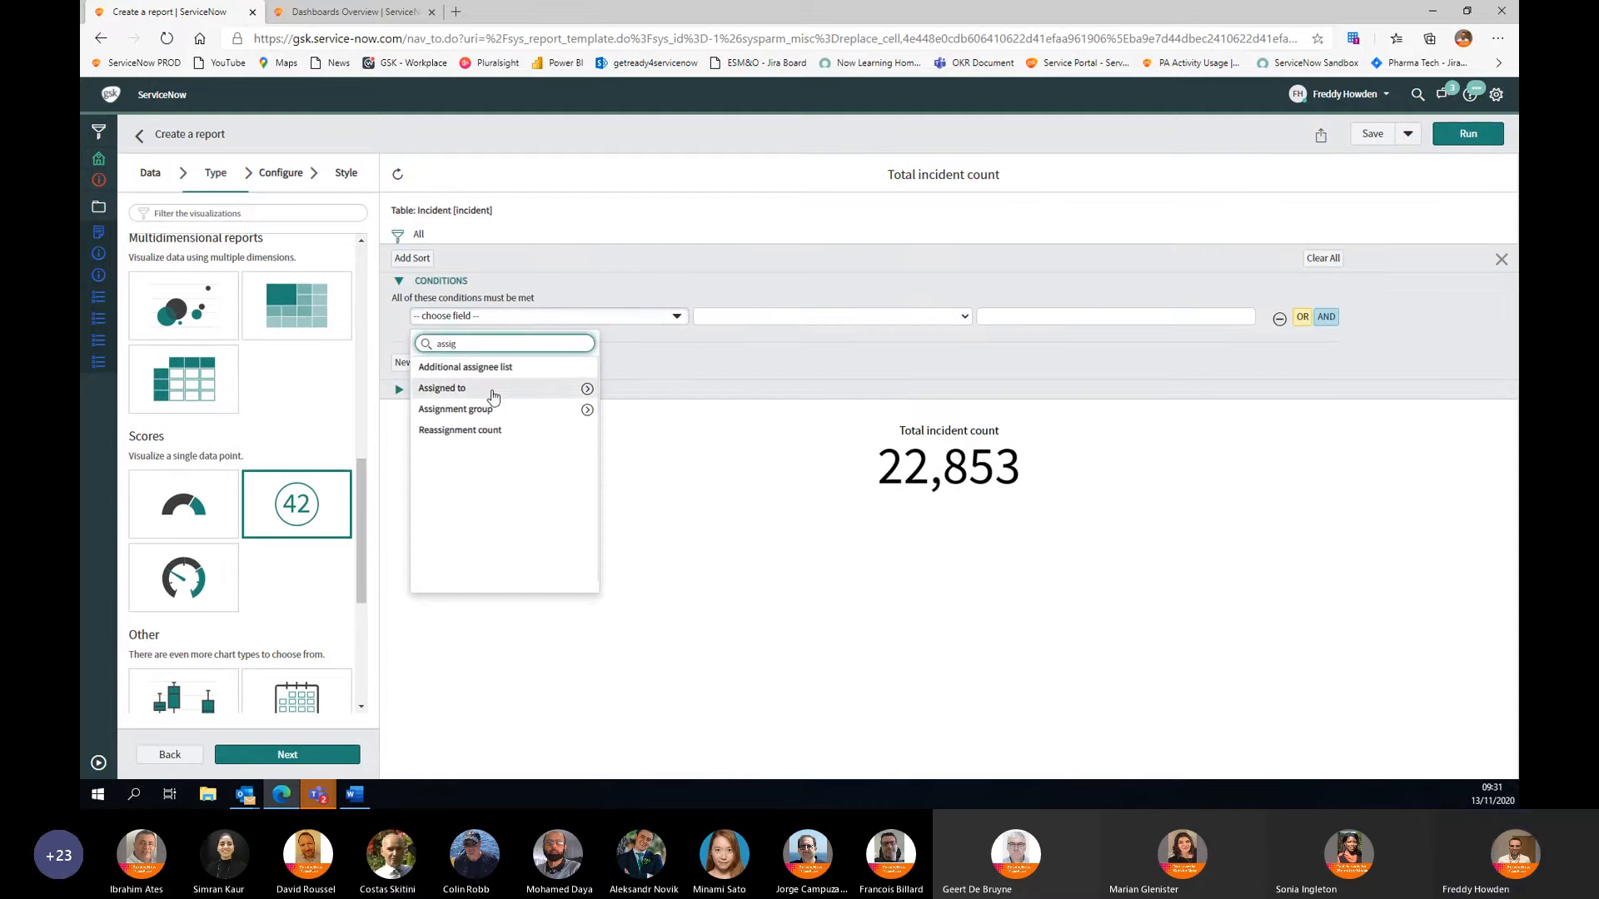
click(491, 407)
click(787, 326)
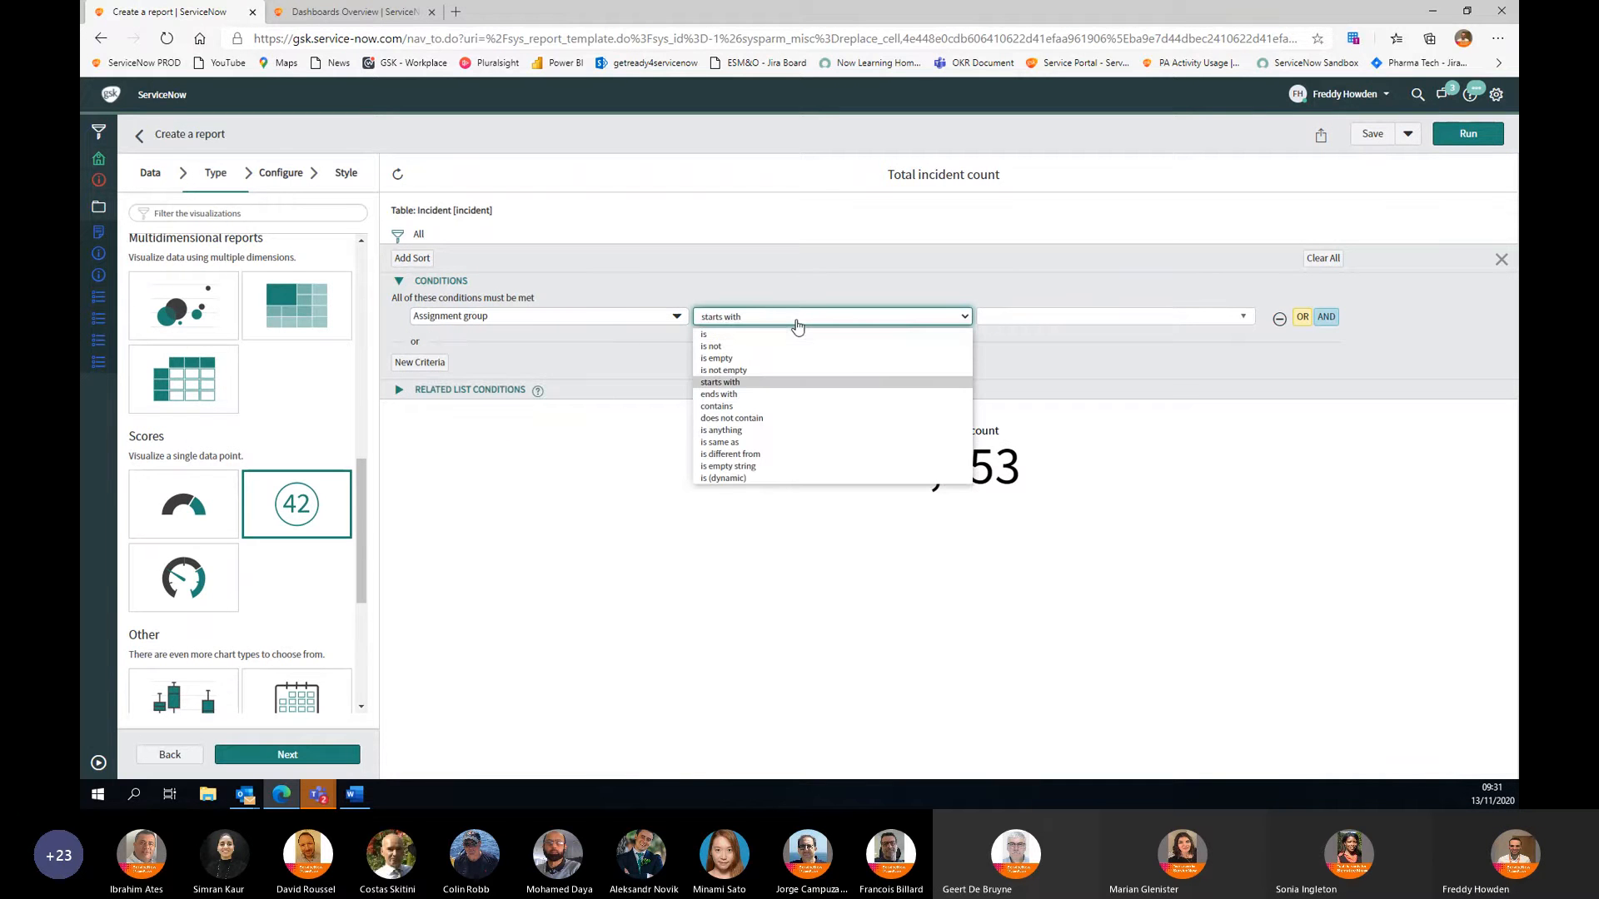
click(750, 381)
click(1033, 318)
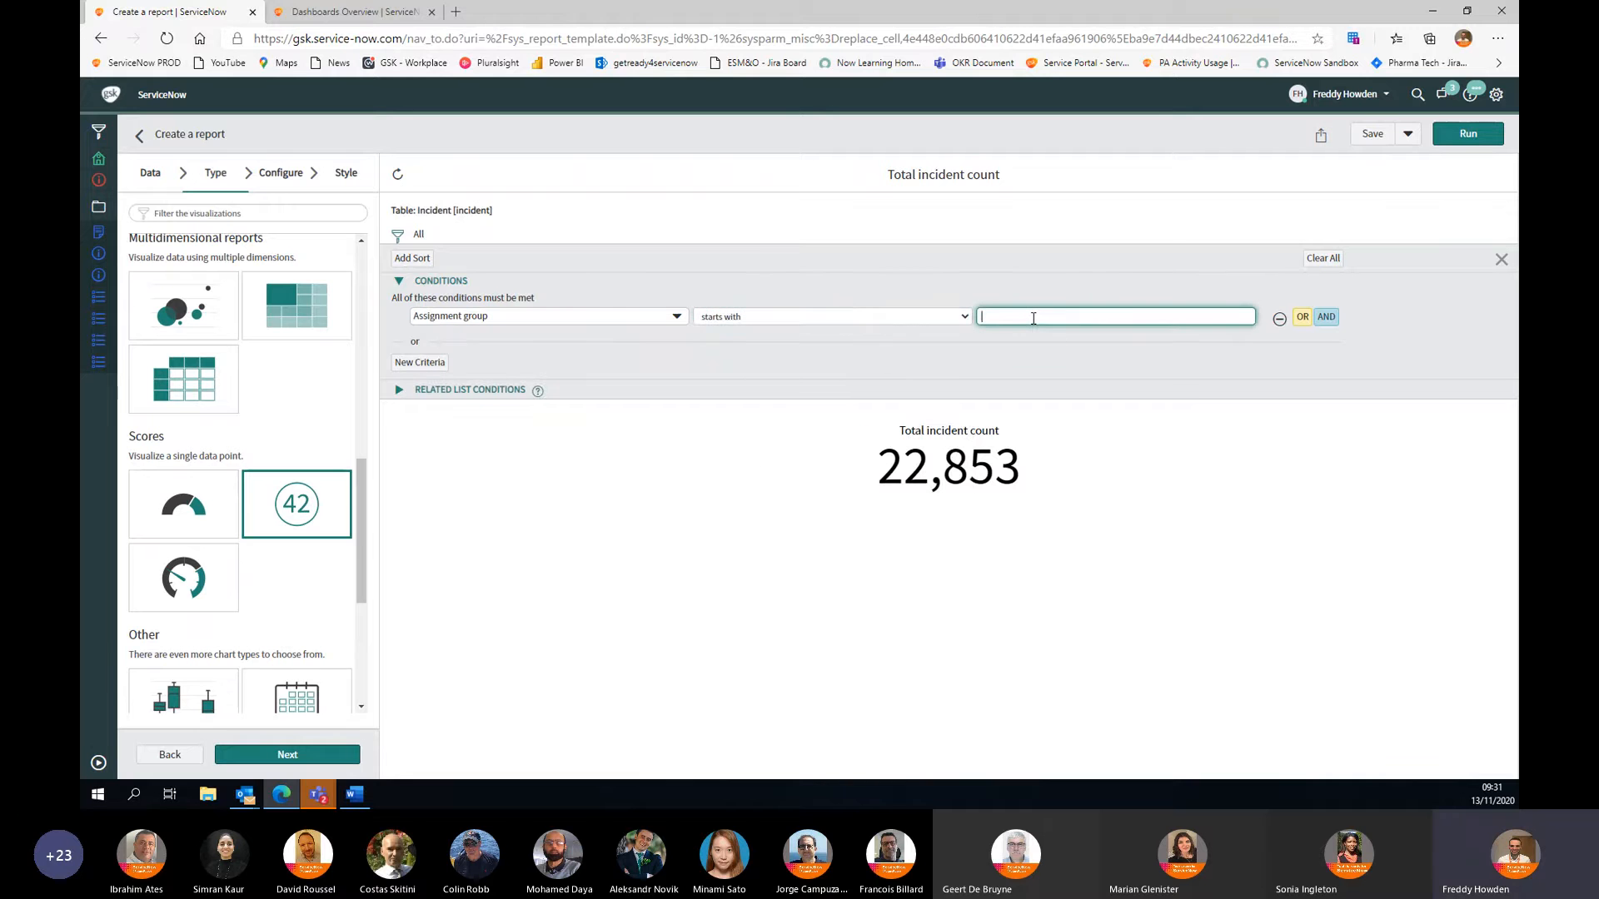
text(sitesupport)
click(1482, 137)
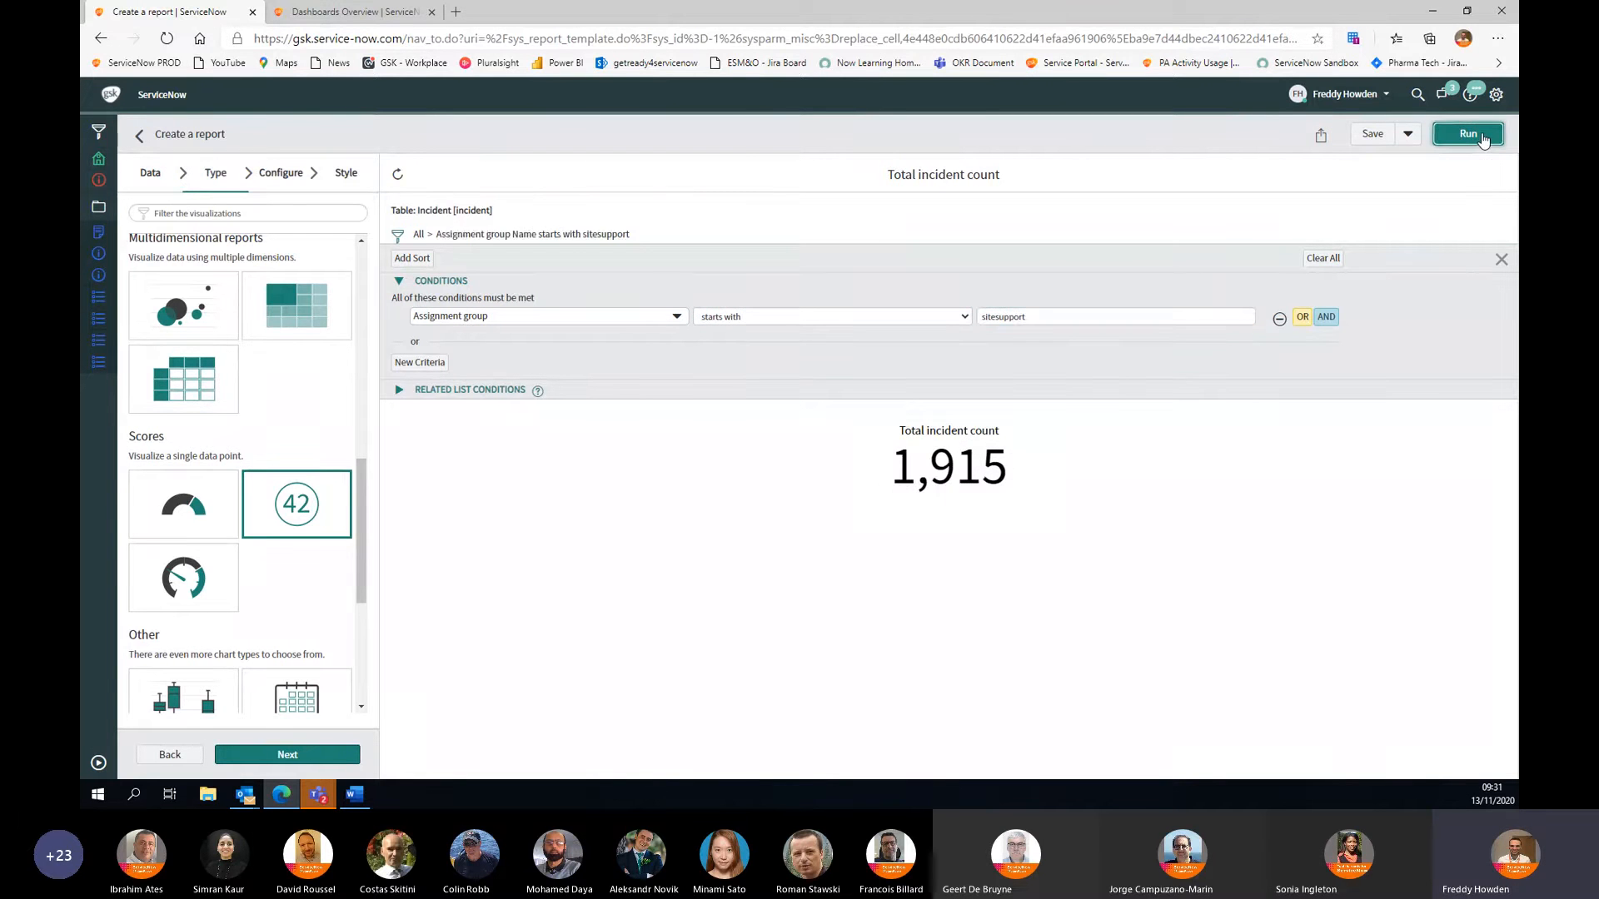
mouse_move(924, 496)
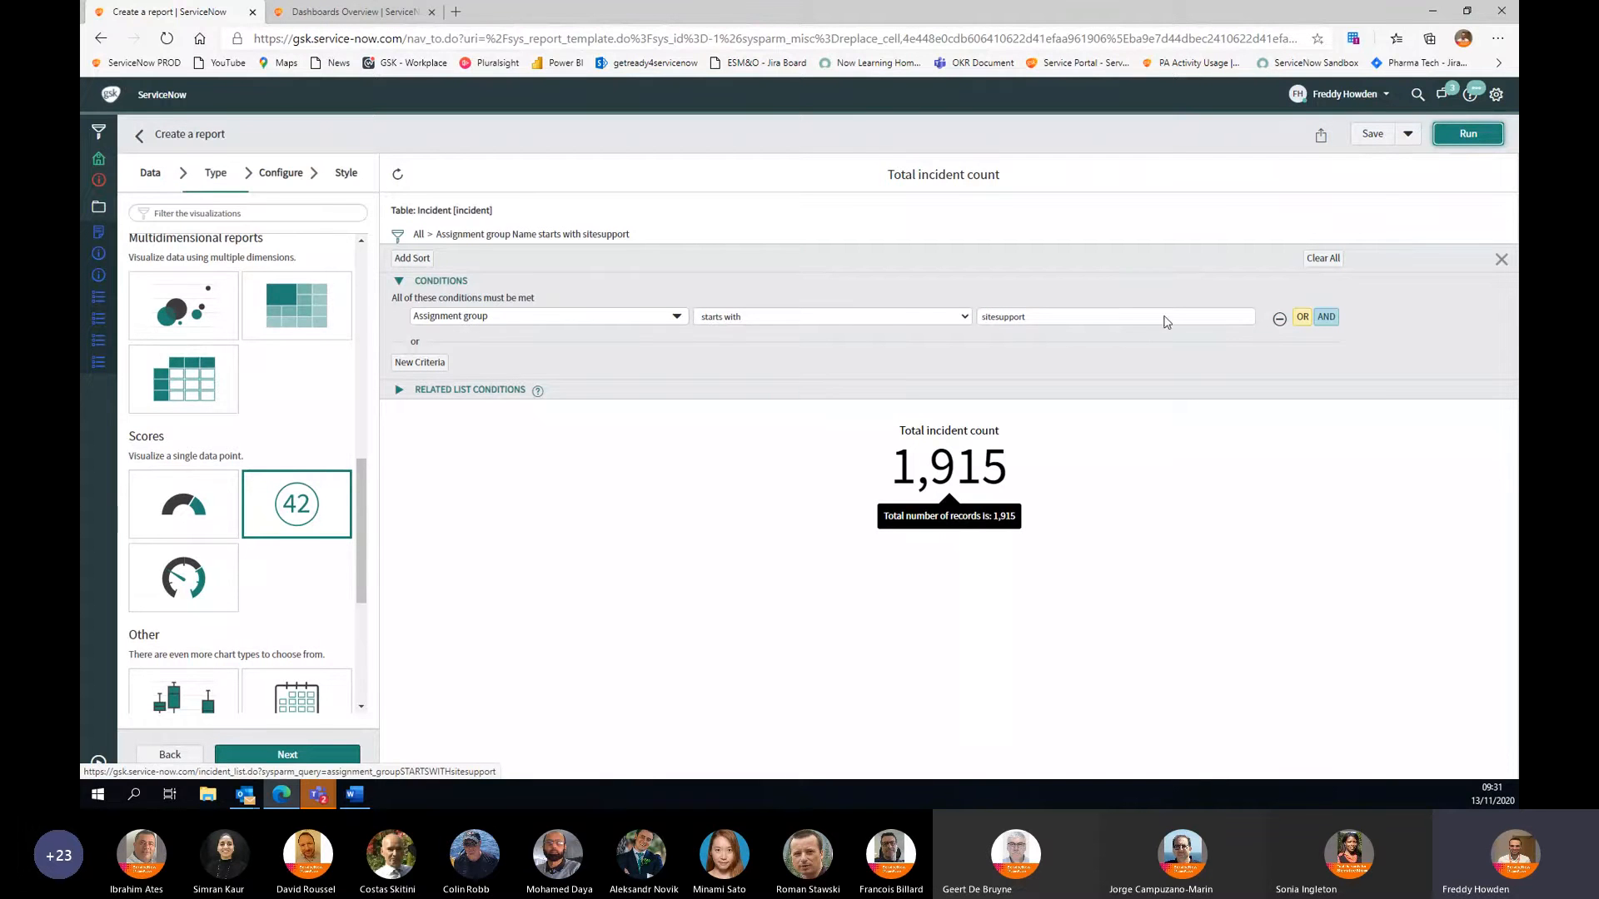
Step: Save the Total incident count report and shrink its dashboard widget to a small tile above the Incidents over time chart
click(1373, 134)
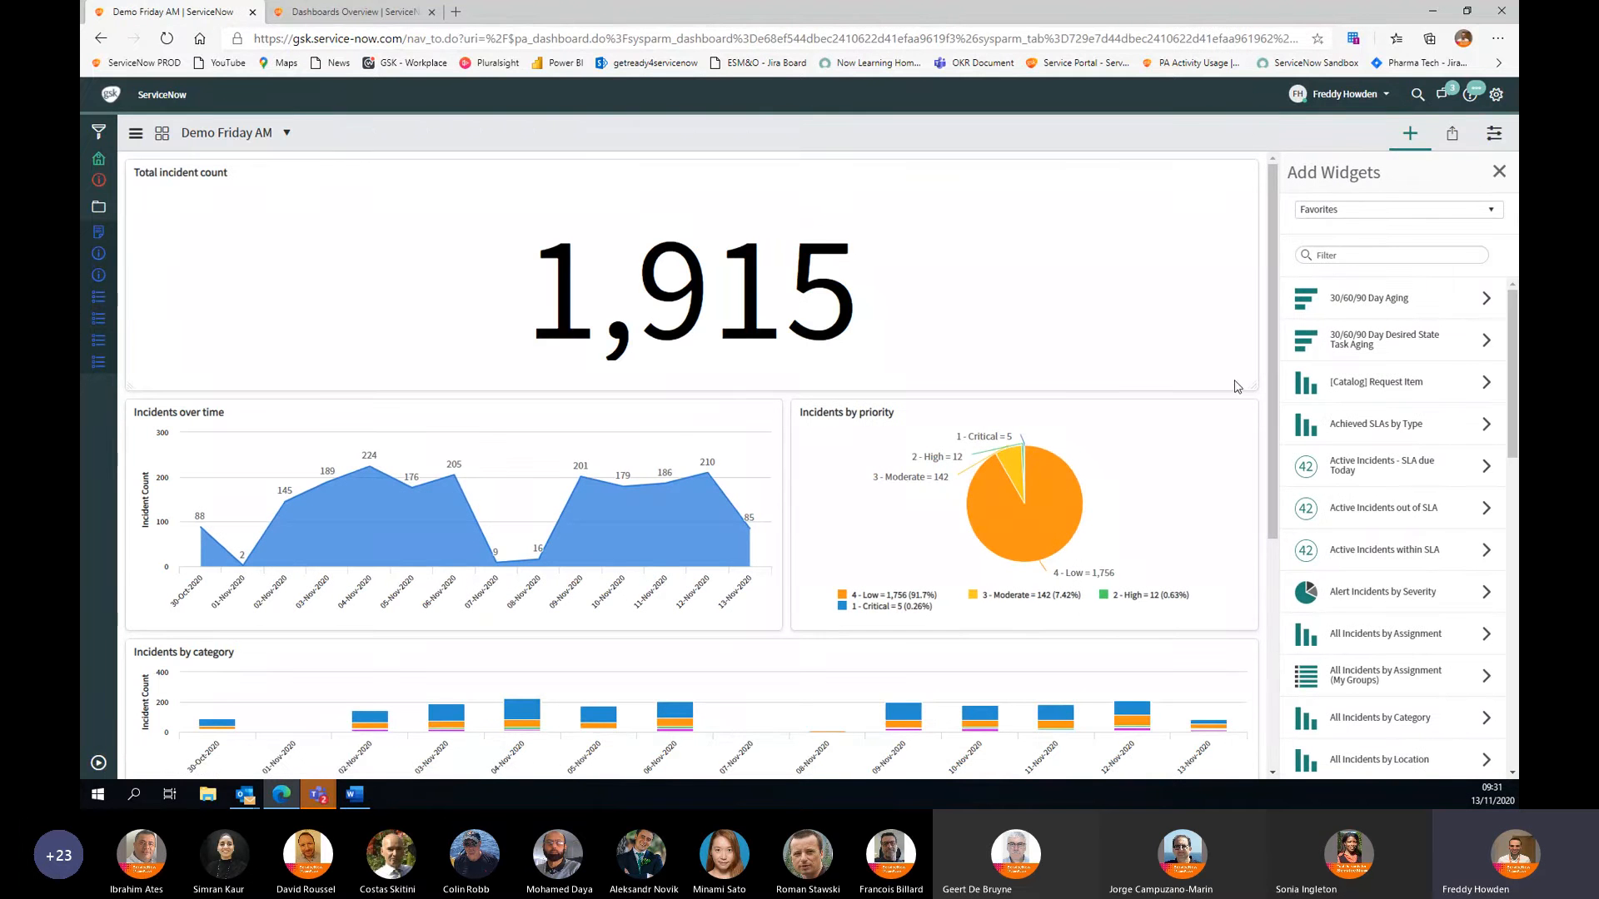
drag(1252, 385, 589, 291)
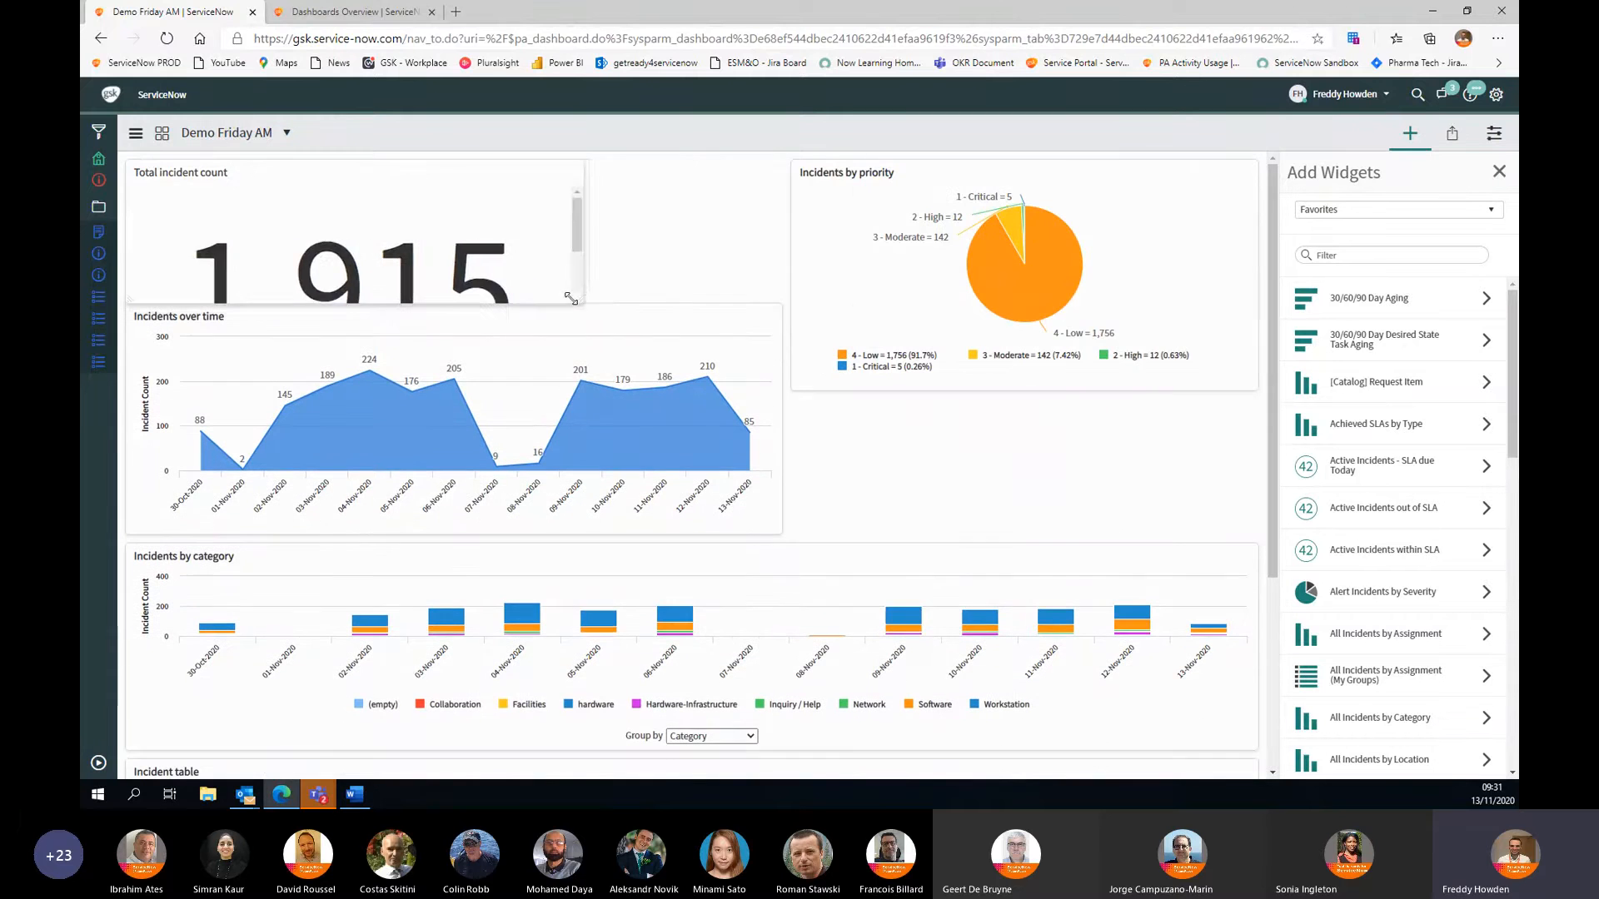
drag(592, 216, 461, 214)
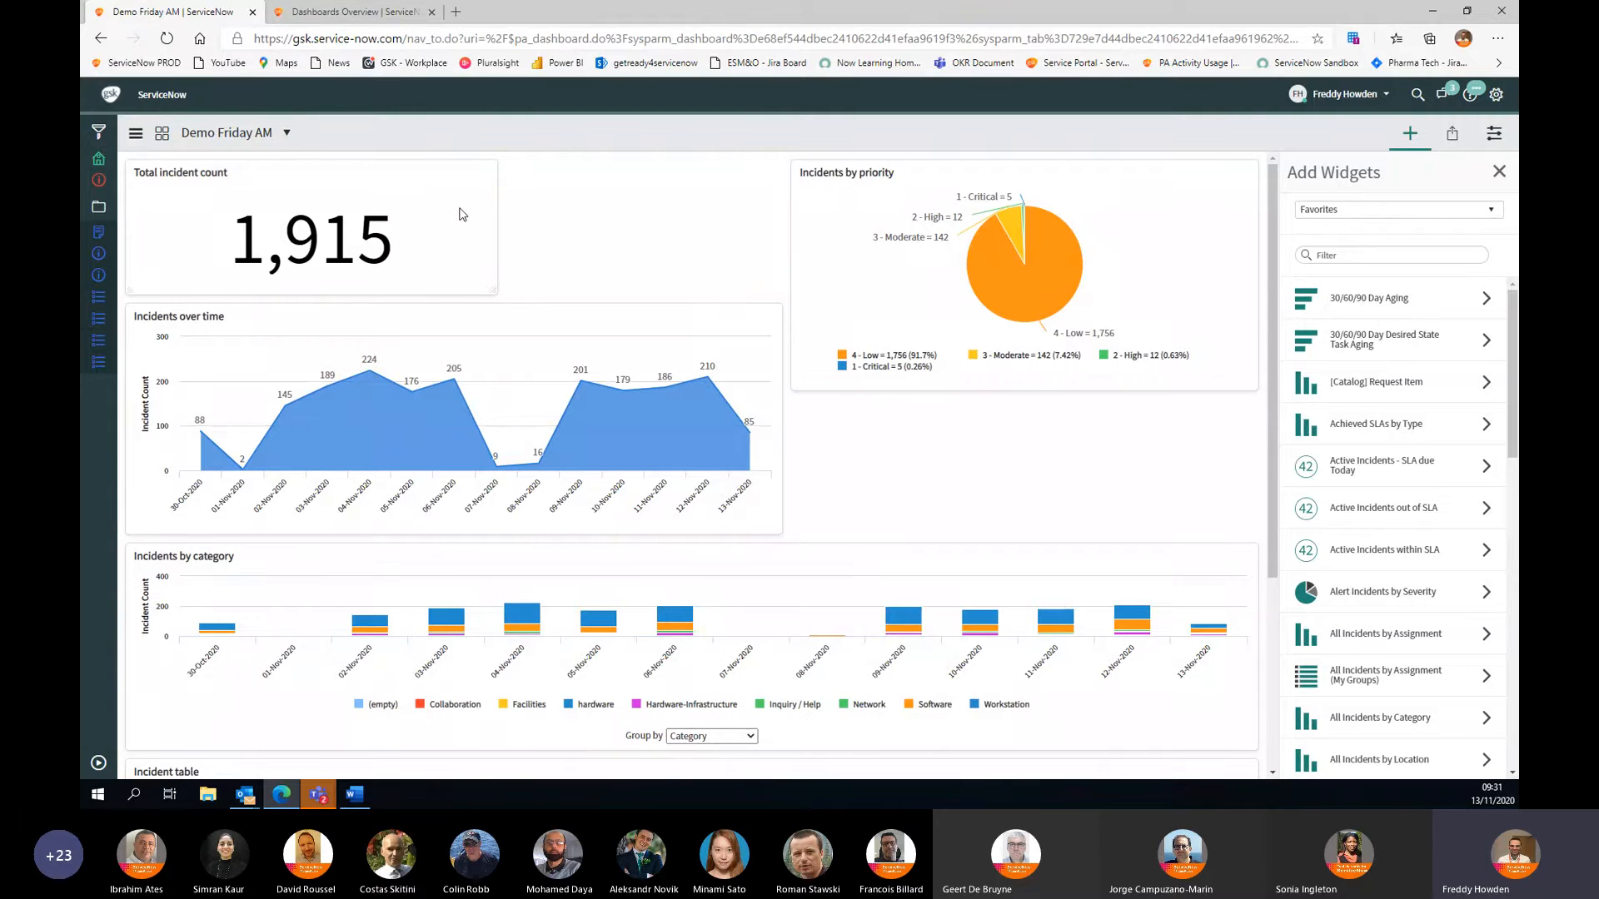
Step: Open the Total incident count widget's report for editing and create a copy of it with Insert and Stay
mouse_move(408, 175)
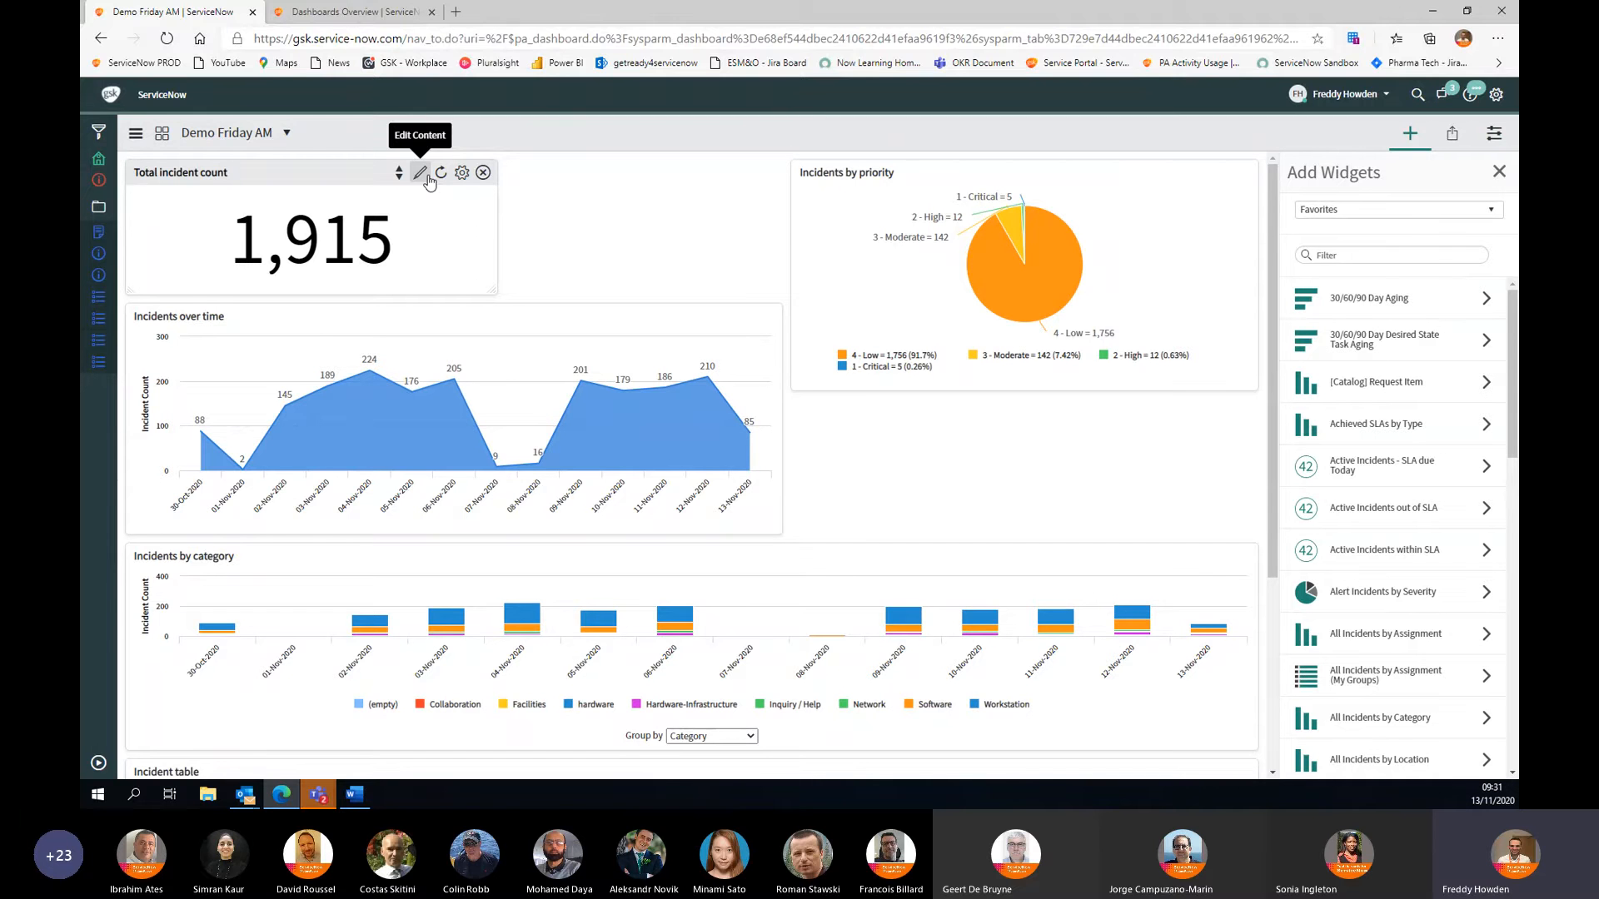
click(427, 178)
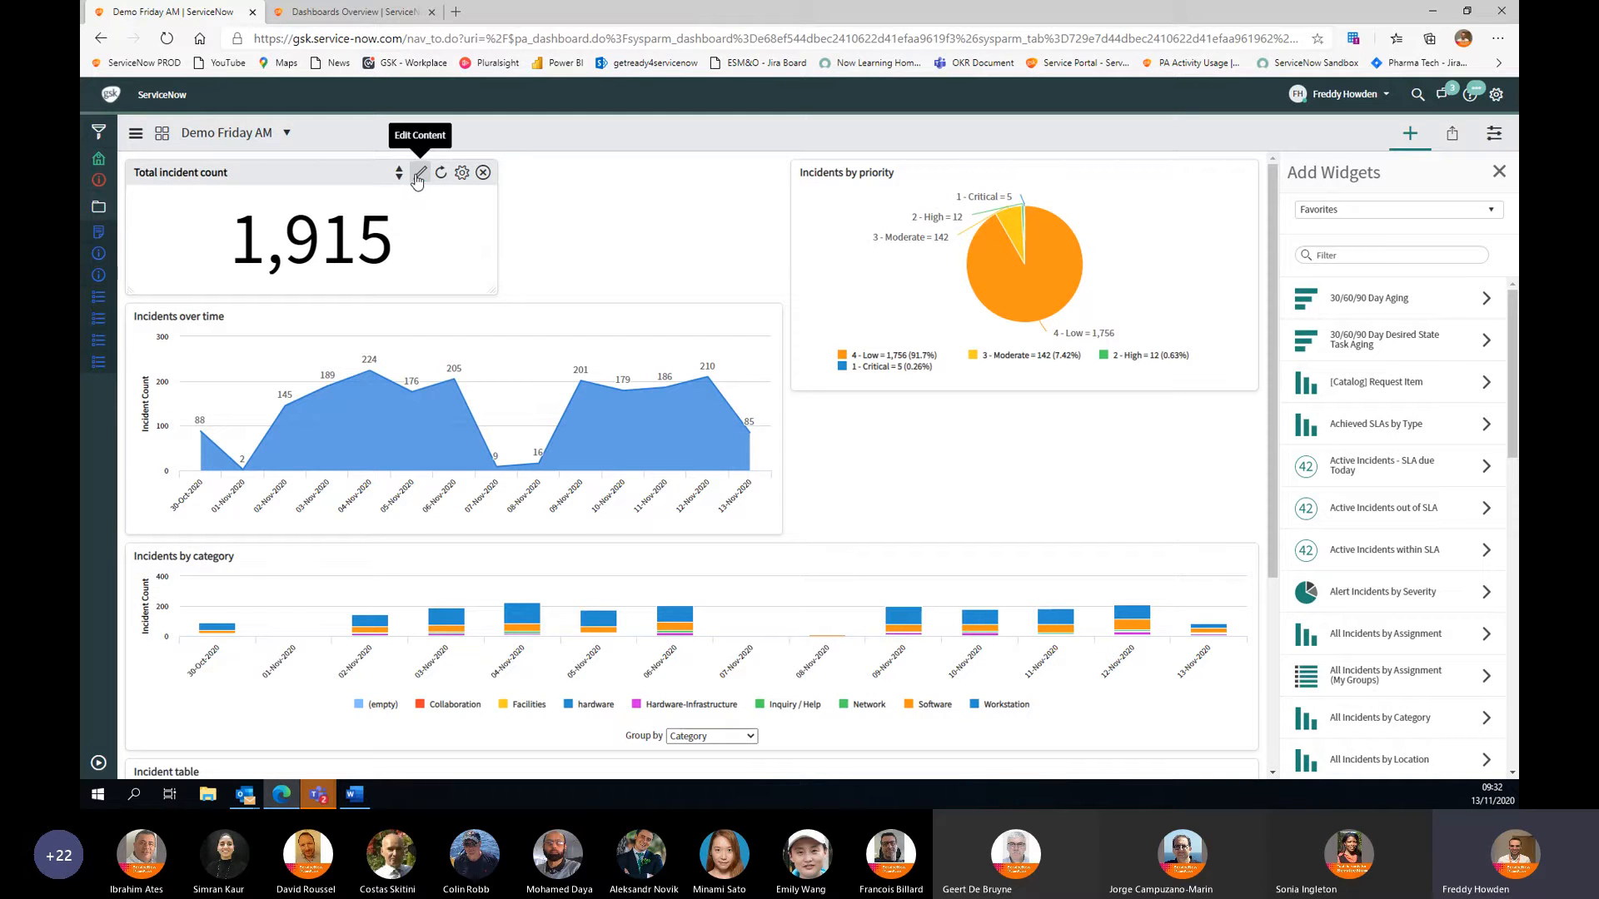
click(418, 174)
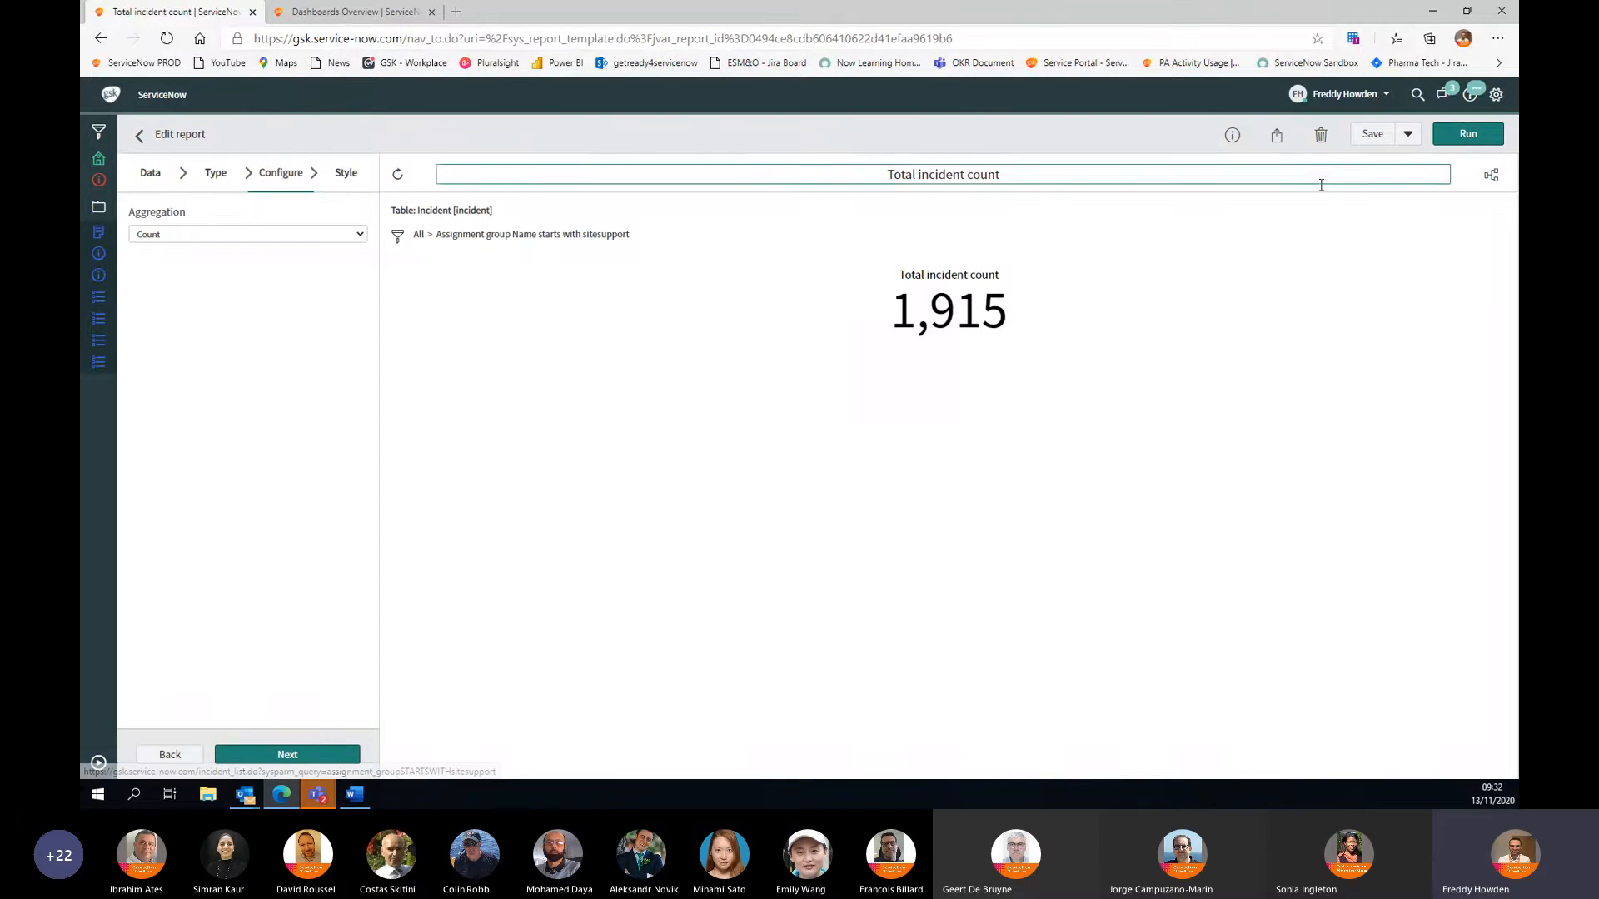
click(1408, 135)
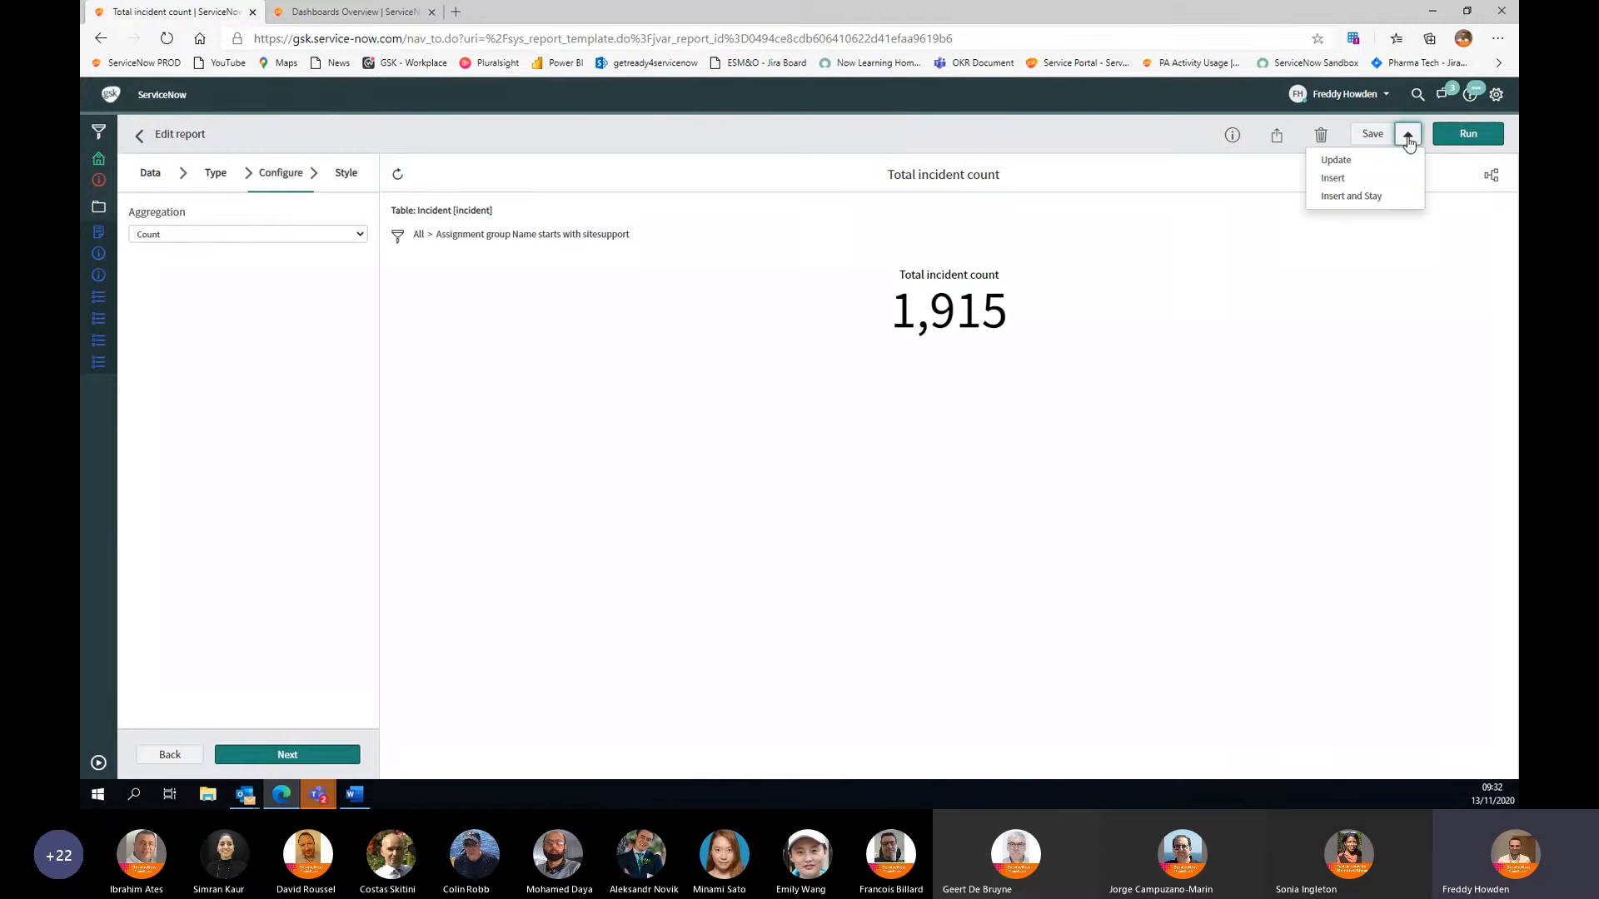
click(1330, 200)
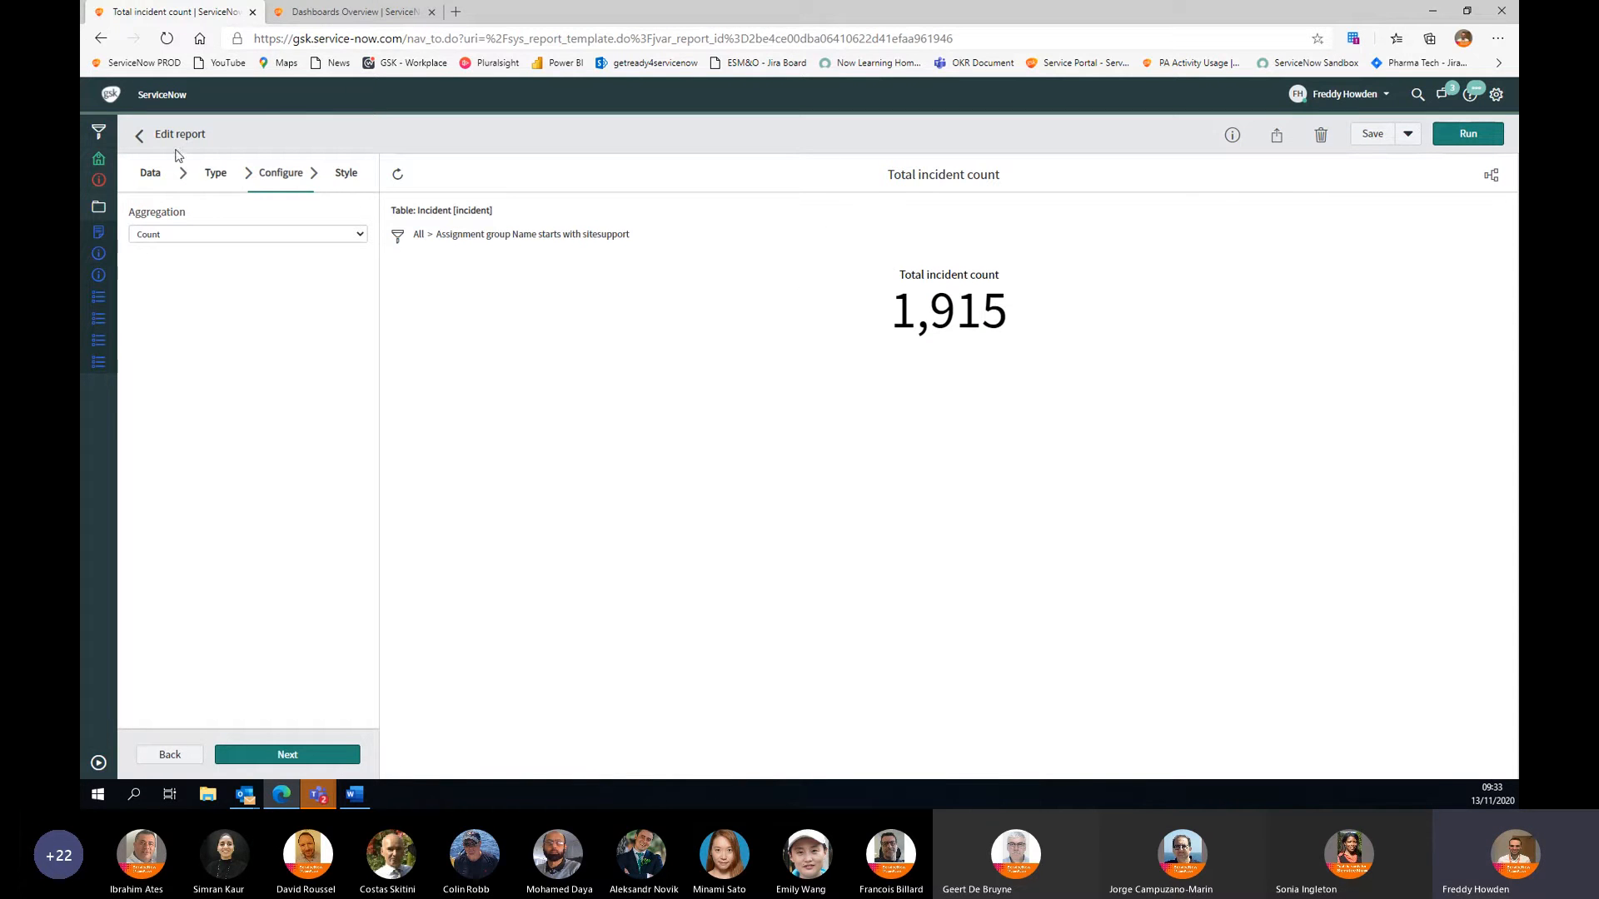
Step: Rename the copied report as "Total incident count - Open"
click(151, 174)
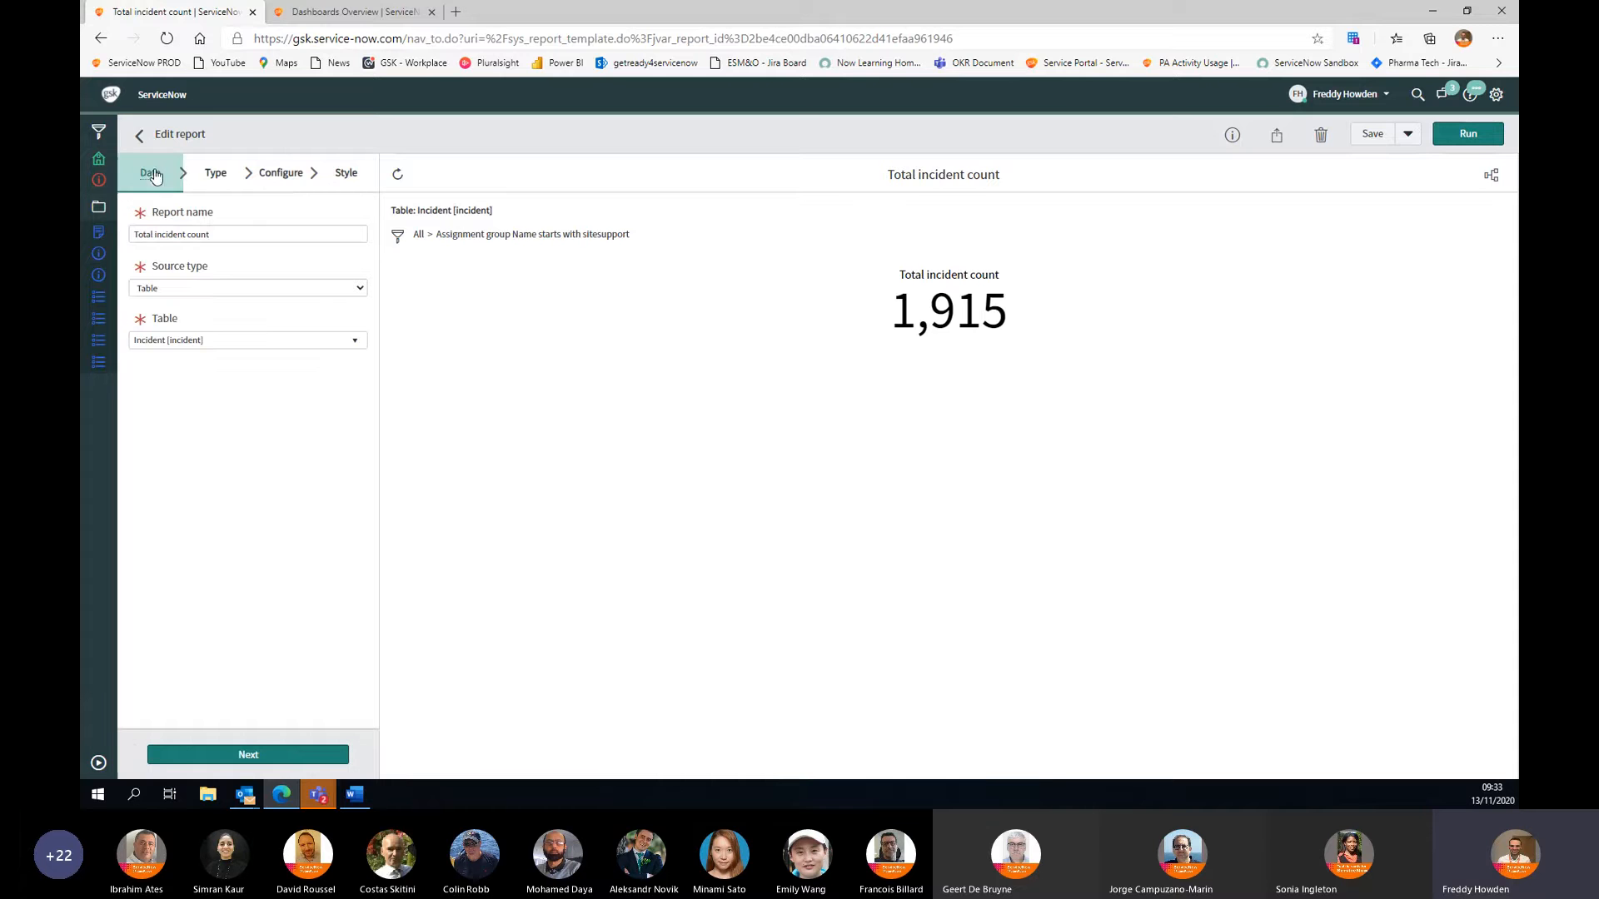
click(247, 231)
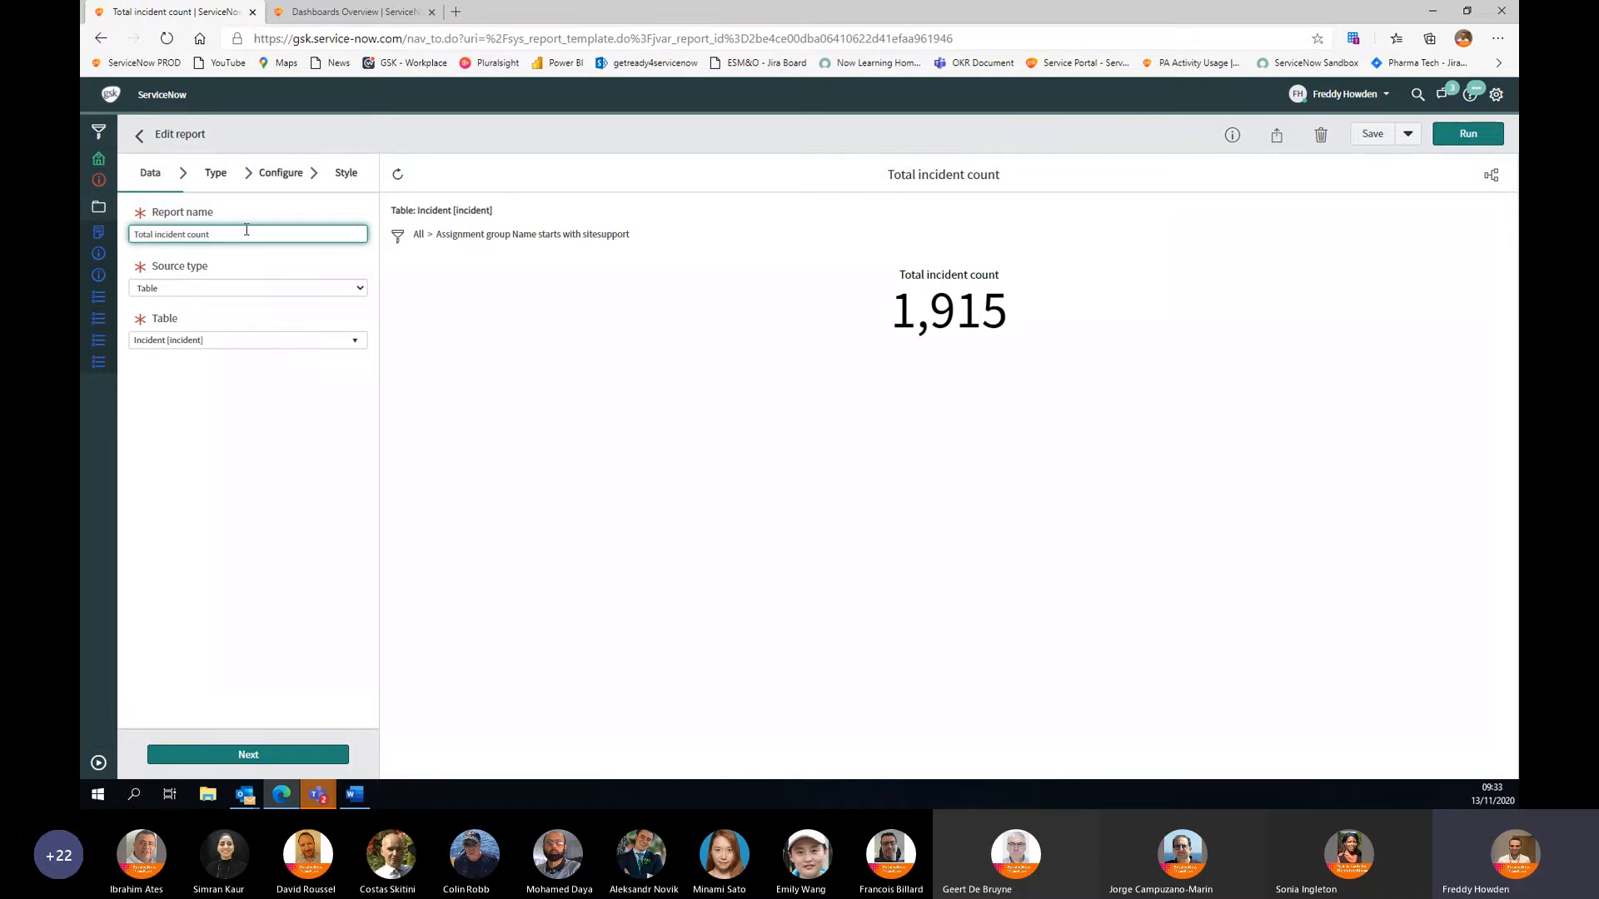
text(- Open)
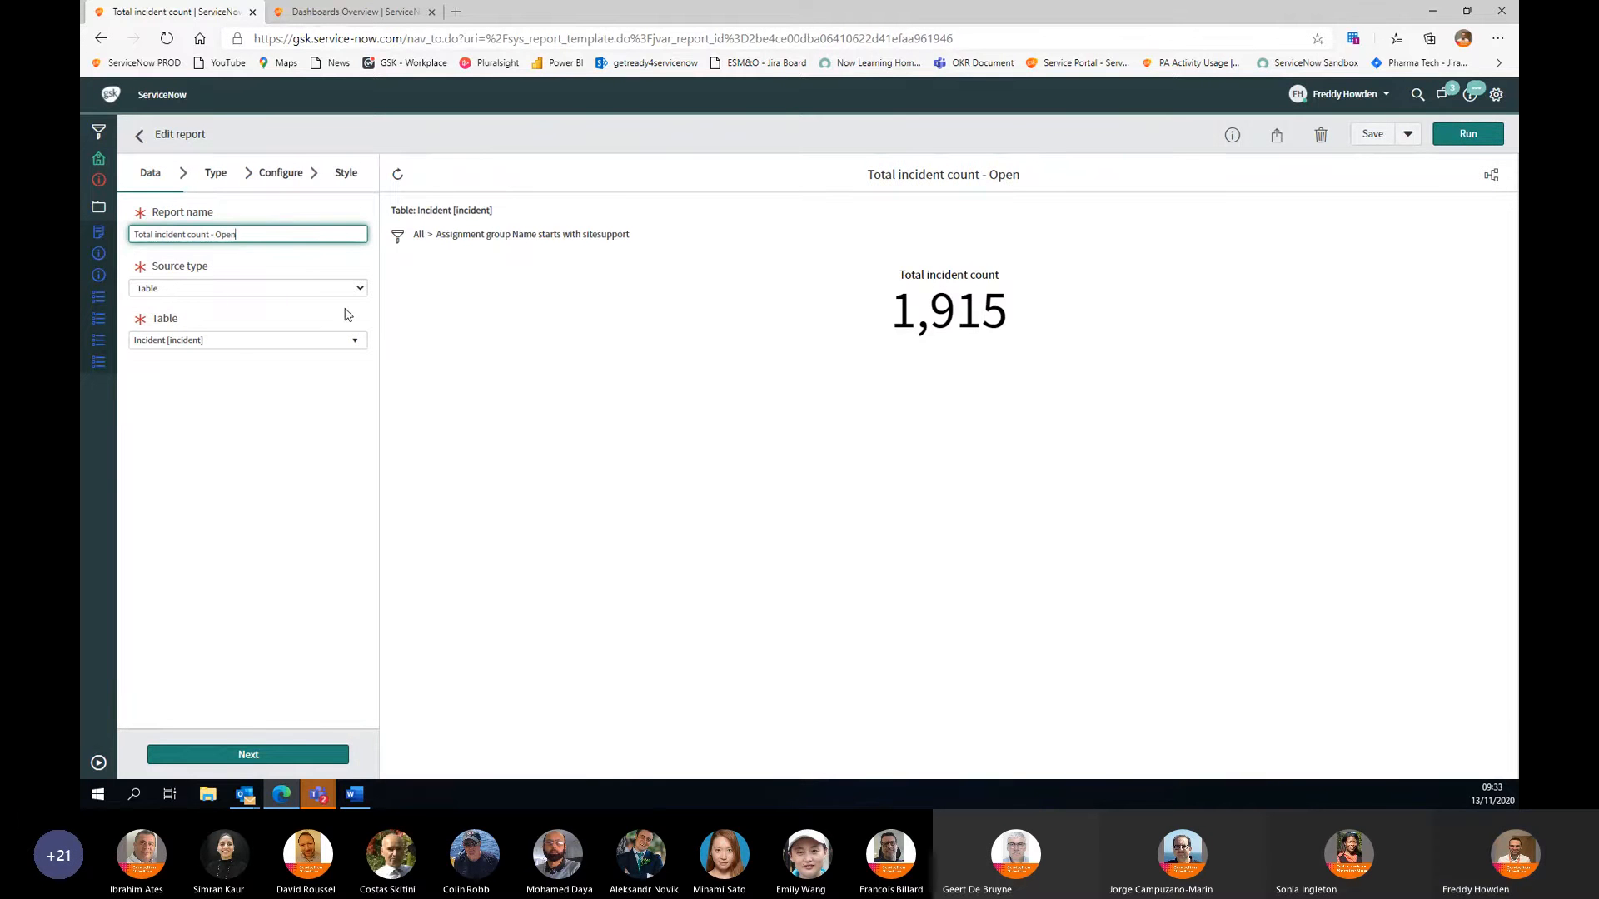
Step: Add an AND condition State is New to the Total incident count - Open report's filter
click(398, 236)
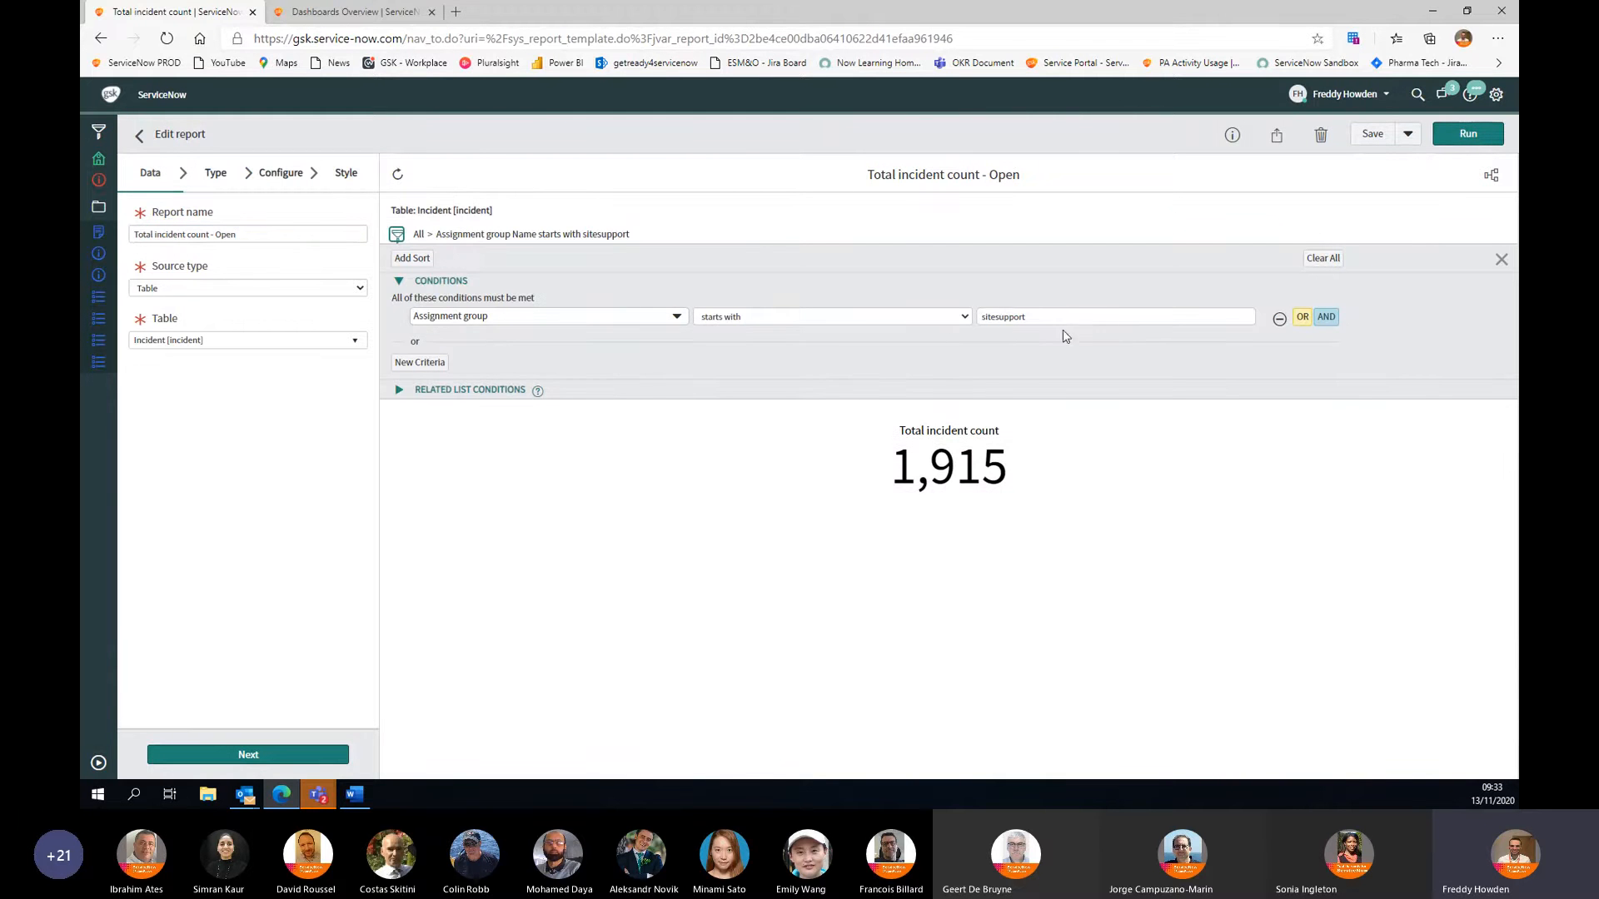
click(1328, 317)
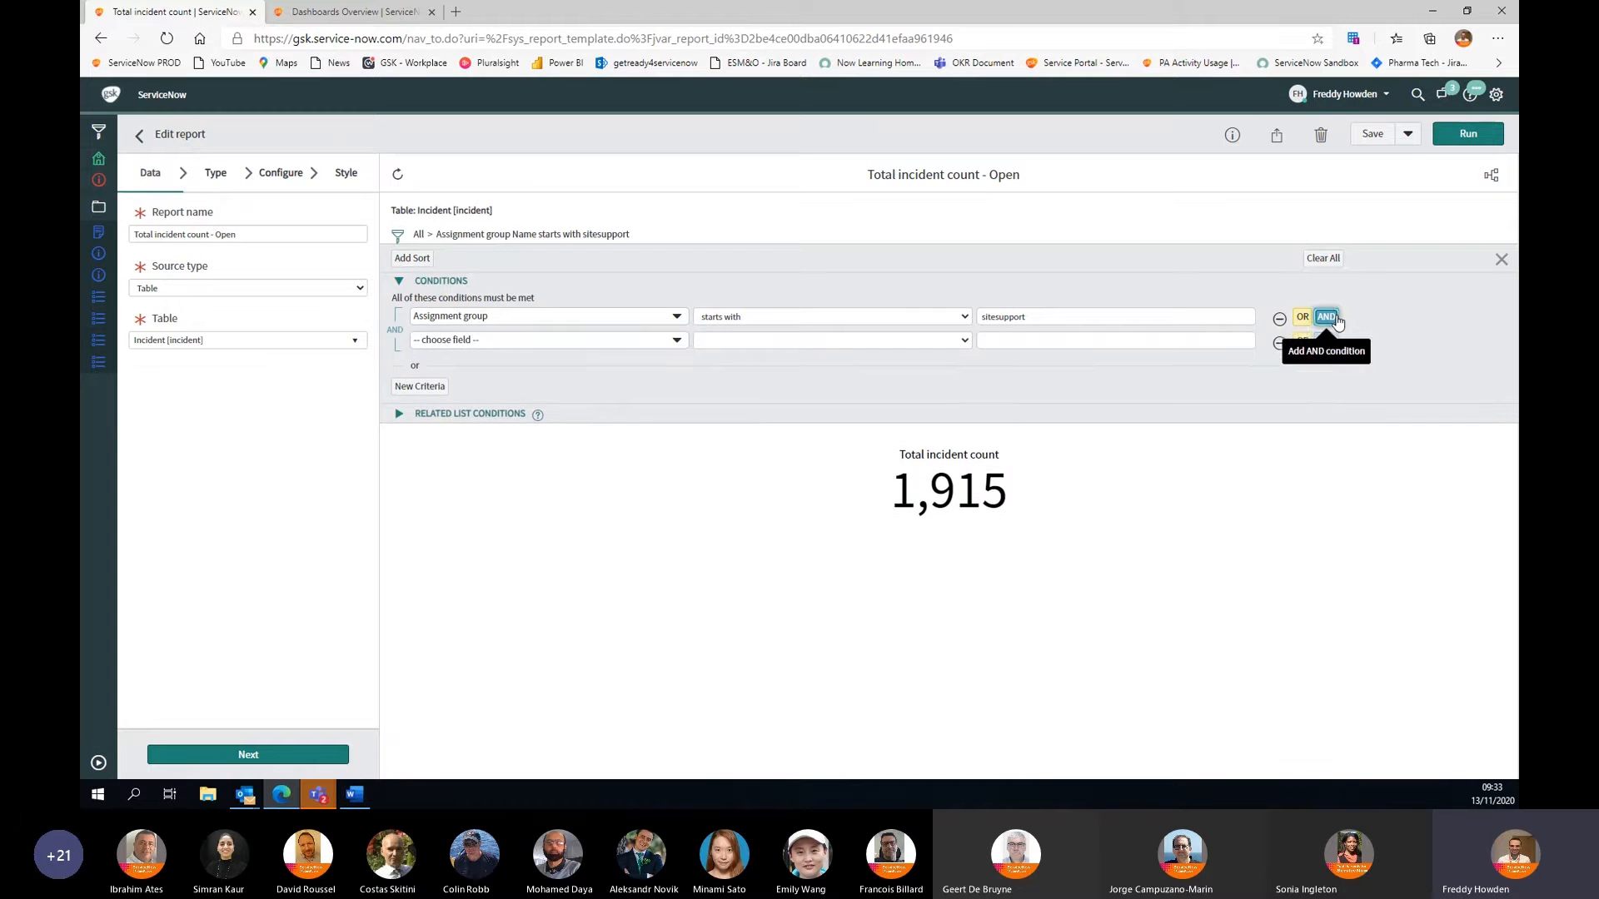
click(624, 345)
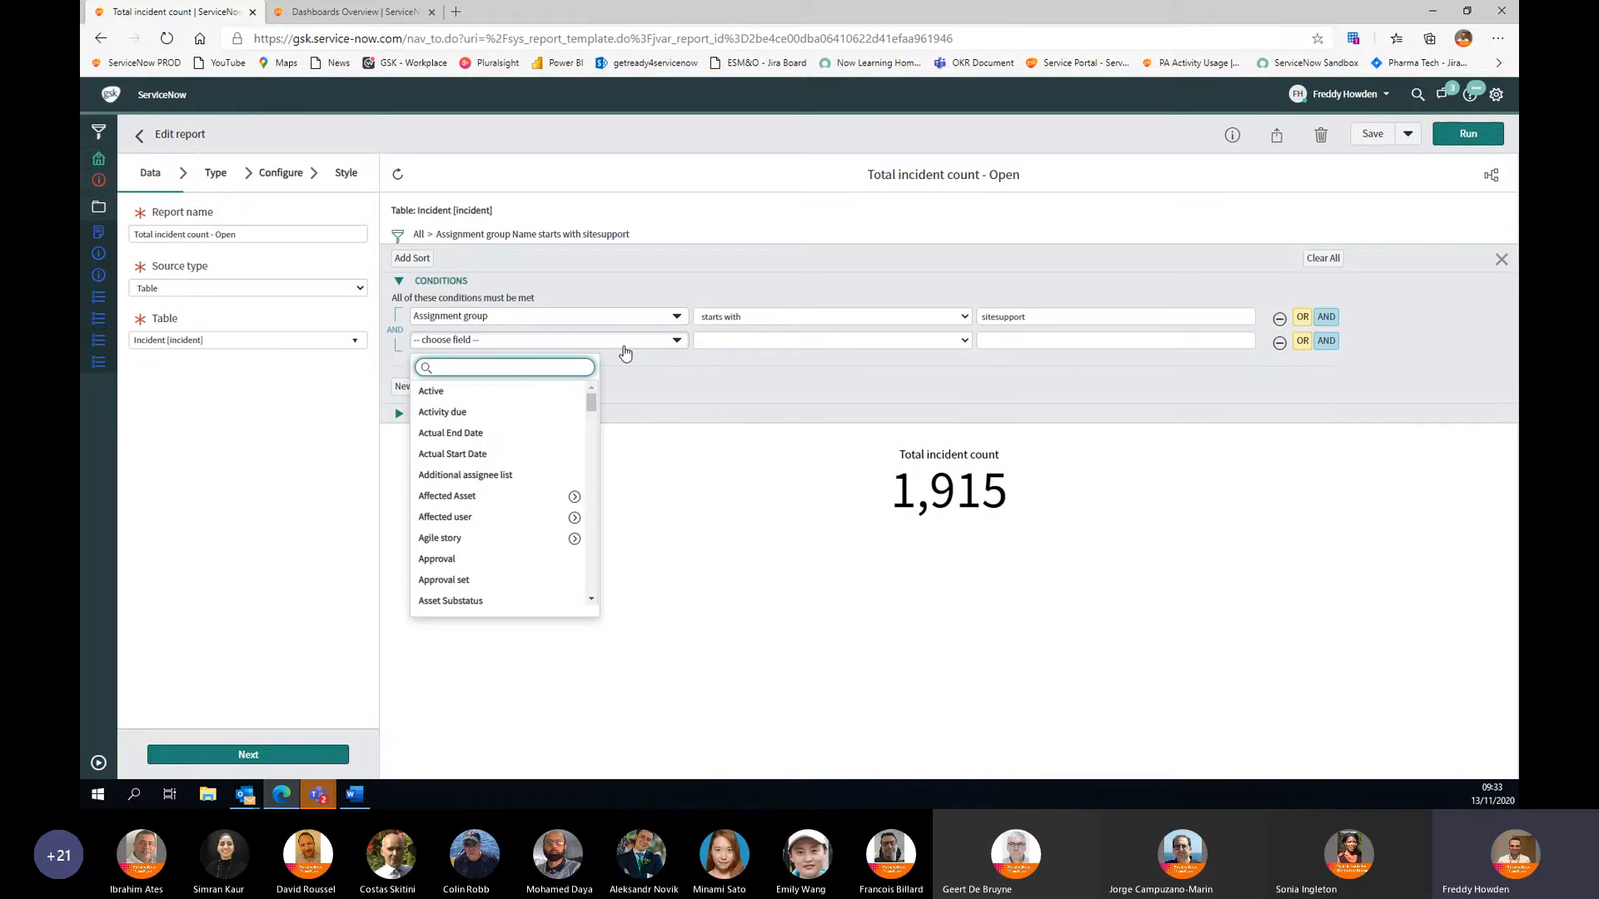
text(sta)
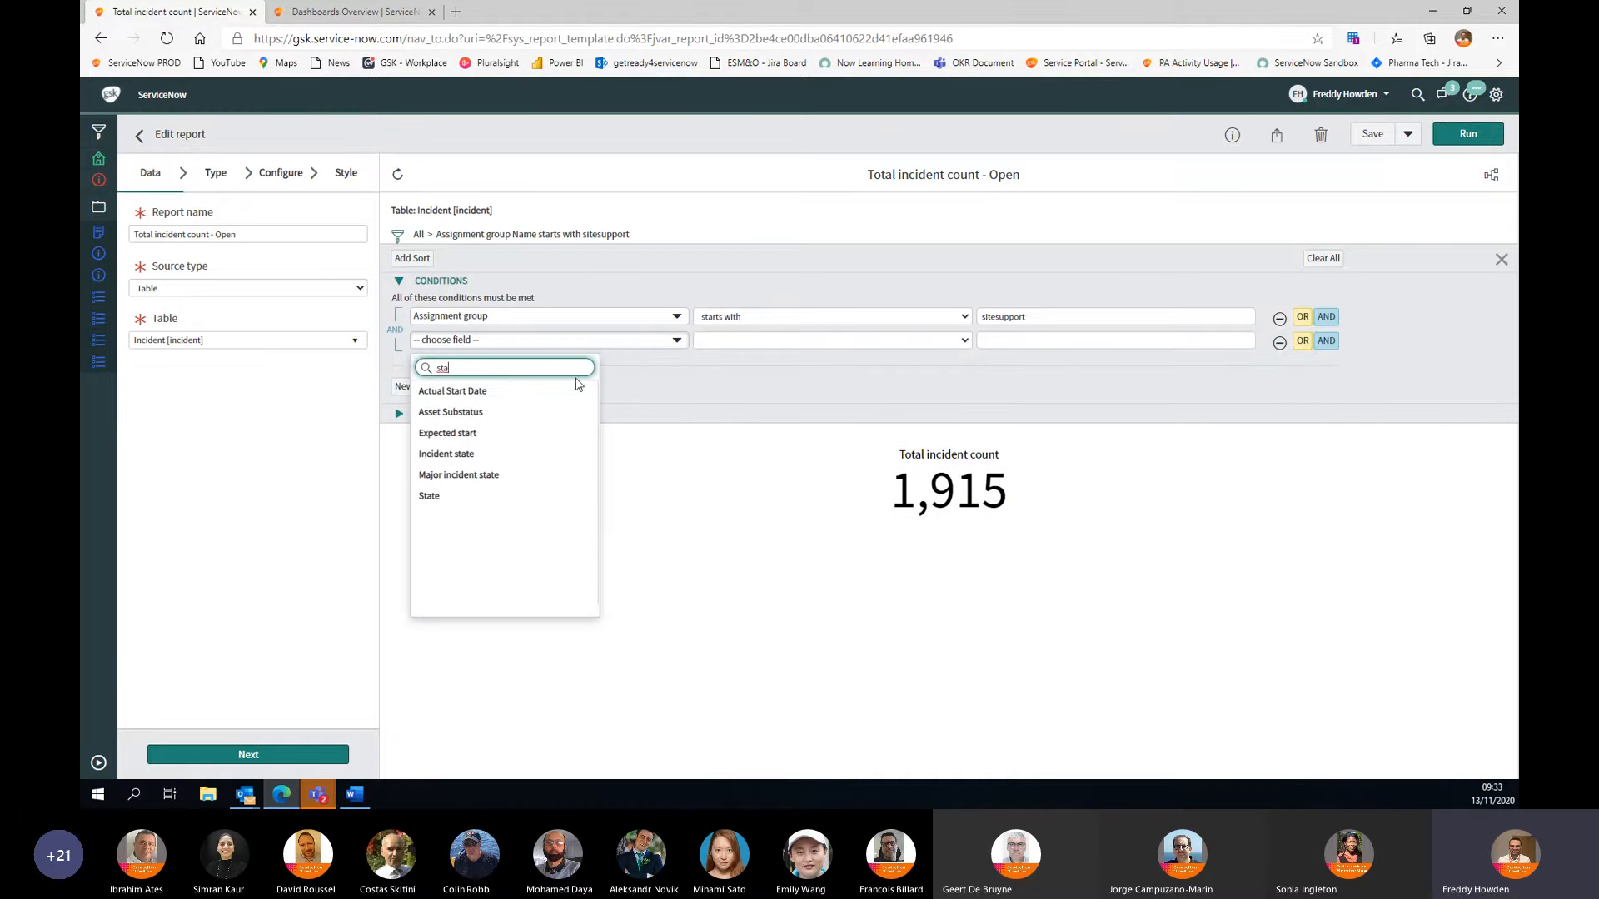
click(474, 498)
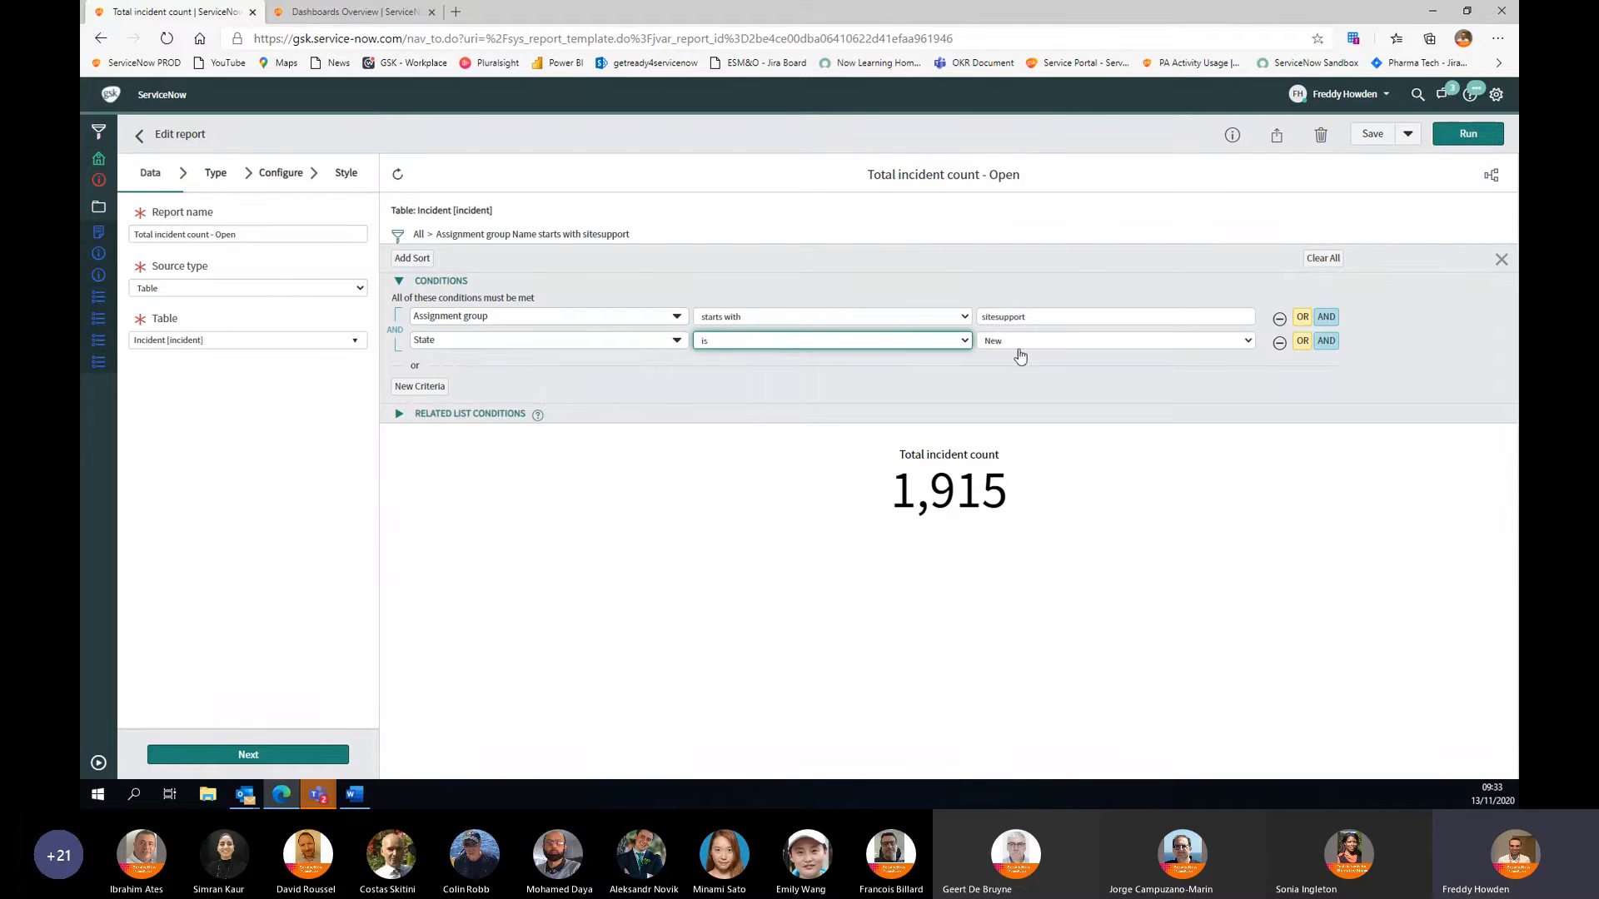
click(1059, 344)
click(814, 356)
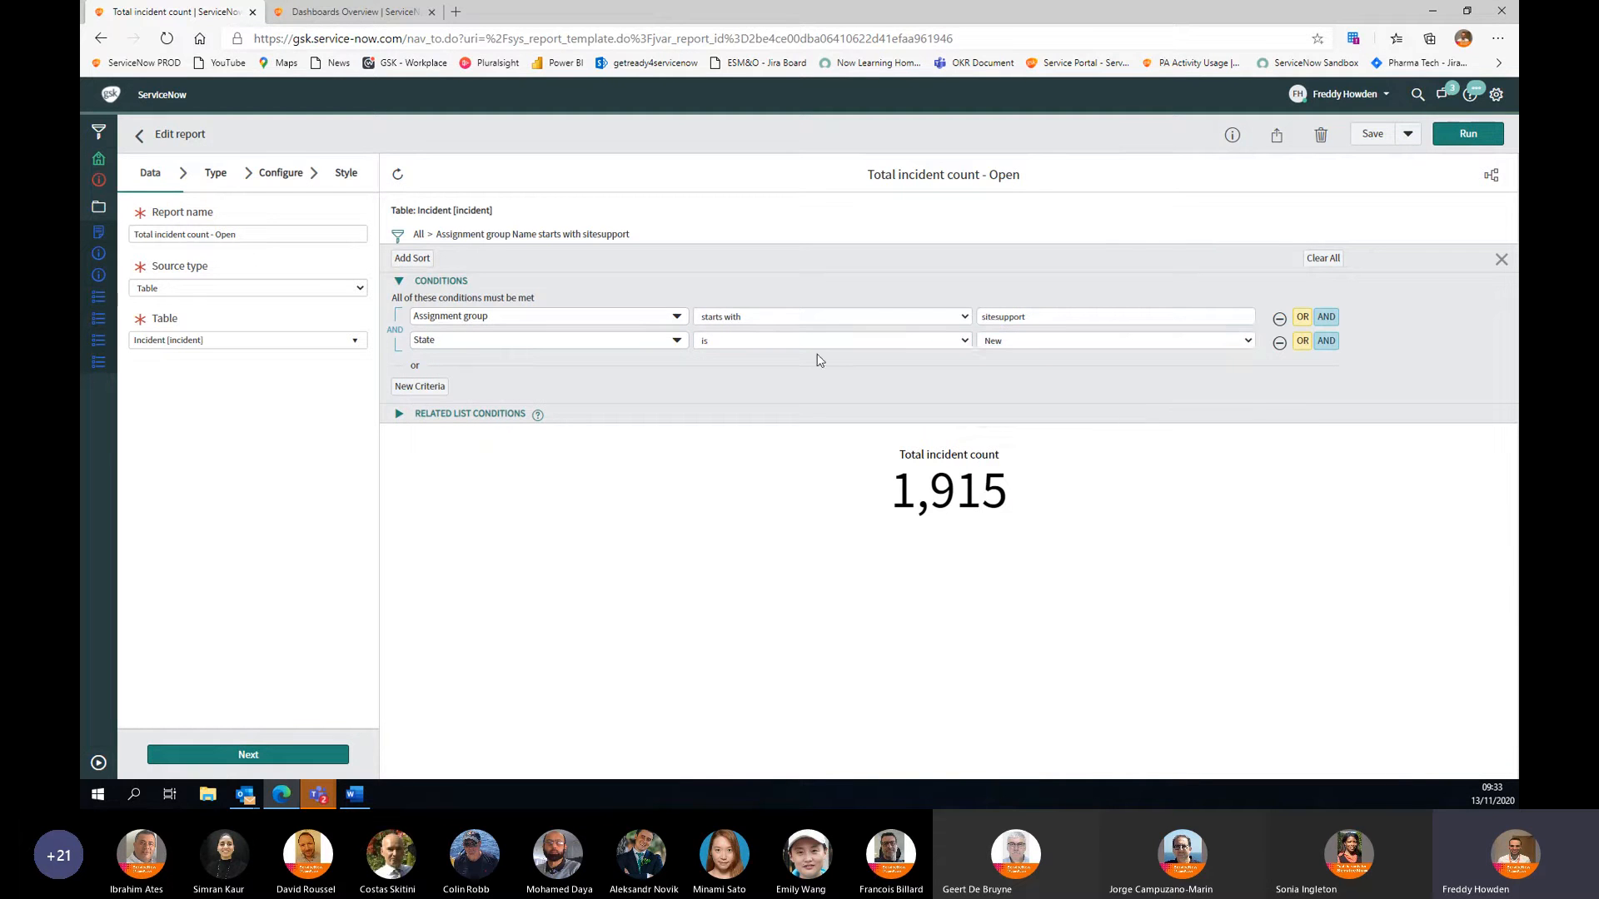
click(1038, 343)
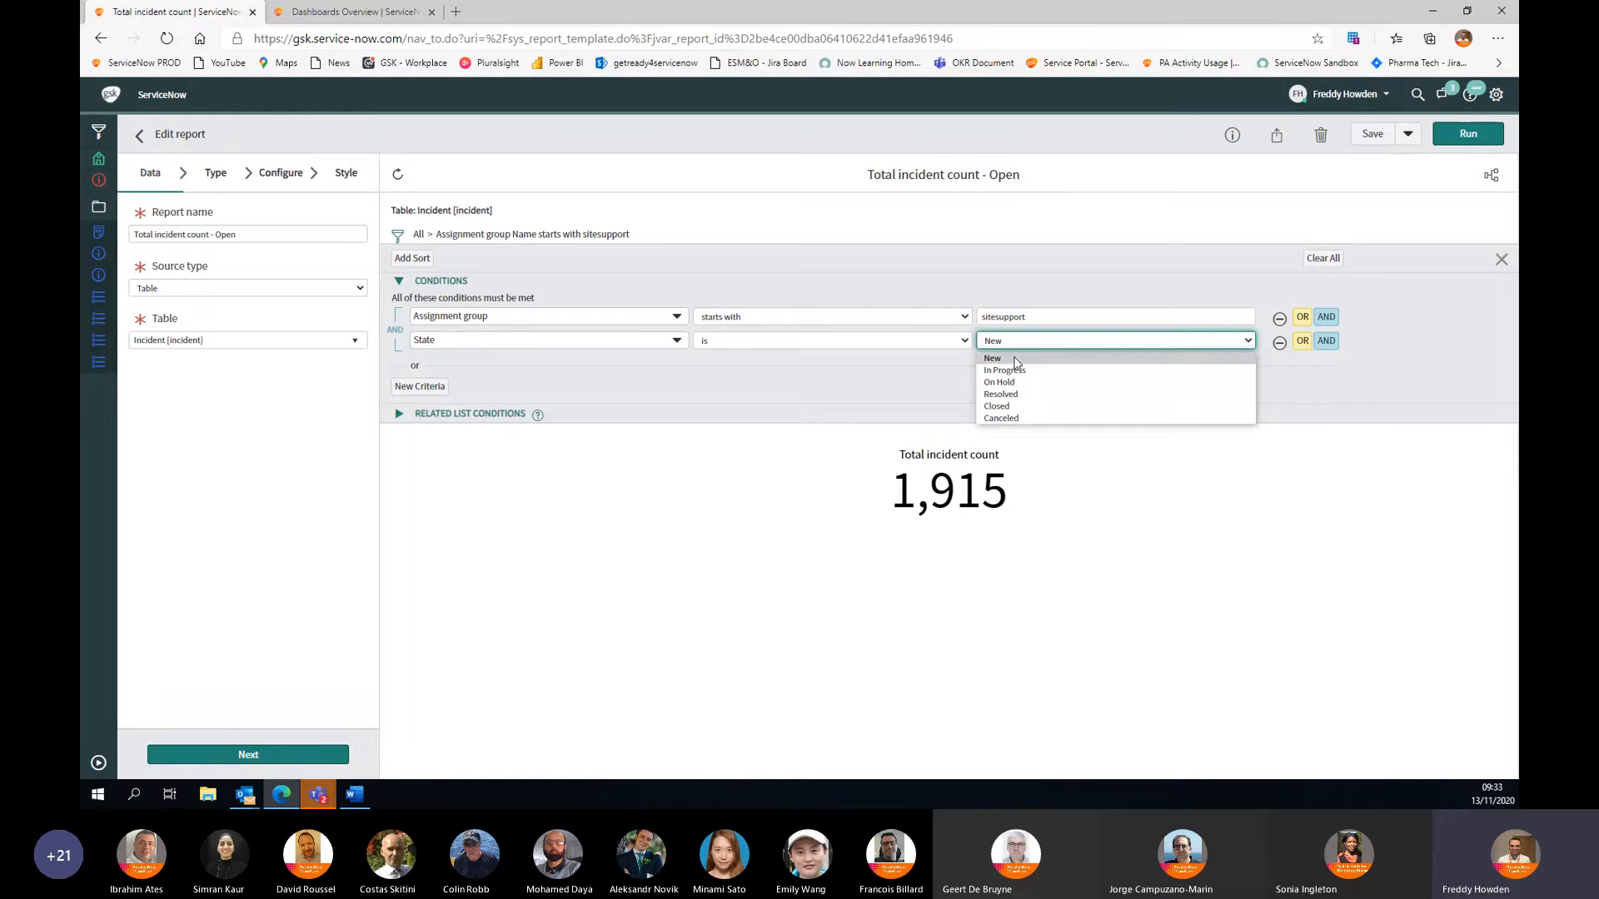
click(1026, 363)
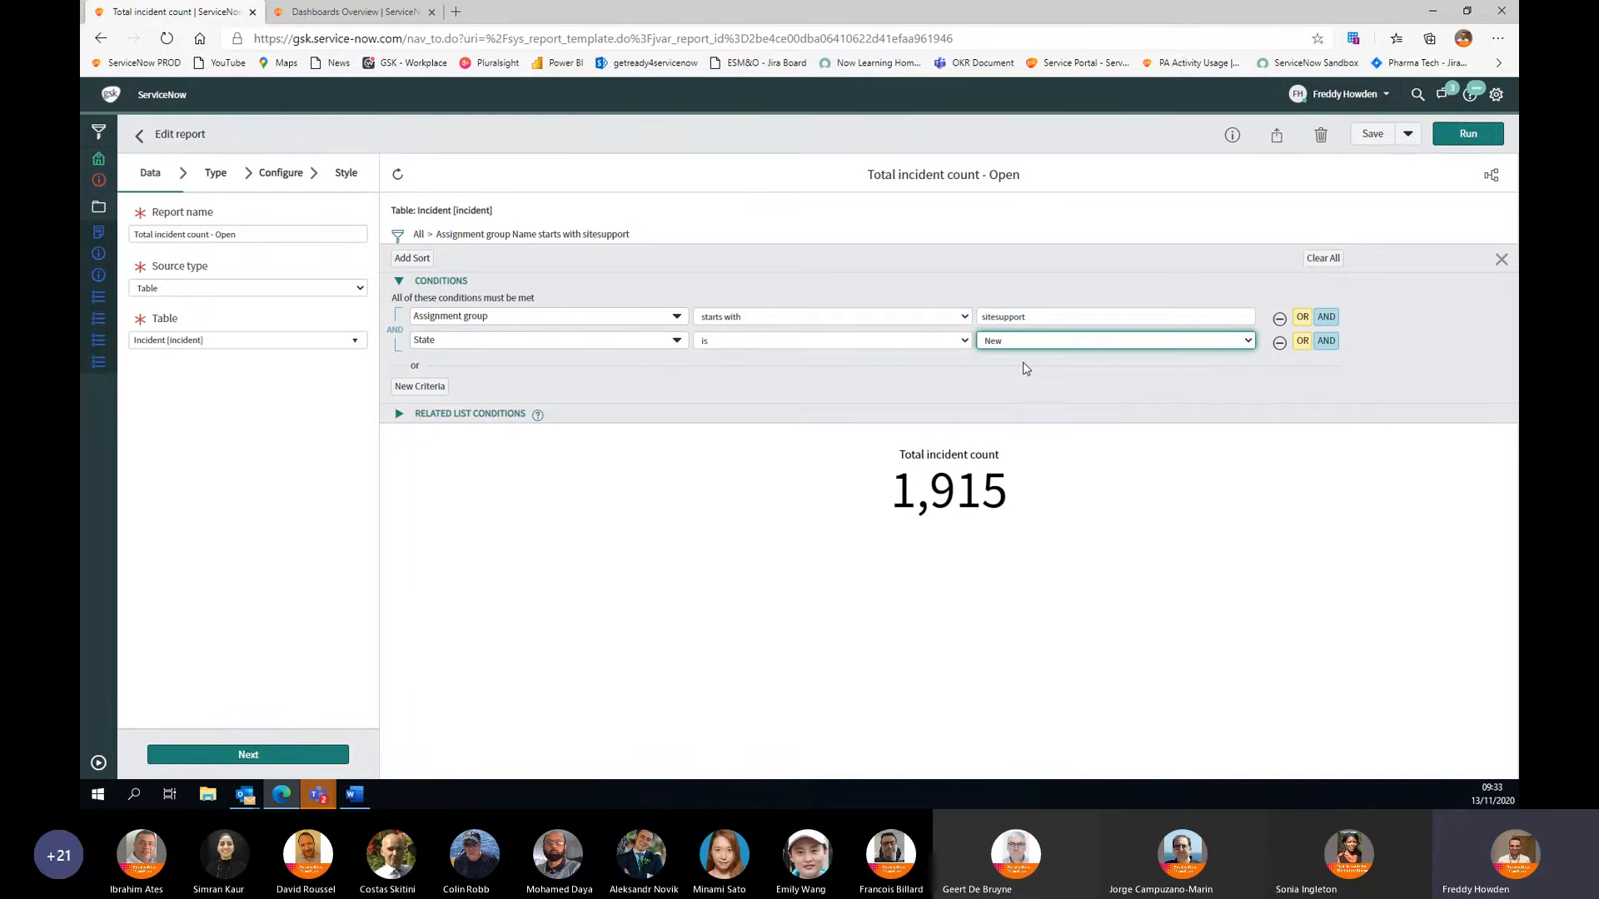
Step: Try adding OR conditions for State is In Progress and State is On Hold, and remove both added conditions again
click(1301, 341)
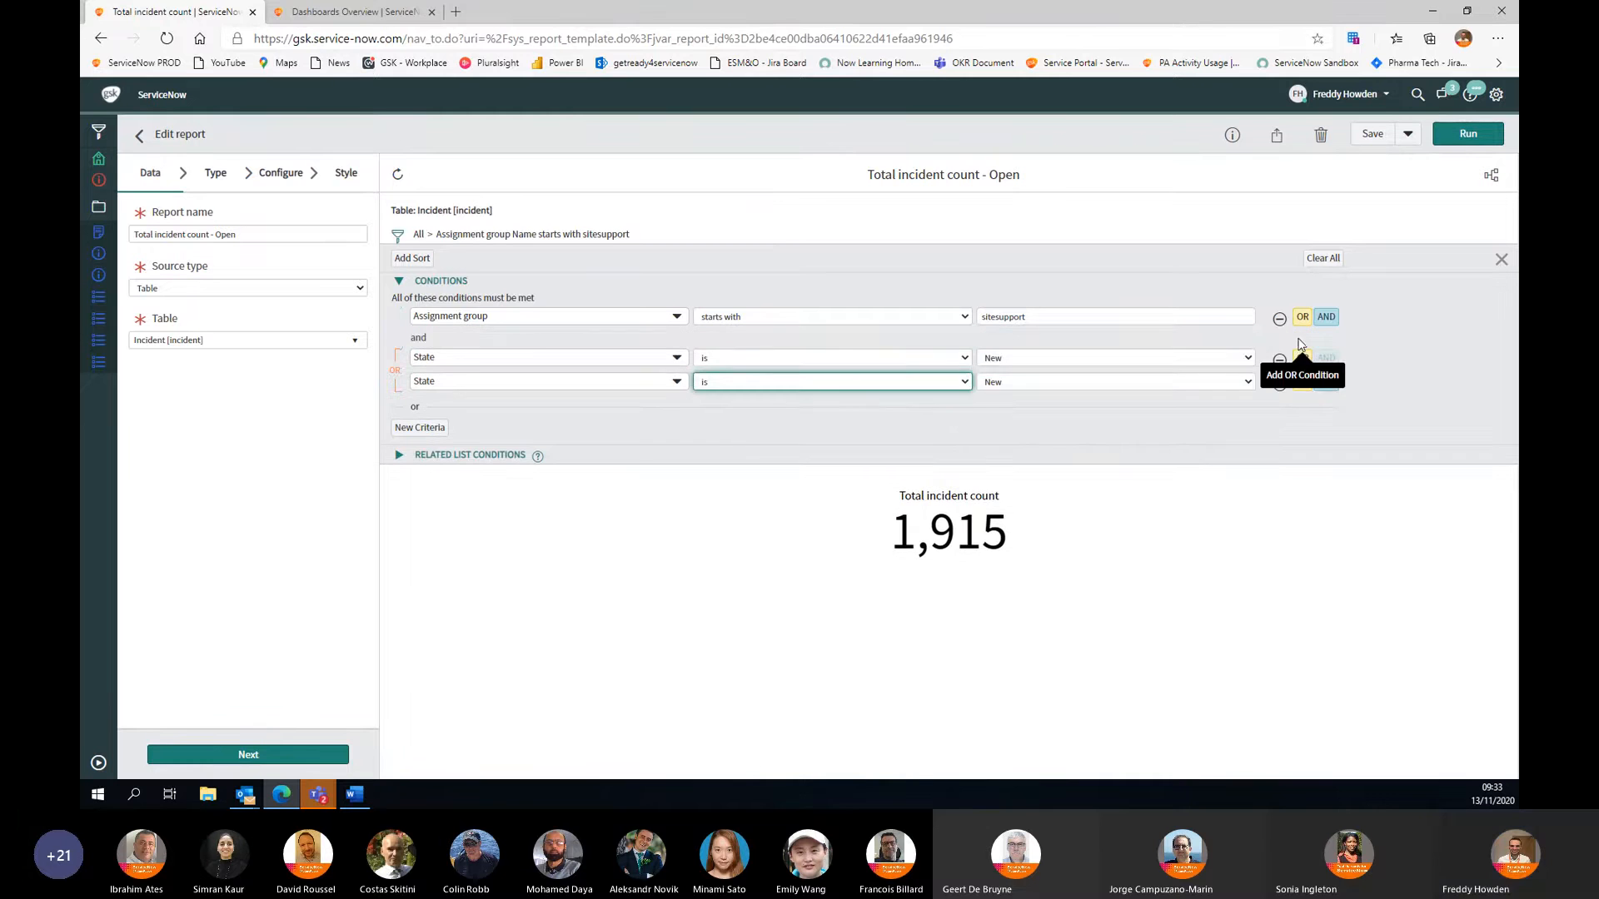
click(1066, 382)
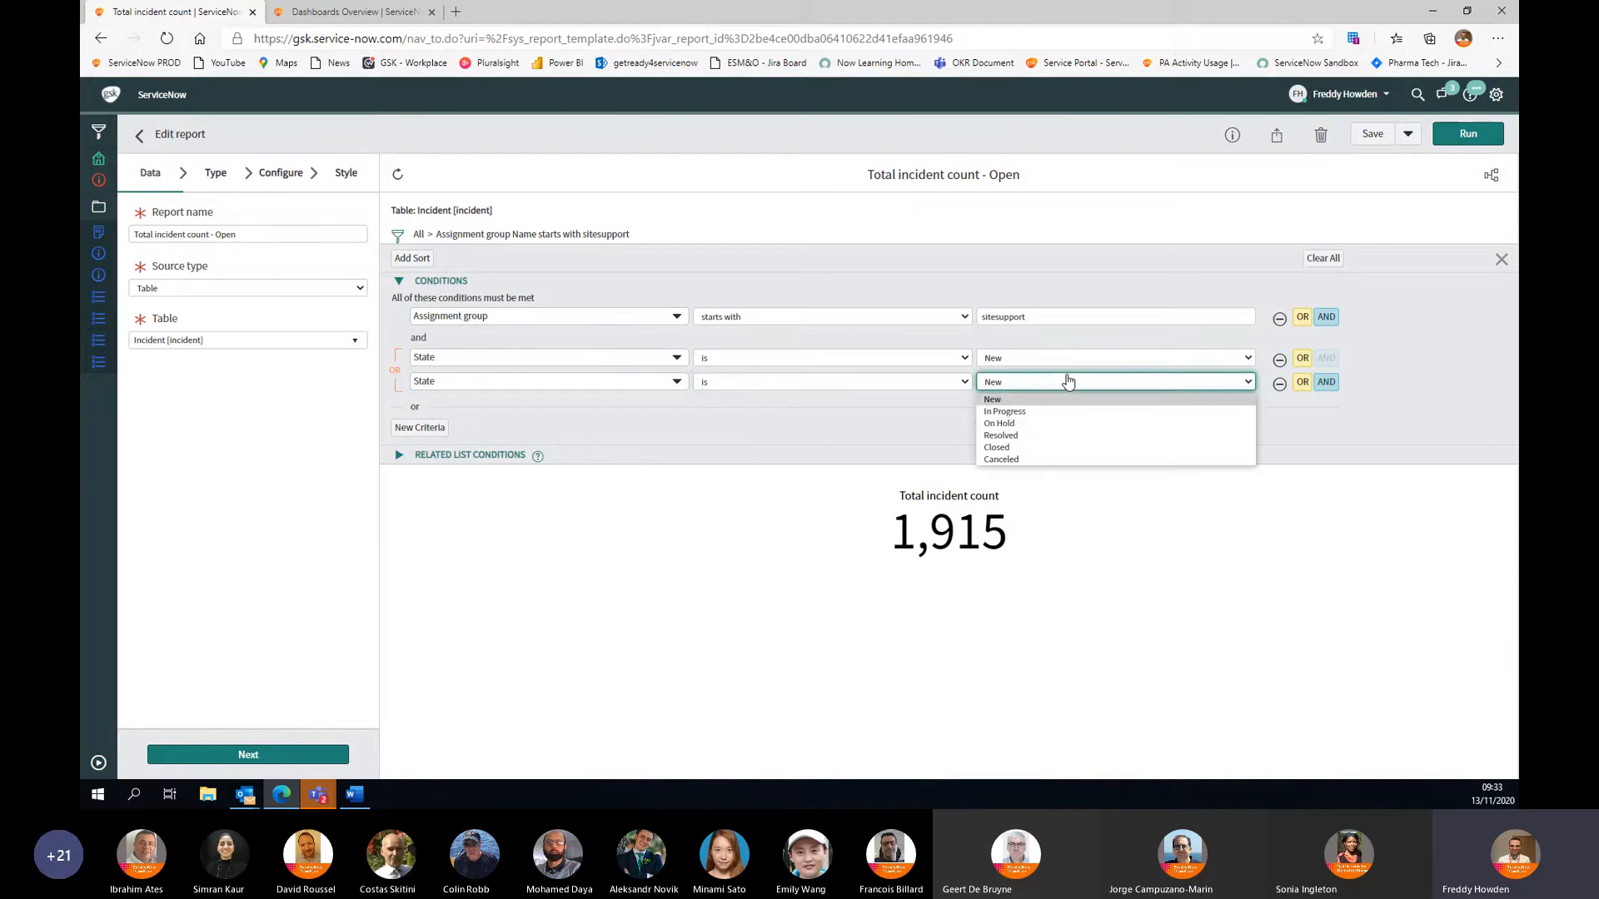
click(1040, 413)
click(1300, 382)
click(1160, 408)
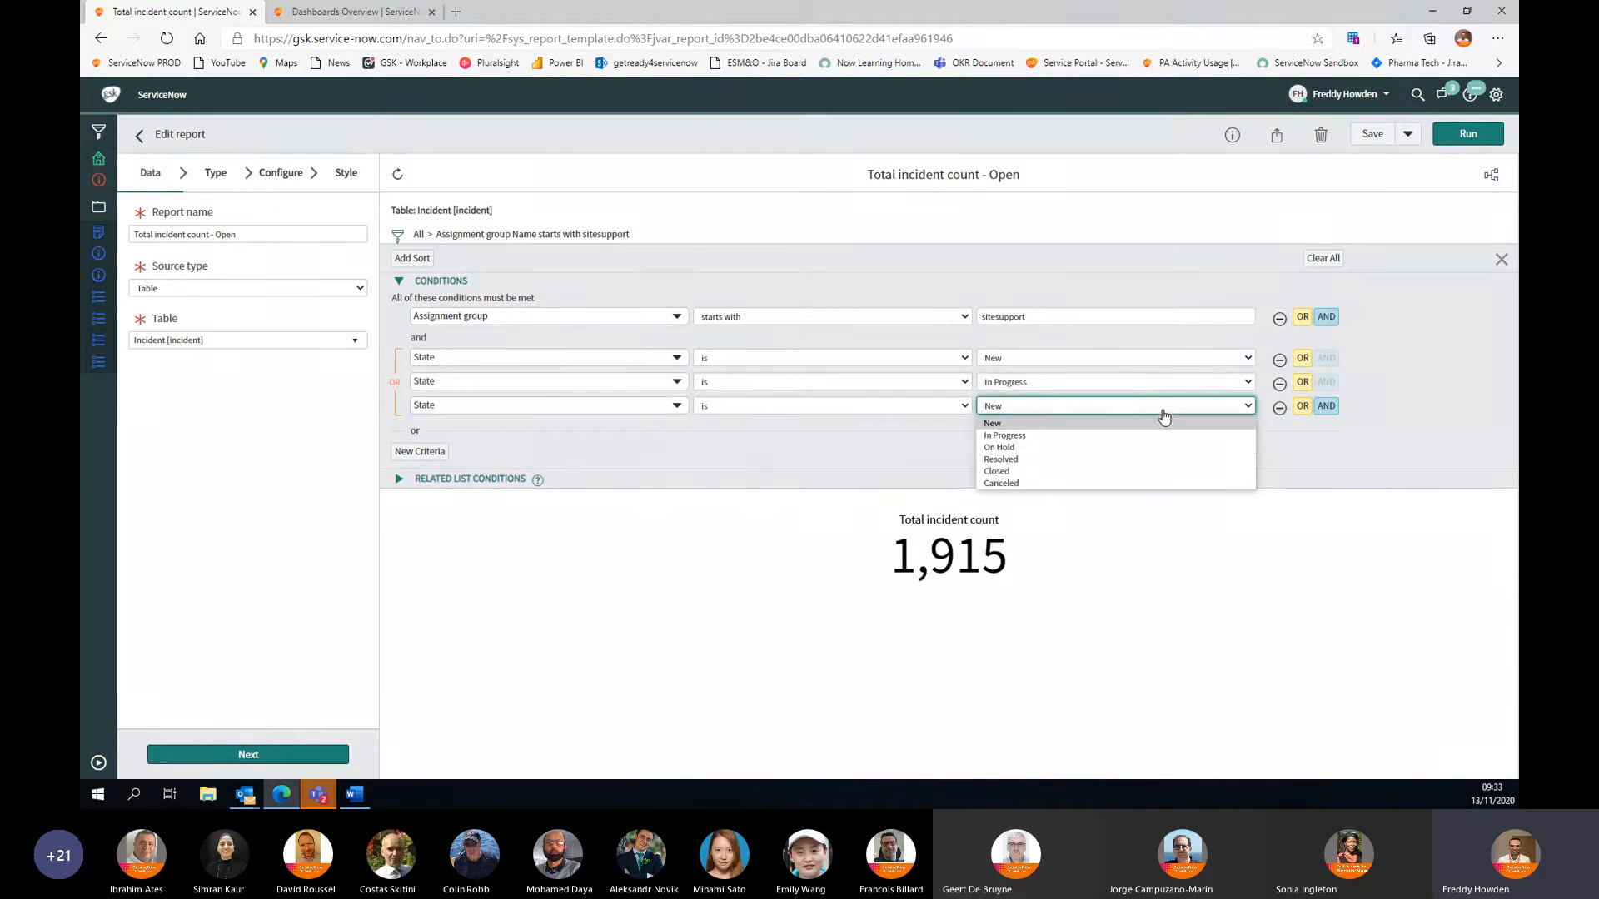
click(1111, 452)
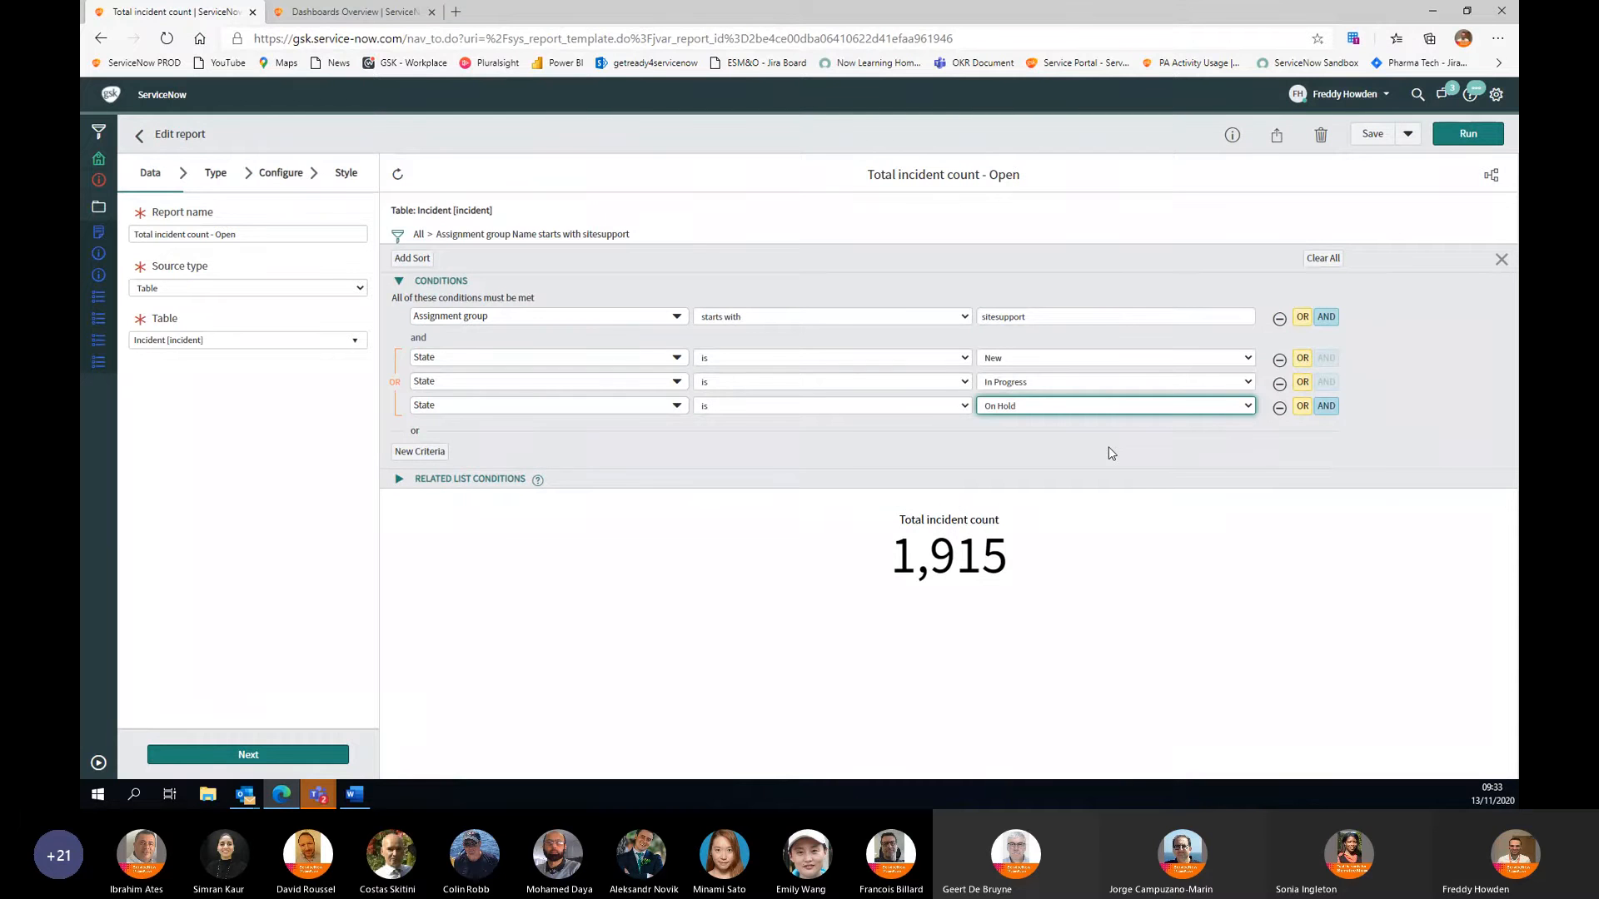
click(1279, 383)
click(1280, 383)
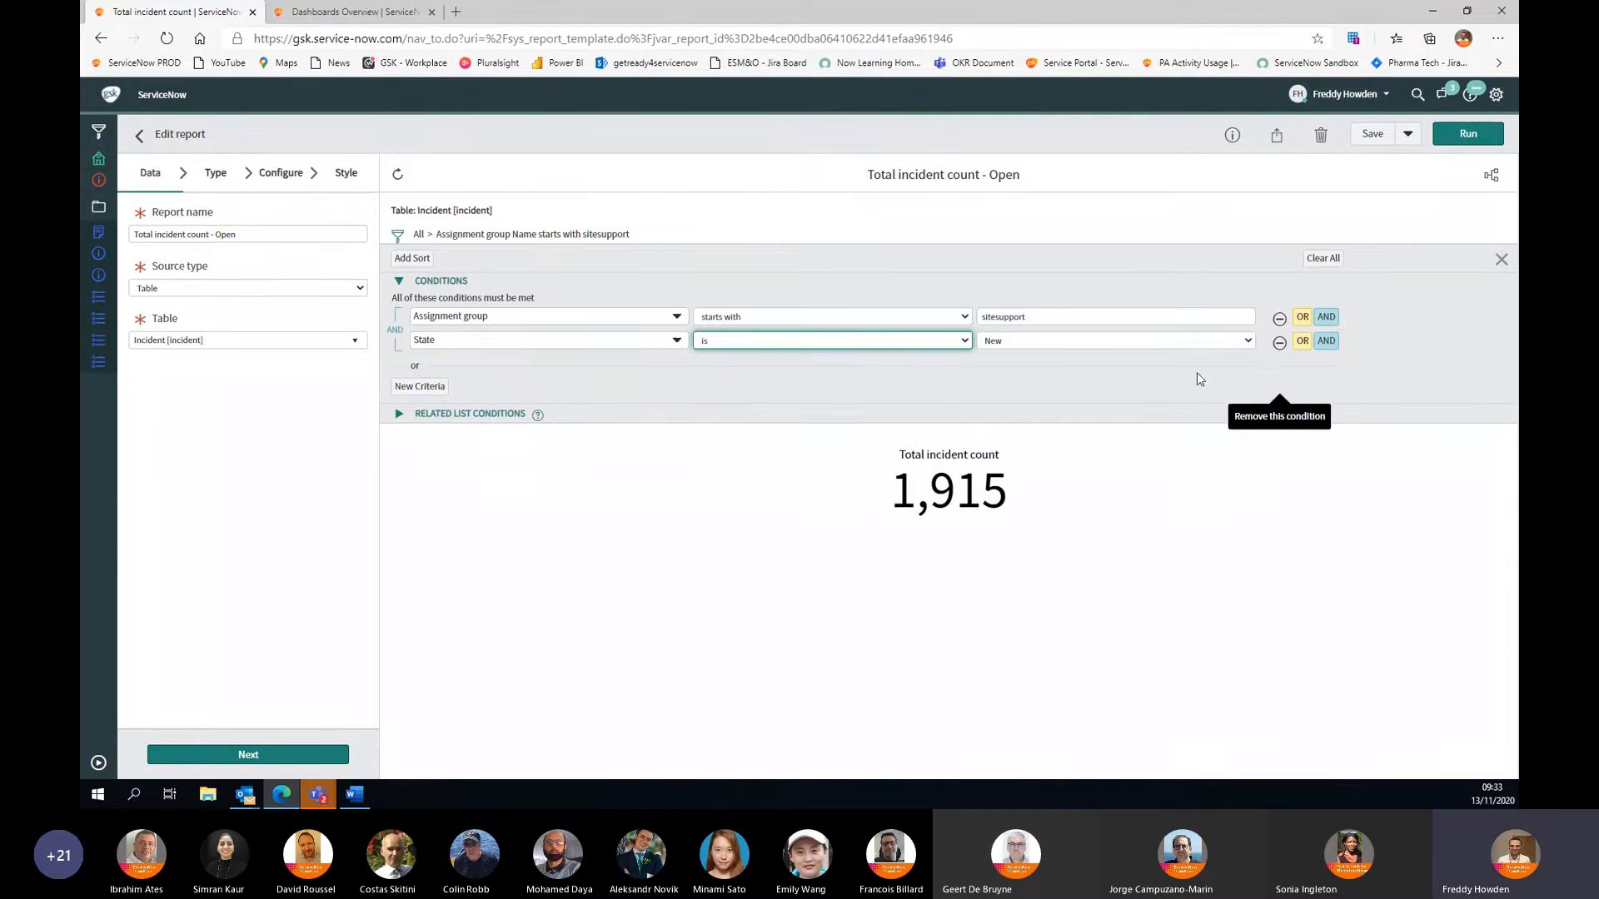
Step: Change the State condition to is one of New, In Progress and On Hold, and run and save the report
click(834, 351)
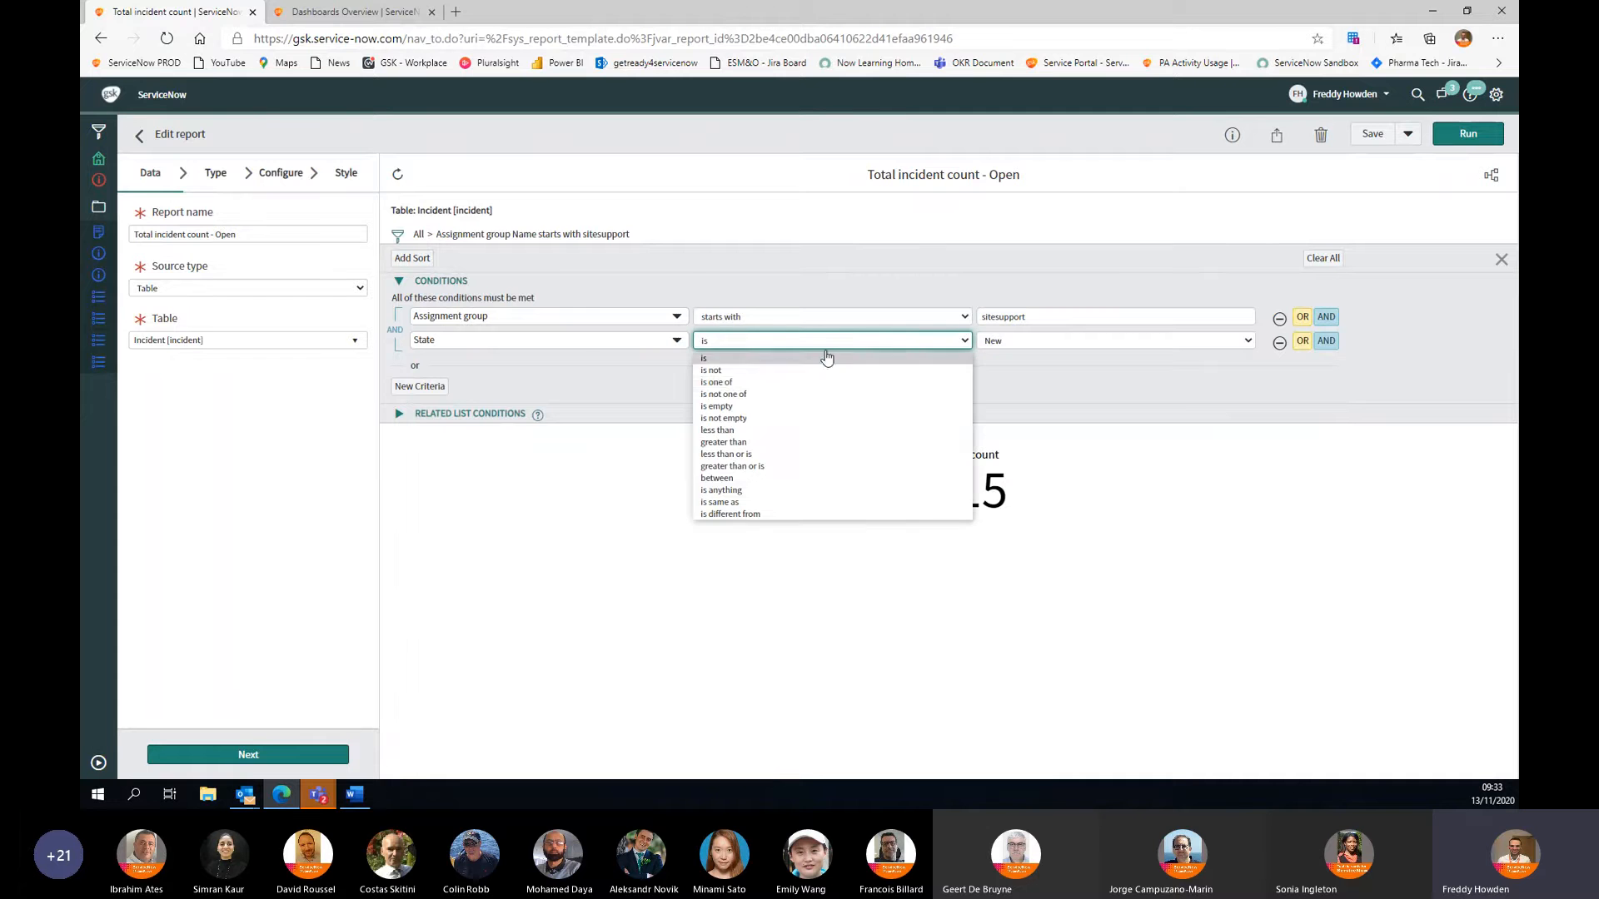
click(791, 384)
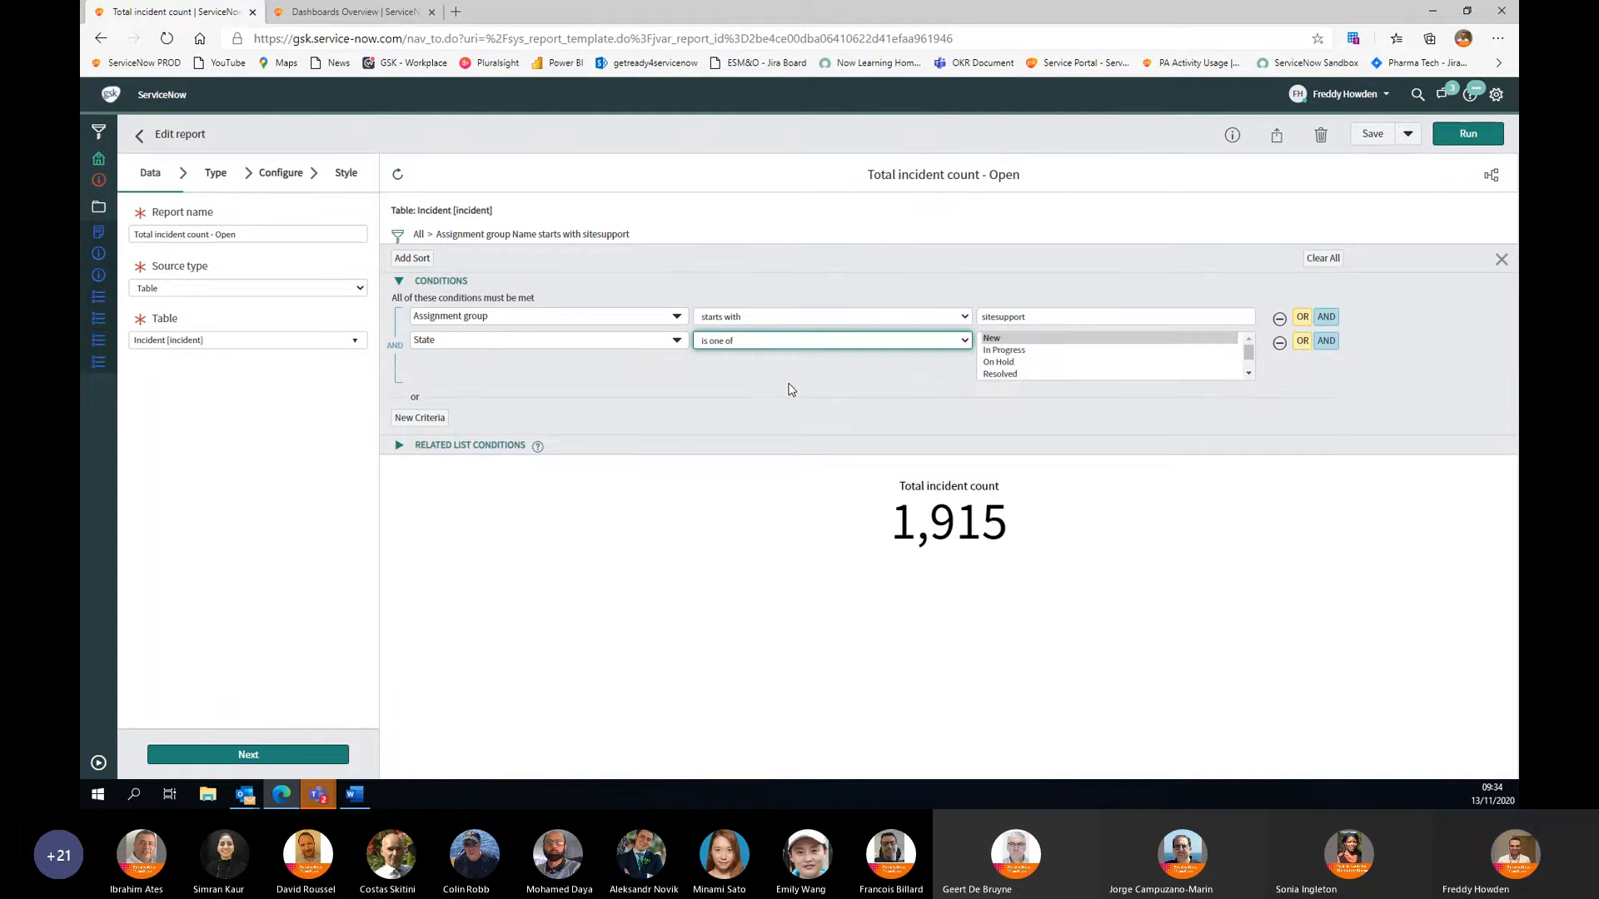
shift+click(1007, 362)
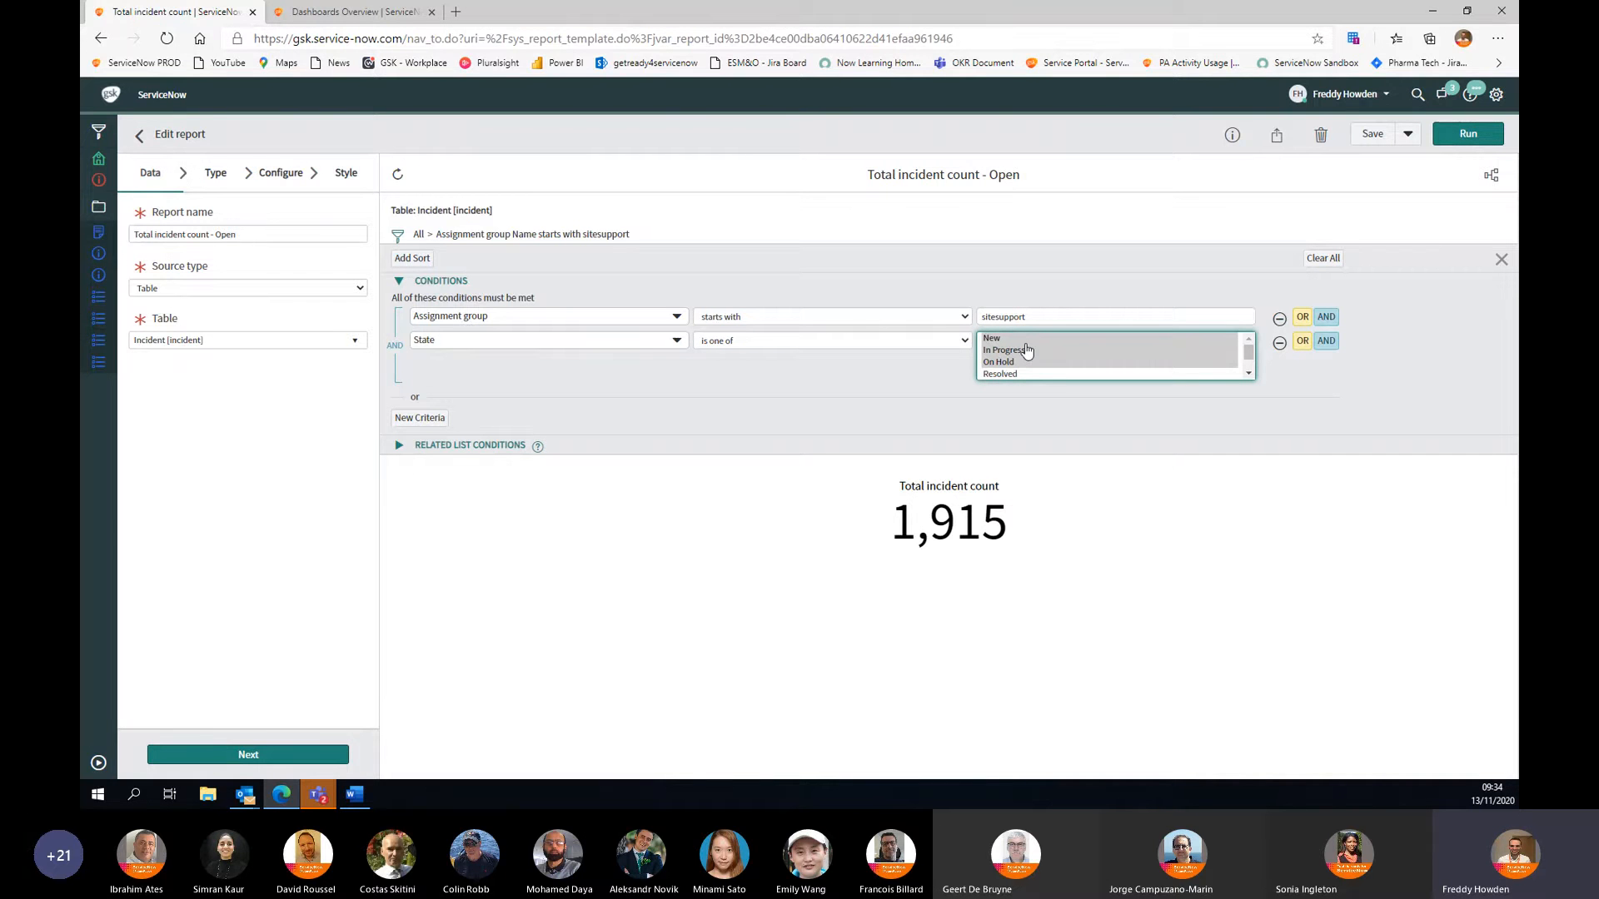
click(1488, 138)
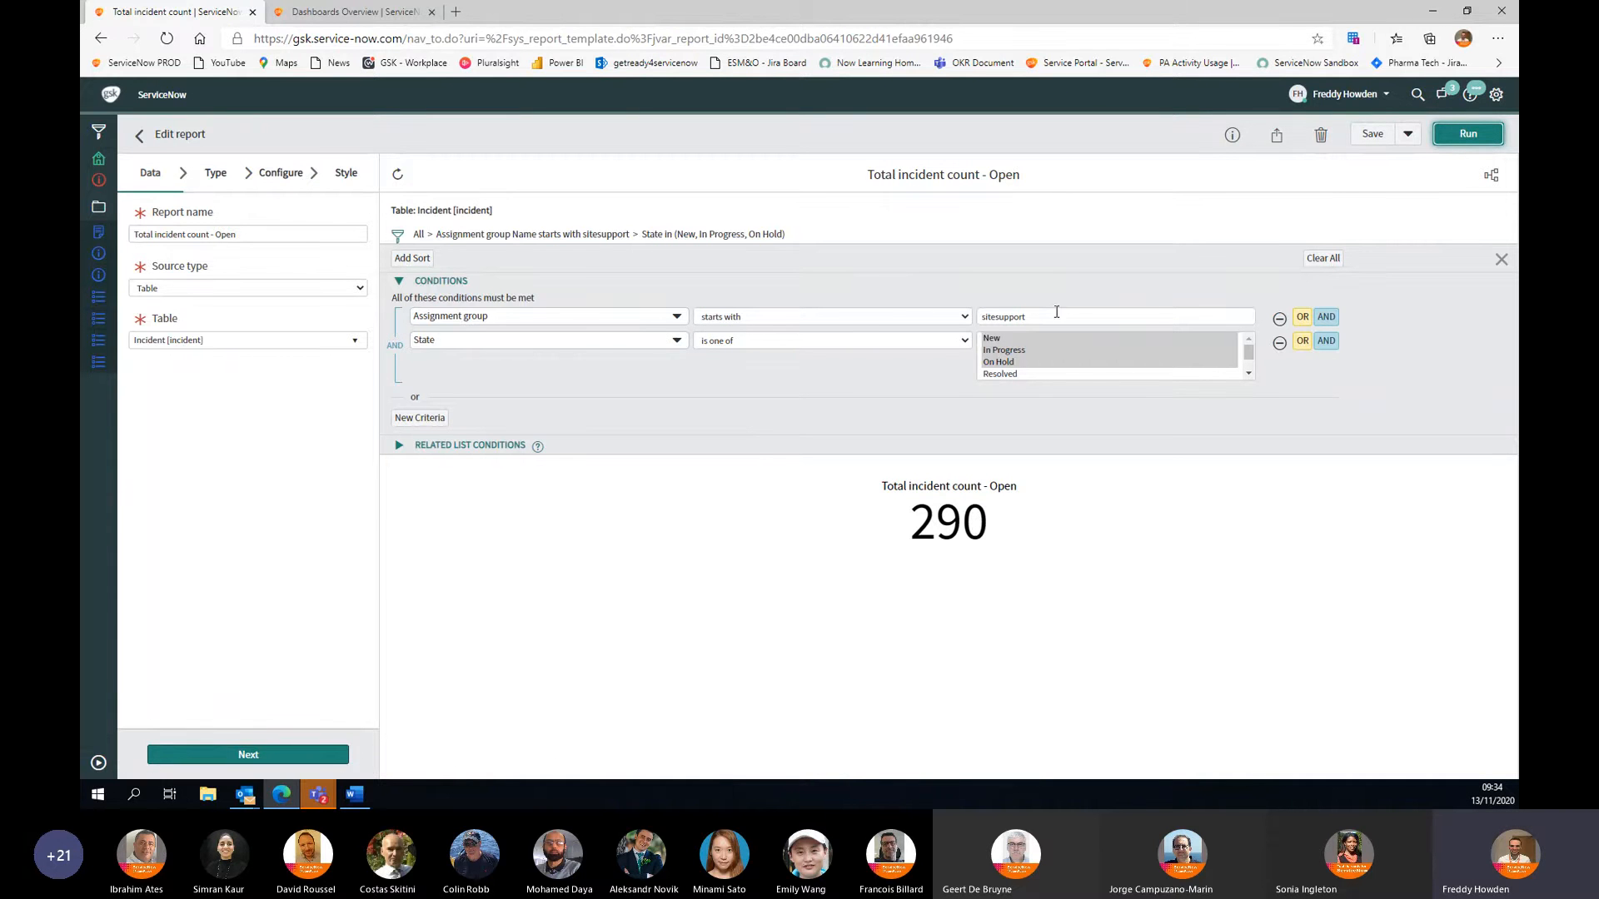
click(1370, 134)
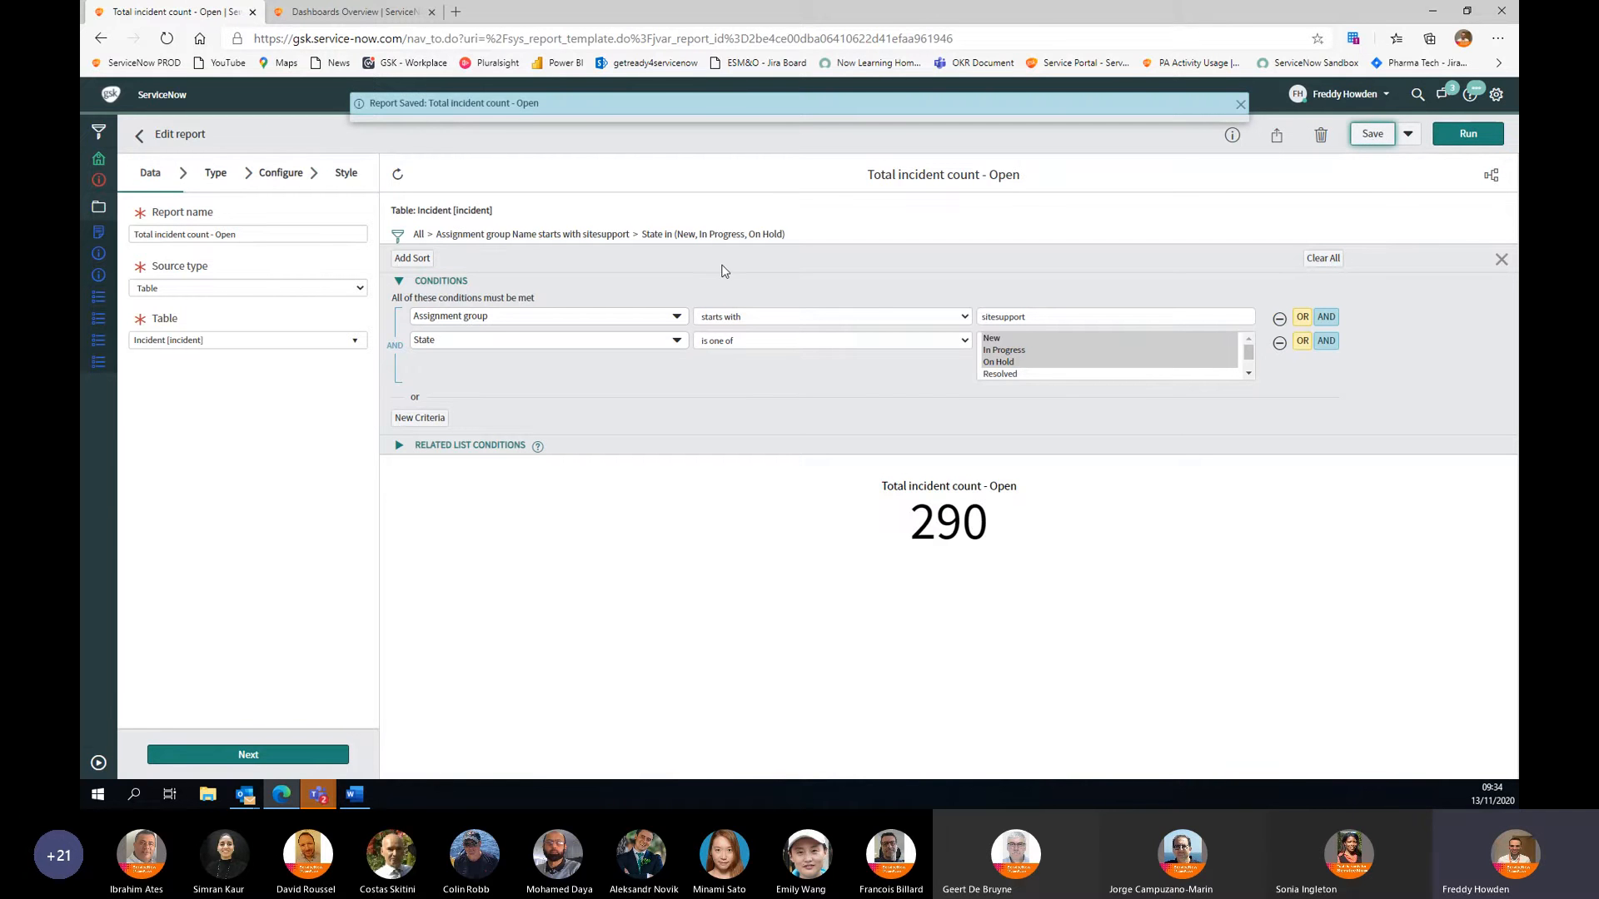
Step: Return to the Demo Friday AM dashboard and add the Total incident count - Open report as a widget
click(140, 139)
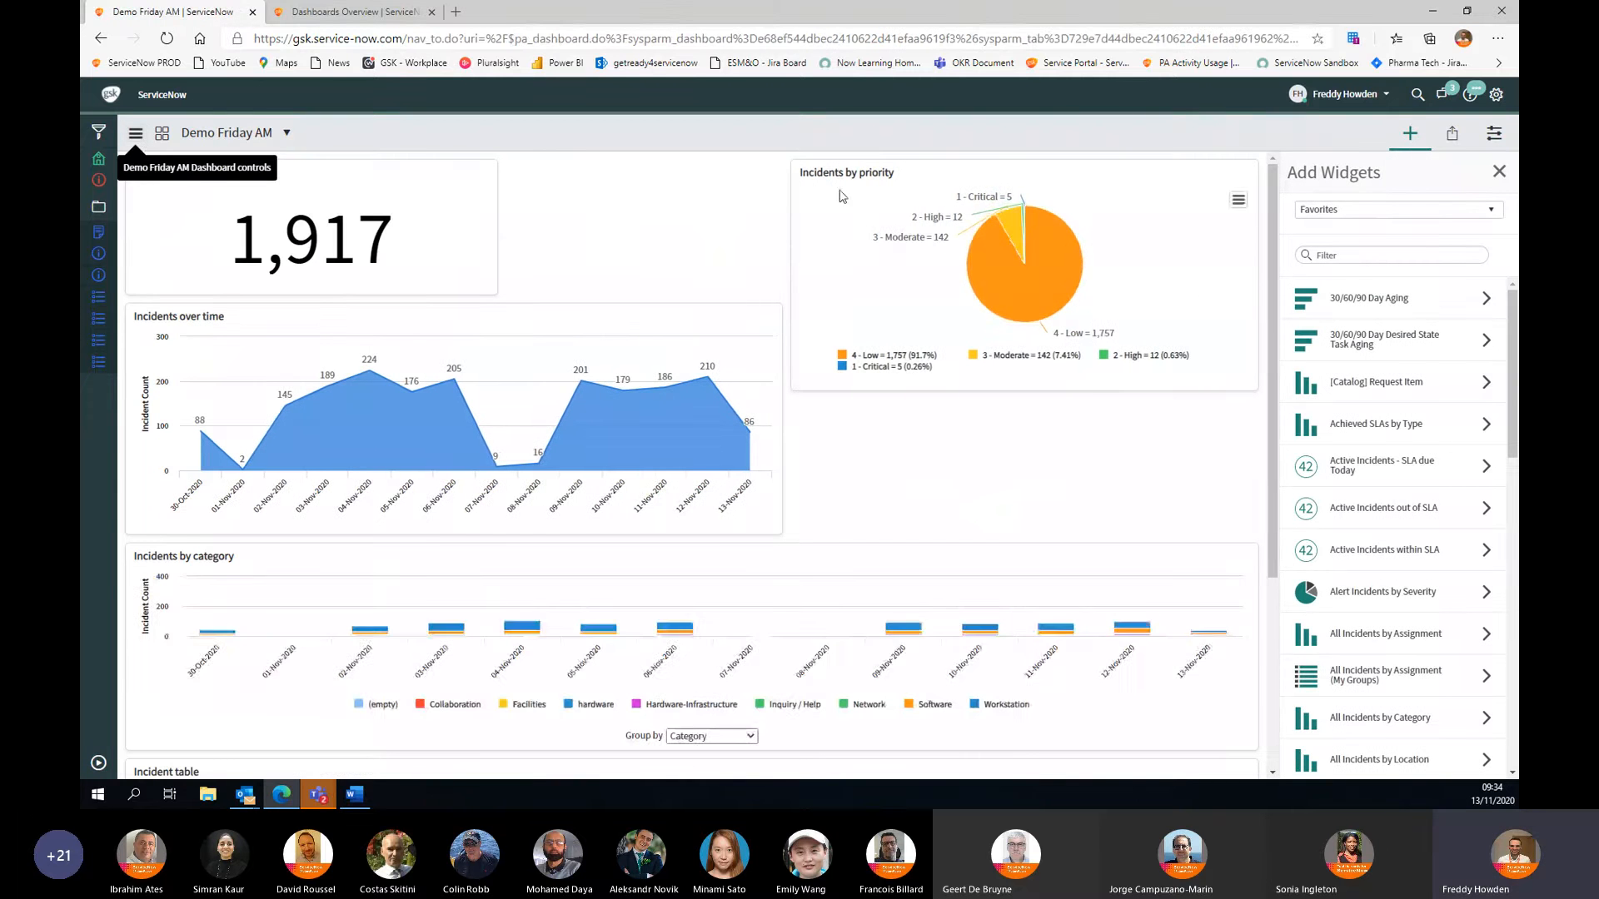
click(1363, 218)
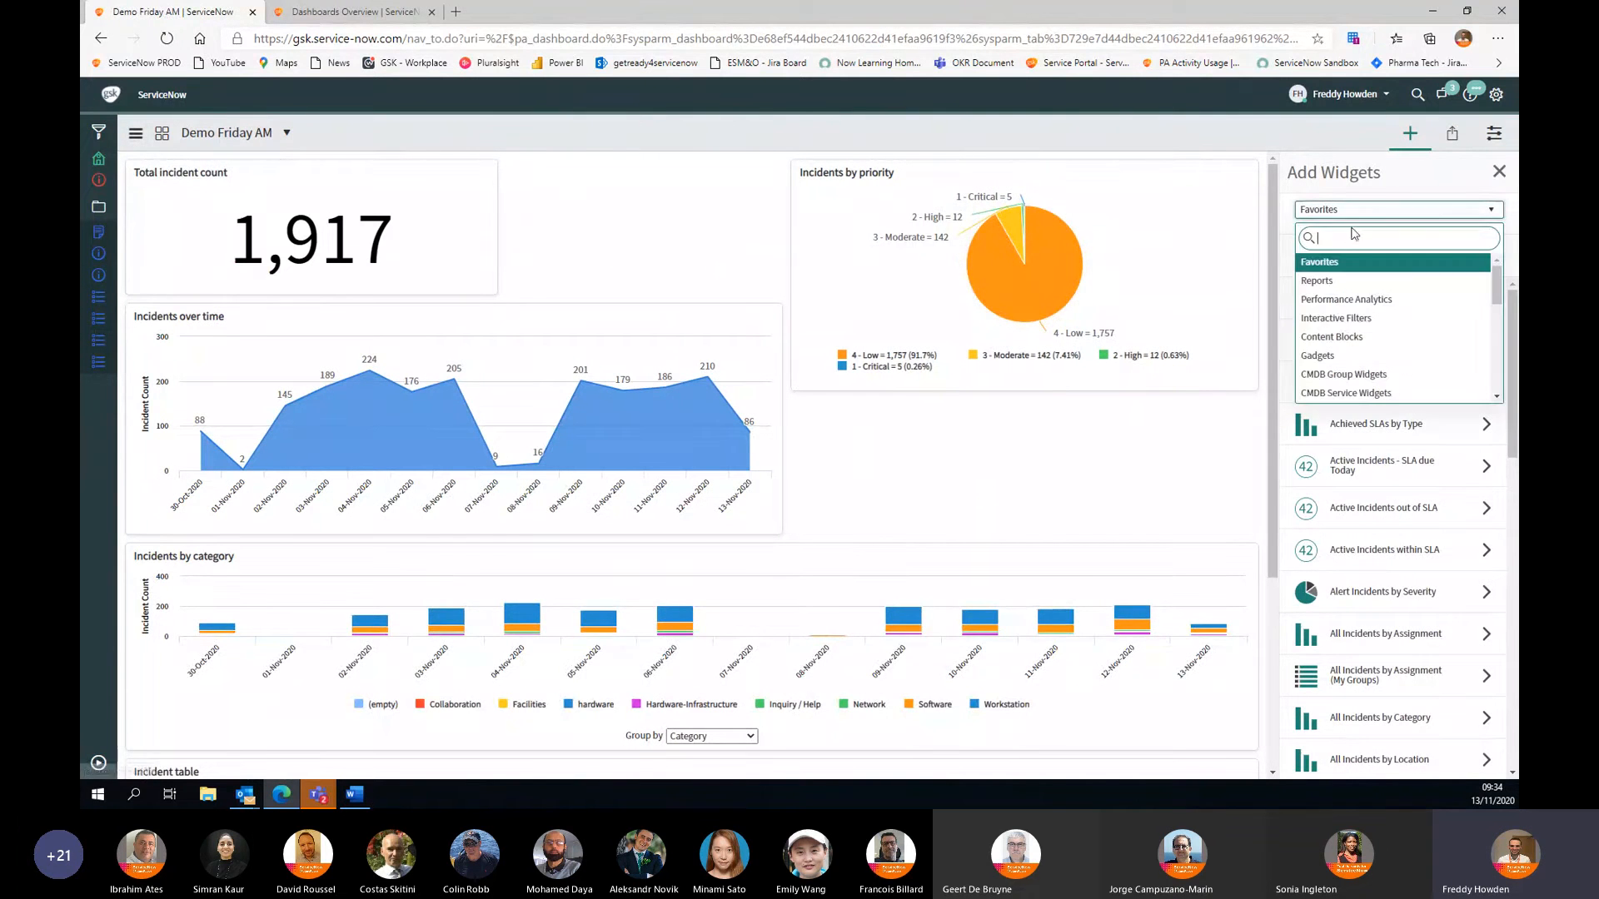
click(1318, 282)
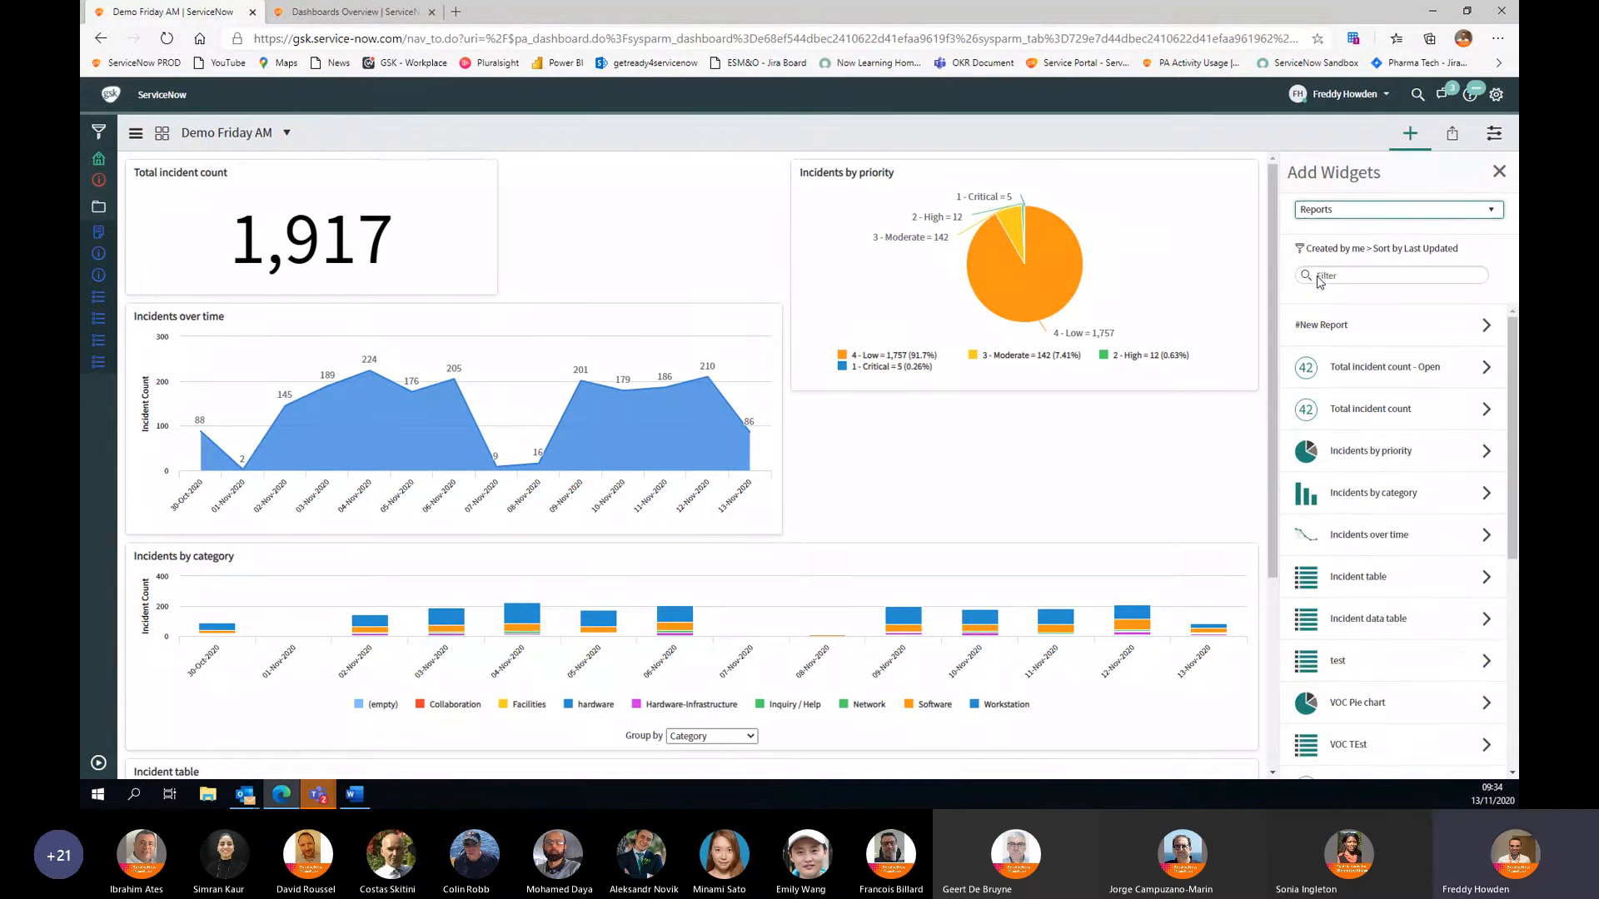
click(1333, 372)
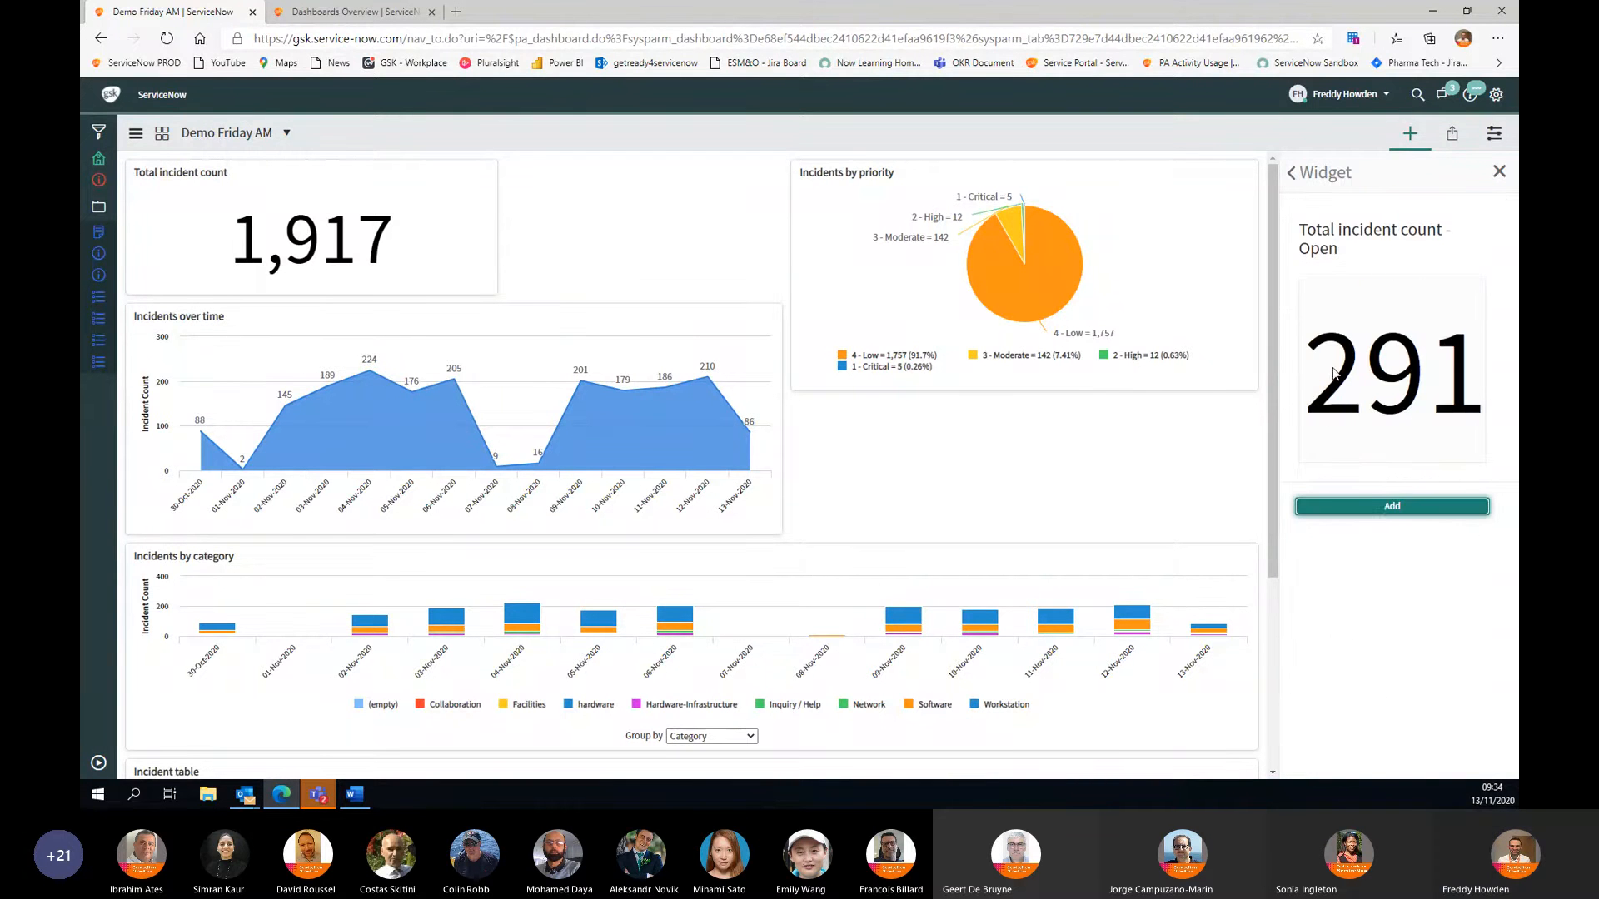
click(1370, 503)
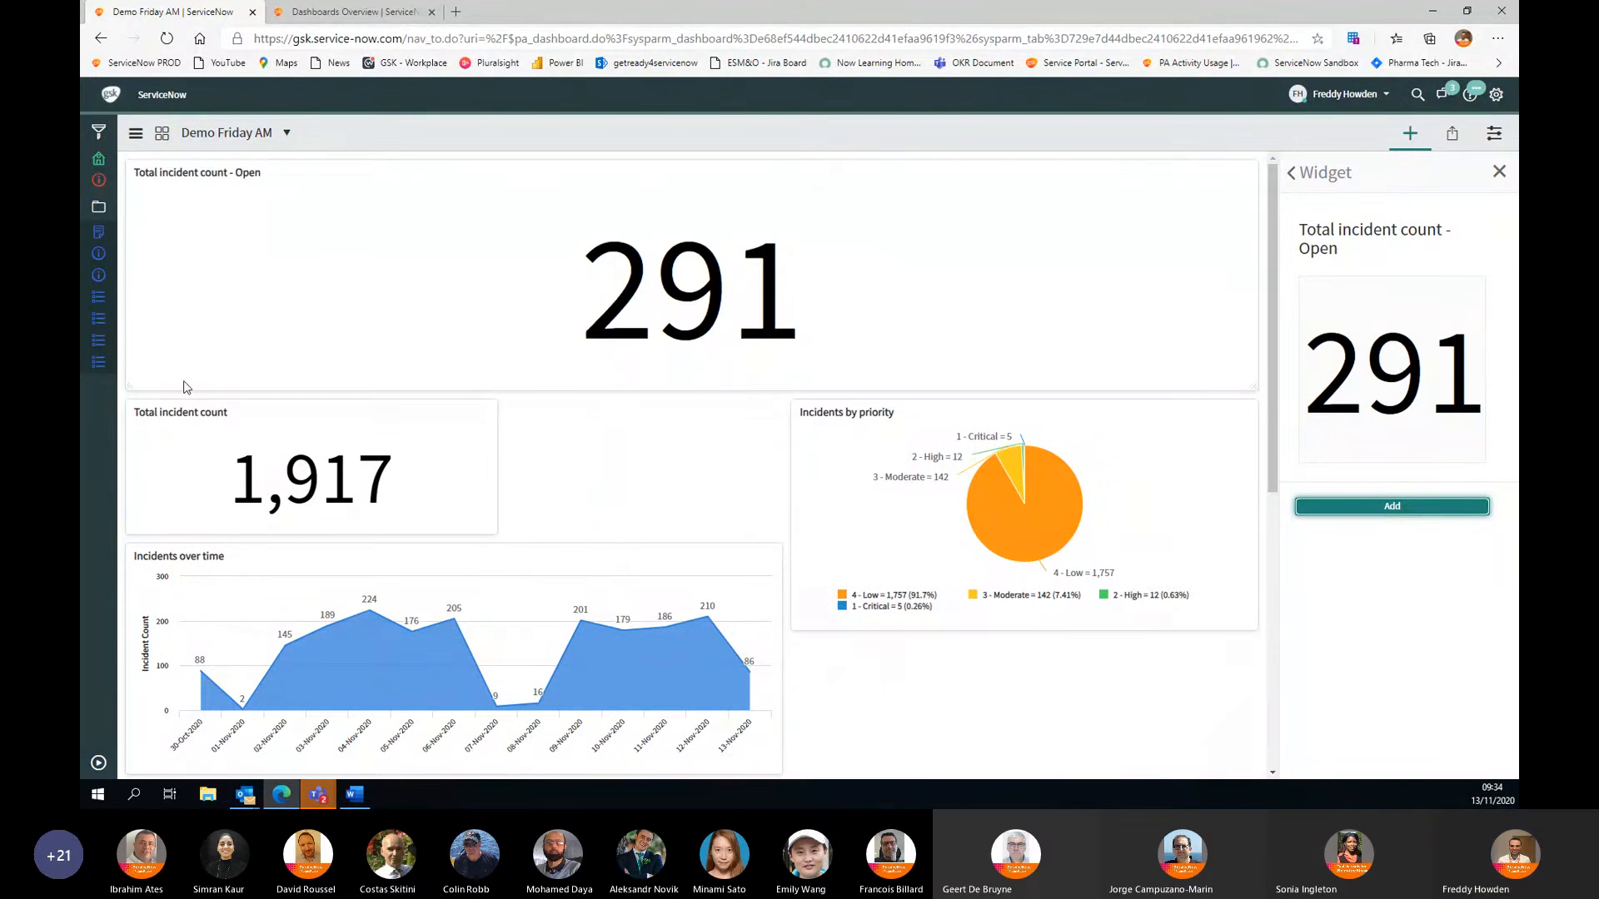
Step: Shrink the Total incident count - Open widget and arrange it directly beside a narrowed Total incident count widget in the first row
drag(127, 335, 500, 337)
drag(1260, 397, 782, 295)
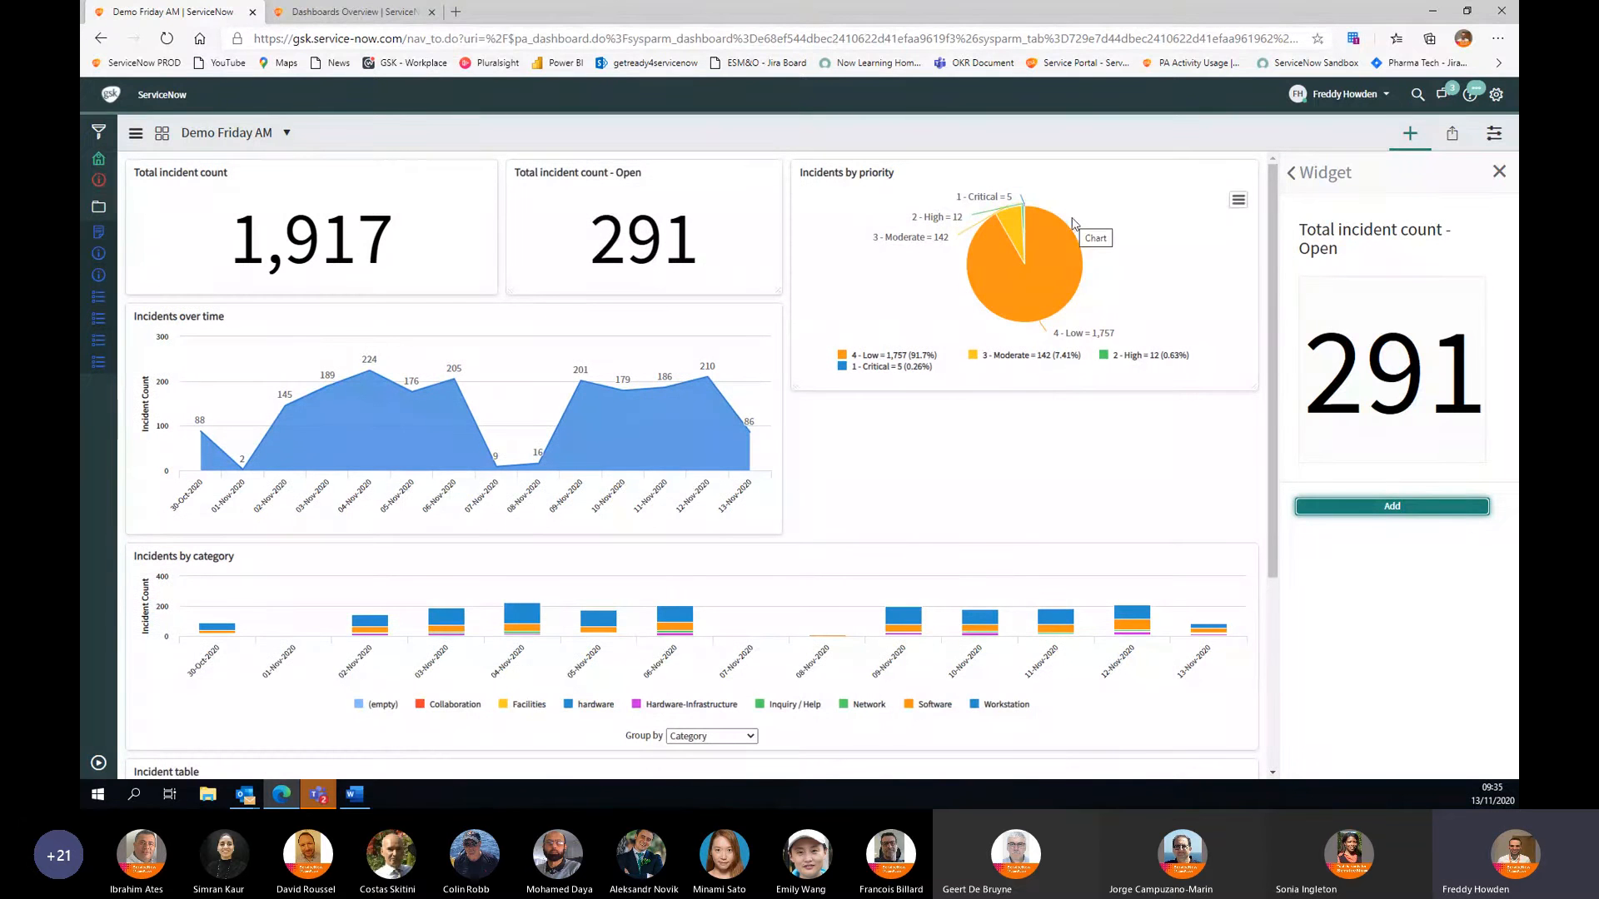
drag(496, 215, 438, 215)
drag(609, 163, 489, 173)
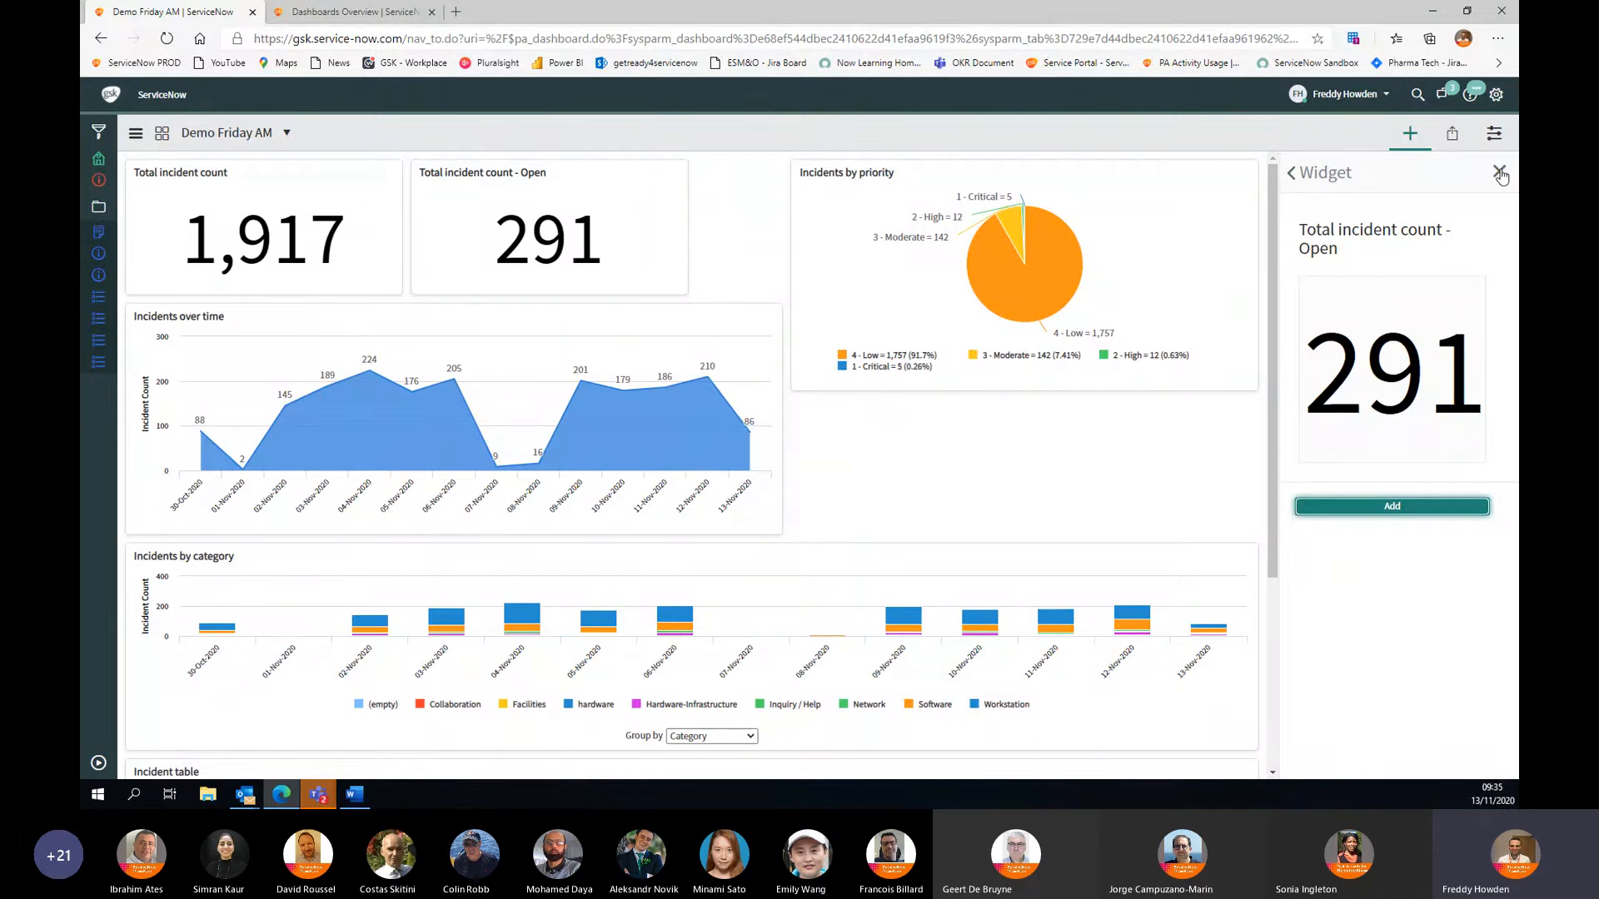
Step: Add a #New Report placeholder widget to the dashboard and open its report configuration
click(1293, 172)
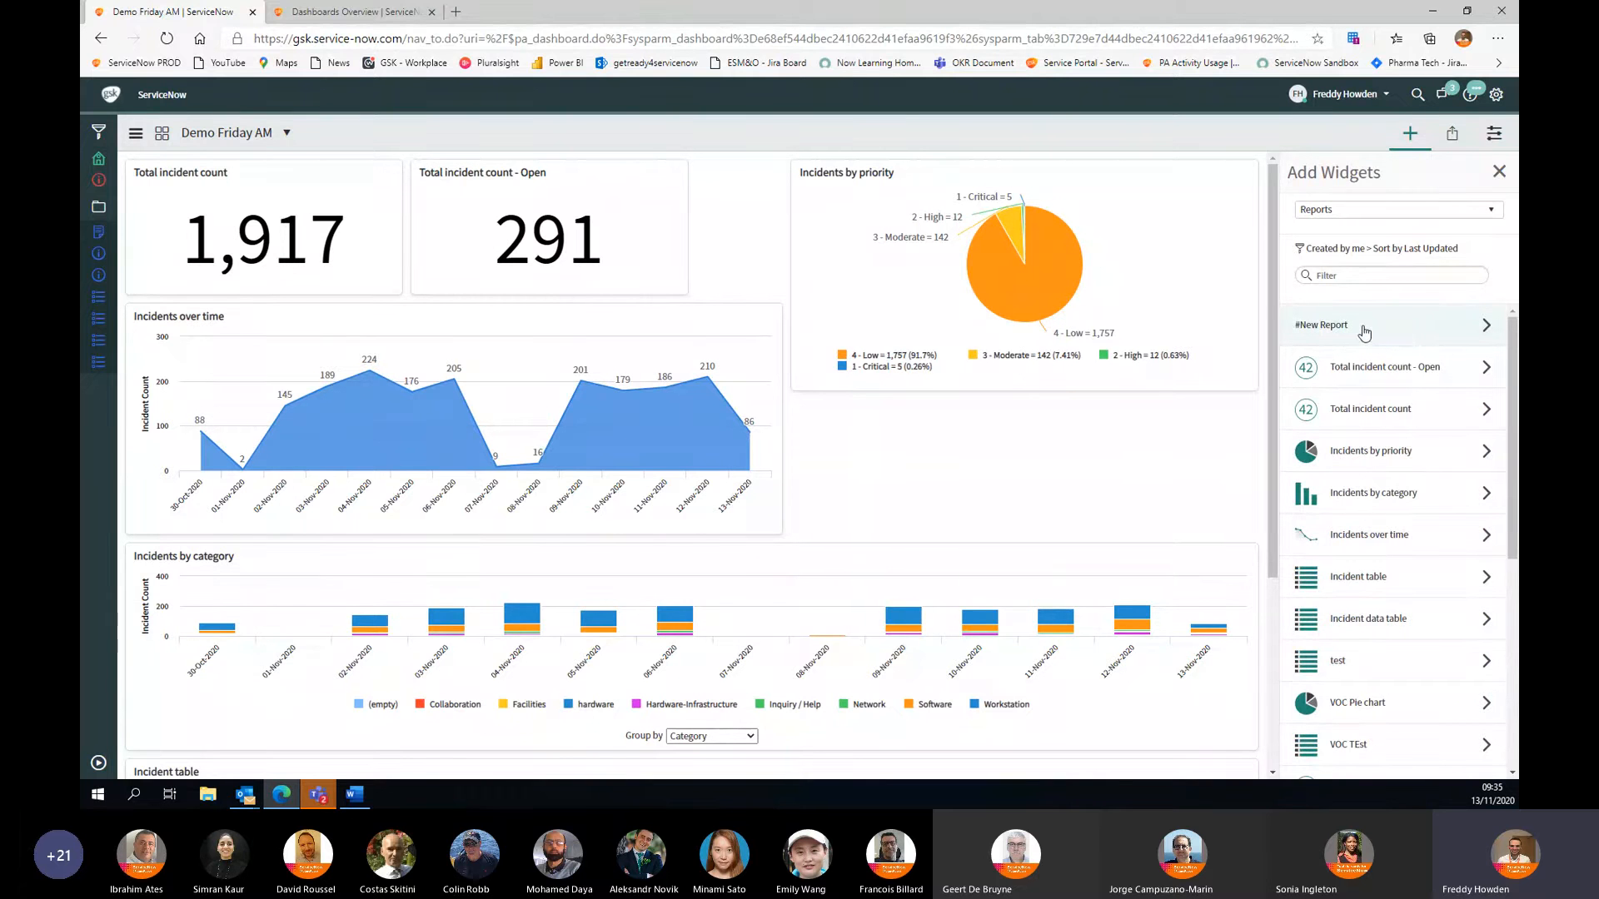
click(1364, 332)
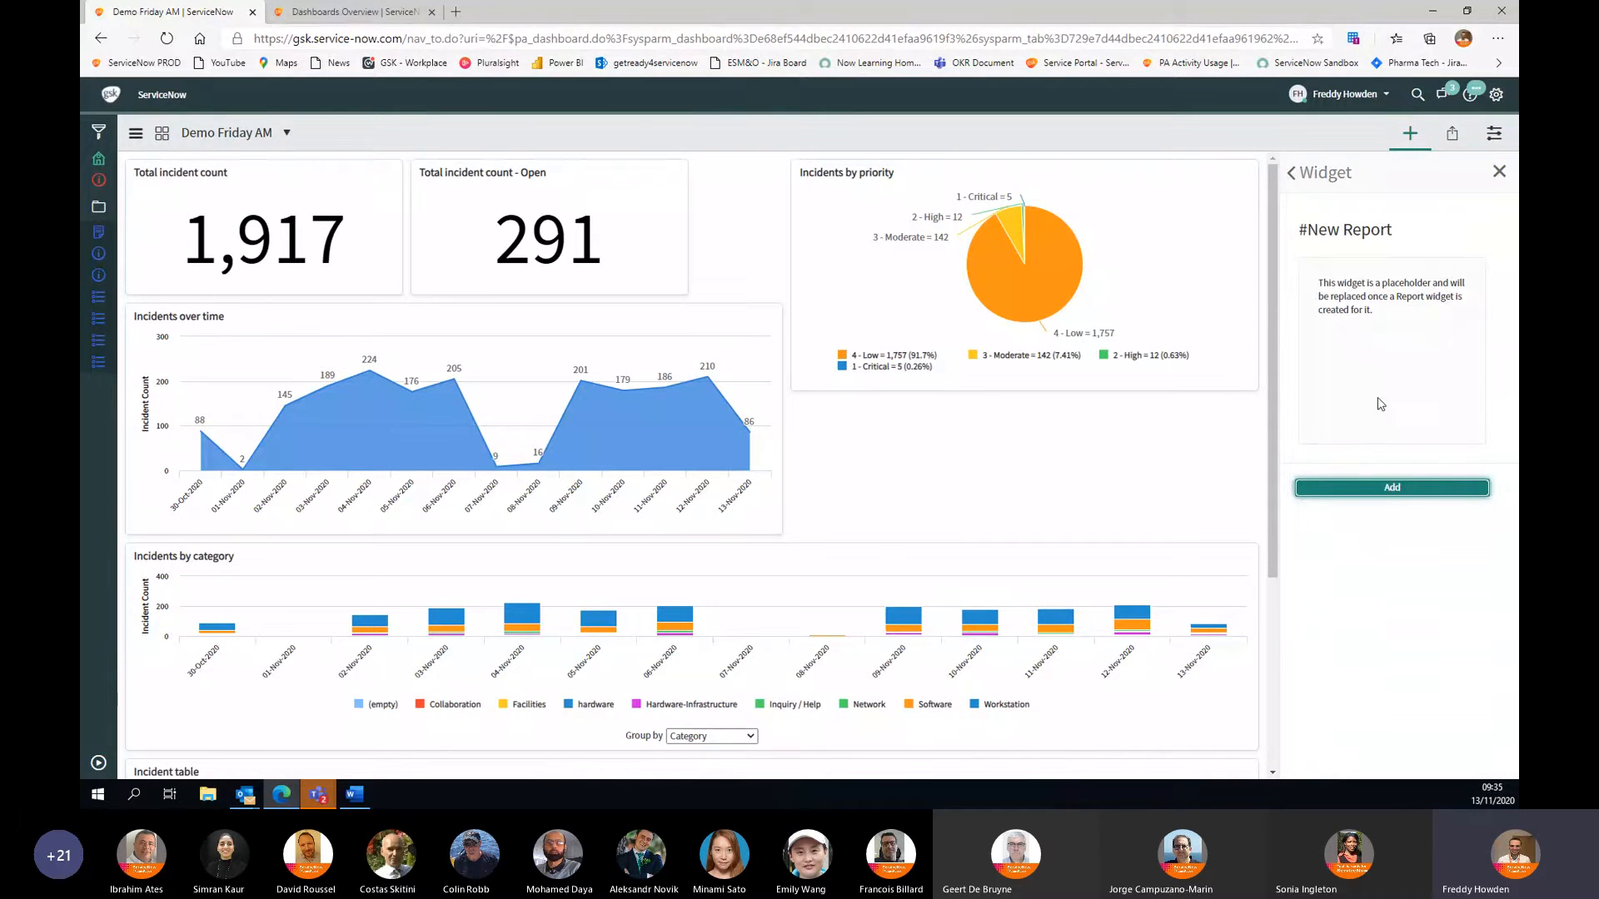
click(1370, 490)
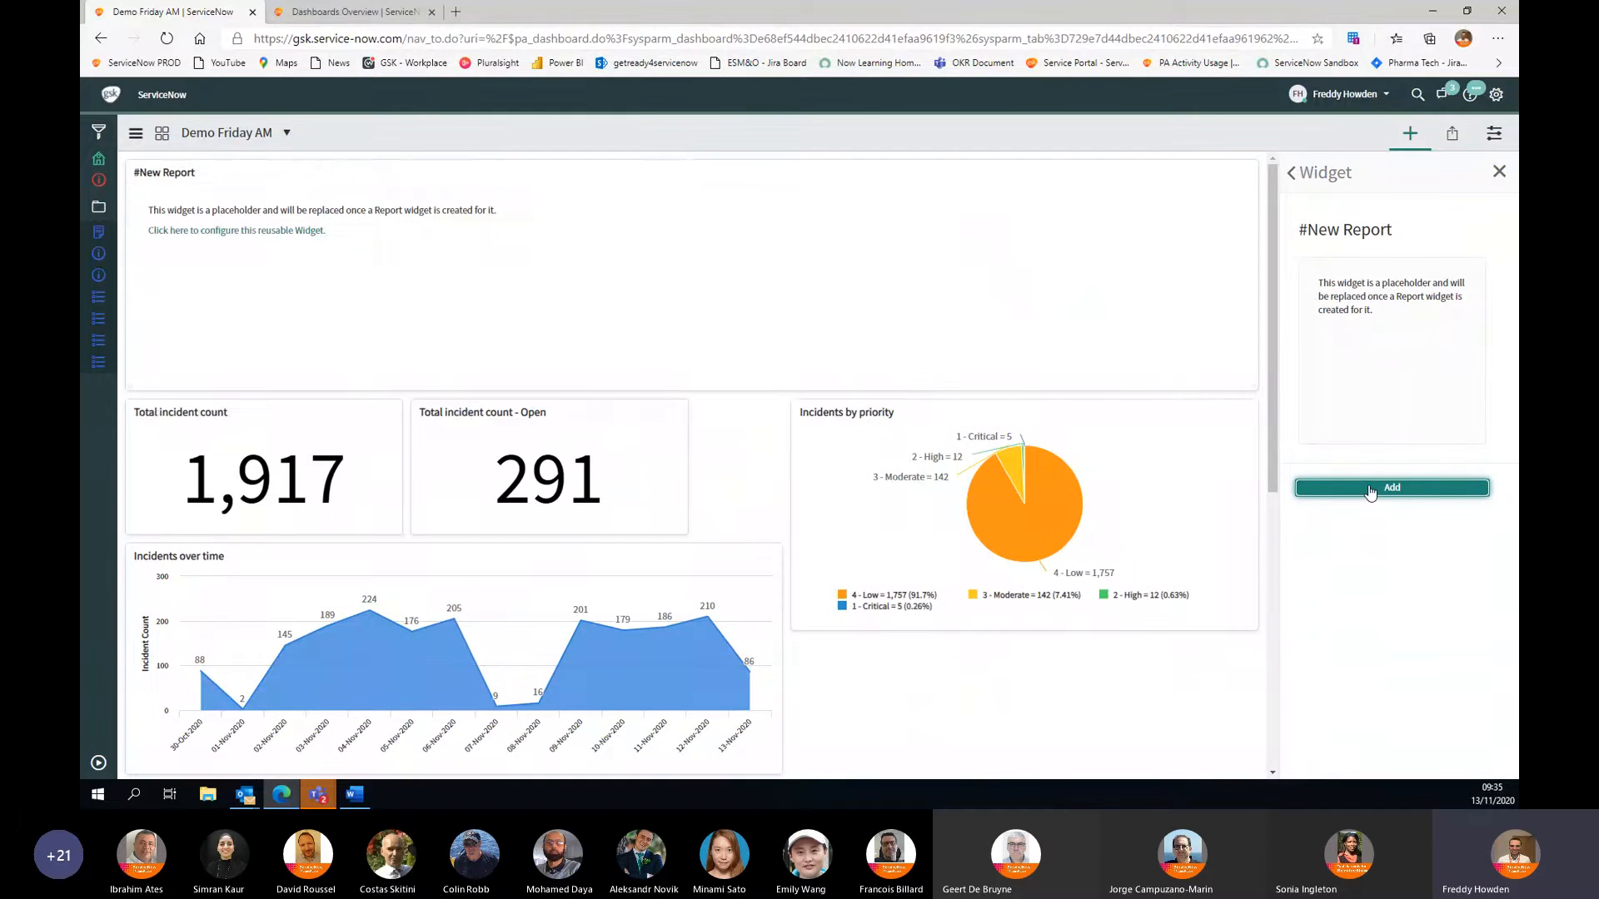
click(248, 239)
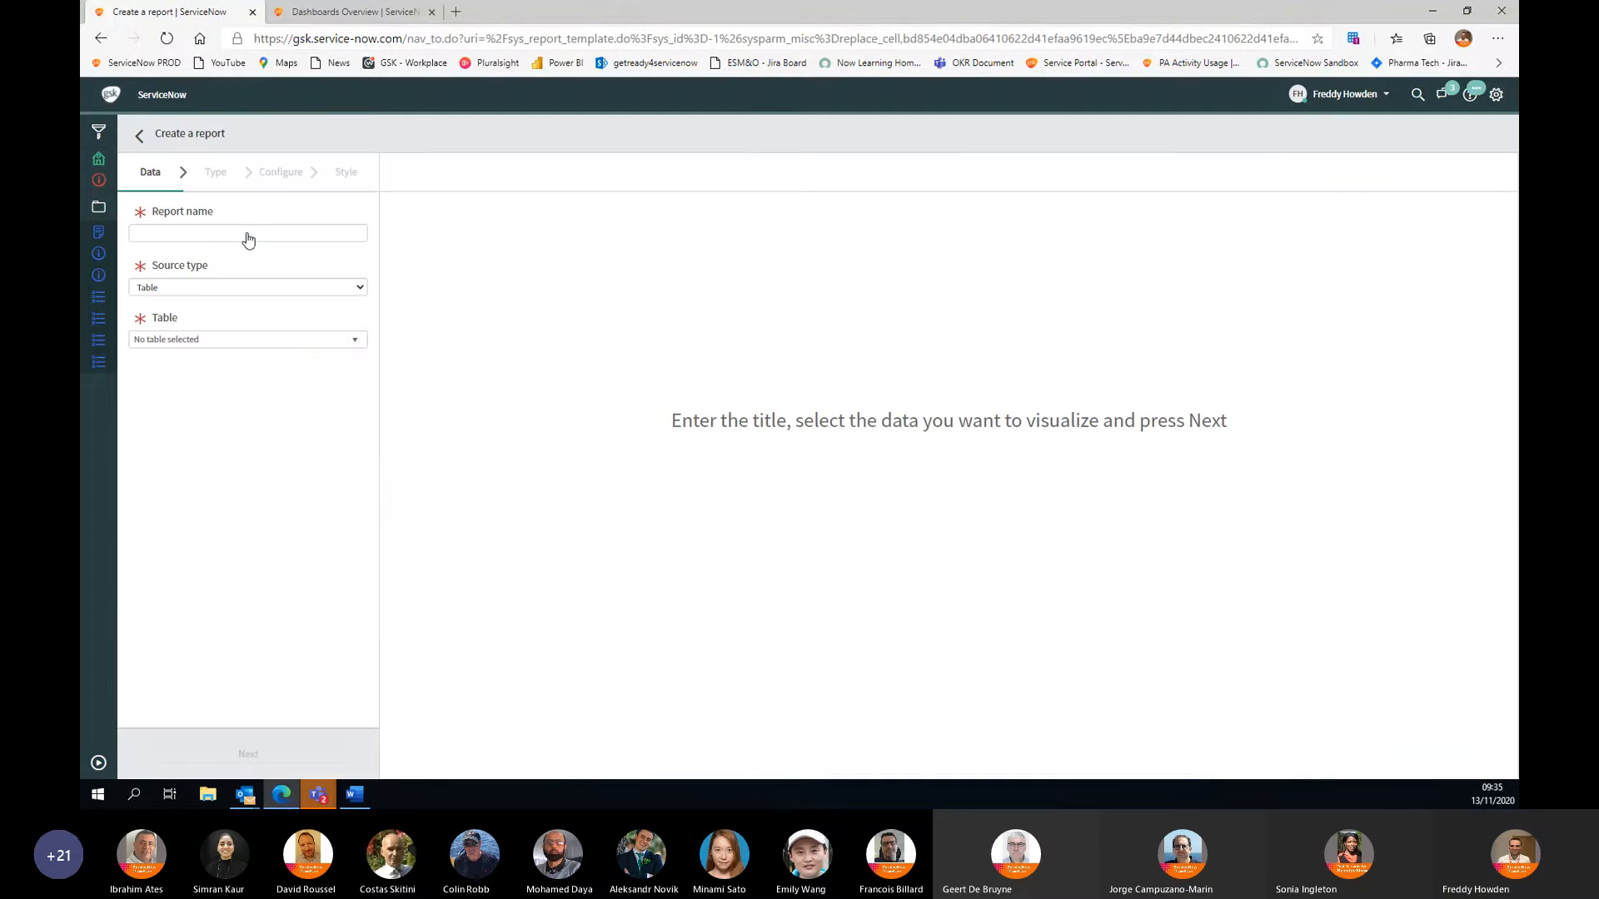
Step: Name the new report "Incidents closed" and set its source table to Incident [incident]
click(194, 233)
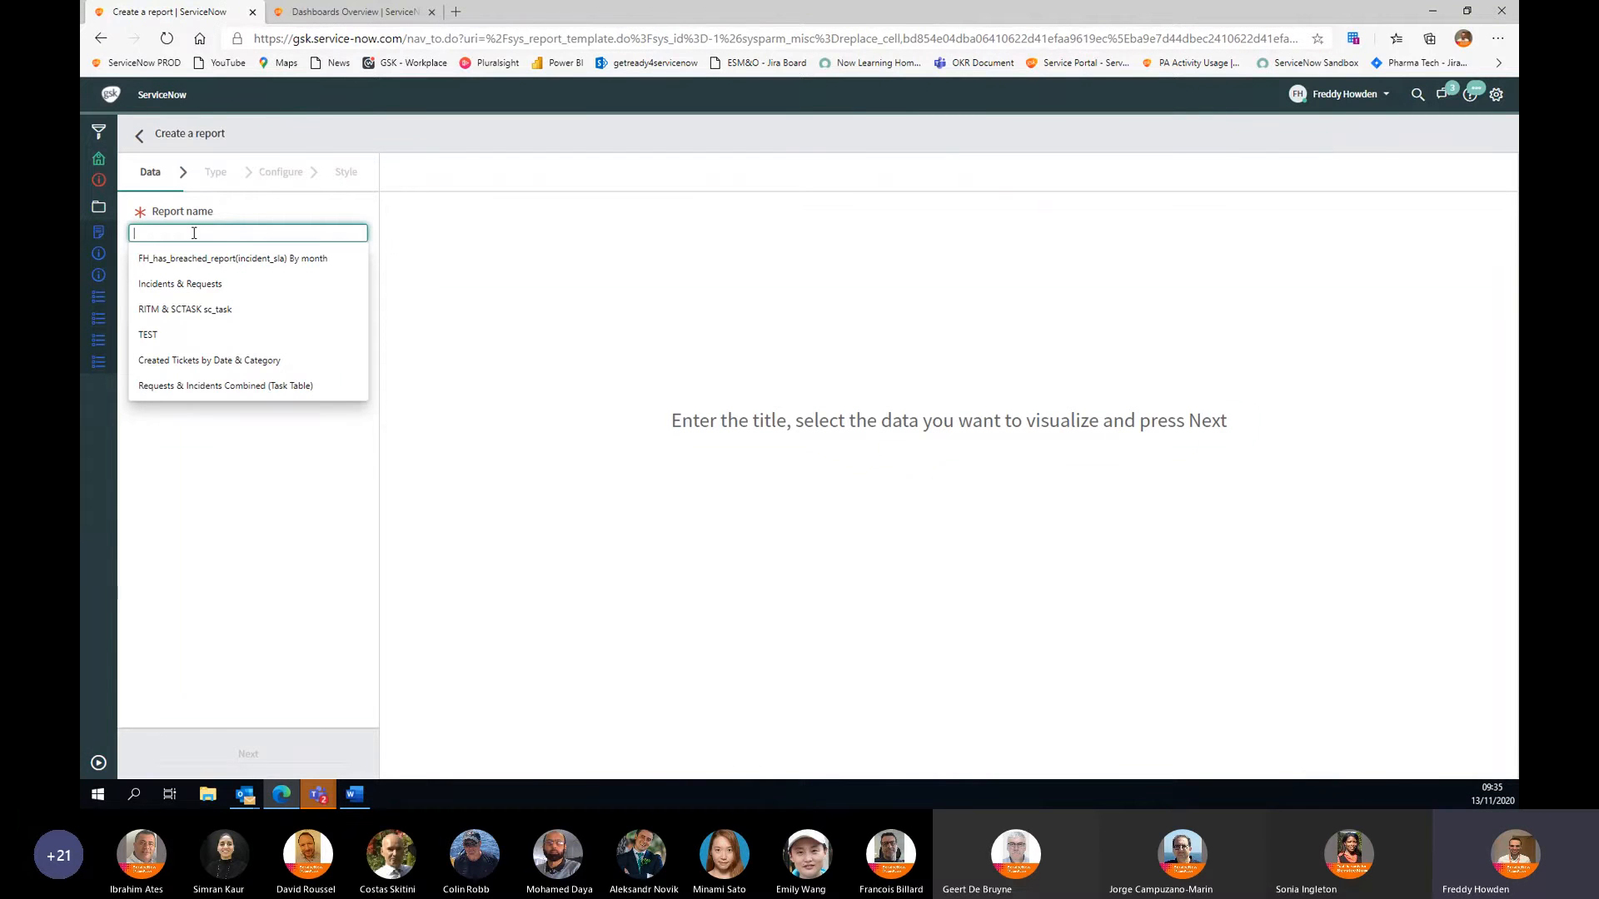
text(Inci)
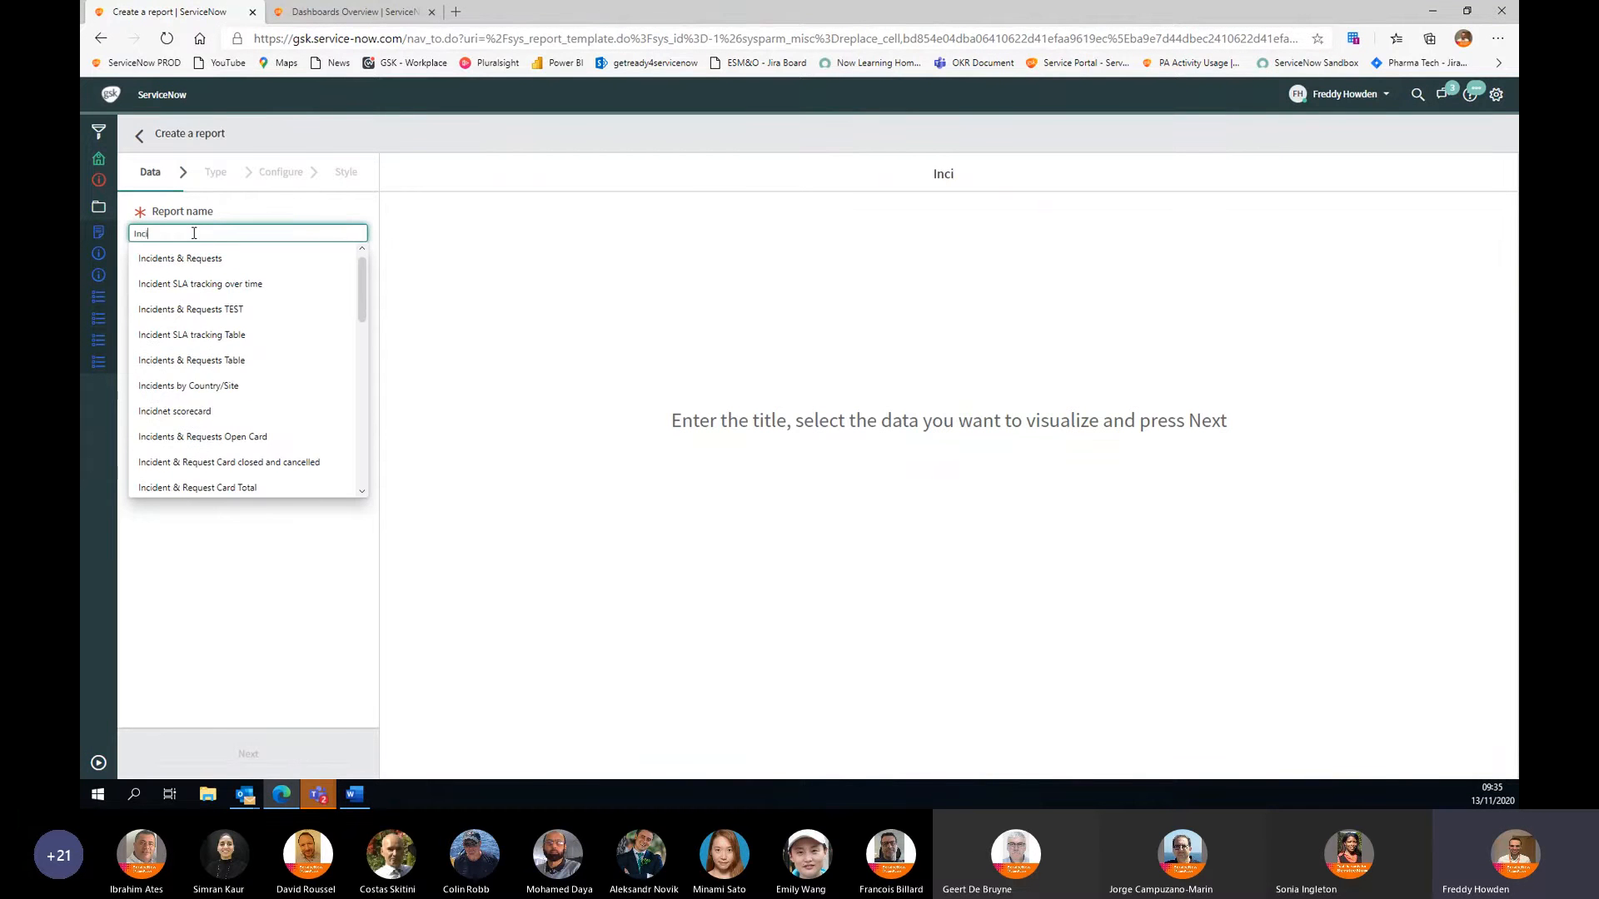
text(dents closed)
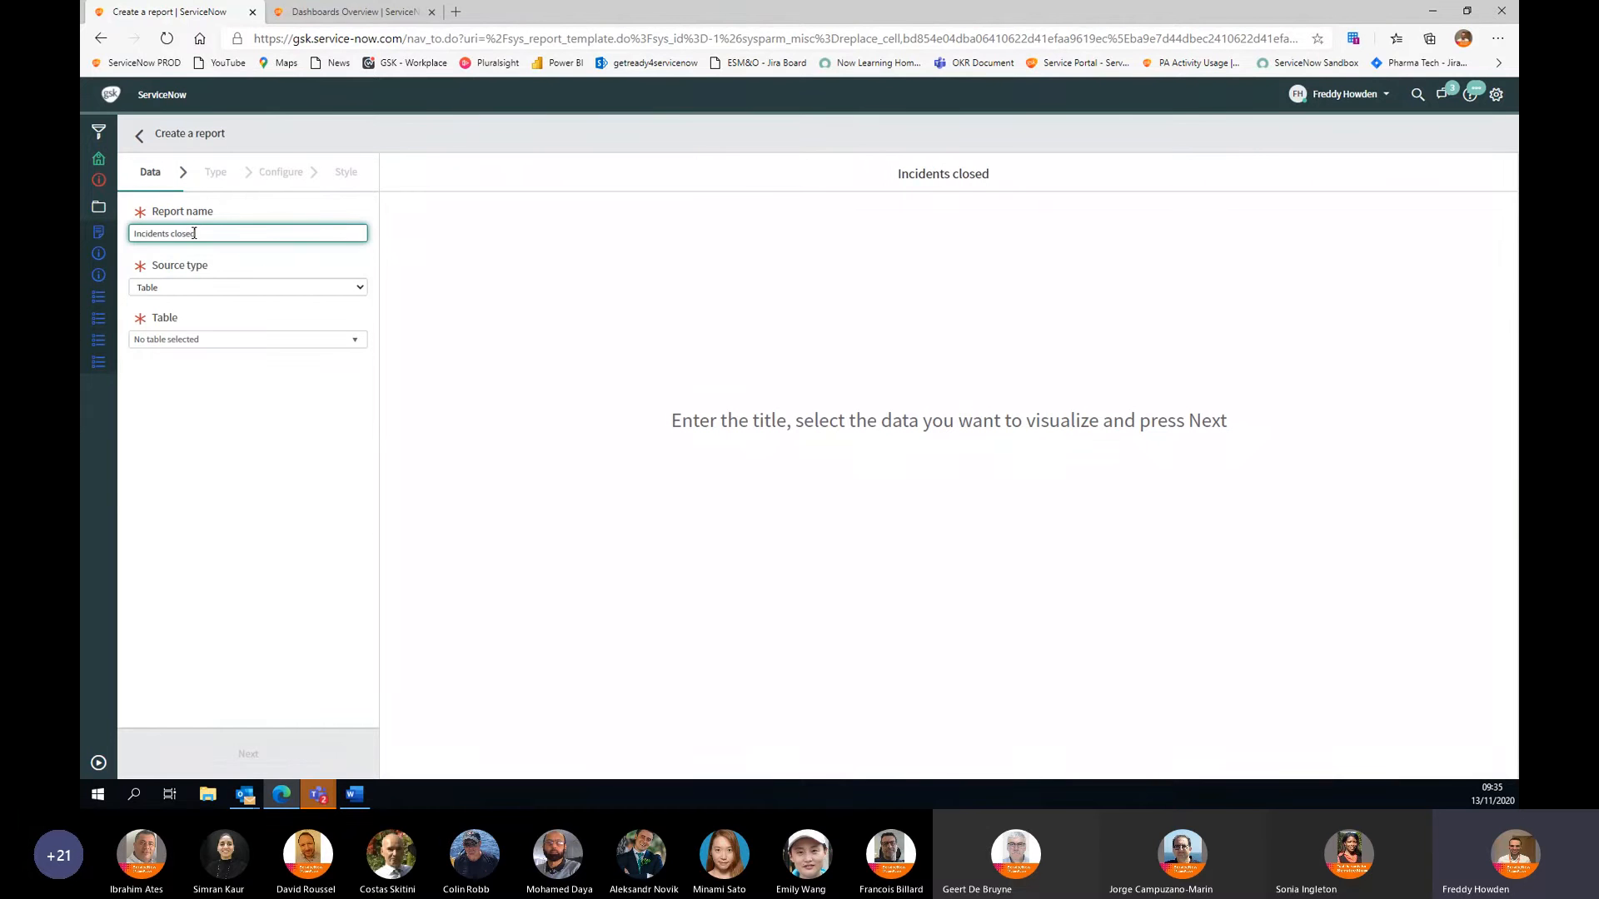
click(259, 345)
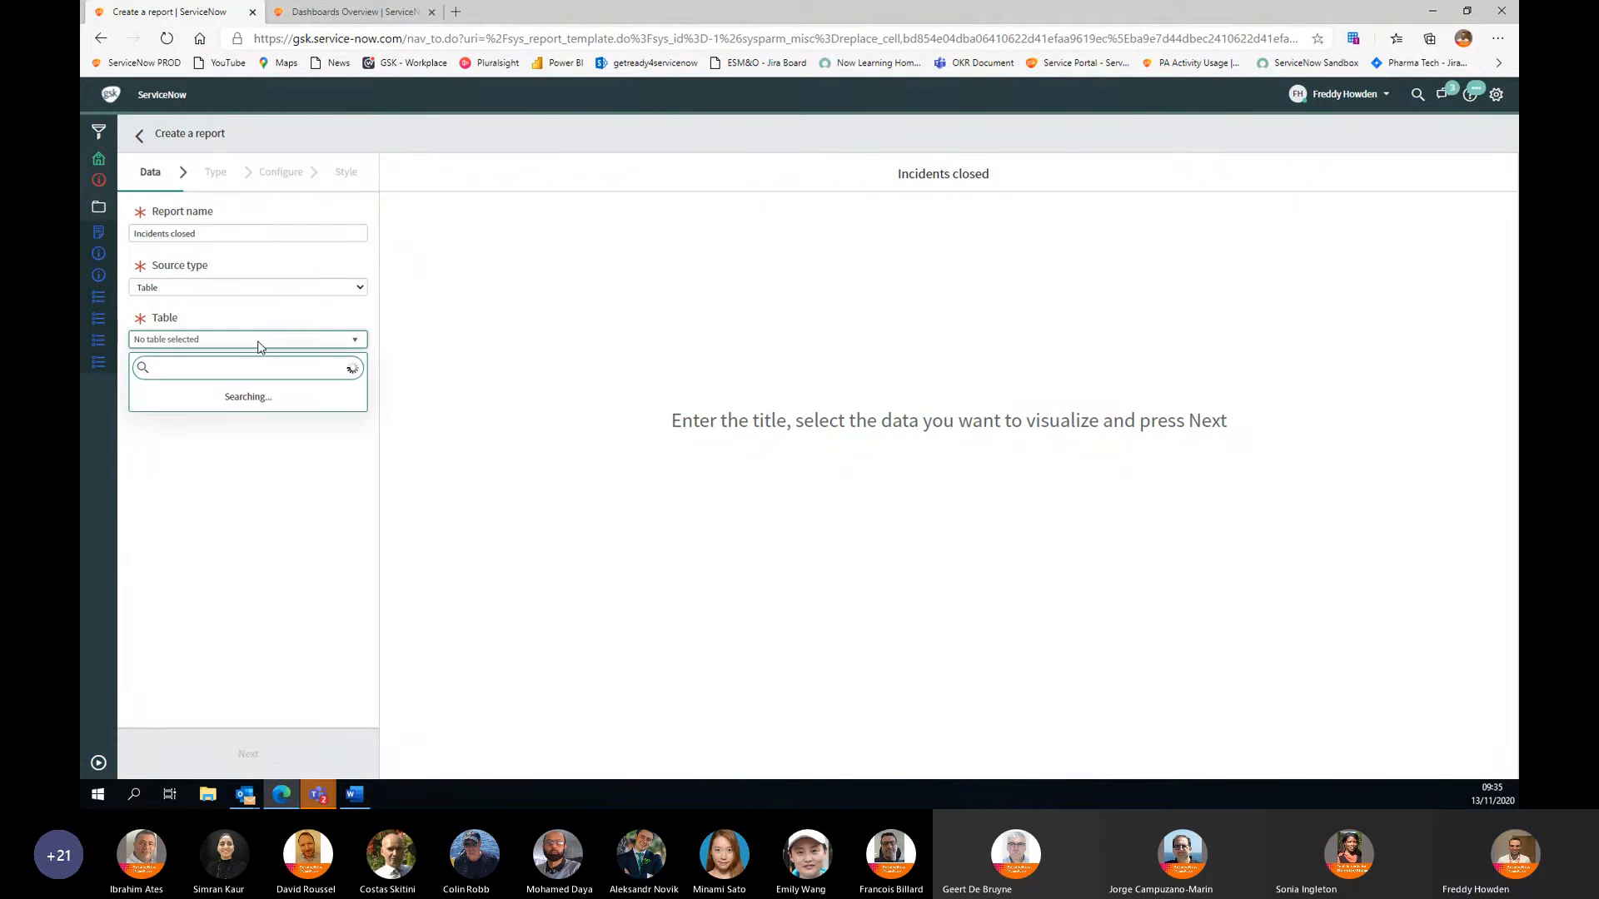
click(200, 412)
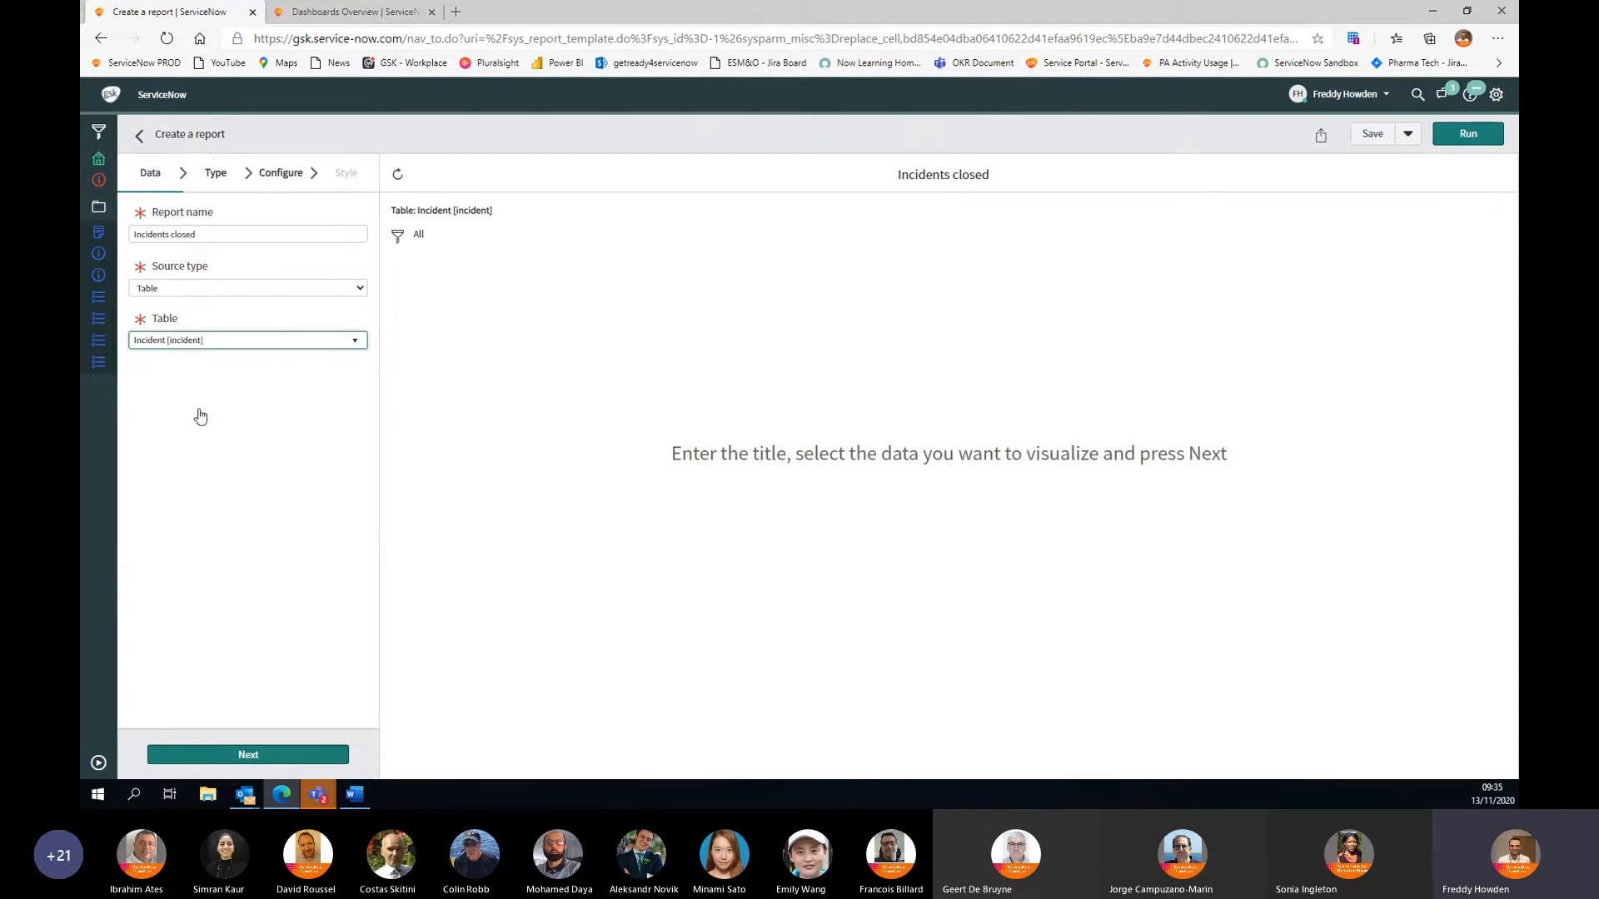
Step: Choose Single Score as the visualization type for the Incidents closed report
click(214, 171)
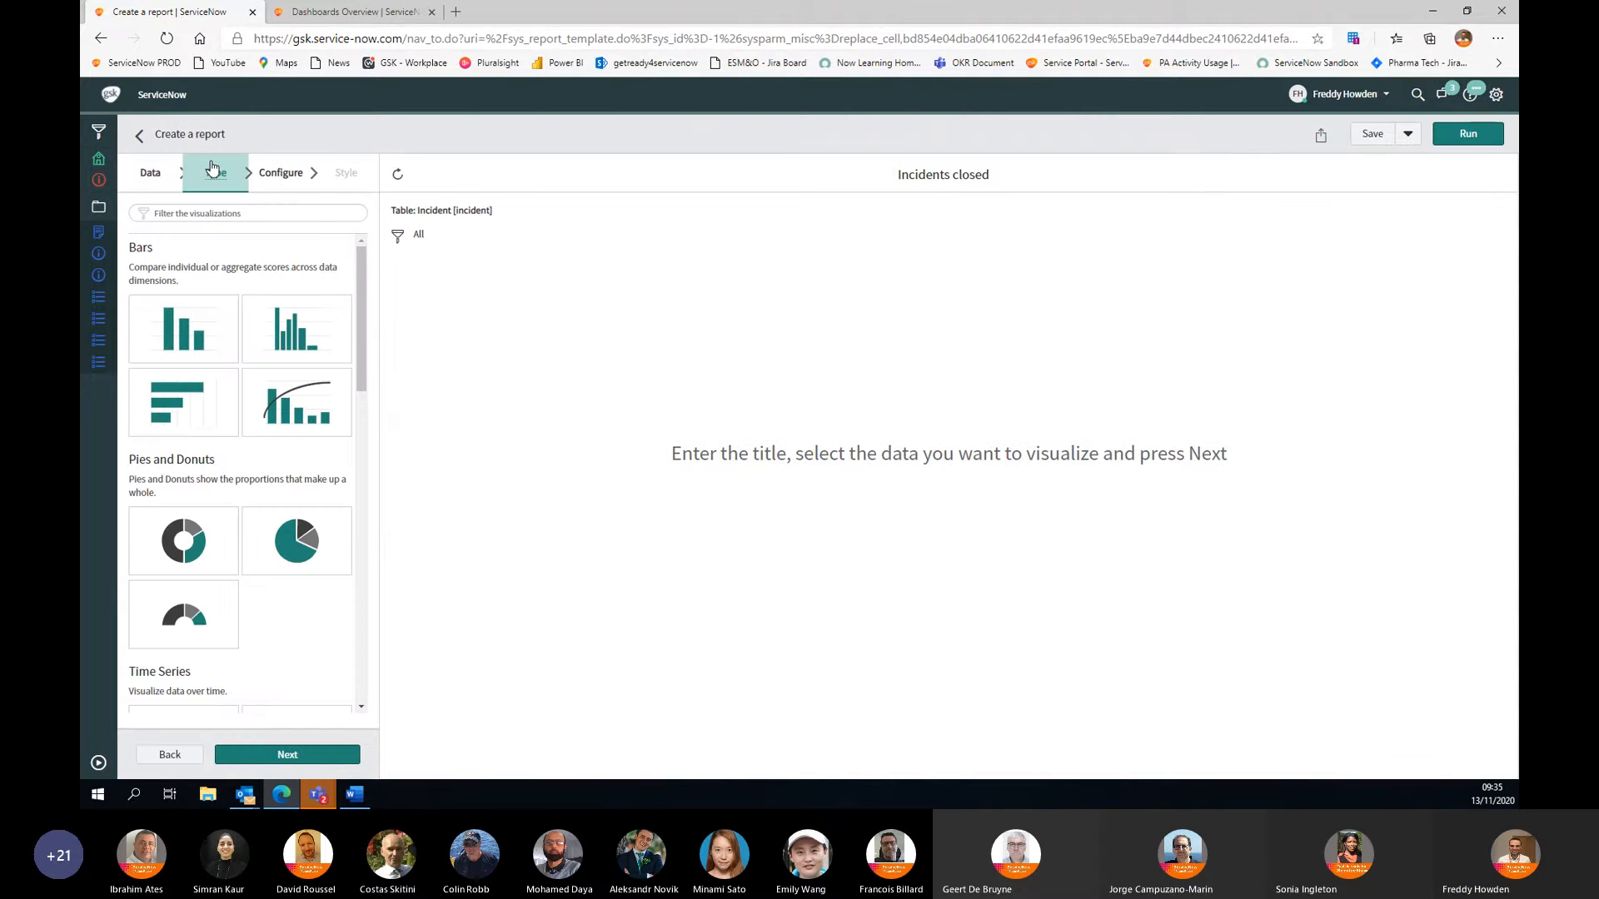
scroll(248, 457, down, 3)
scroll(247, 456, down, 5)
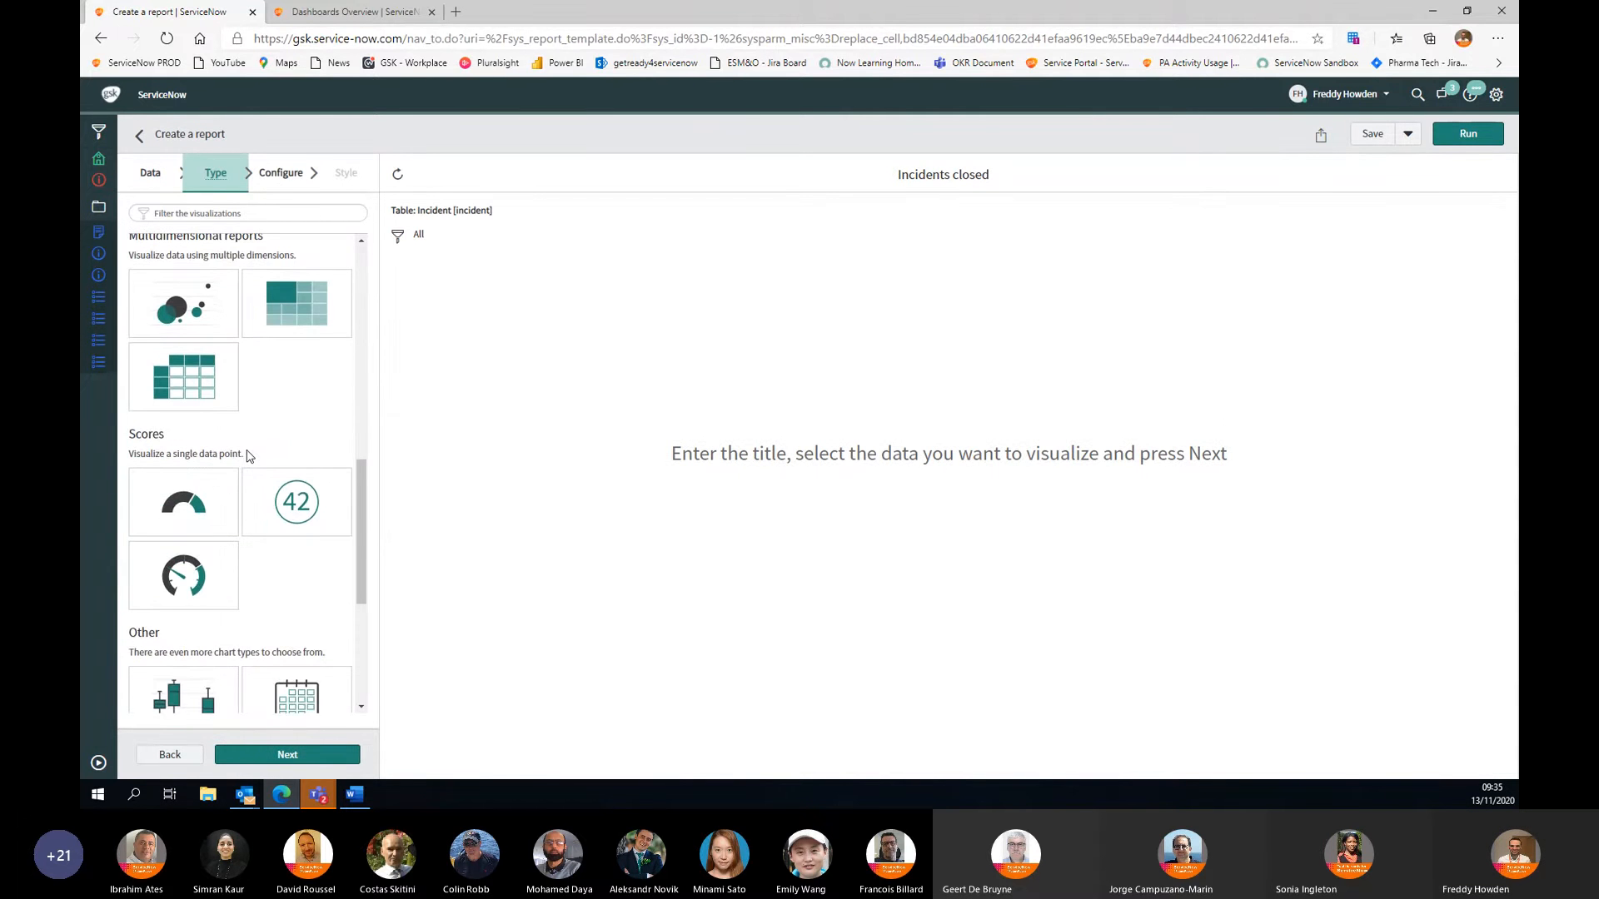
click(294, 497)
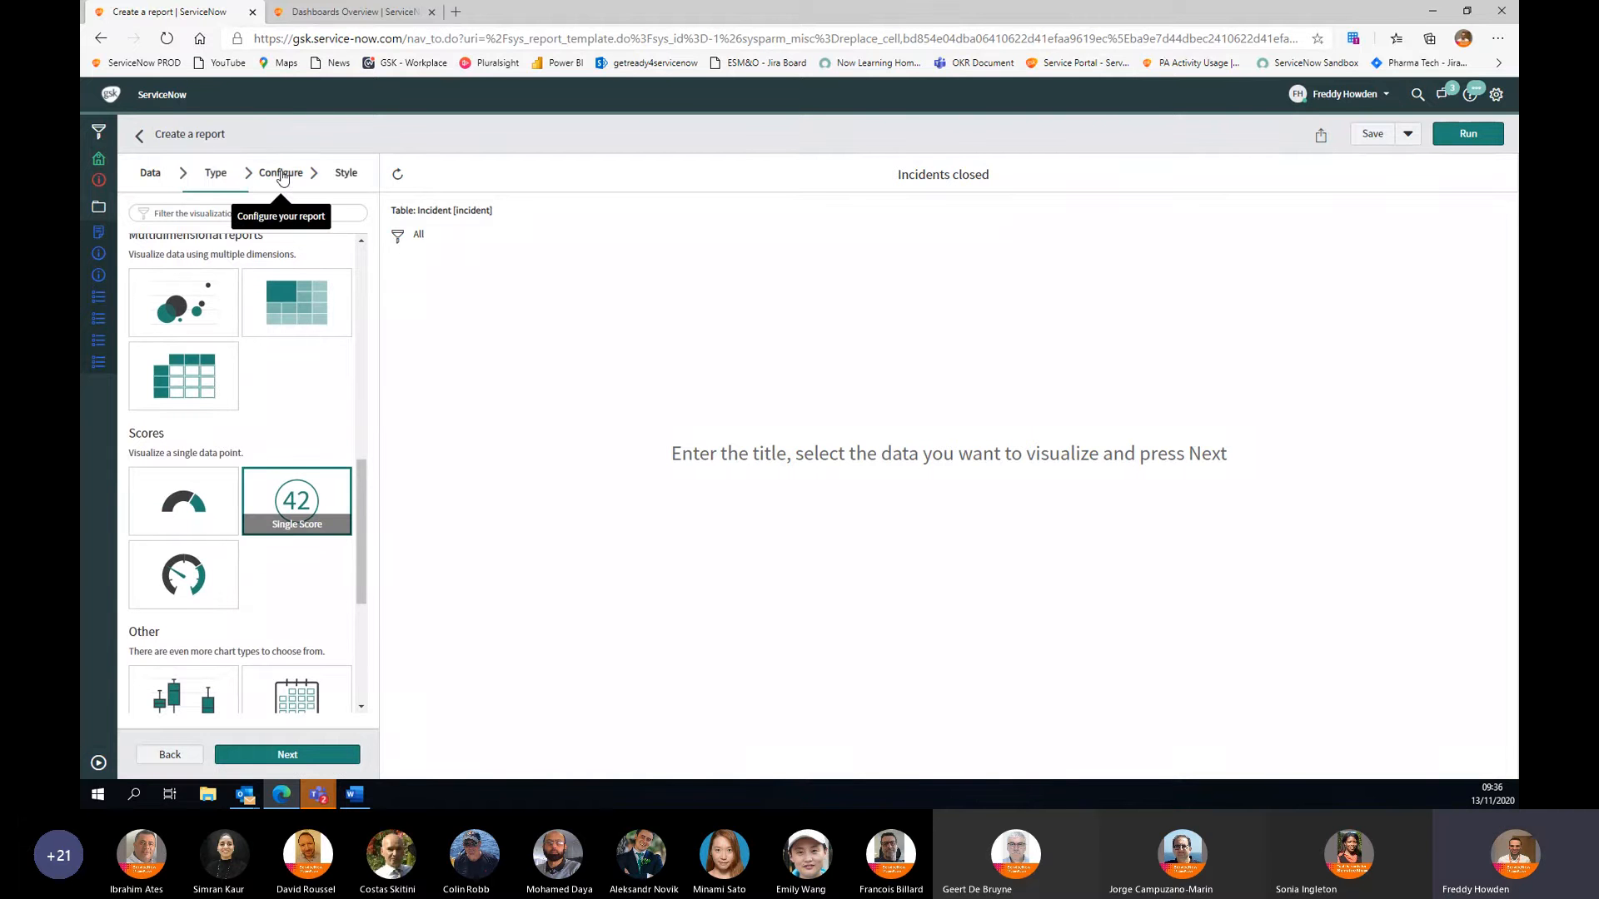
Step: Filter the Incidents closed report to records whose Assignment group starts with sitesupport
click(398, 237)
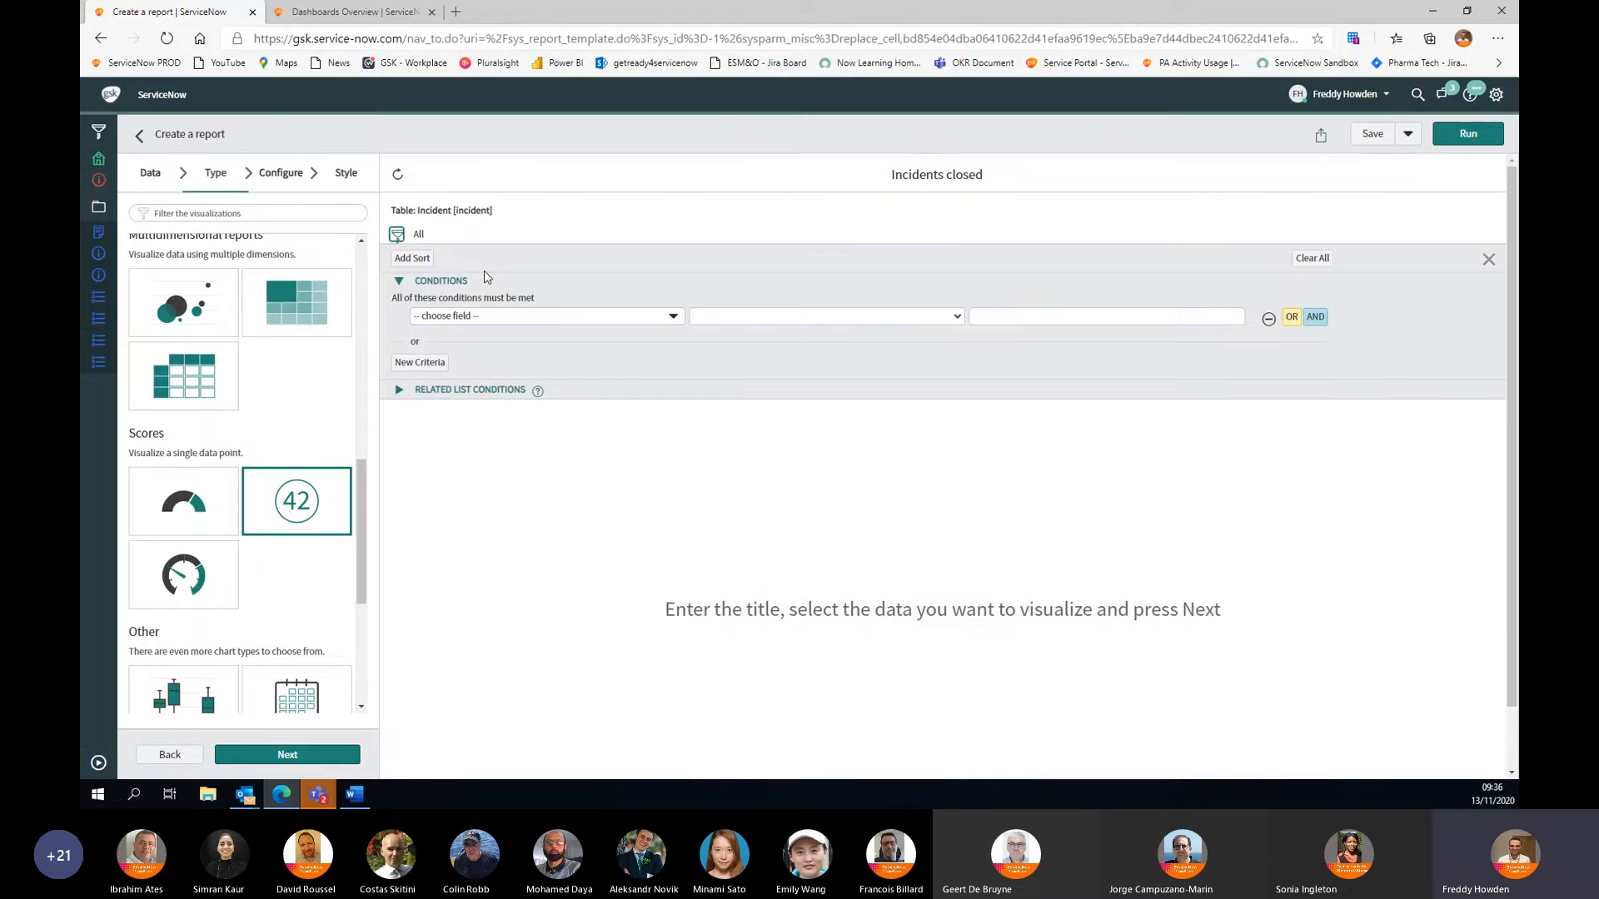
click(553, 315)
text(ass)
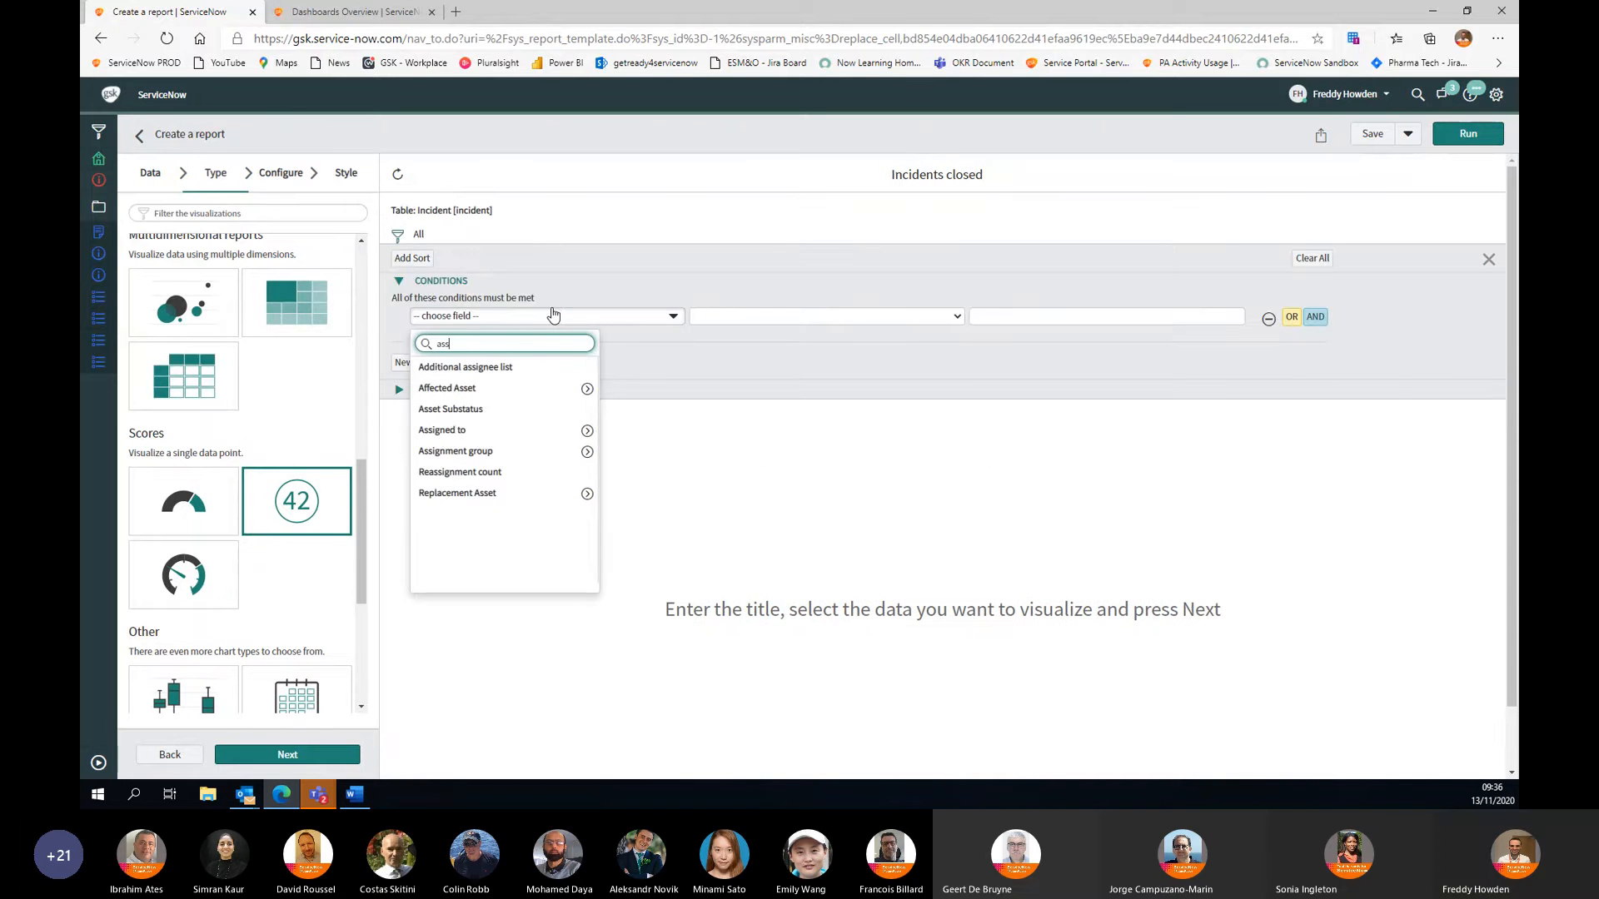
click(491, 451)
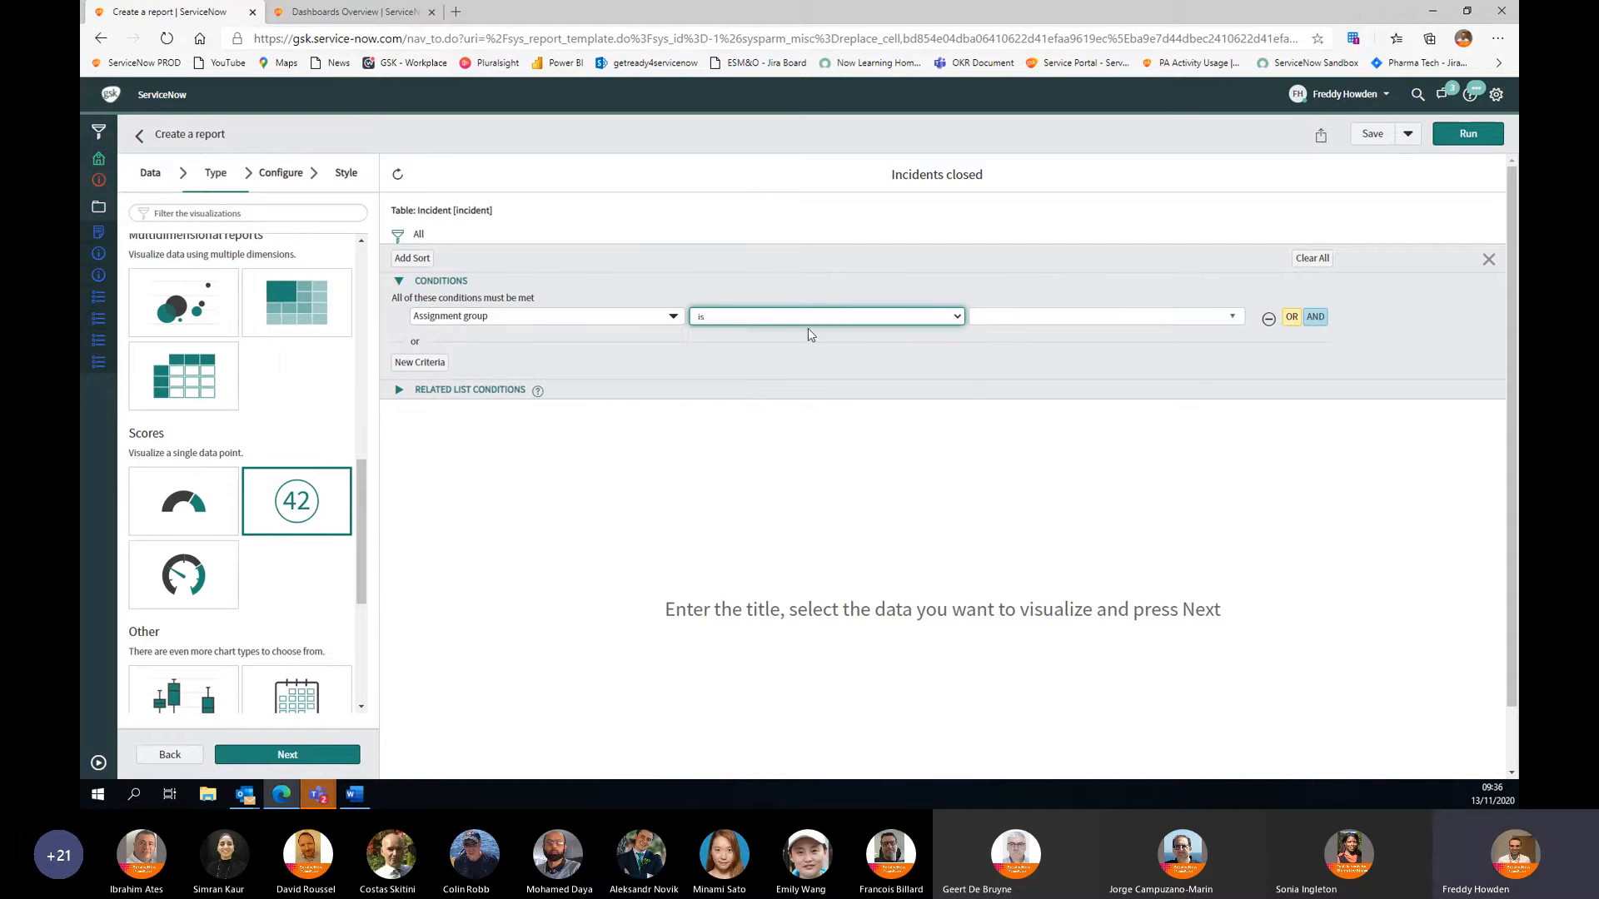
click(831, 318)
click(778, 383)
click(1017, 317)
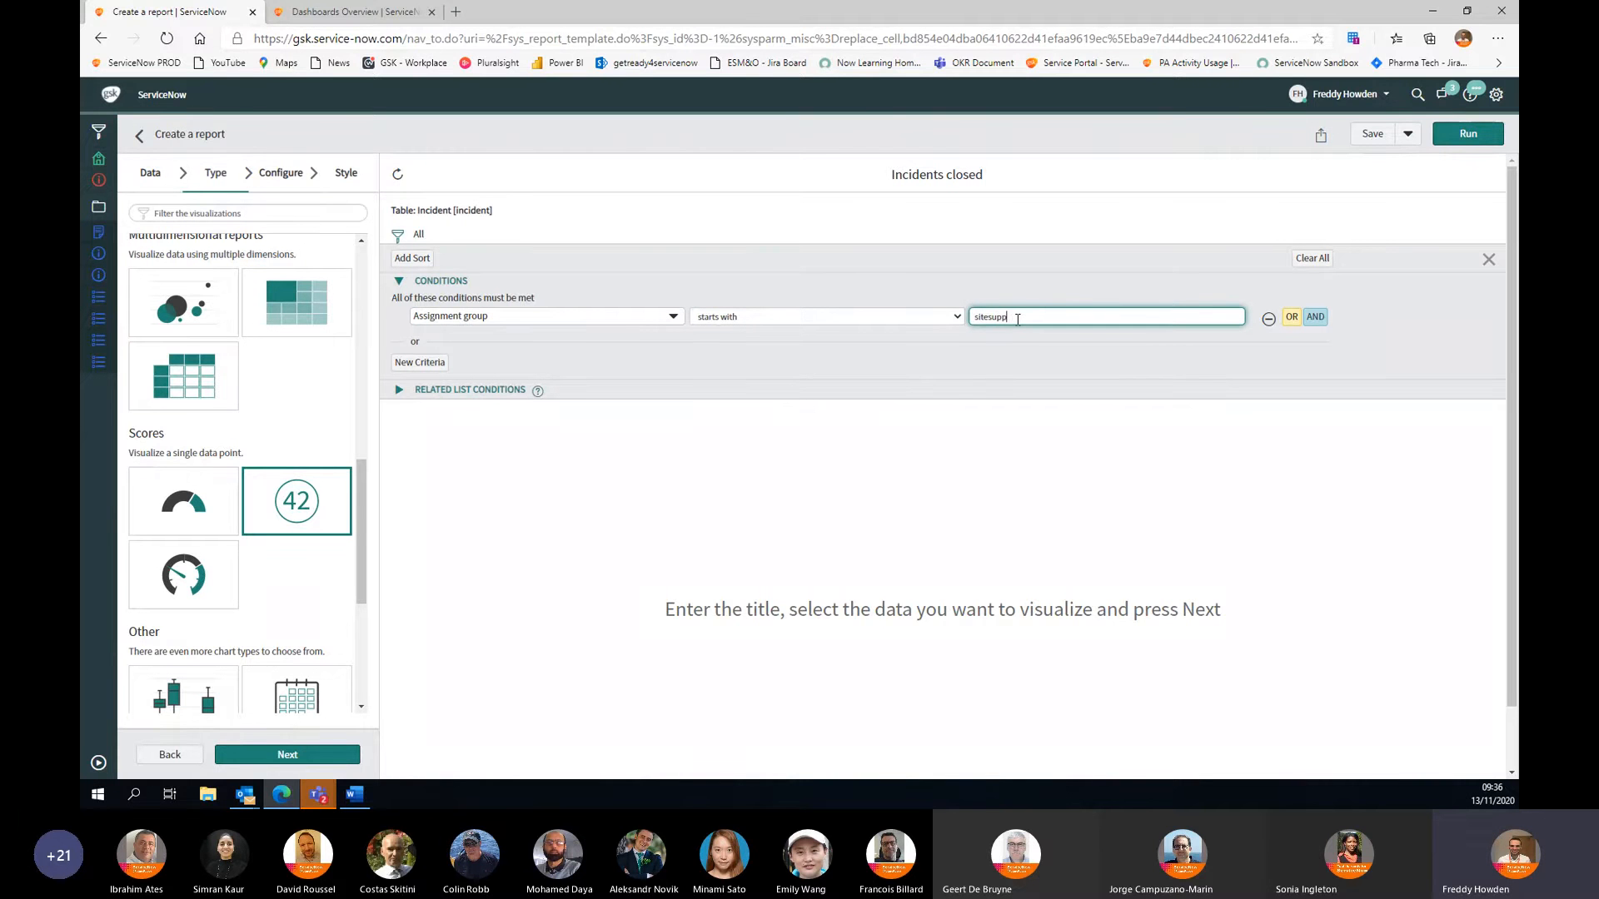
text(sitesupport)
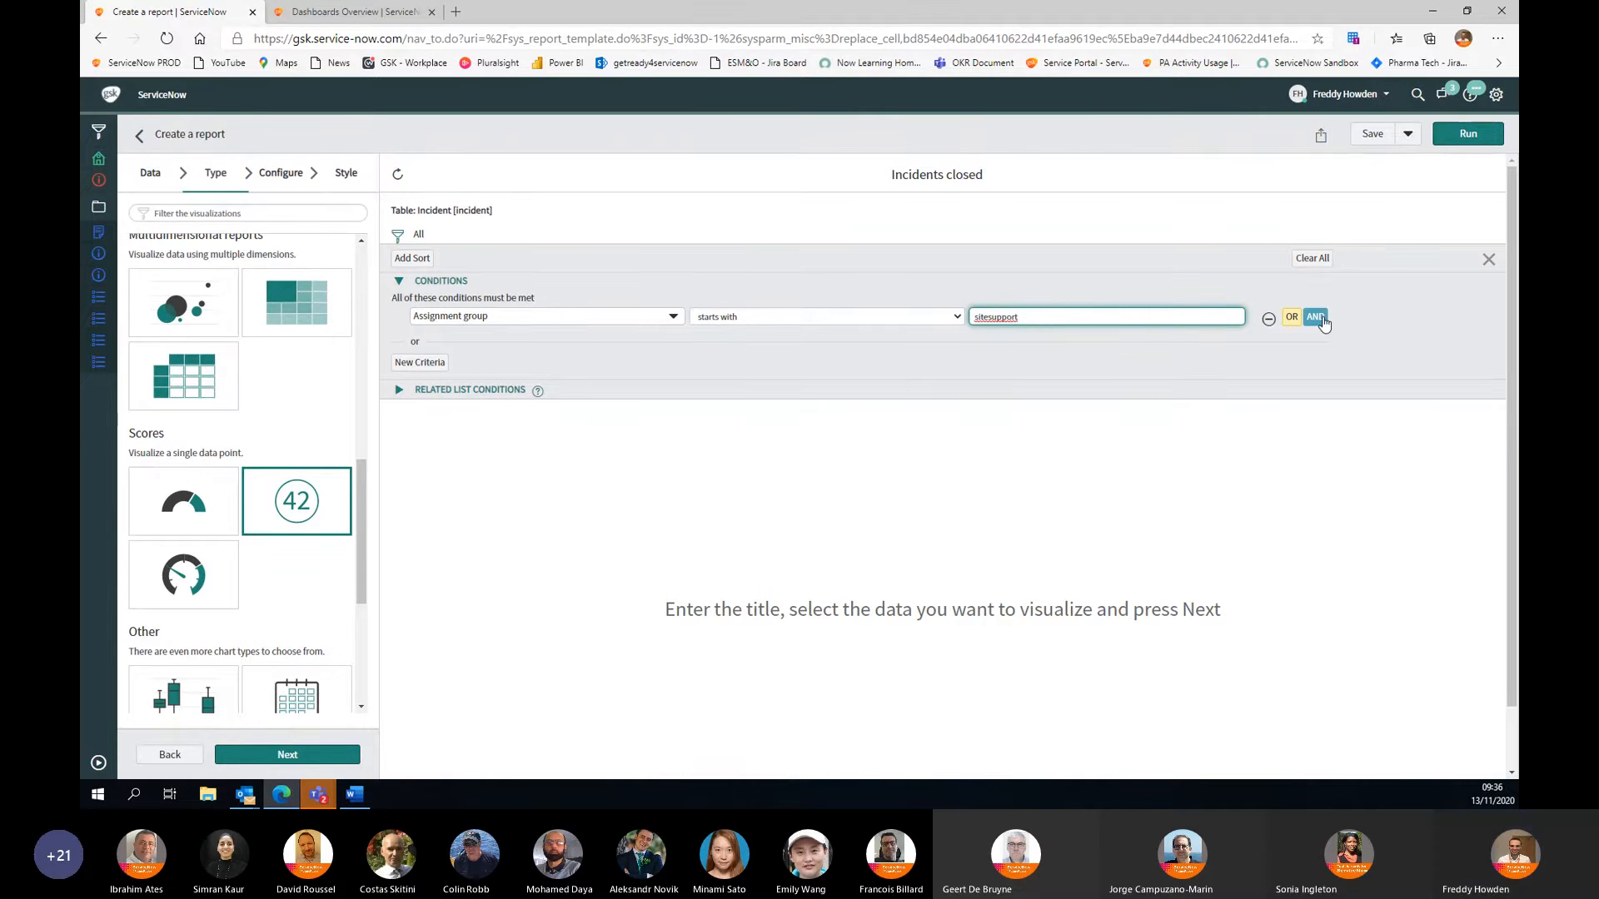
Step: Add an AND condition State is one of Resolved, Closed and Canceled, and run and save the Incidents closed report
click(1314, 316)
click(587, 339)
text(state)
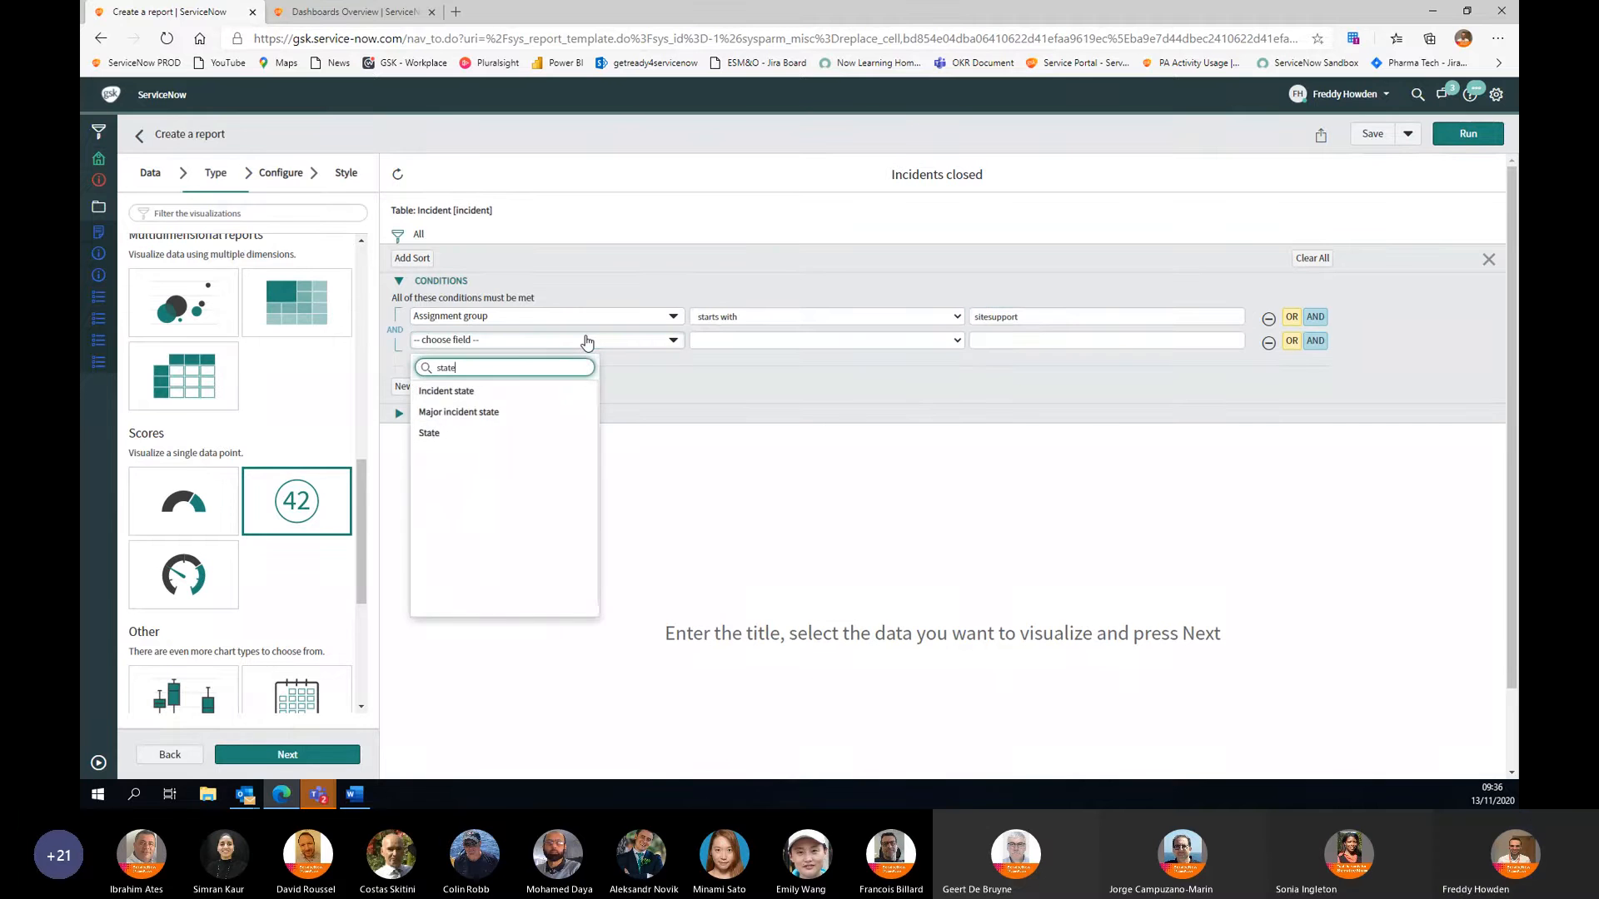
click(466, 433)
click(824, 342)
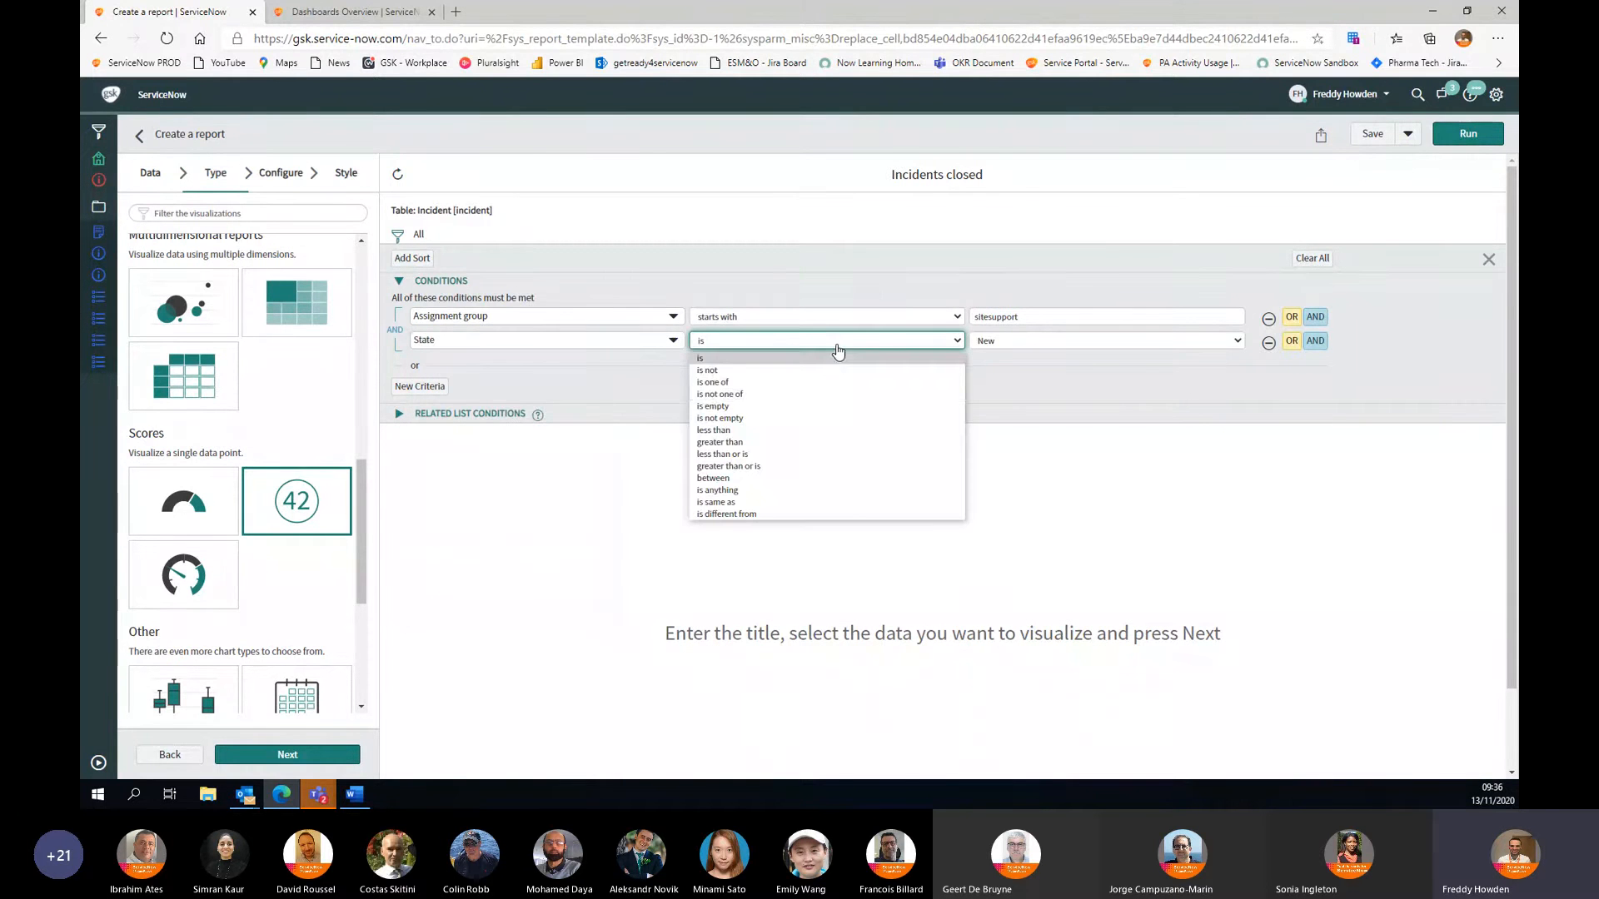
click(787, 383)
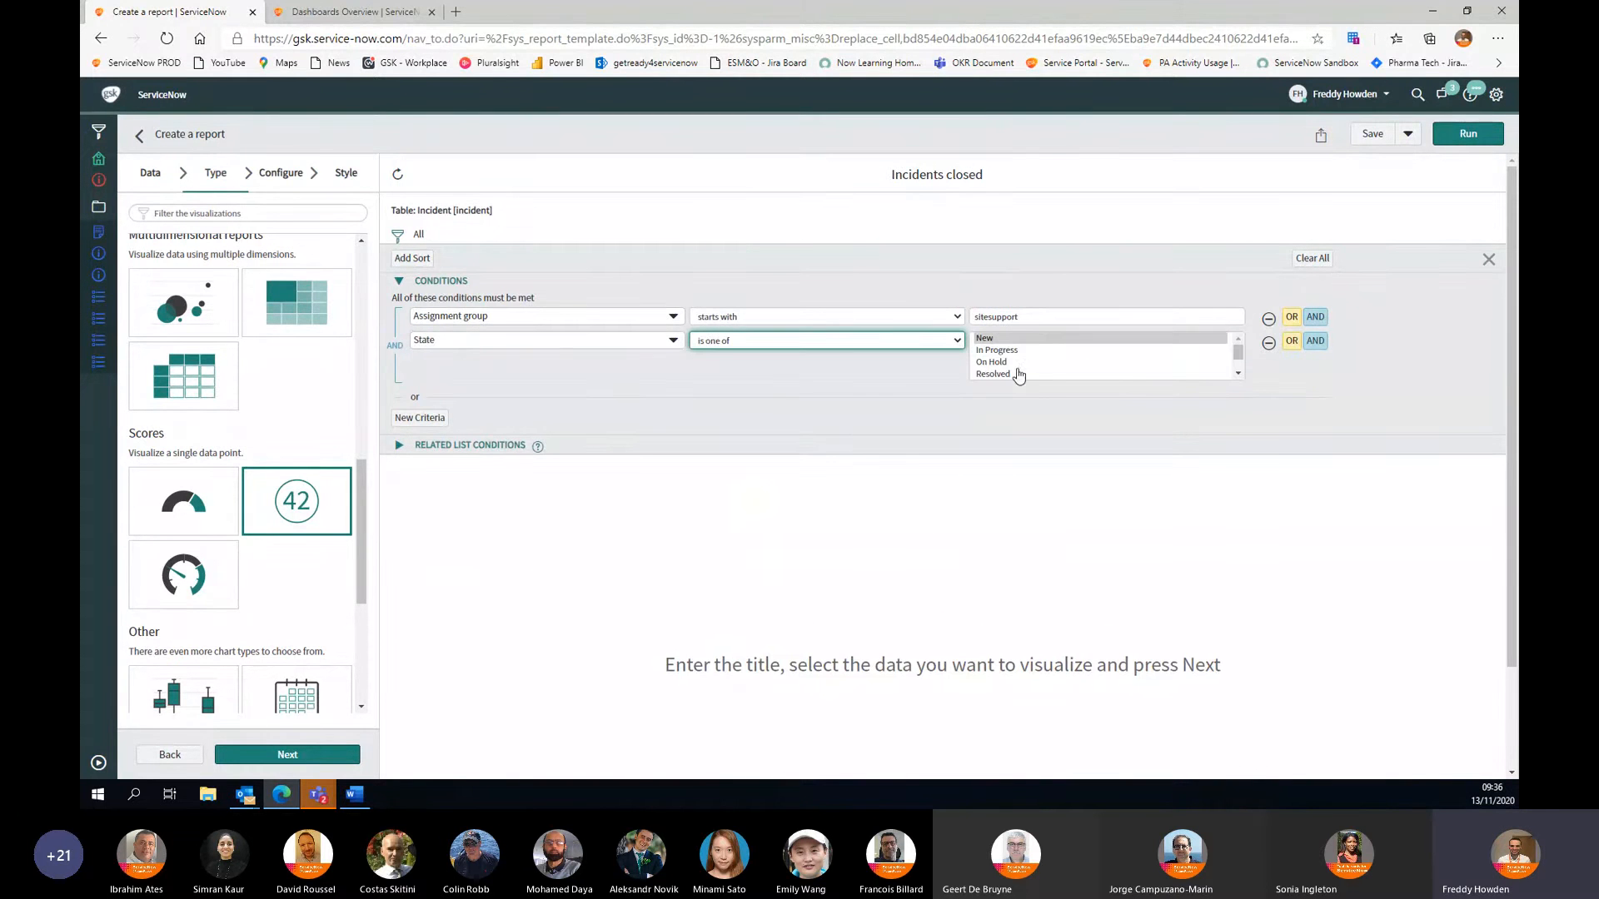
click(1235, 374)
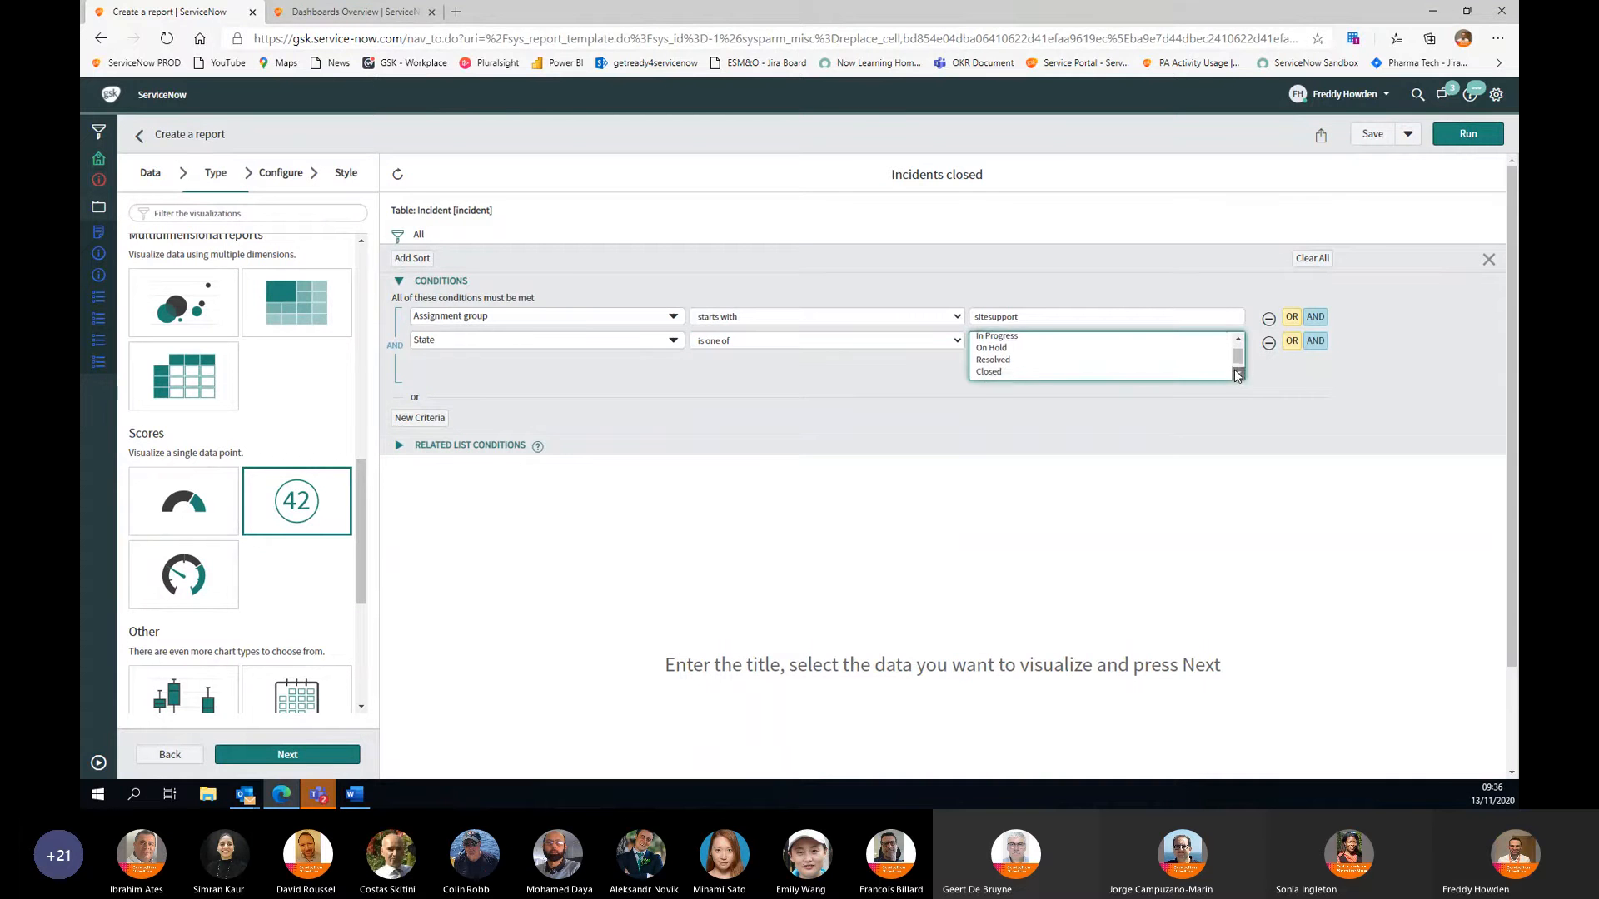
click(1025, 358)
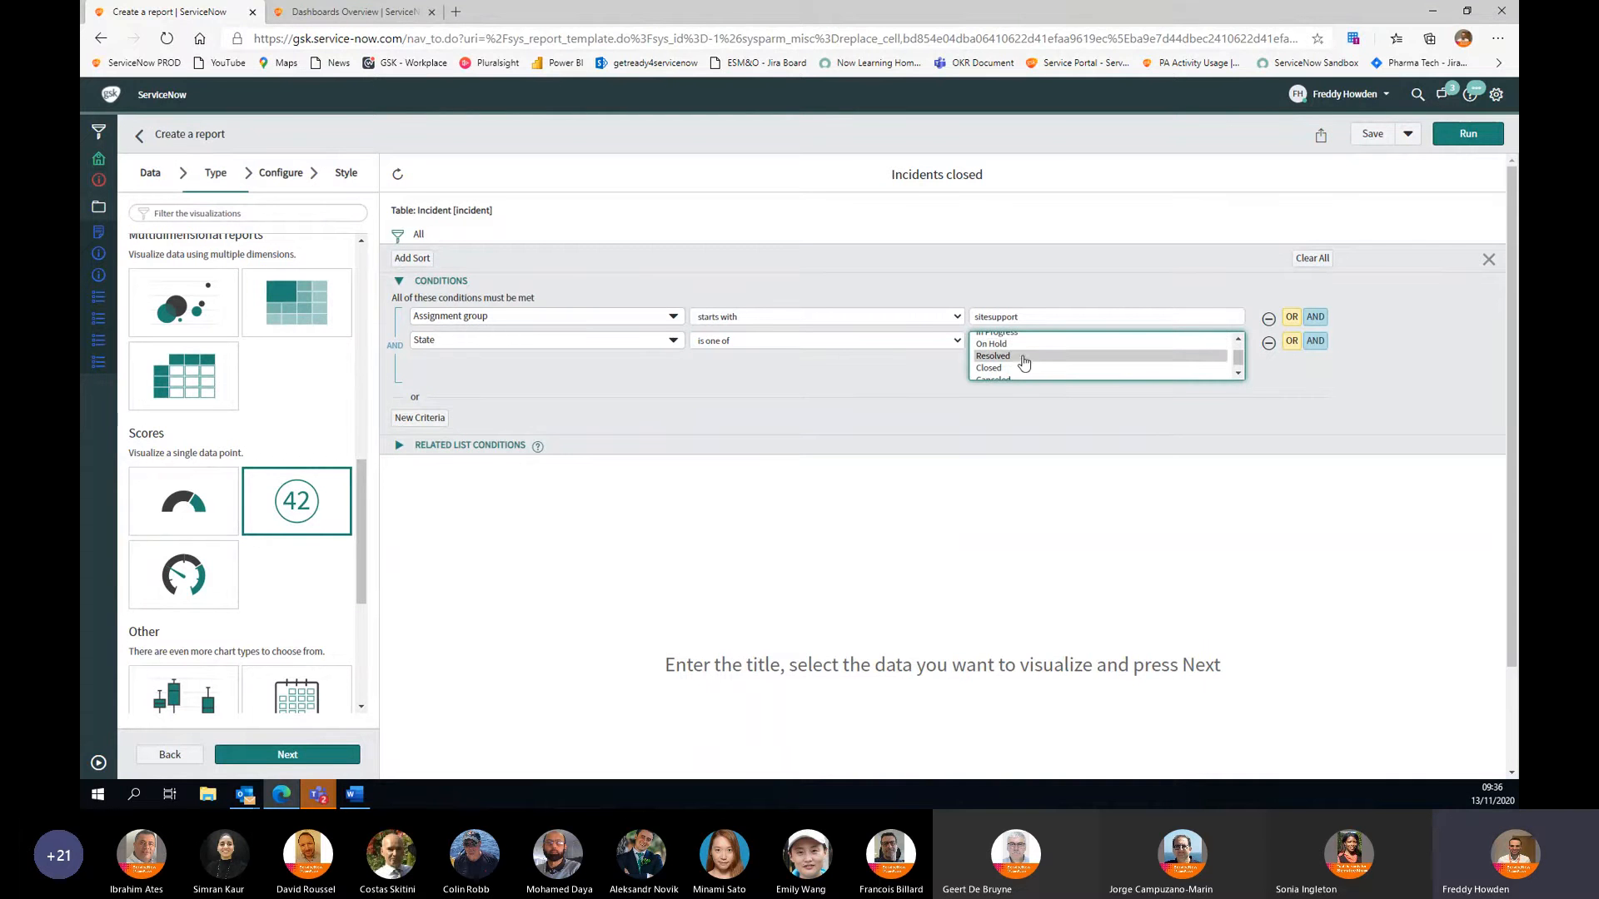
click(1239, 374)
shift+click(1102, 374)
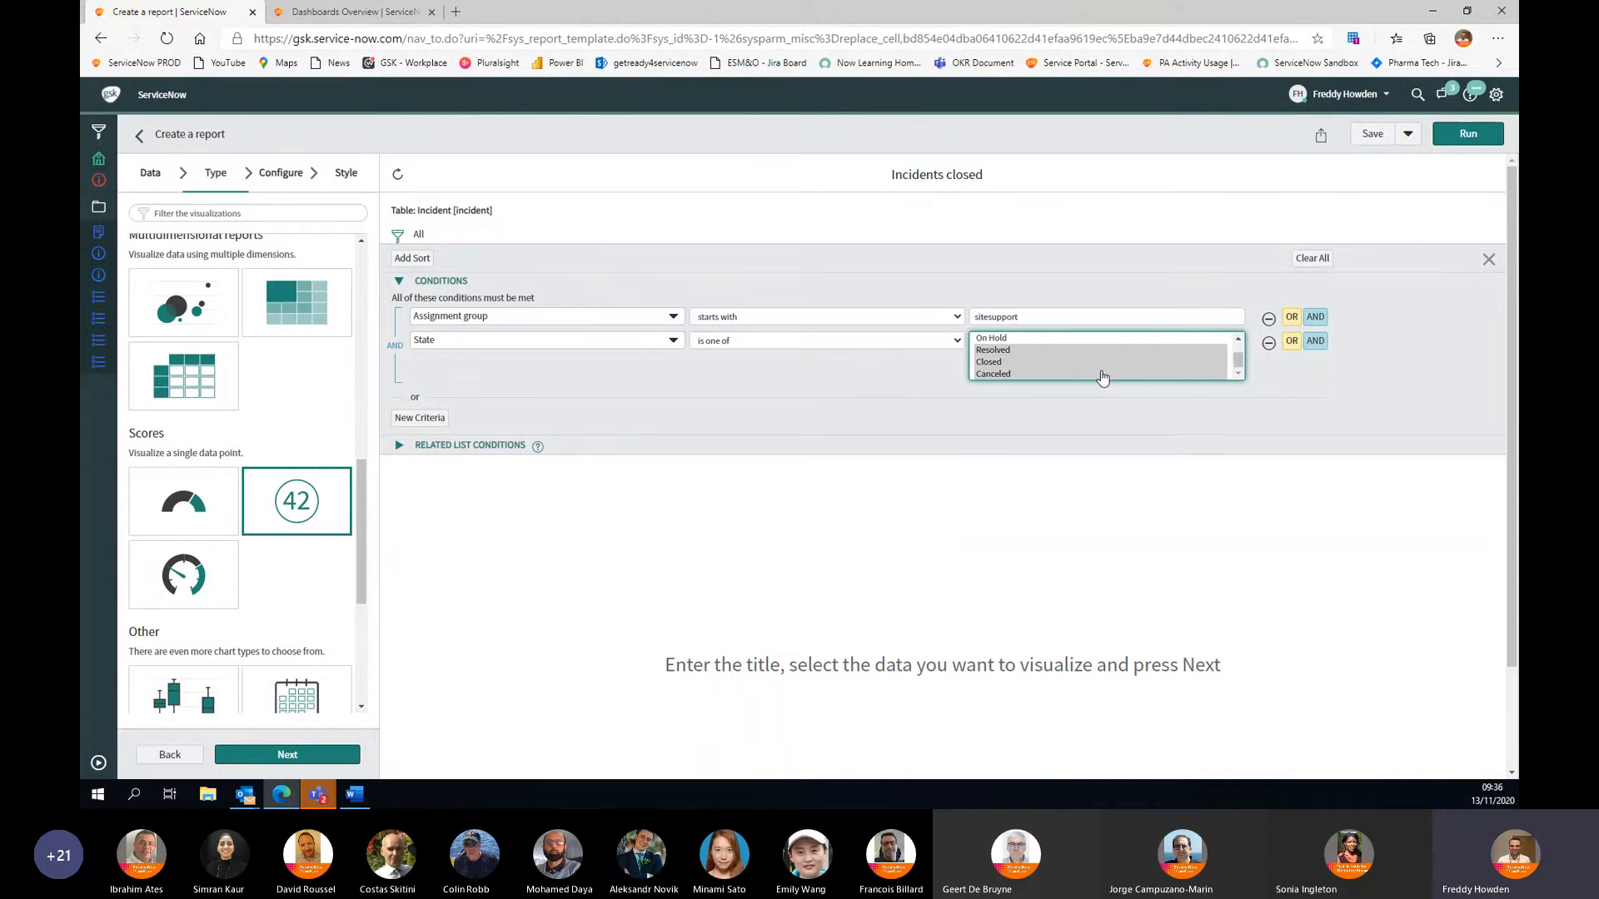
click(1484, 139)
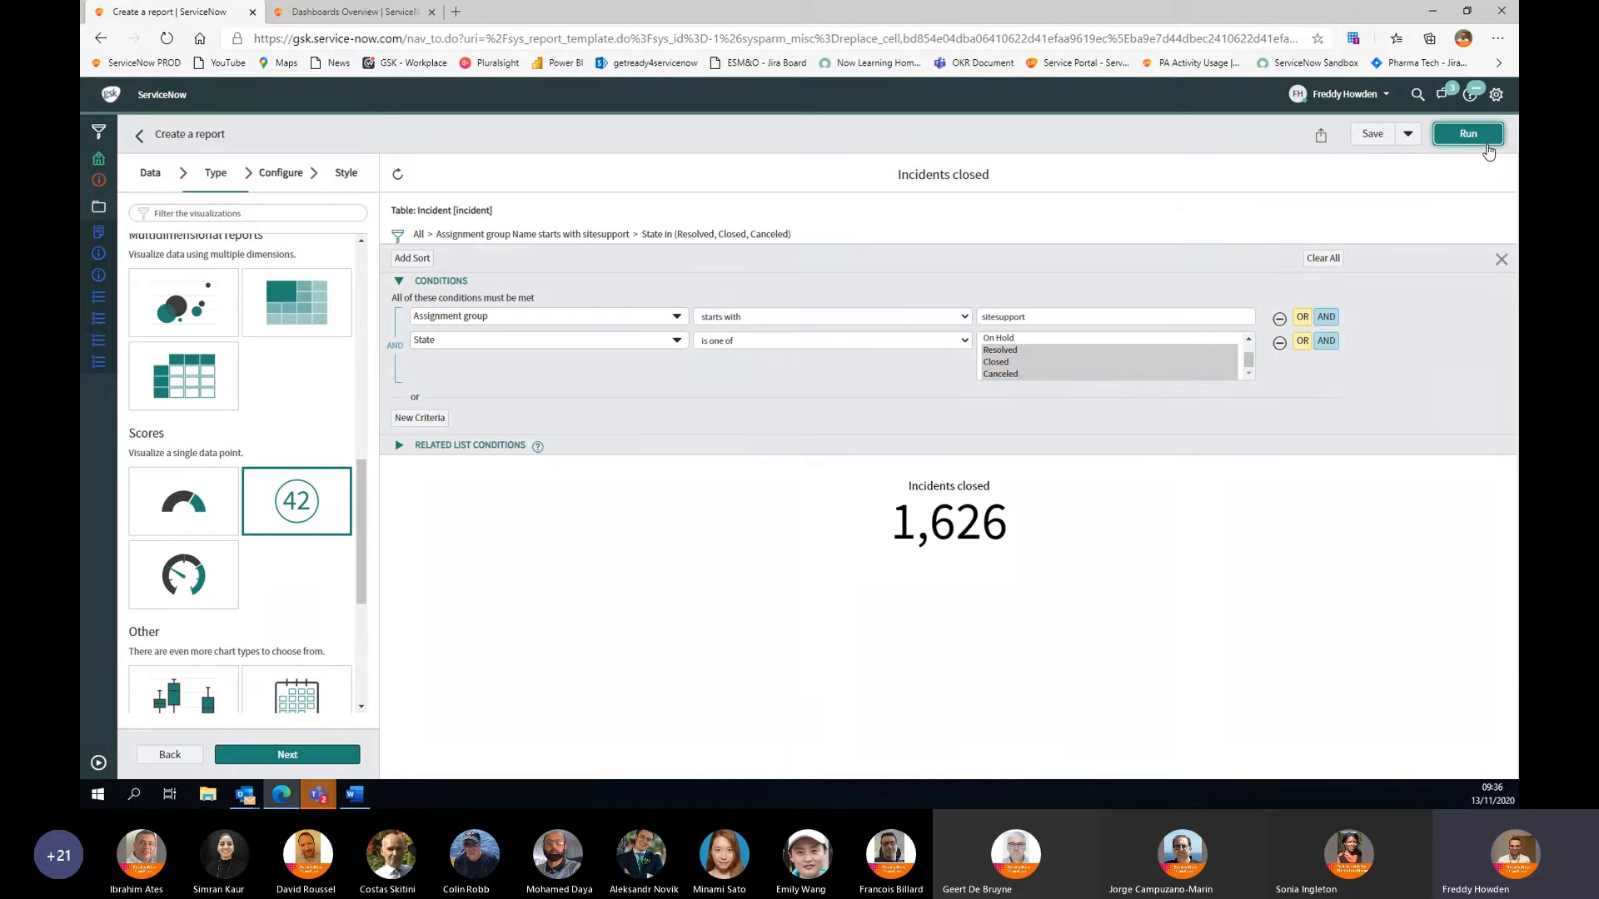
click(1372, 136)
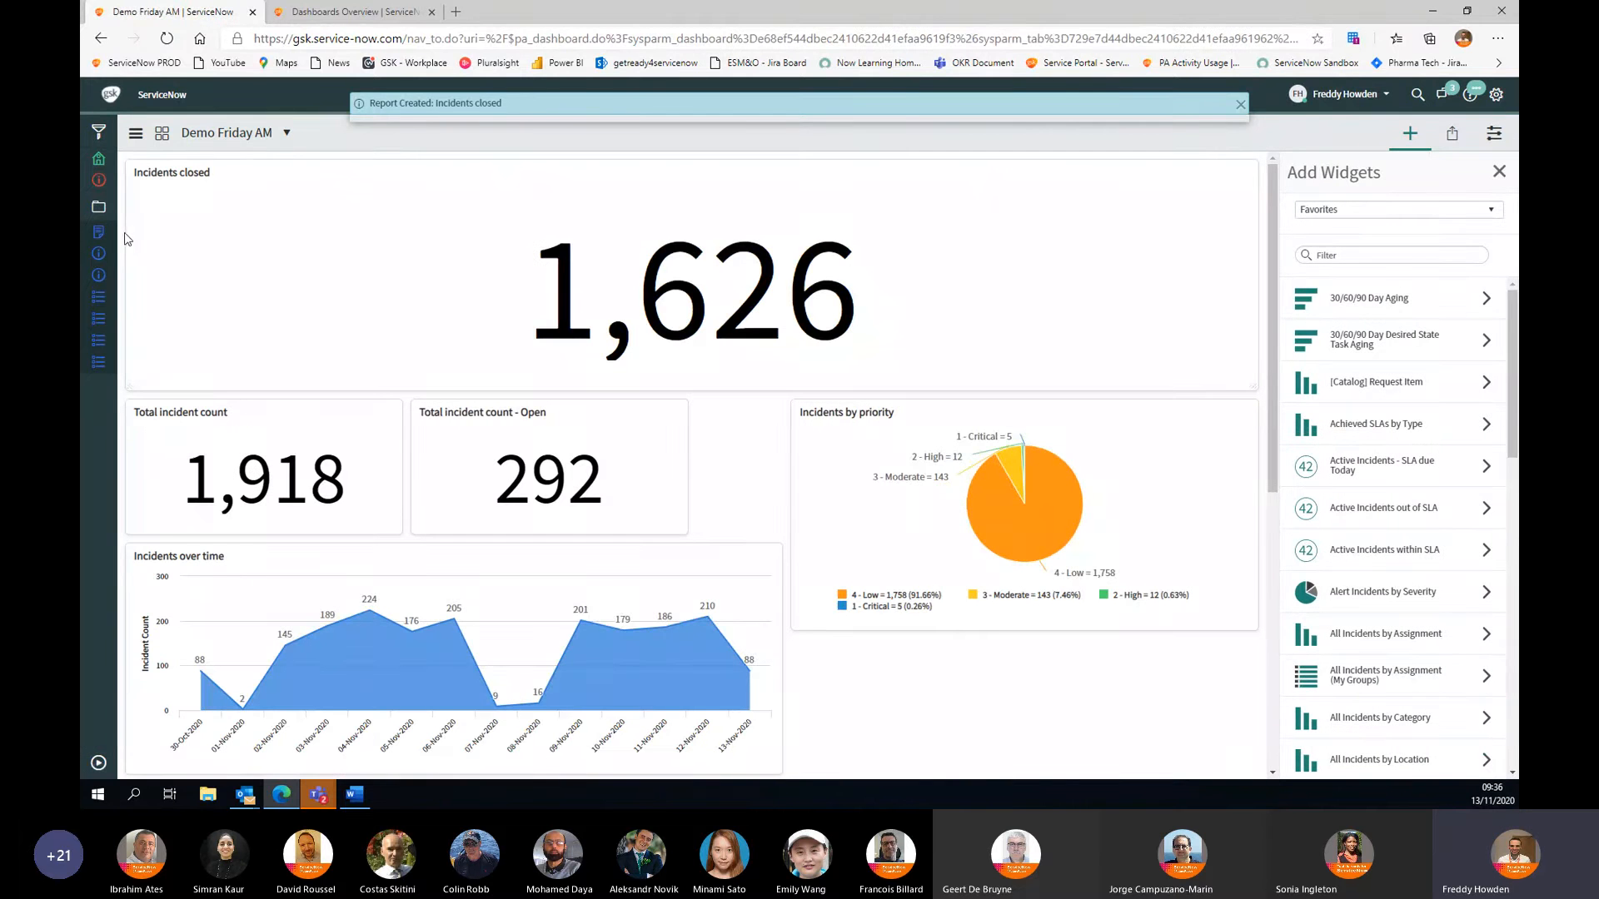
Step: Move the Incidents closed widget into the first row above Incidents by priority and reduce its height and width
drag(129, 232, 719, 174)
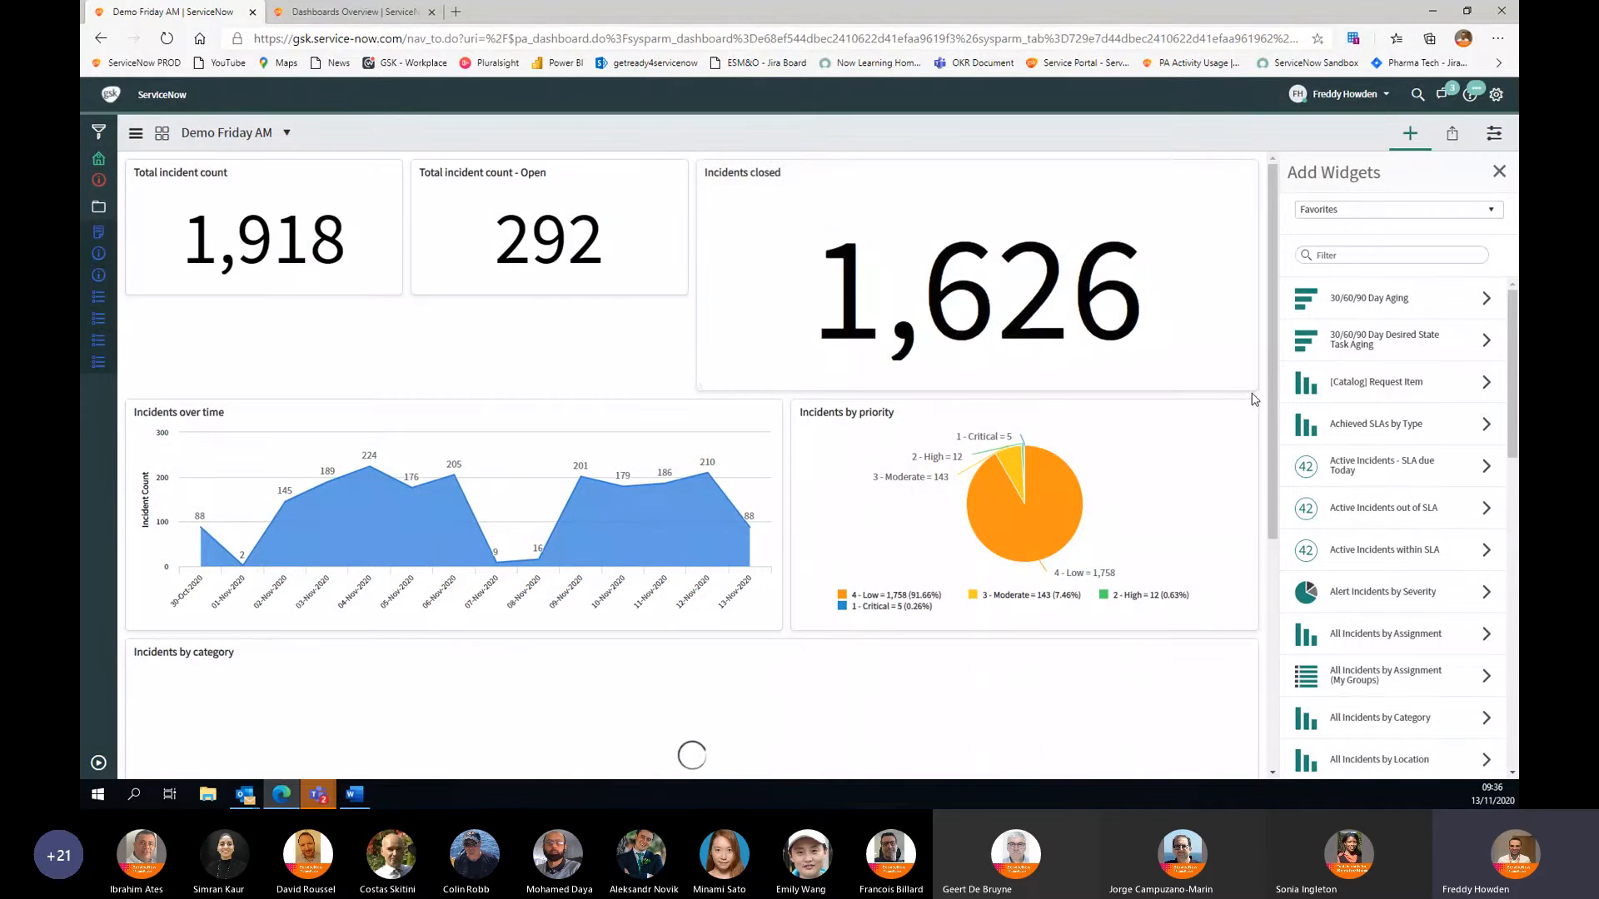
drag(1254, 386, 1249, 313)
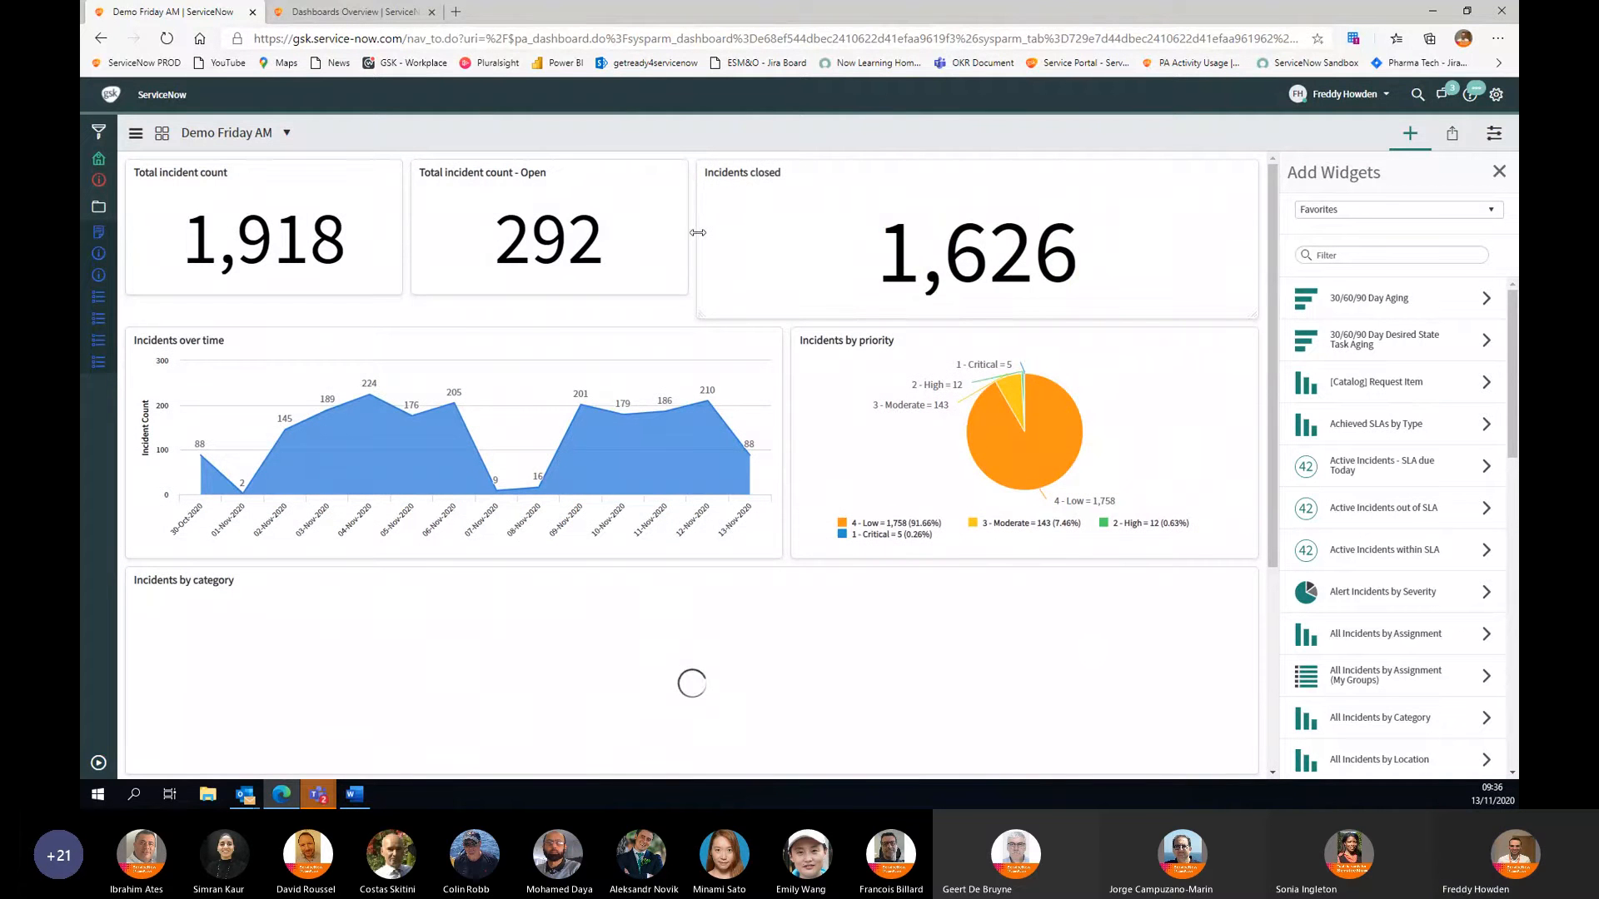
drag(700, 315, 874, 279)
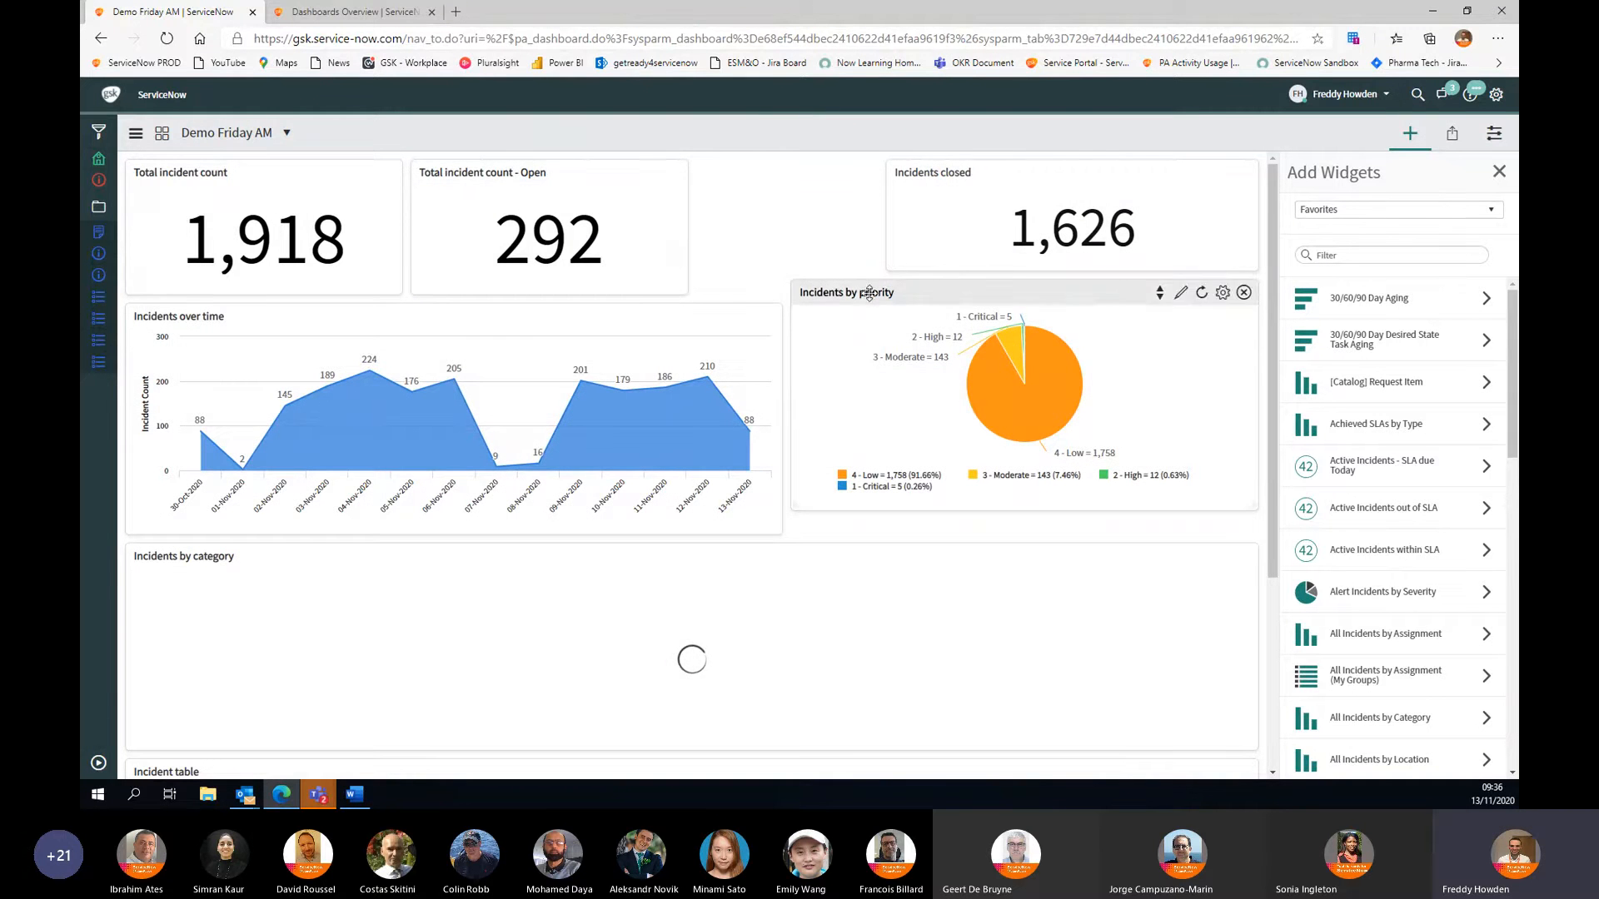
Step: Shift the three score widgets to the right end of the first row, matching Incidents closed to the others' height and narrowing it
drag(687, 229, 862, 238)
drag(414, 217, 603, 223)
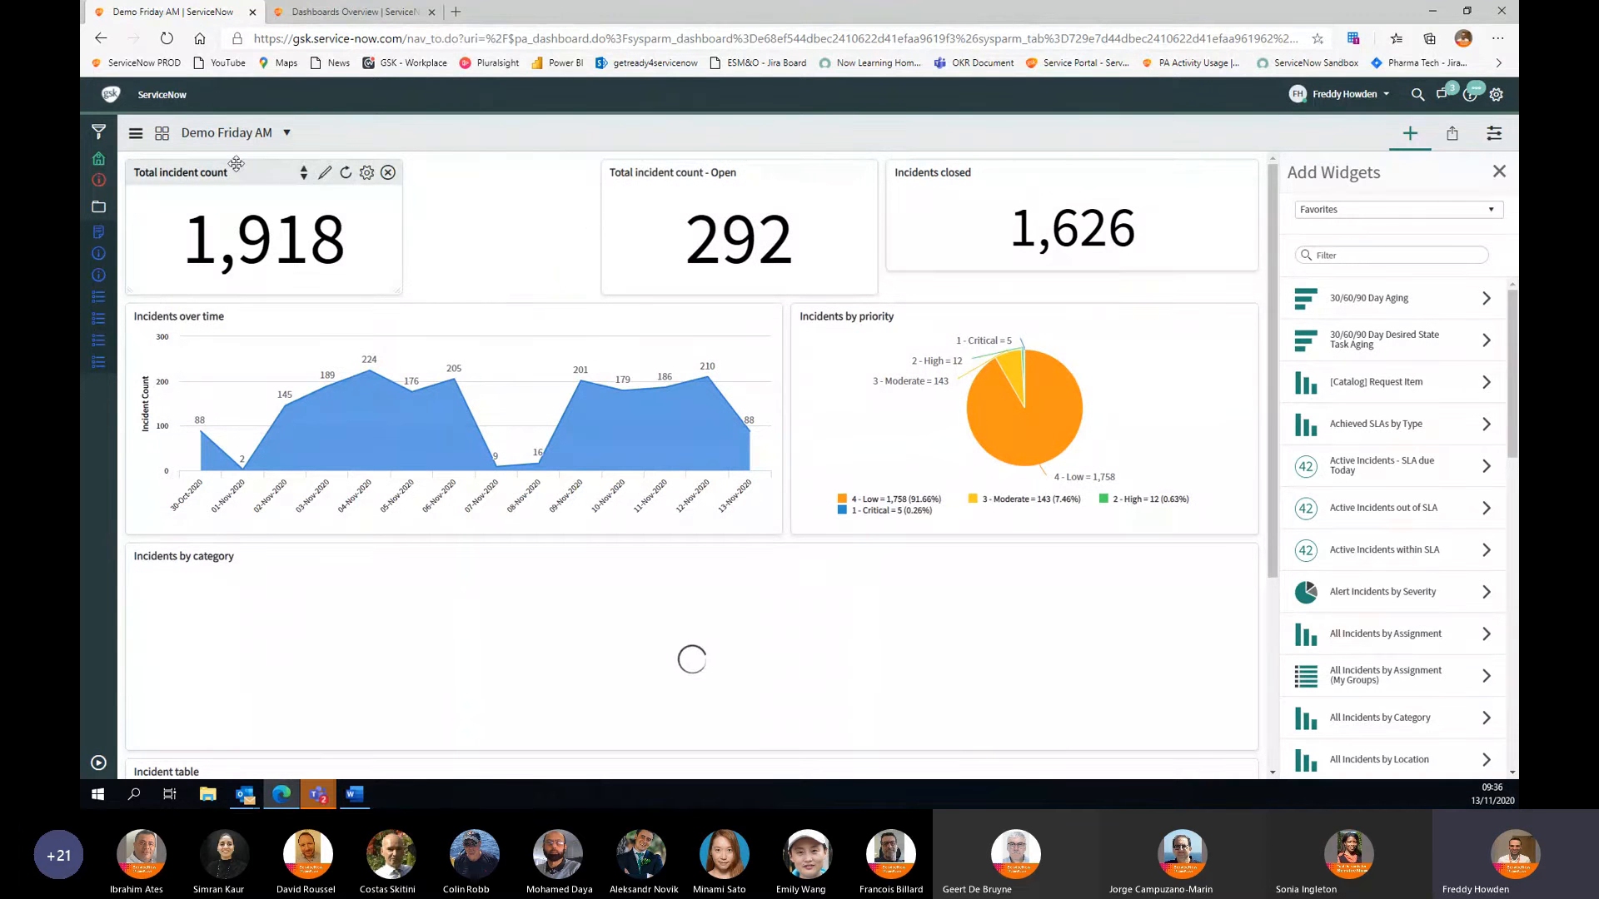
drag(302, 173, 479, 219)
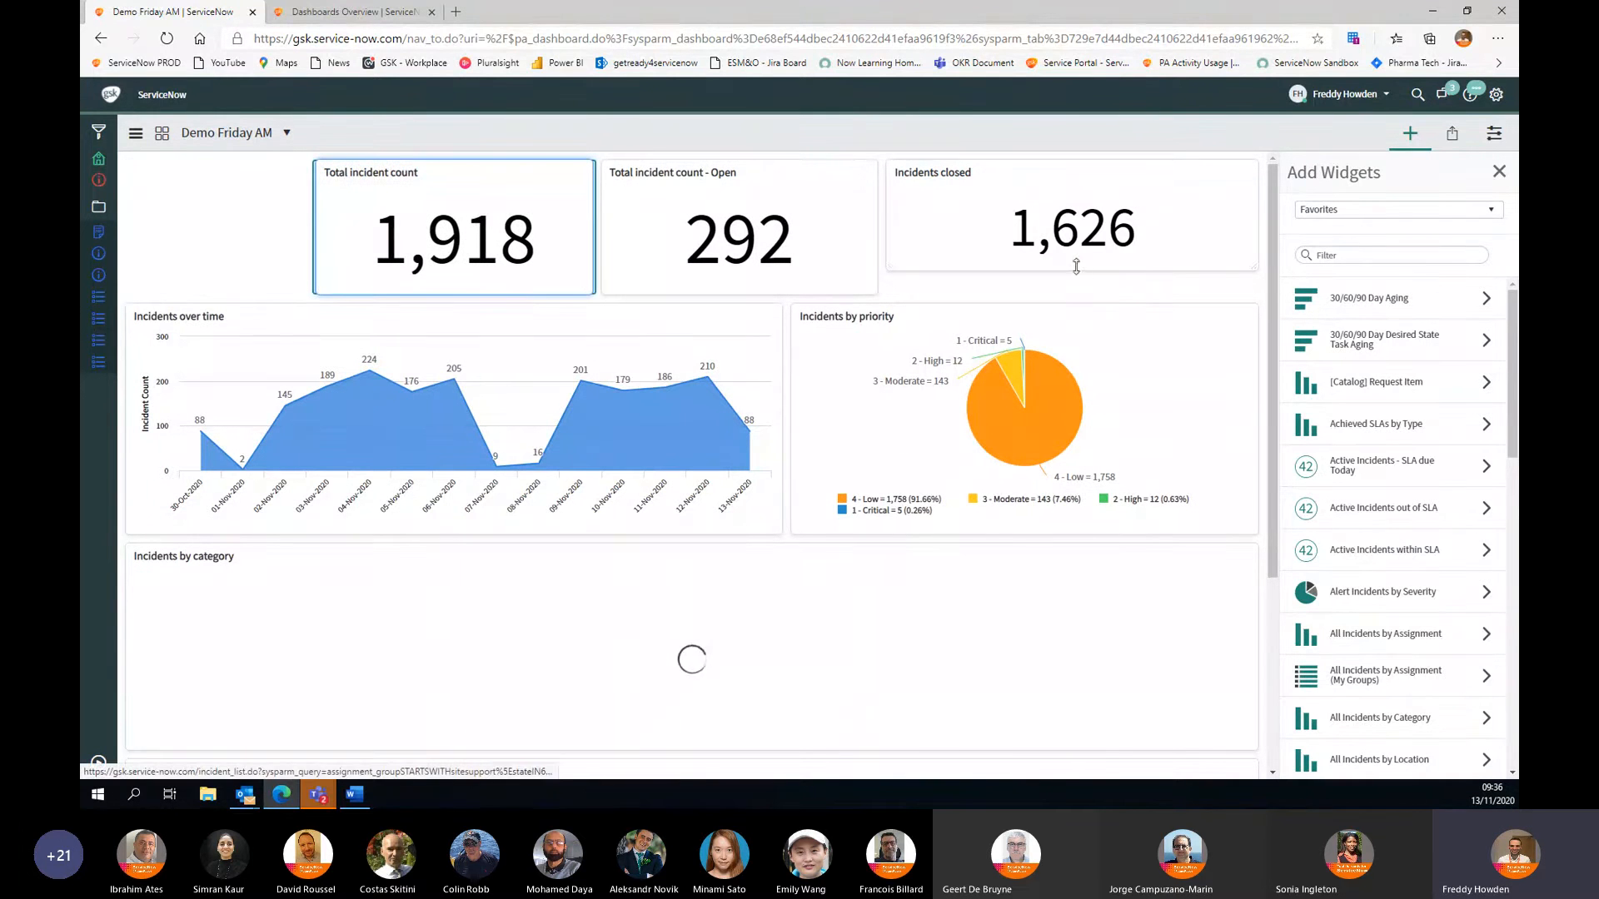
drag(1074, 270, 1073, 309)
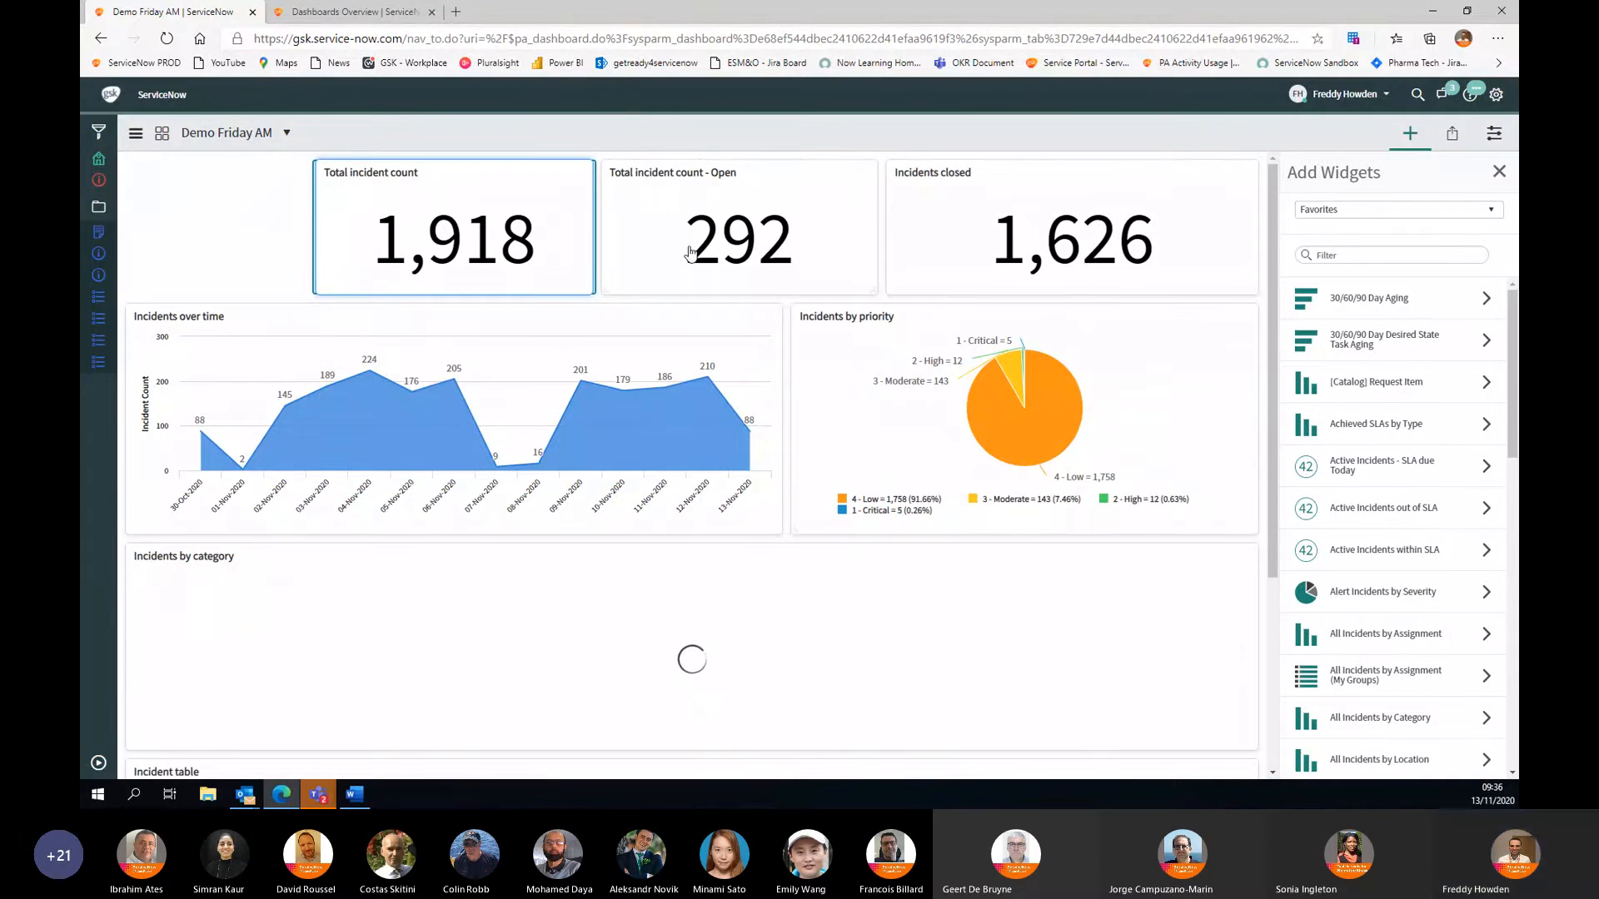
drag(887, 223, 981, 223)
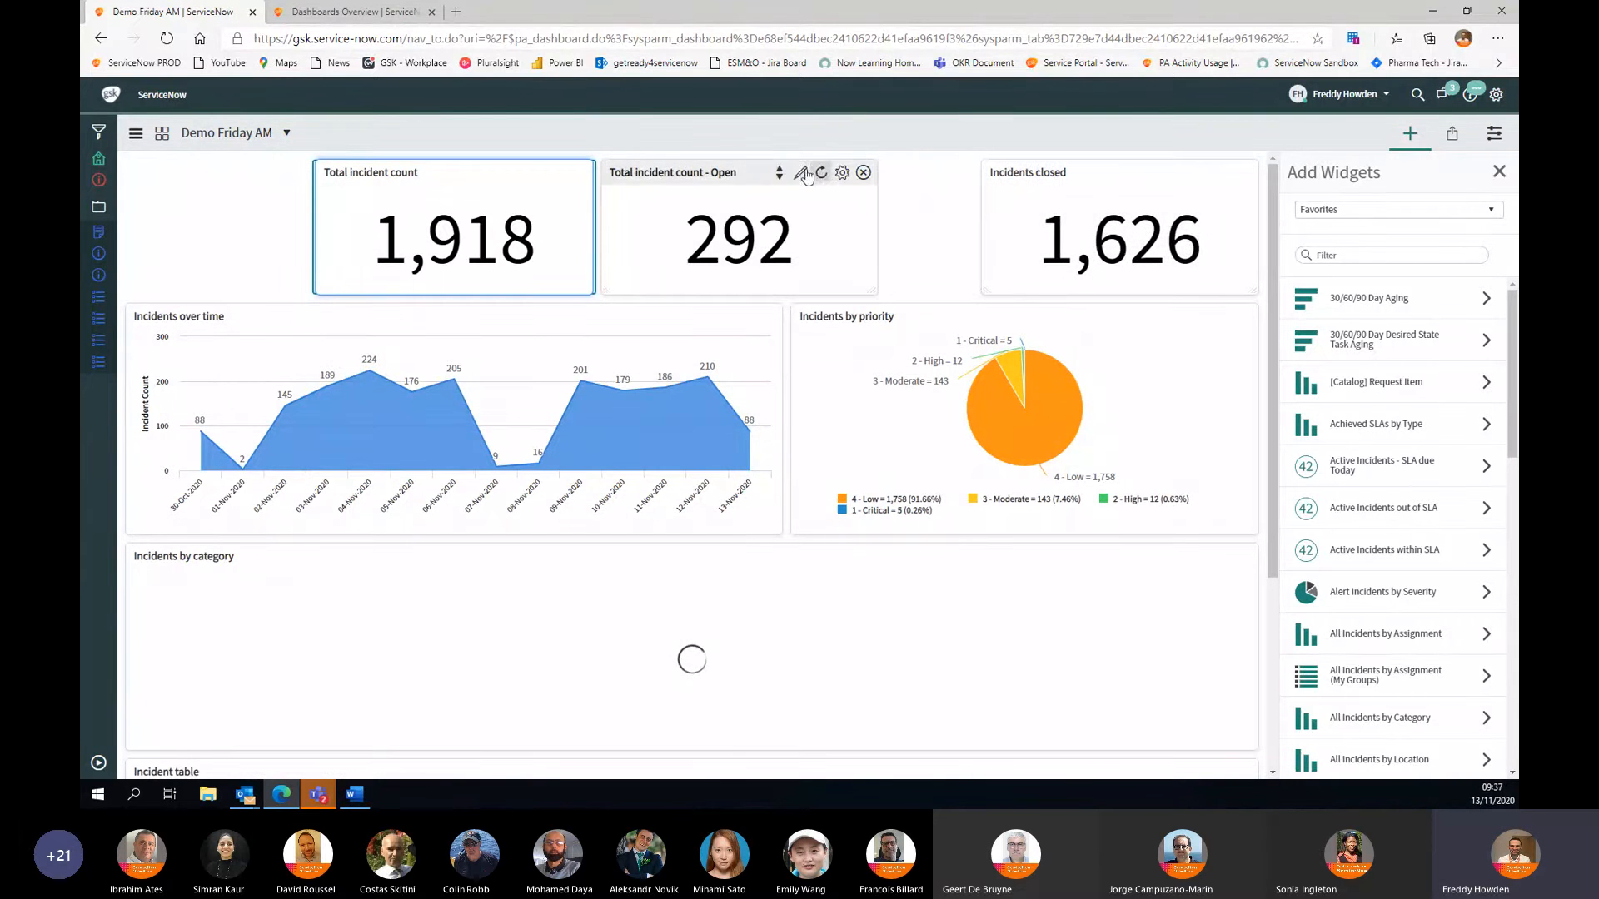
drag(722, 170, 818, 171)
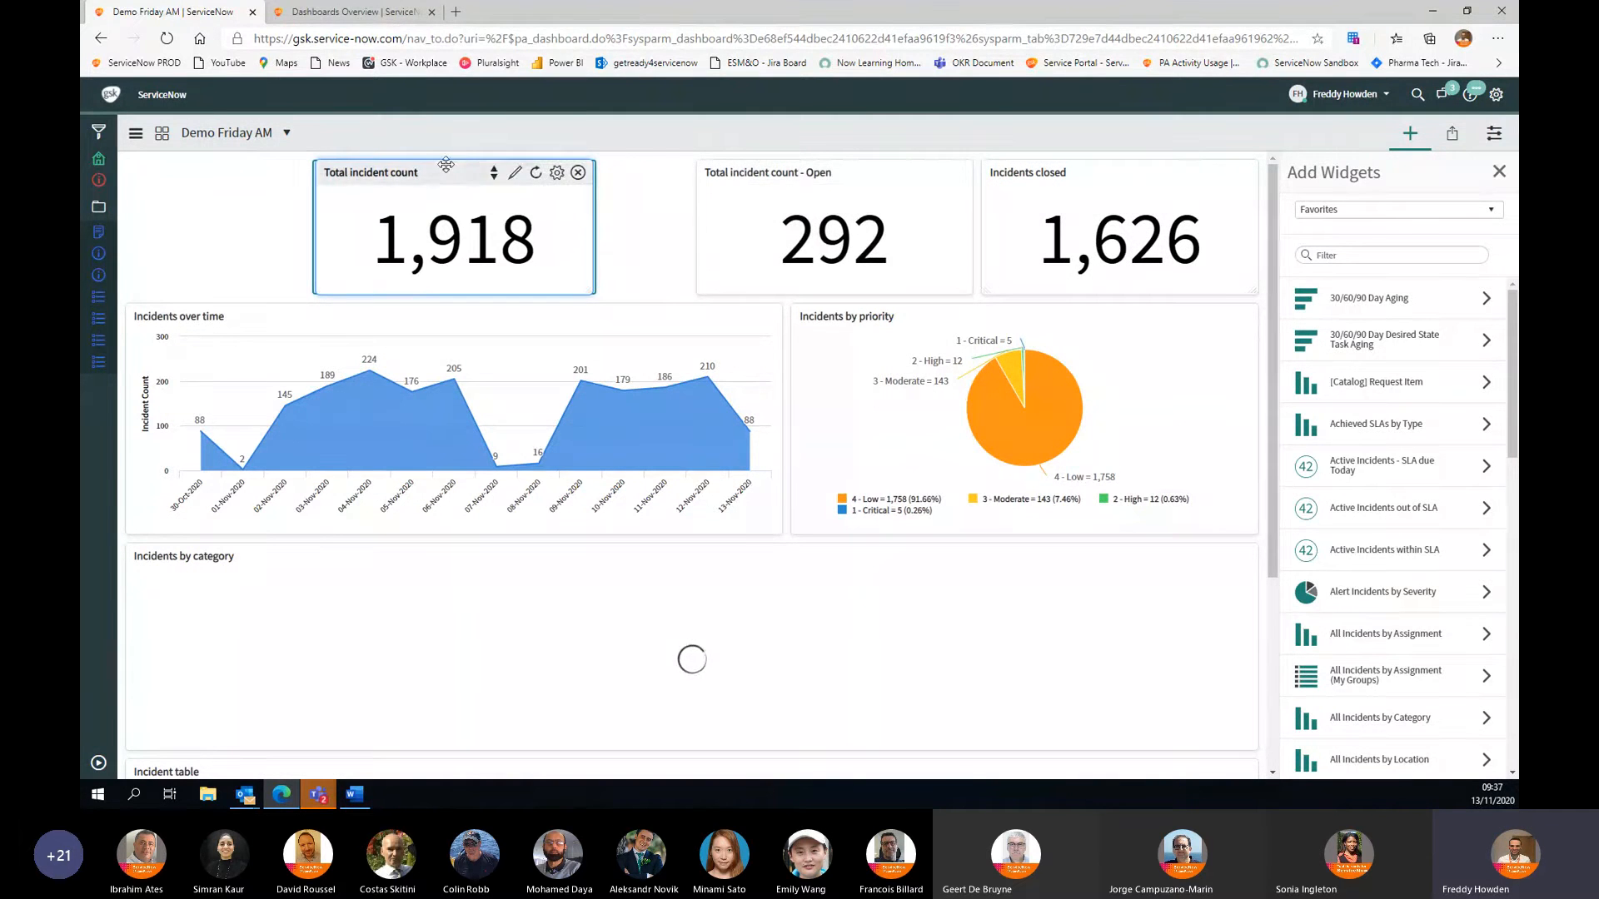
drag(454, 160, 543, 170)
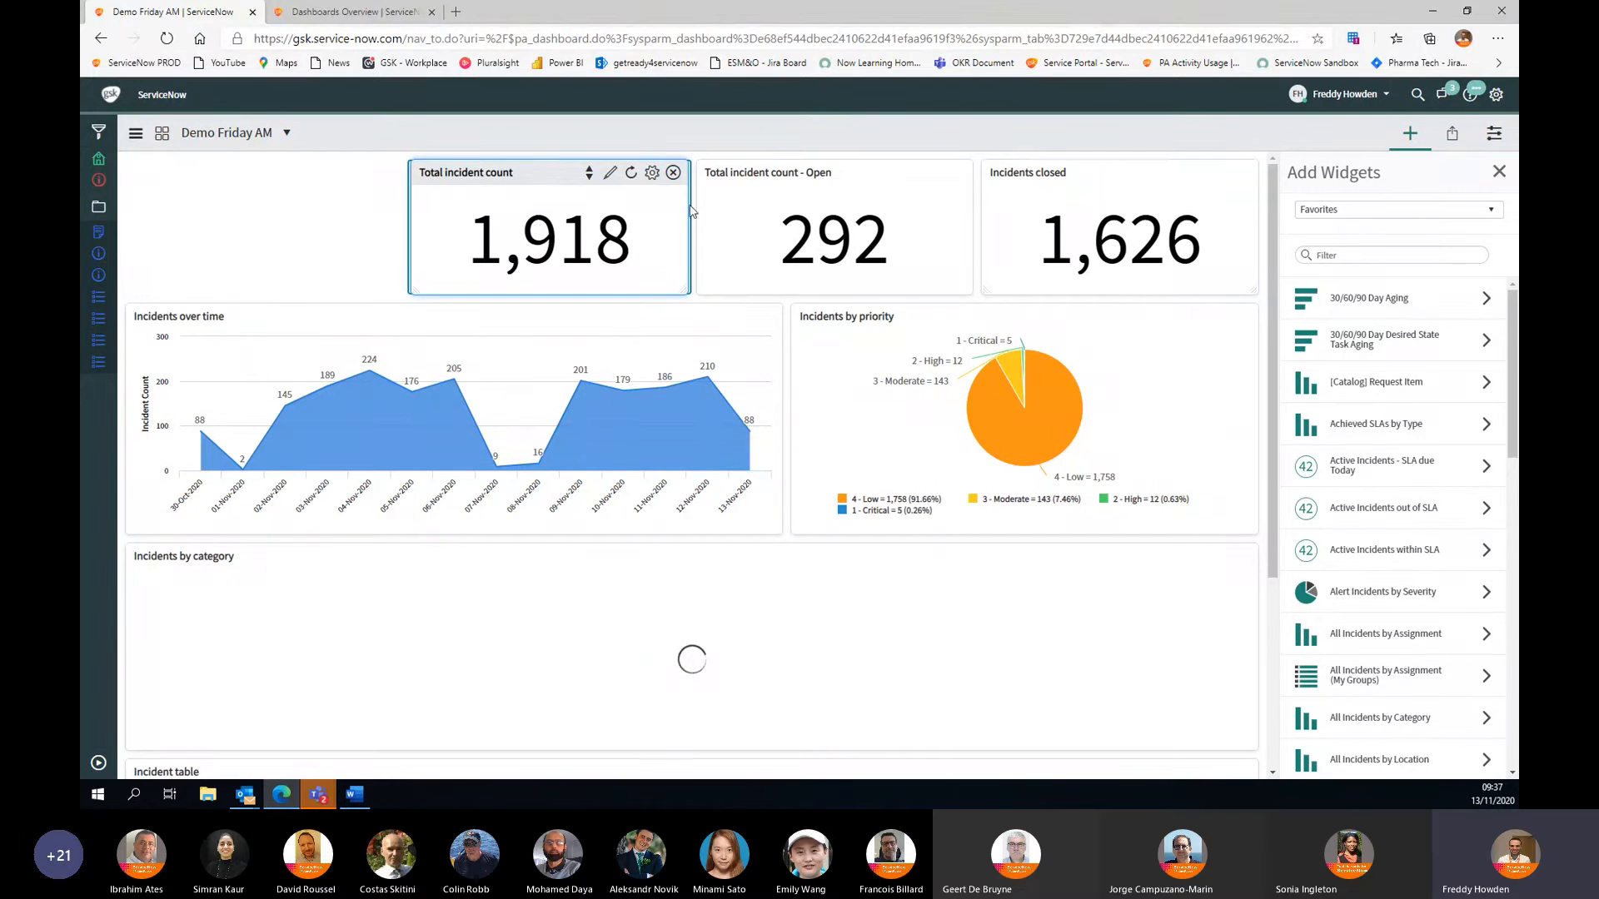
Step: Add the Date interactive filter Incident Opened - Single and shrink it to fit the gap beside Total incident count
click(1374, 216)
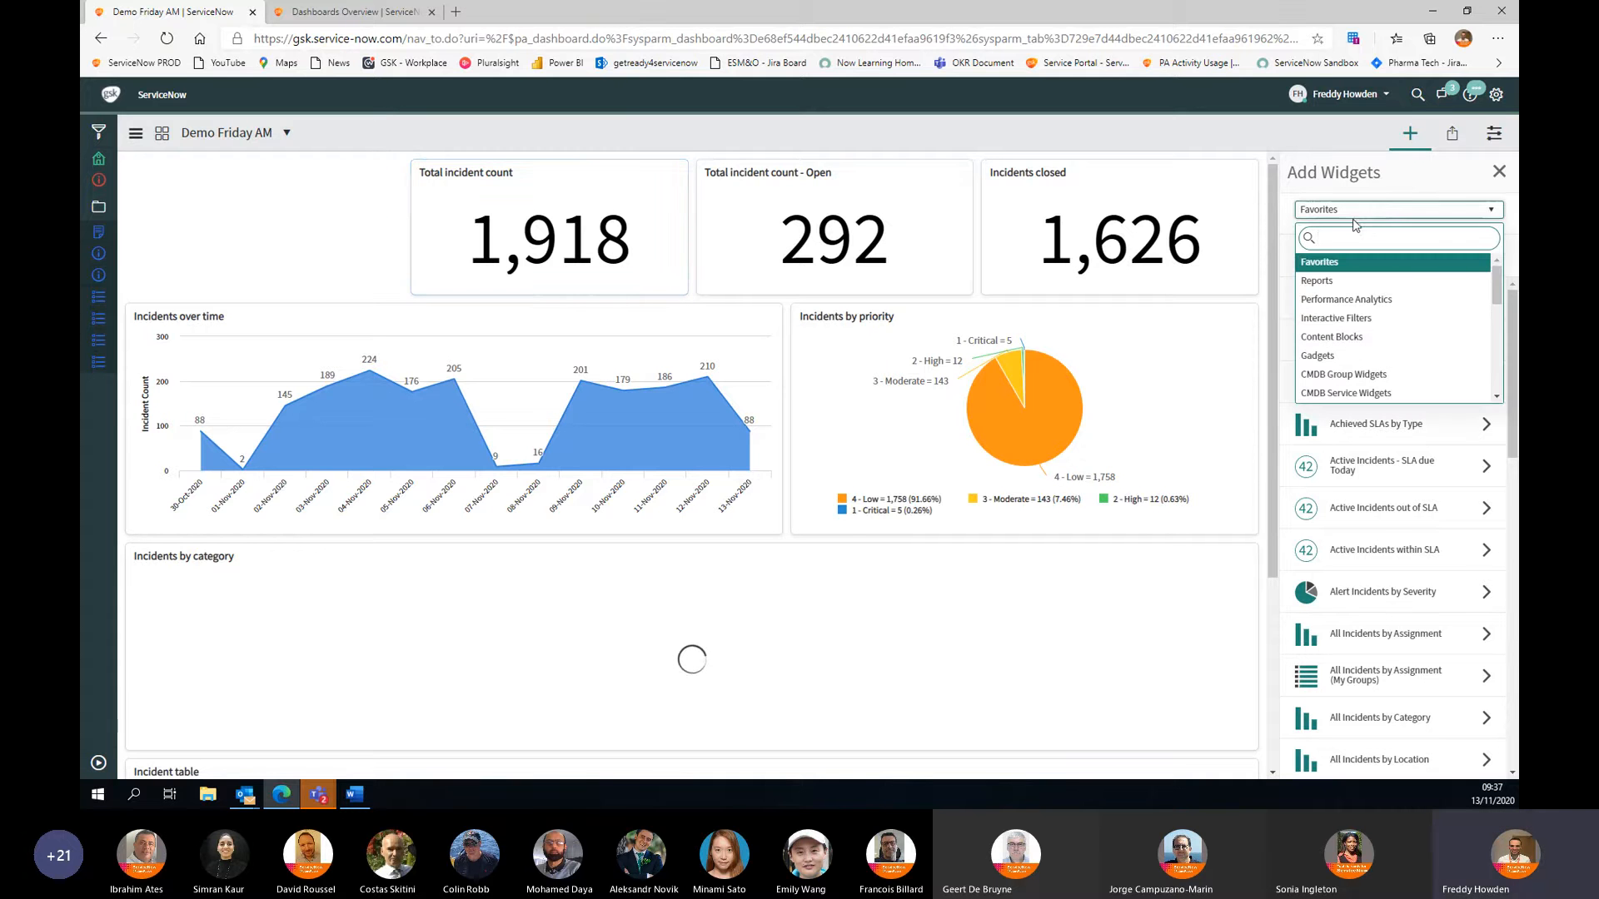
click(1329, 320)
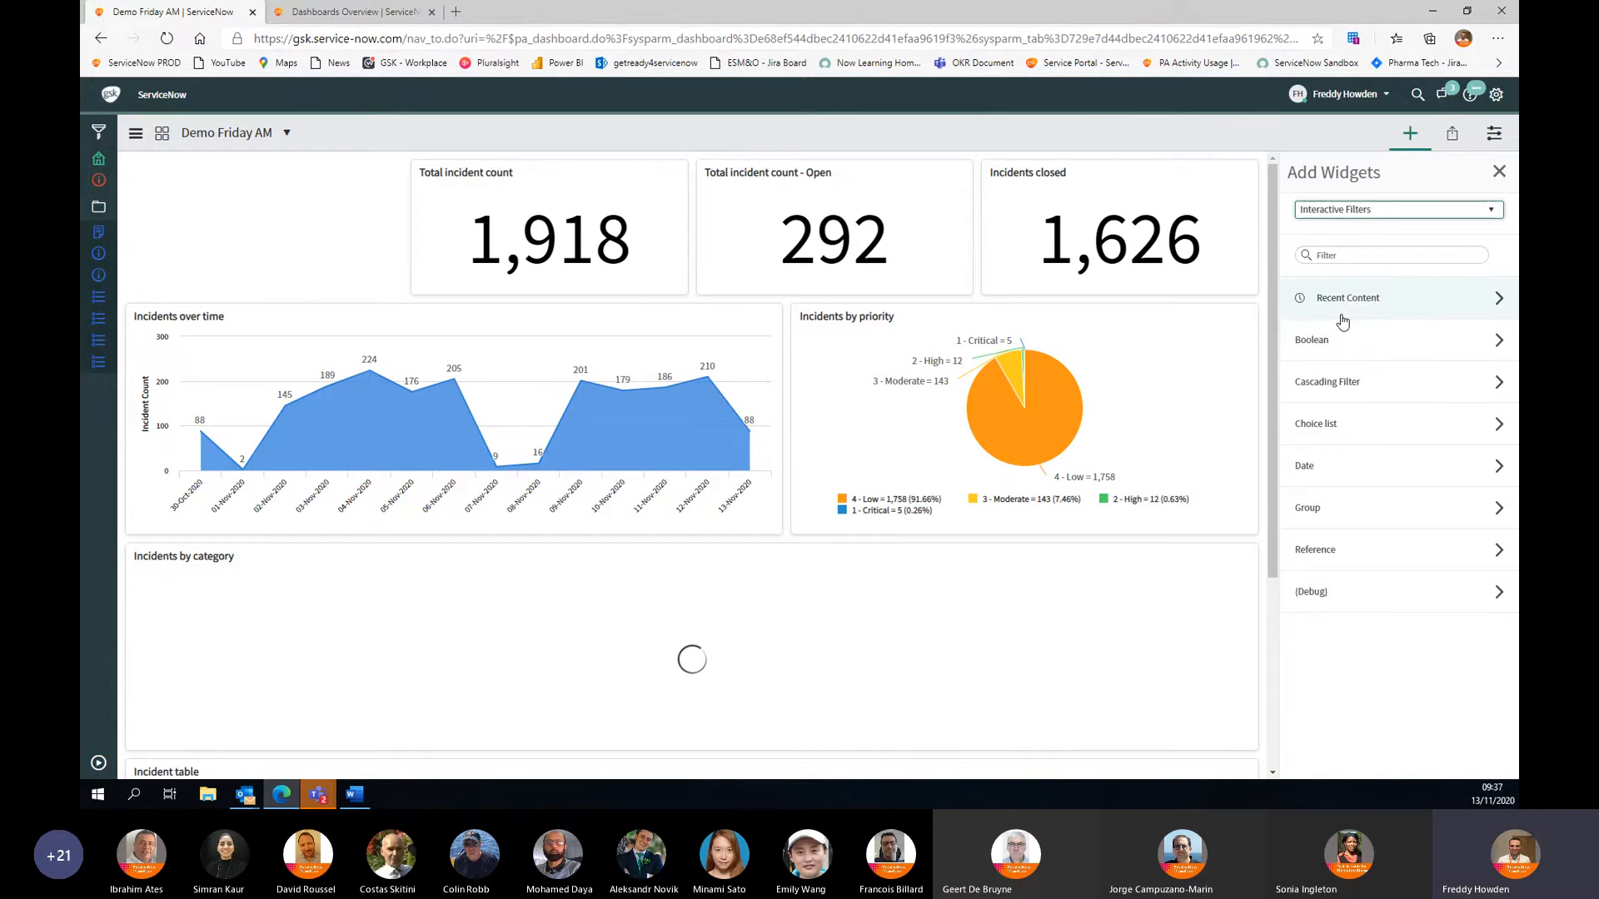
click(1498, 471)
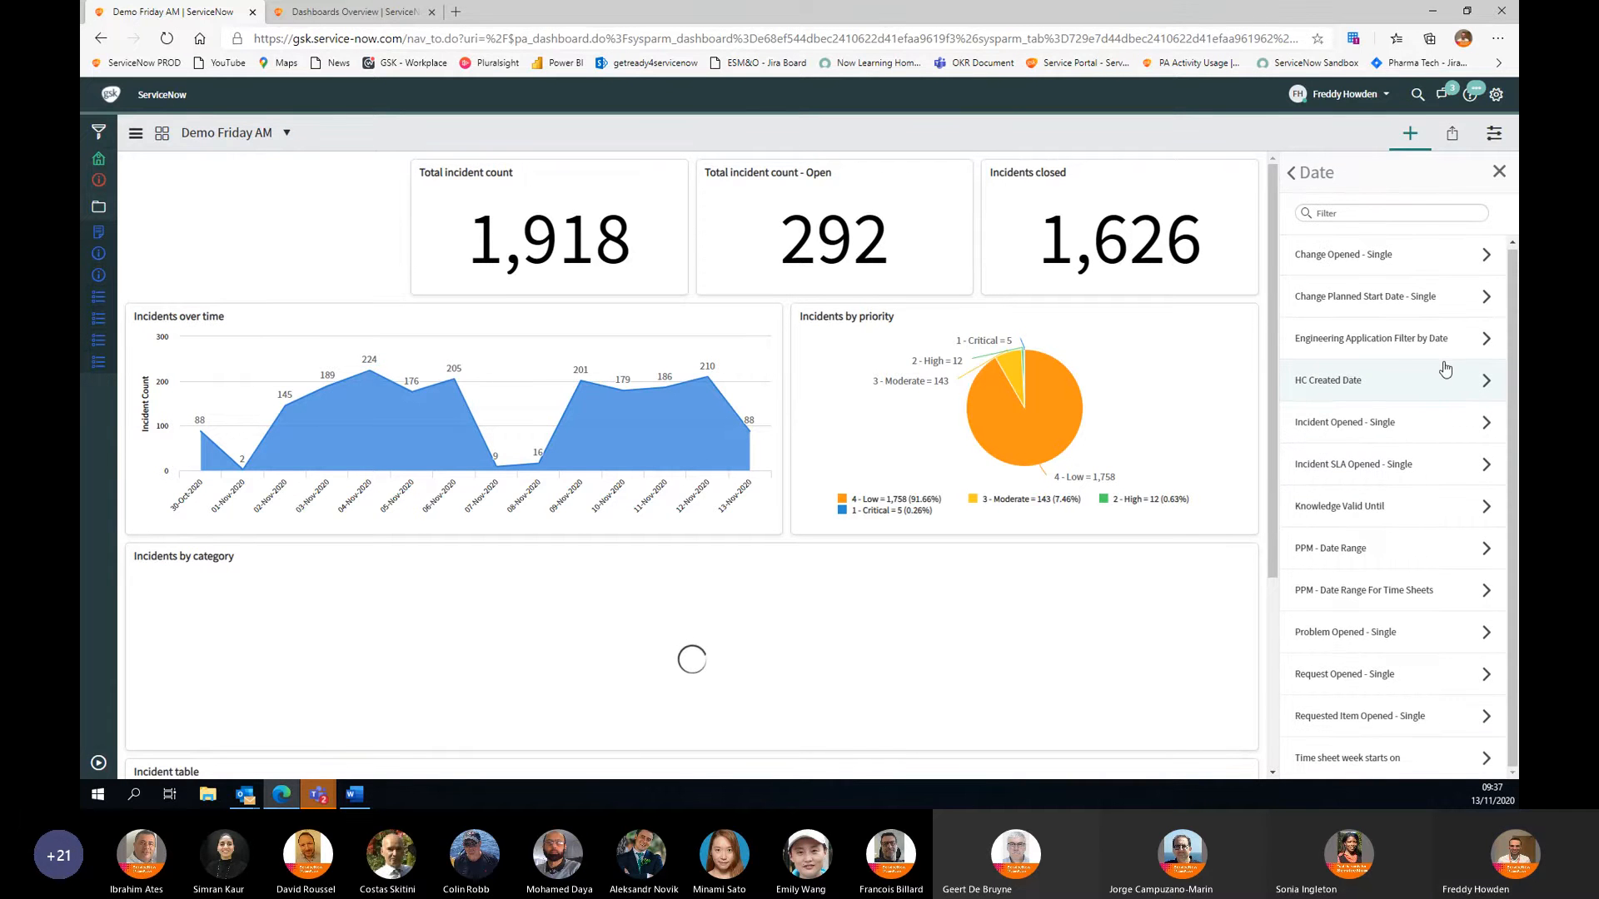
scroll(1382, 410, down, 1)
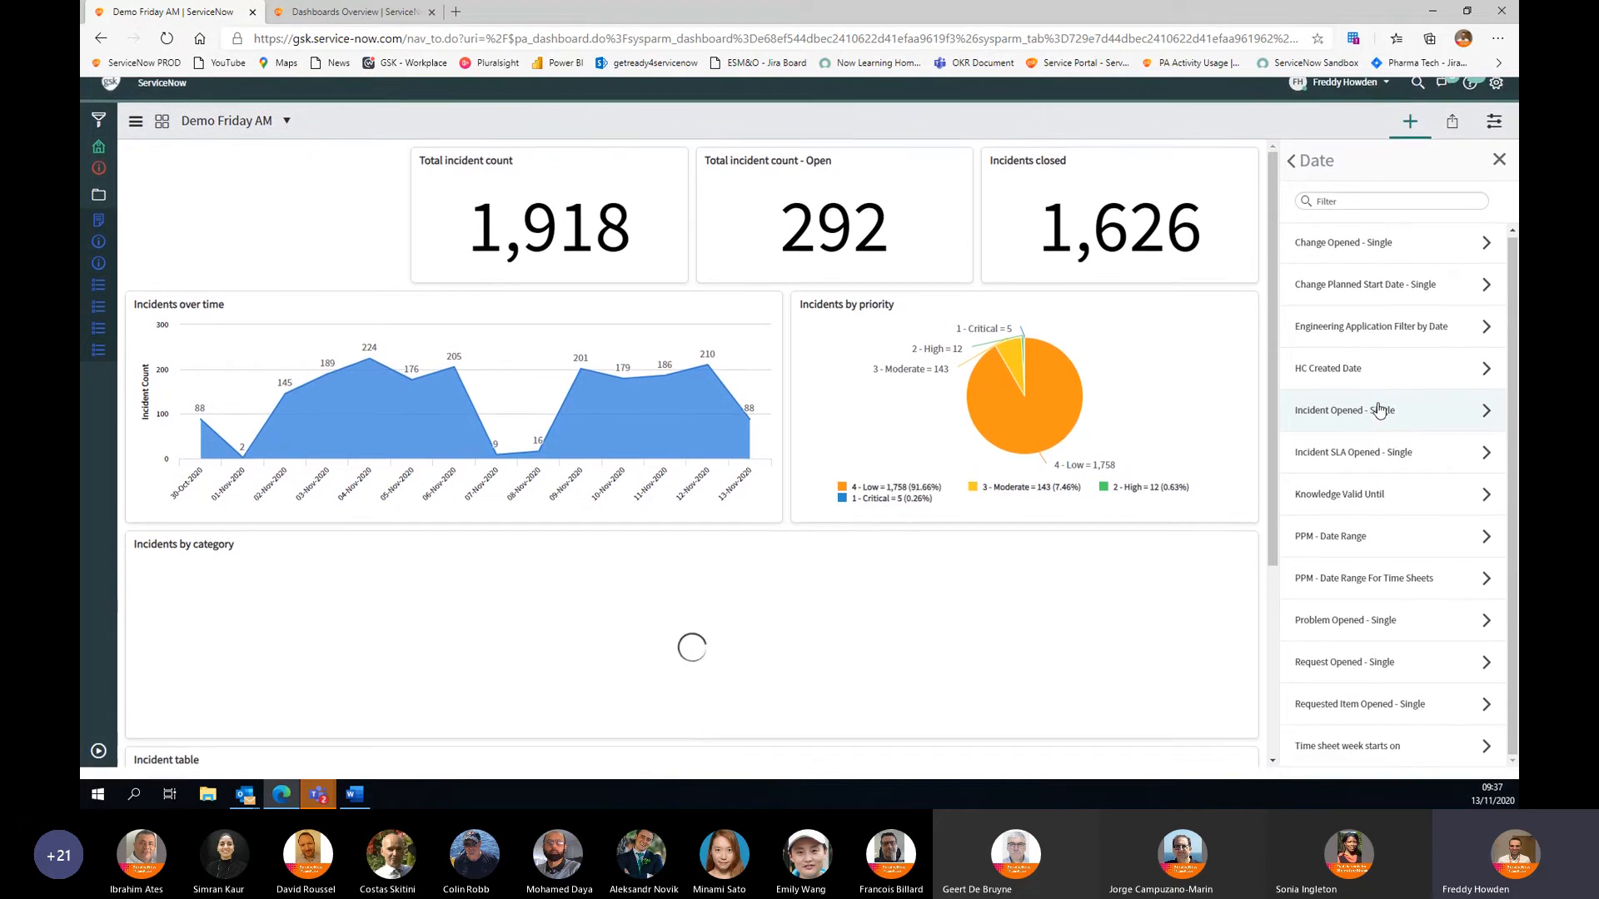
scroll(1380, 410, up, 1)
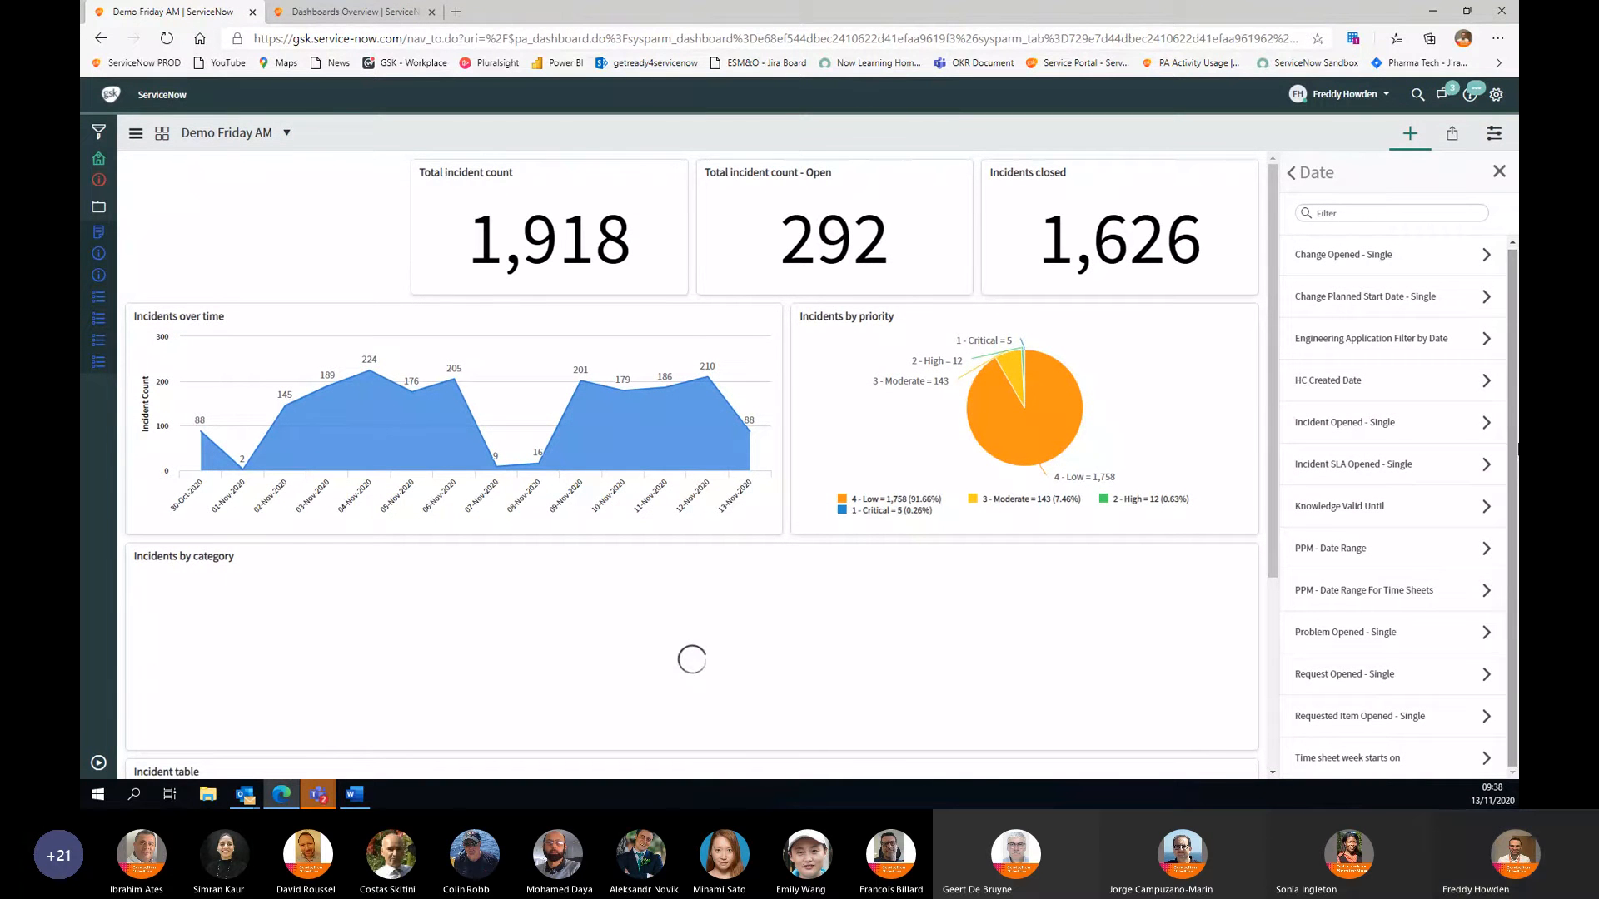
click(1372, 435)
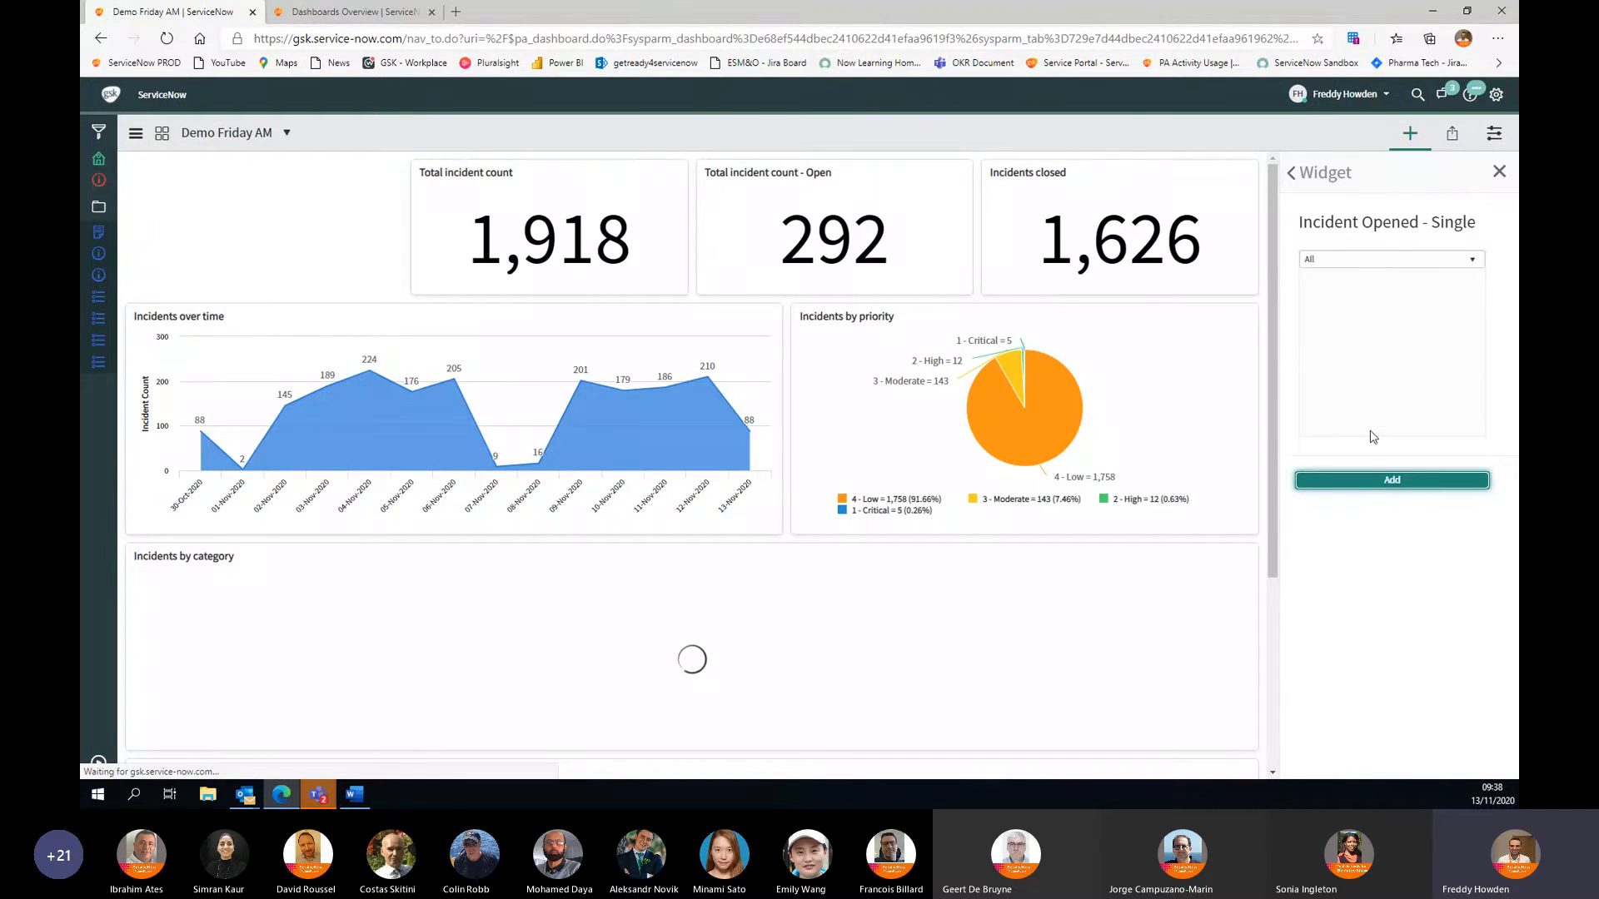
click(1361, 481)
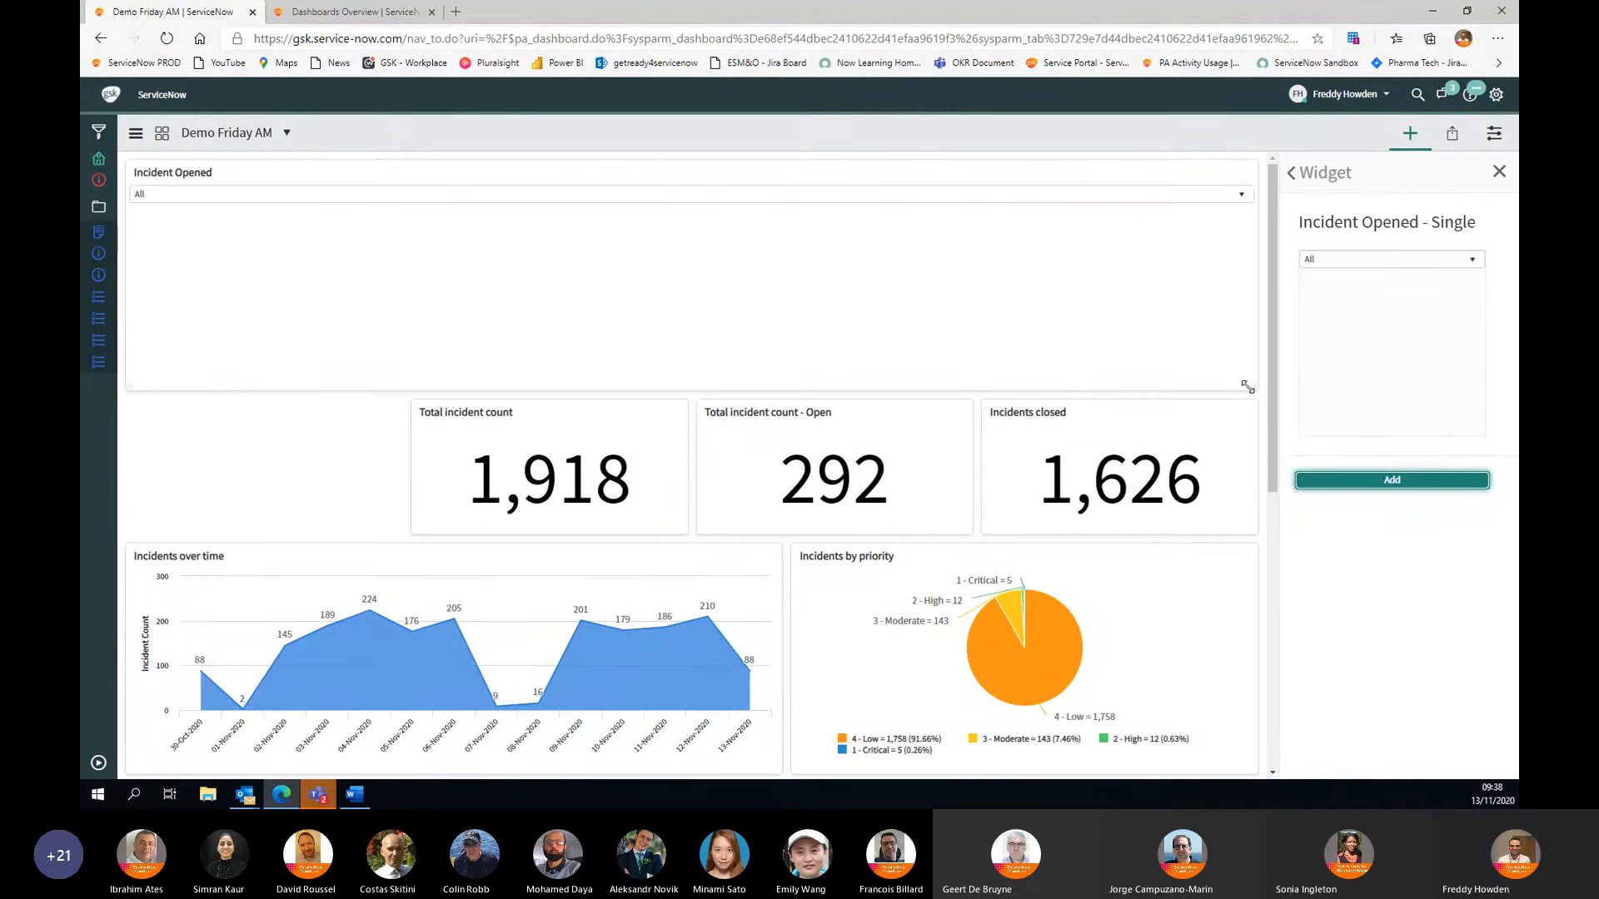
drag(1247, 388, 404, 297)
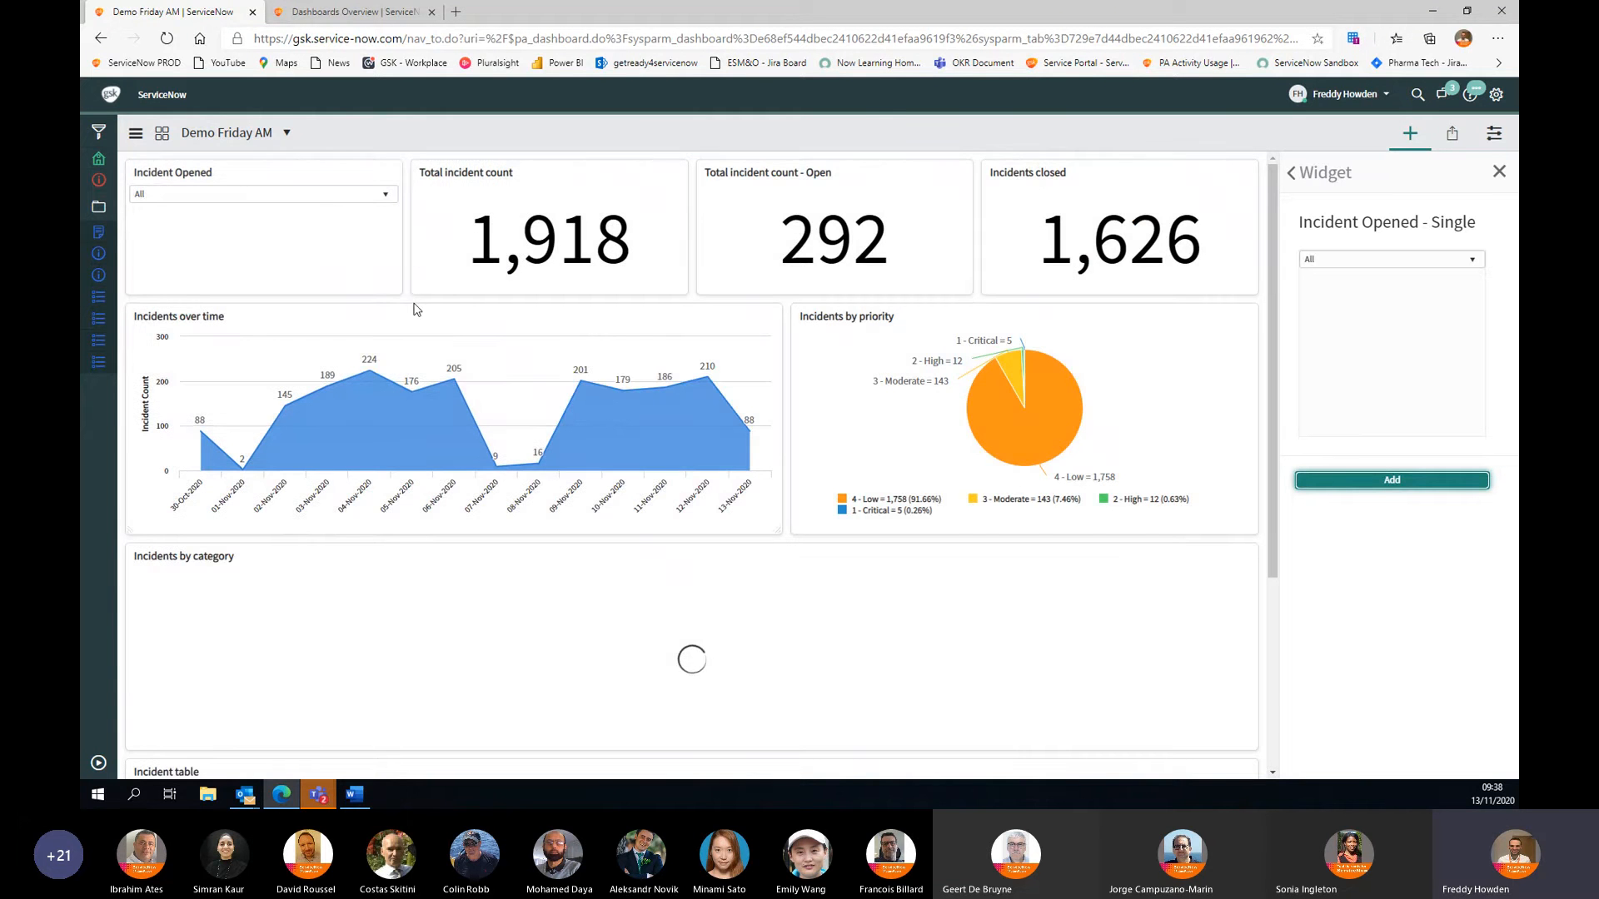
Step: Set the Incident Opened filter on the dashboard to Today
scroll(416, 310, down, 4)
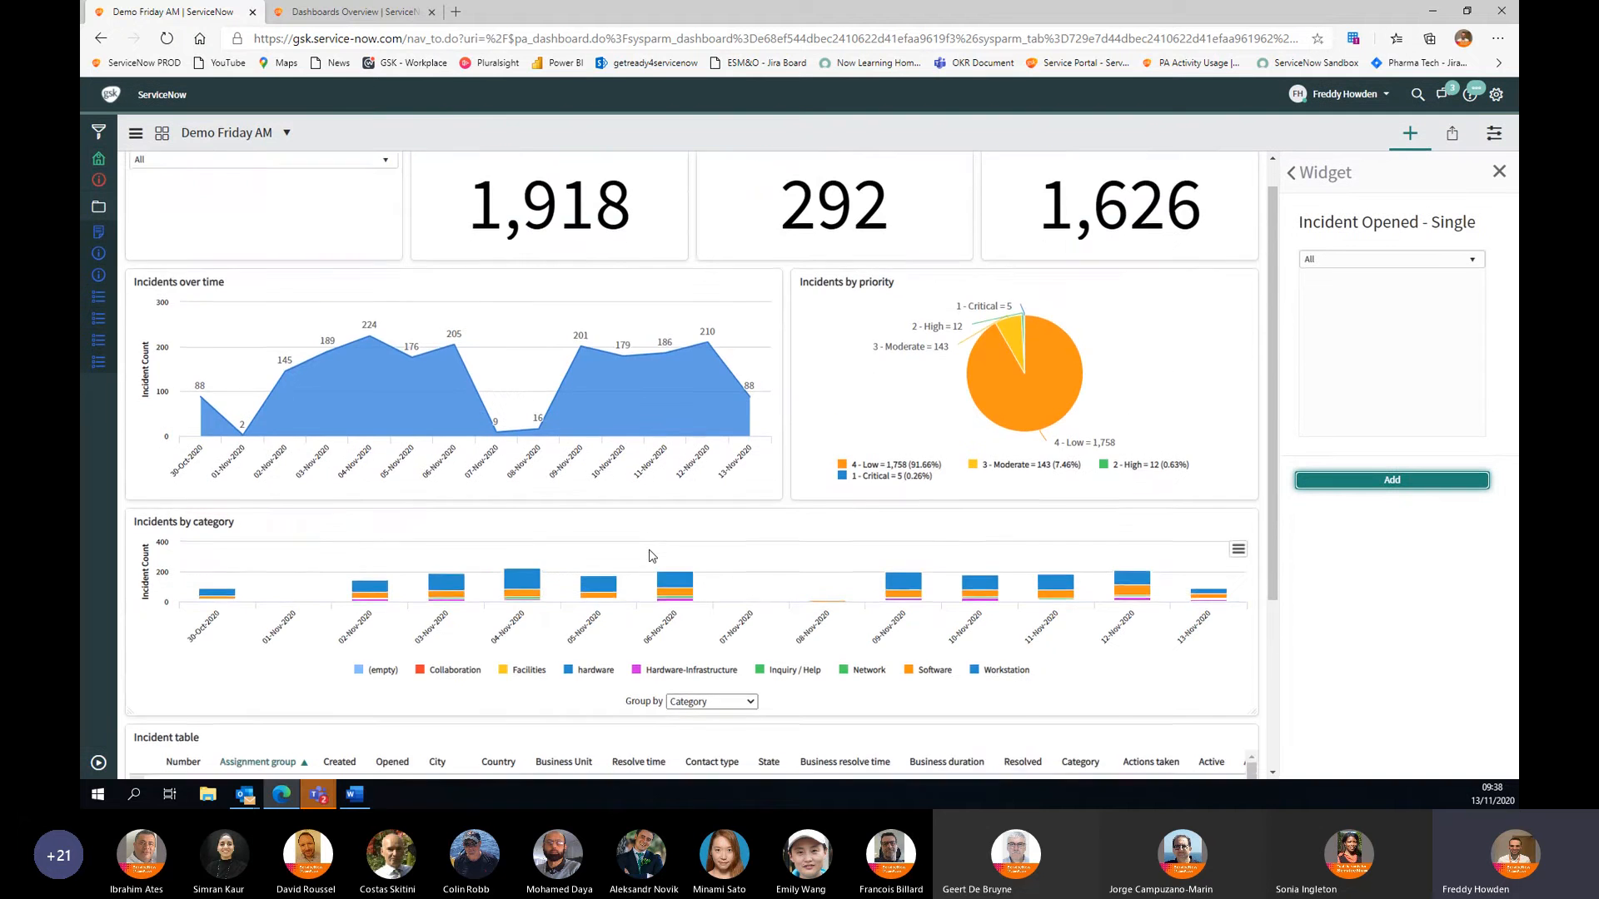
scroll(652, 557, up, 3)
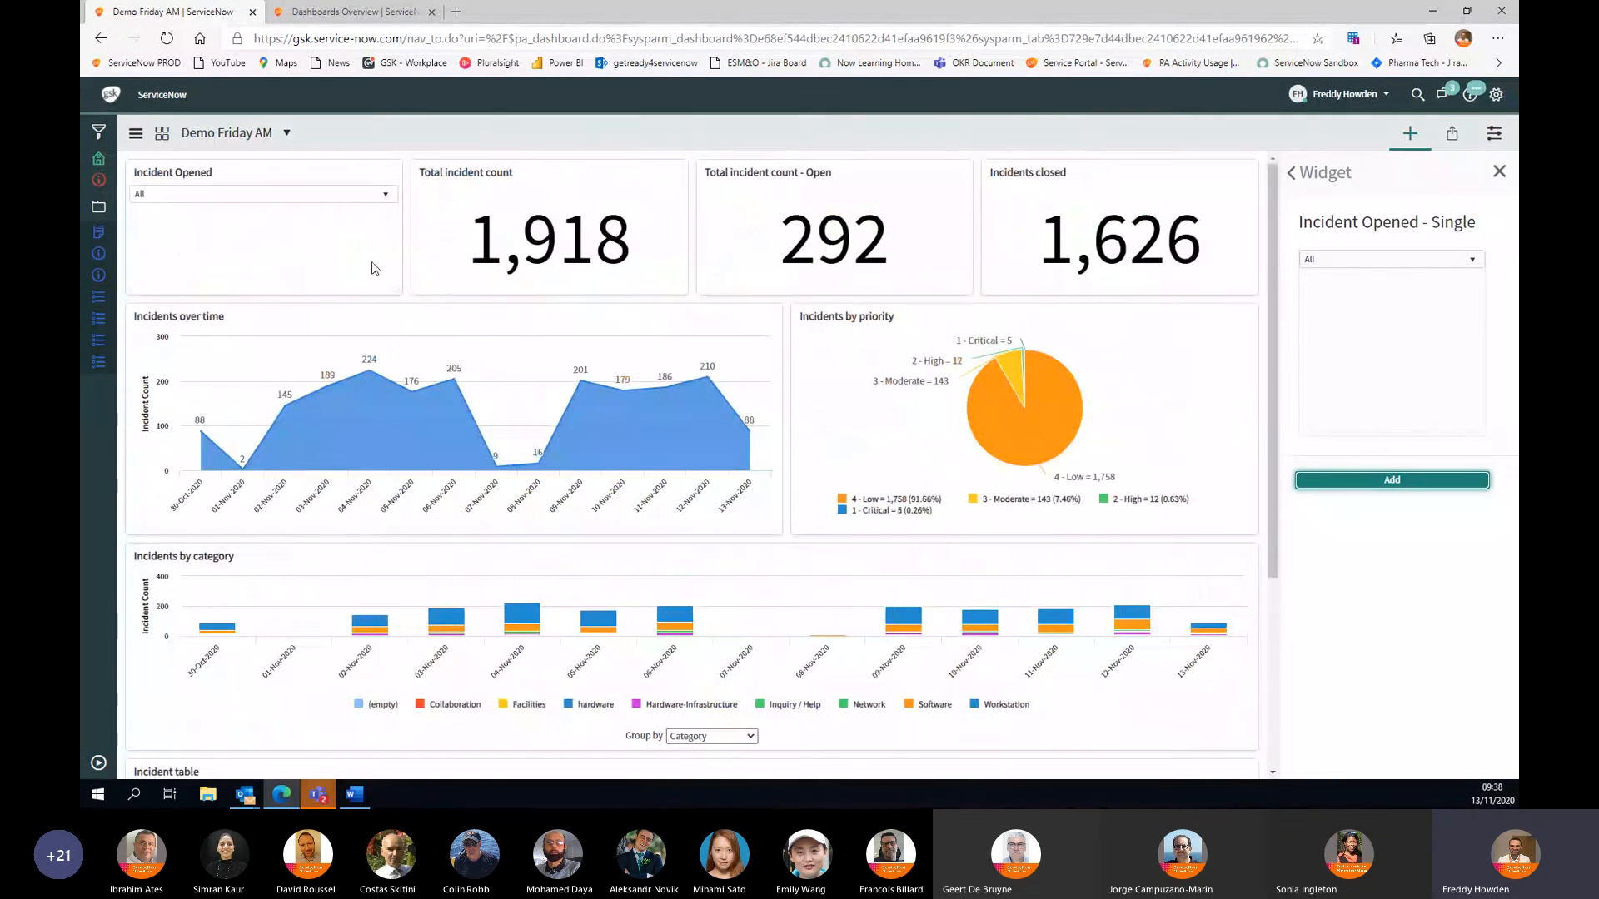
click(362, 195)
key(Down)
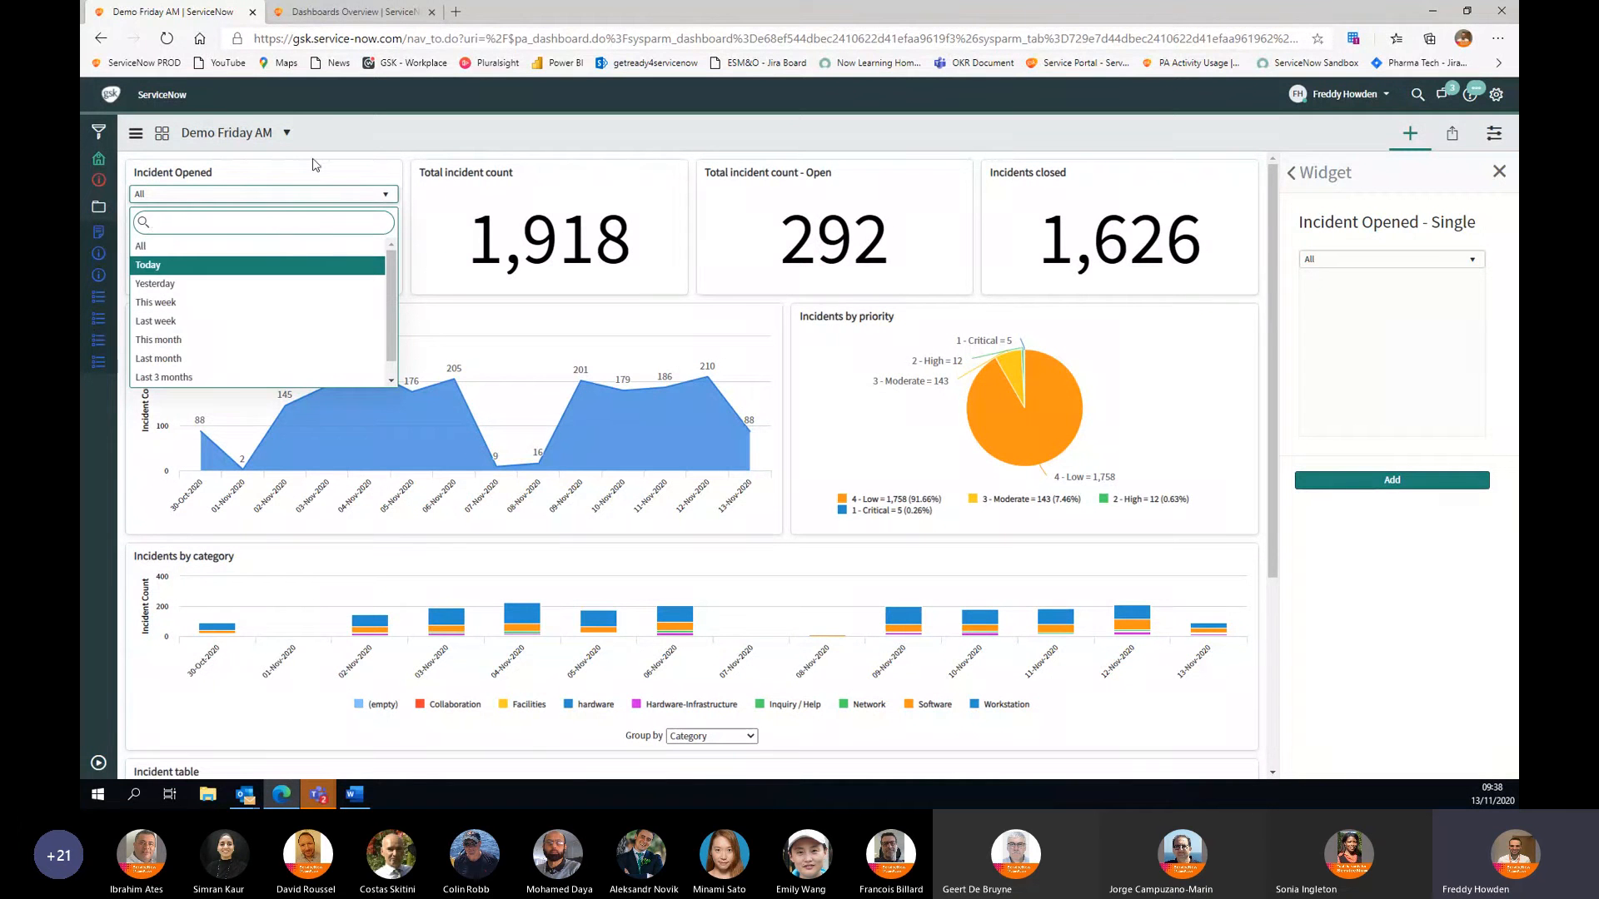
click(301, 203)
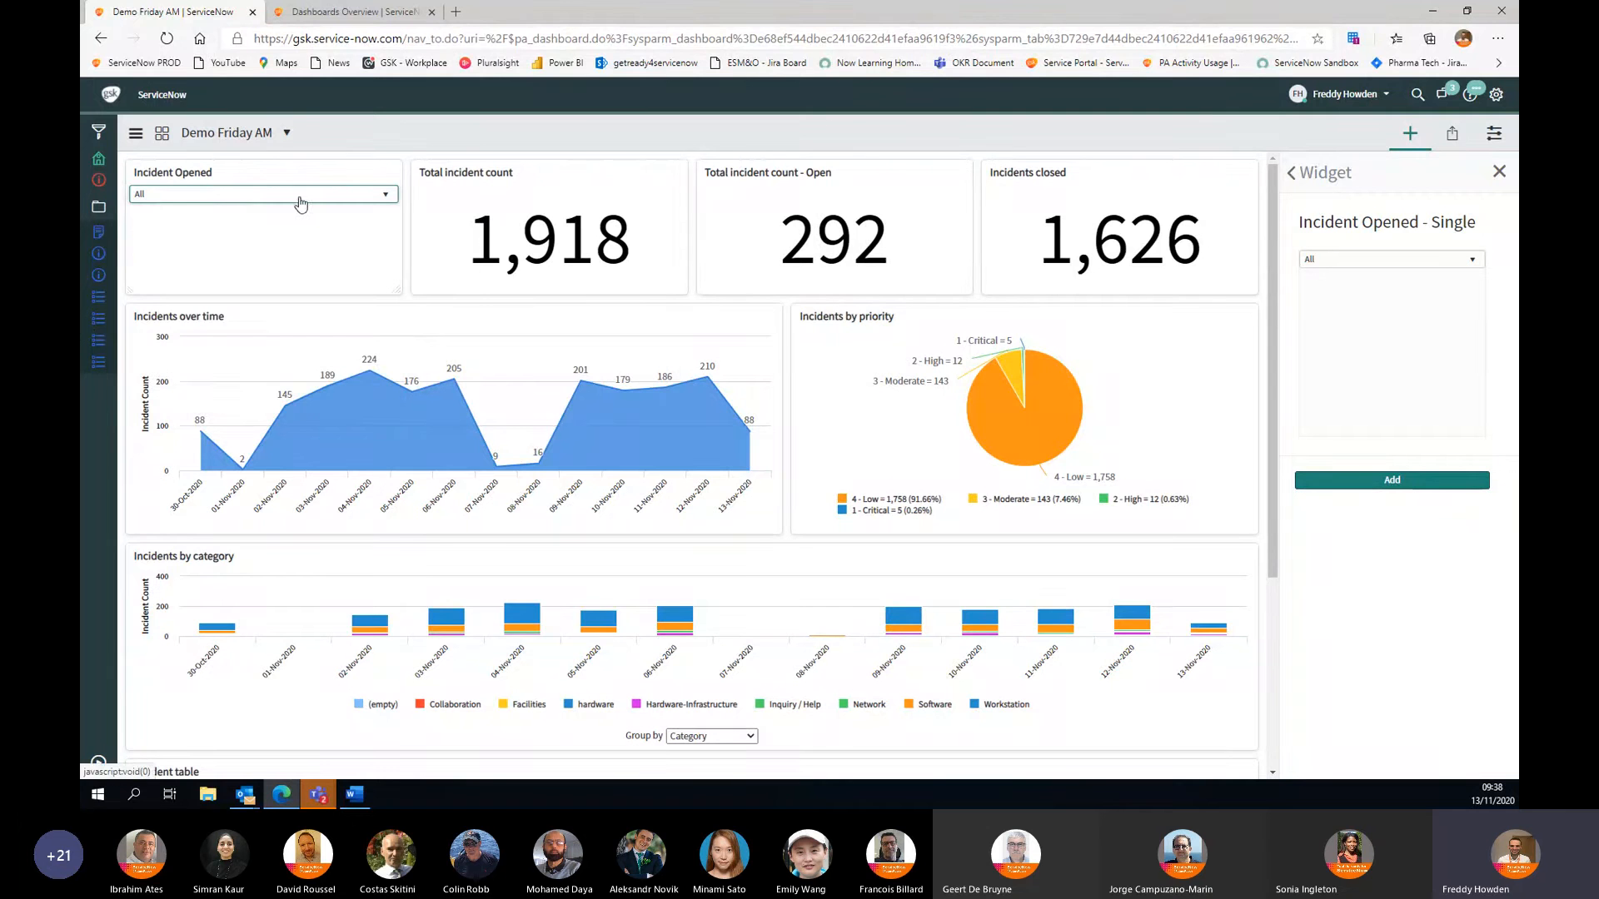
click(265, 205)
key(Down)
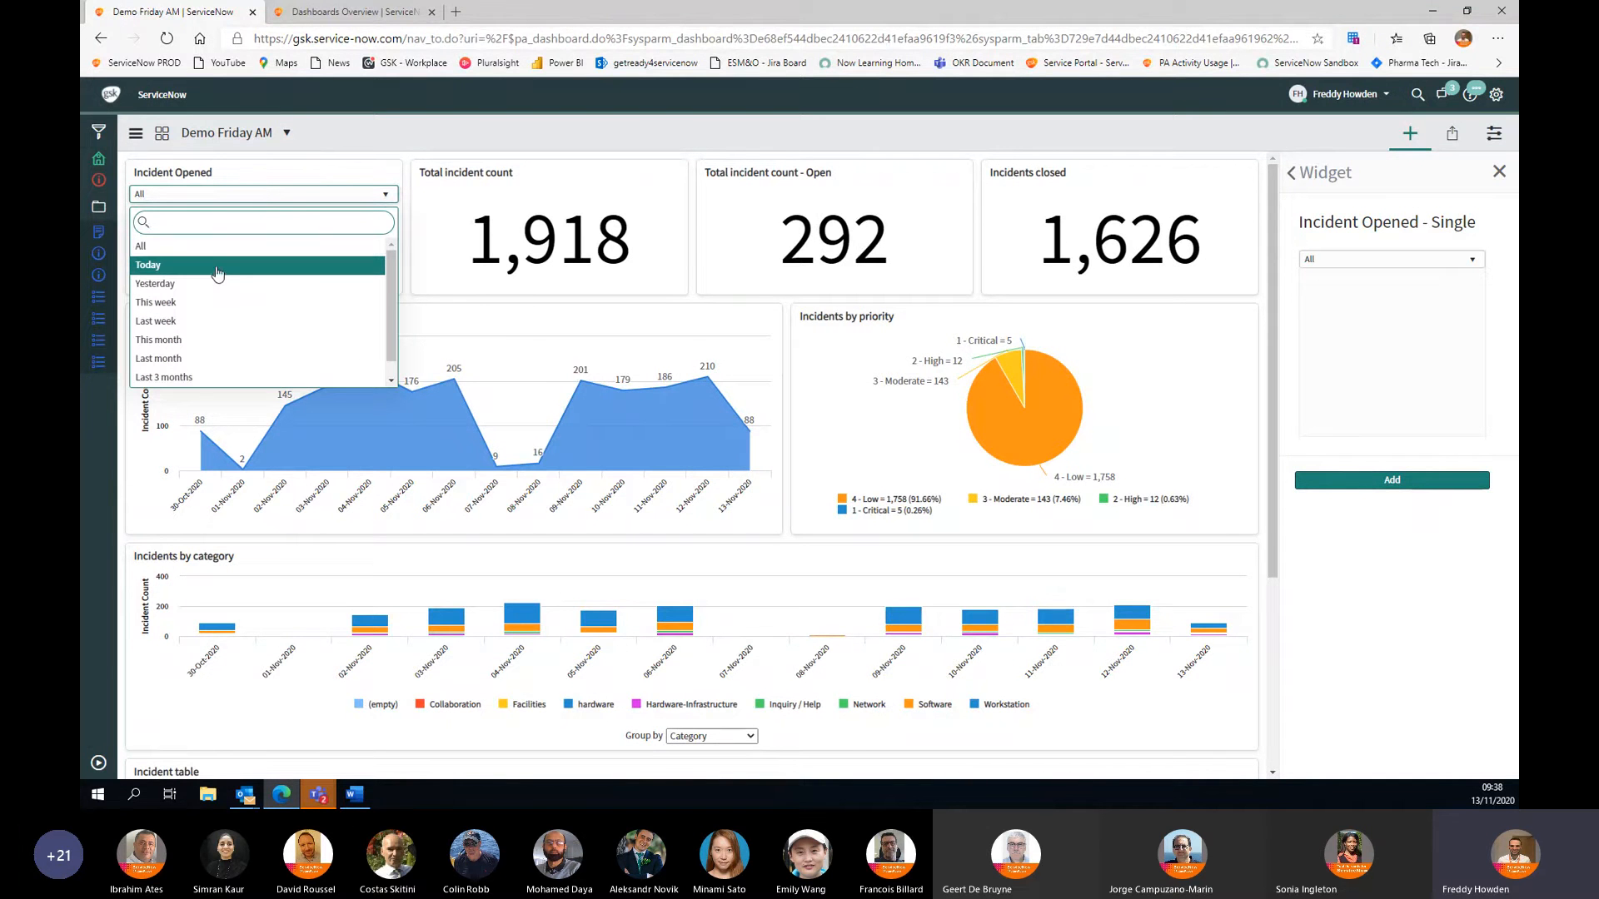
key(Return)
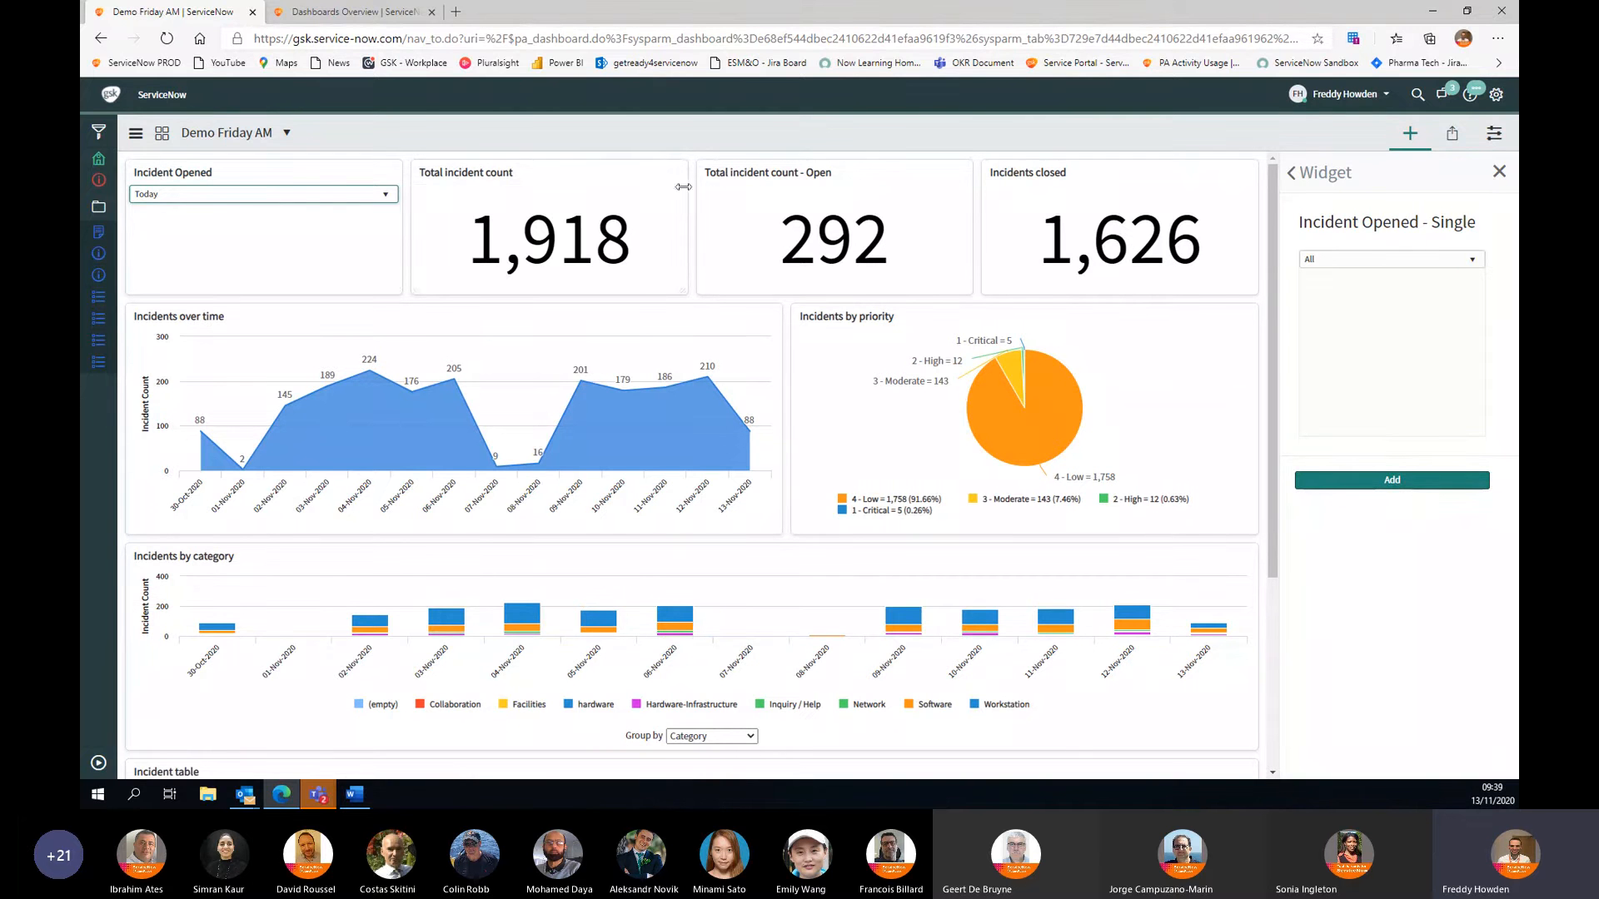
Step: Set the Total incident count widget to follow the interactive filter, show when following it, and show real-time updates
mouse_move(649, 177)
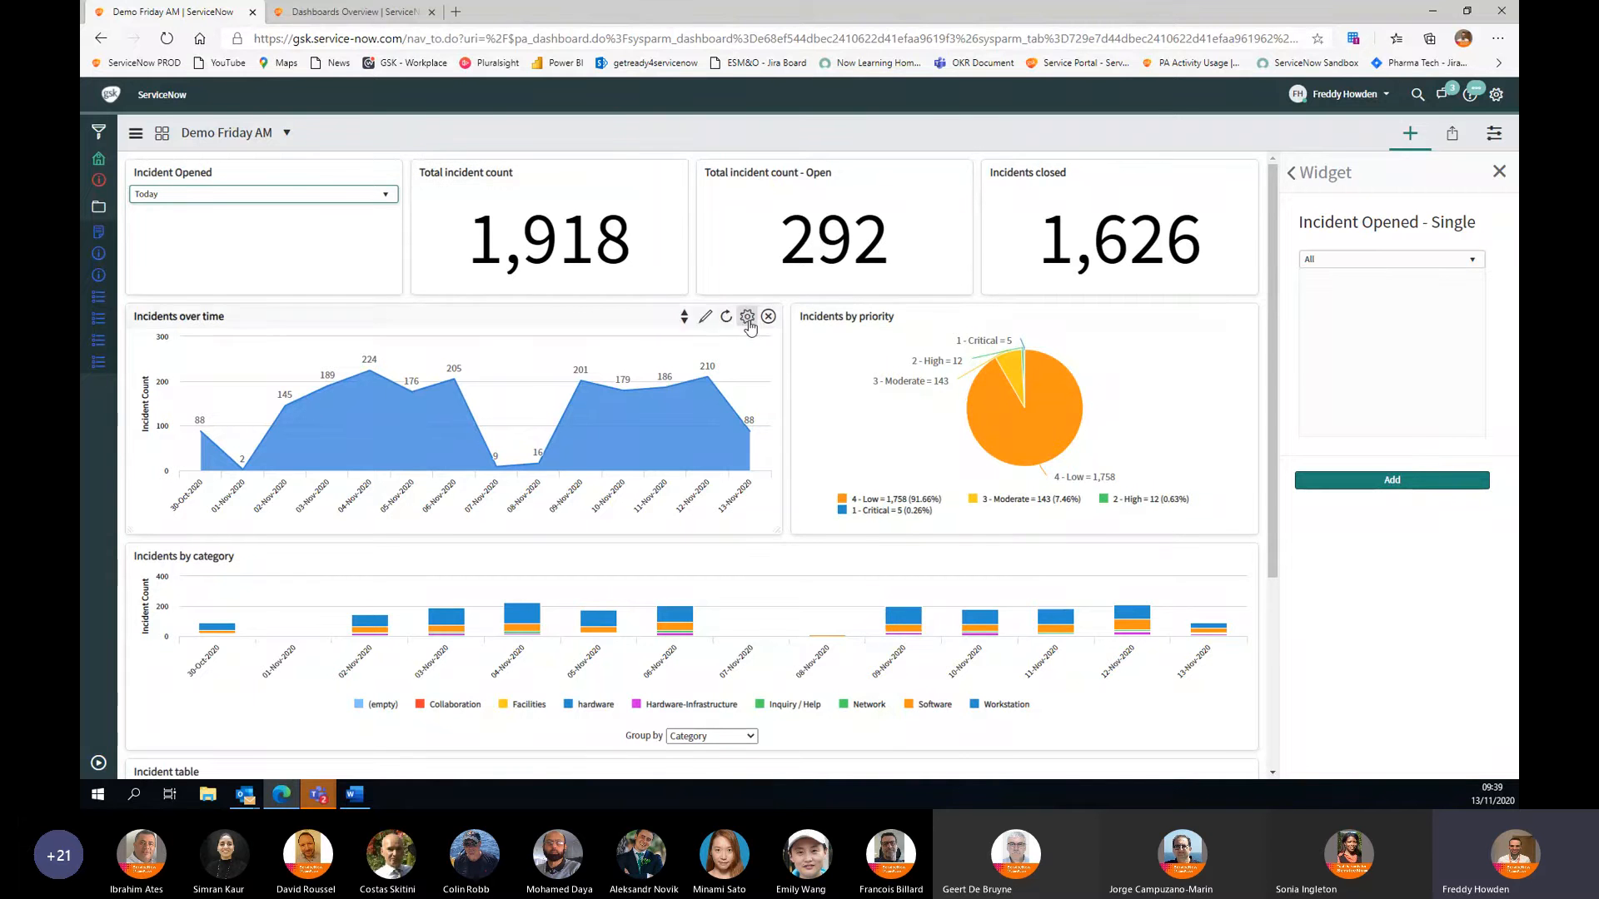
mouse_move(1224, 326)
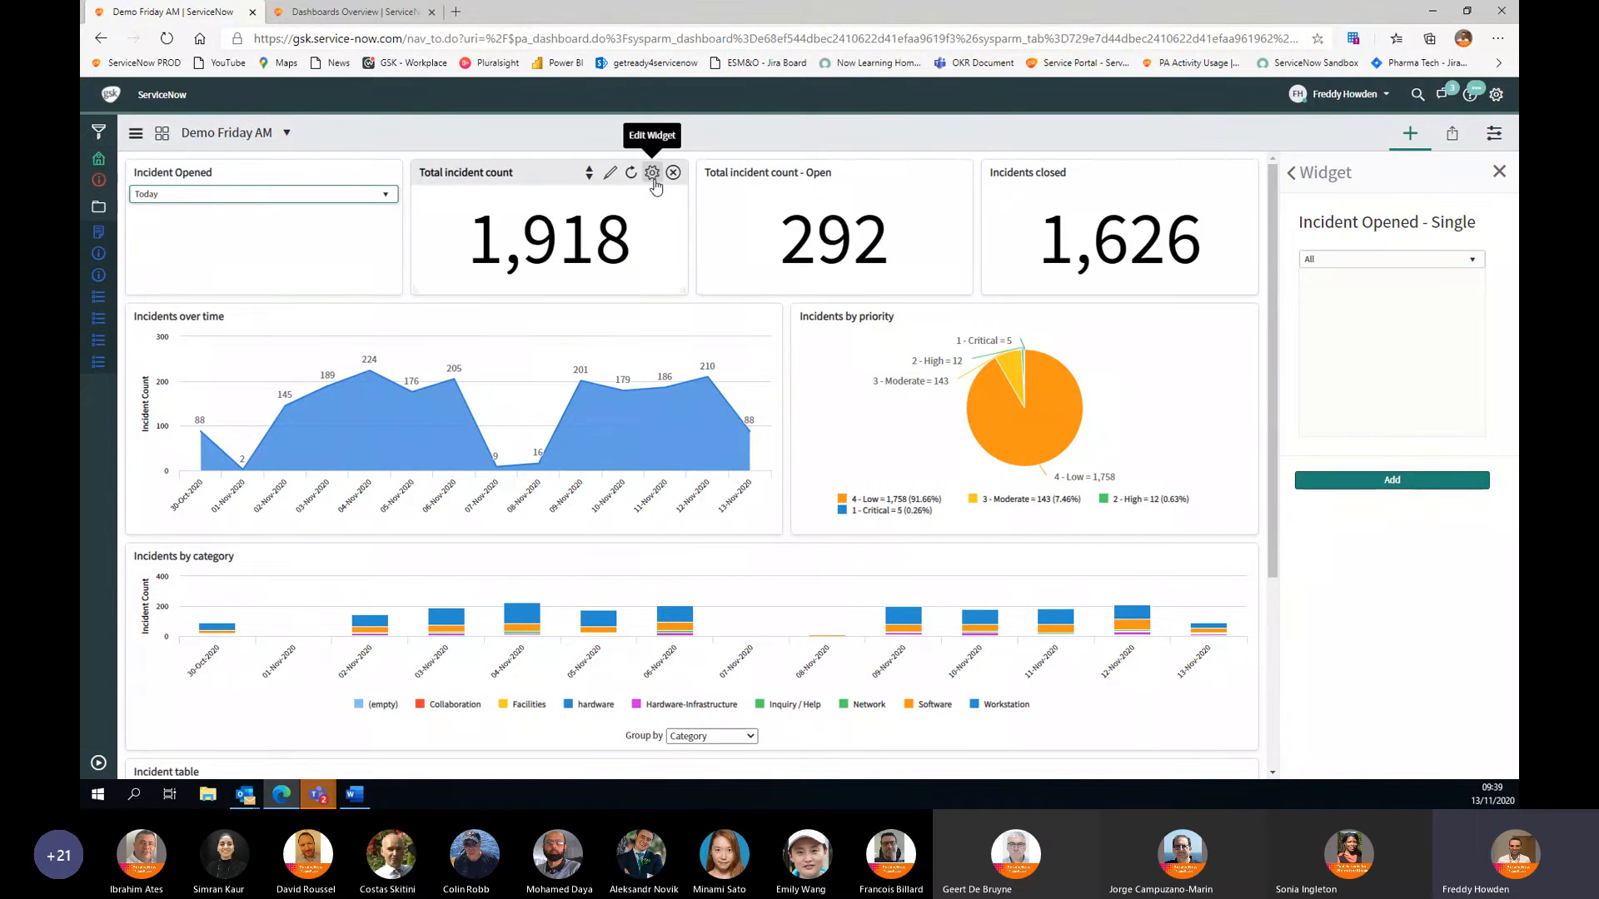
click(653, 184)
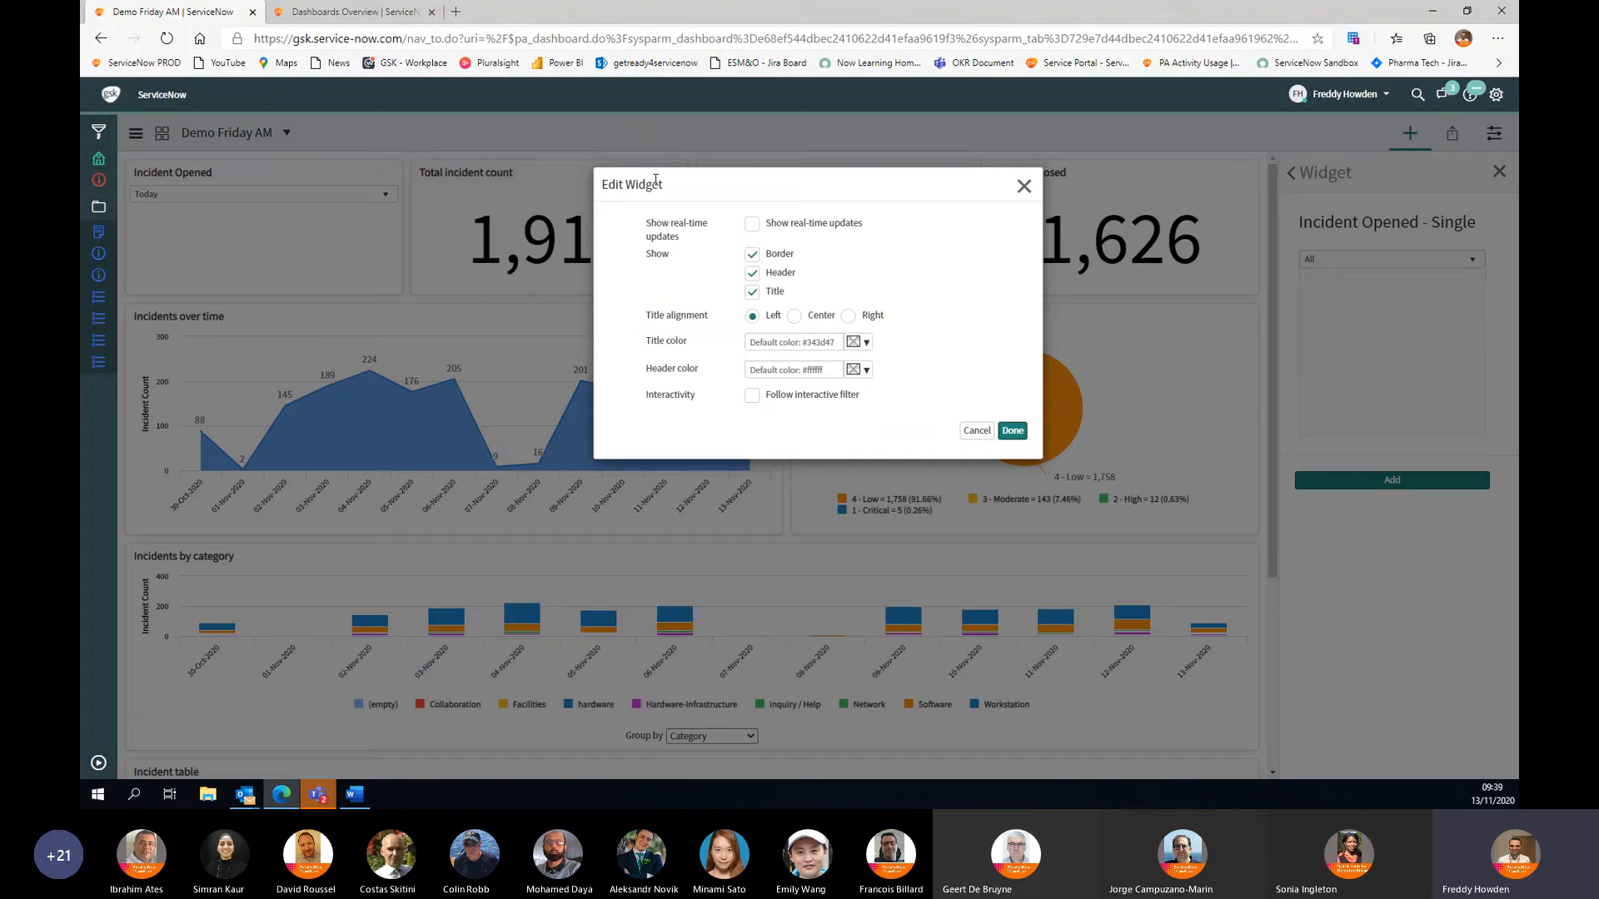
click(753, 397)
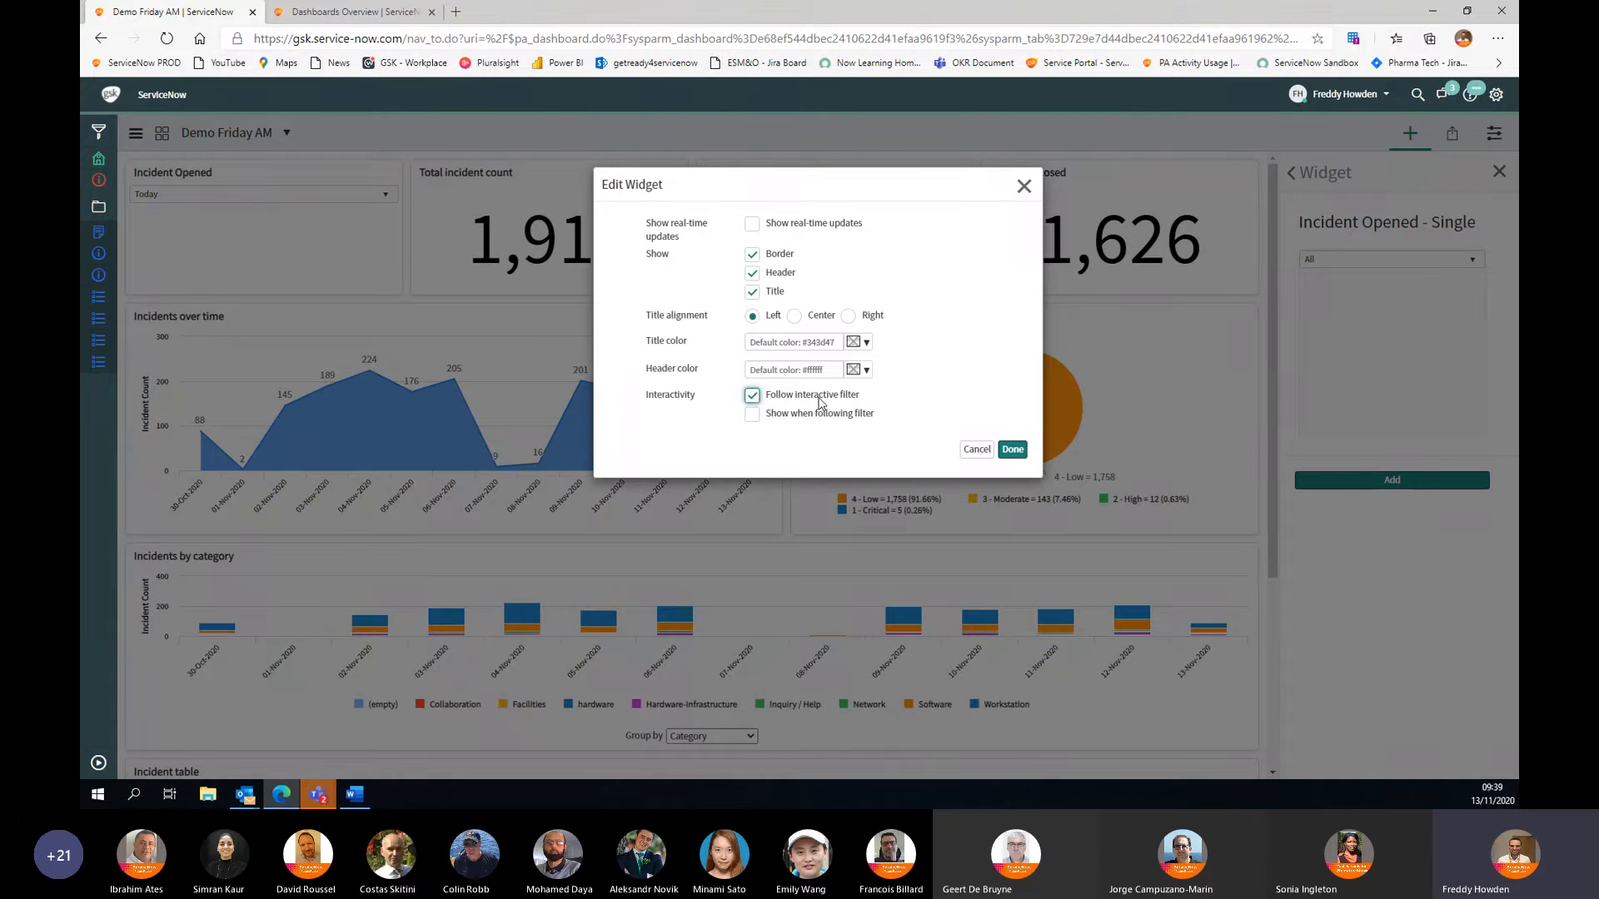
click(753, 415)
click(754, 225)
click(1013, 450)
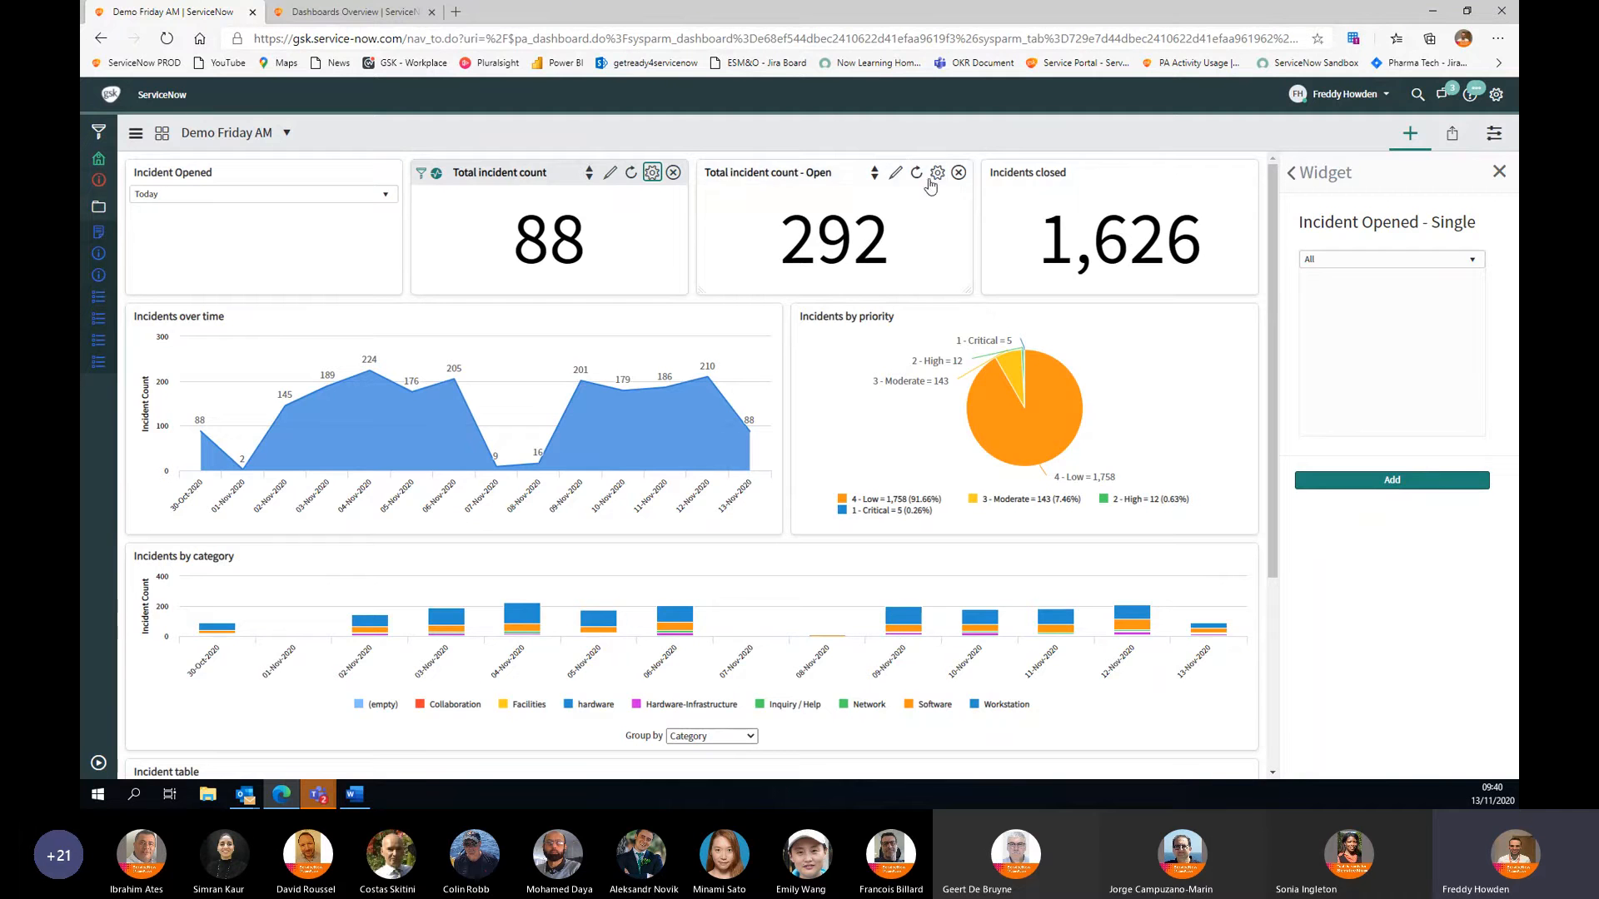
Step: Enable Follow interactive filter, Show when following filter and Show real-time updates for the Total incident count - Open widget
click(935, 177)
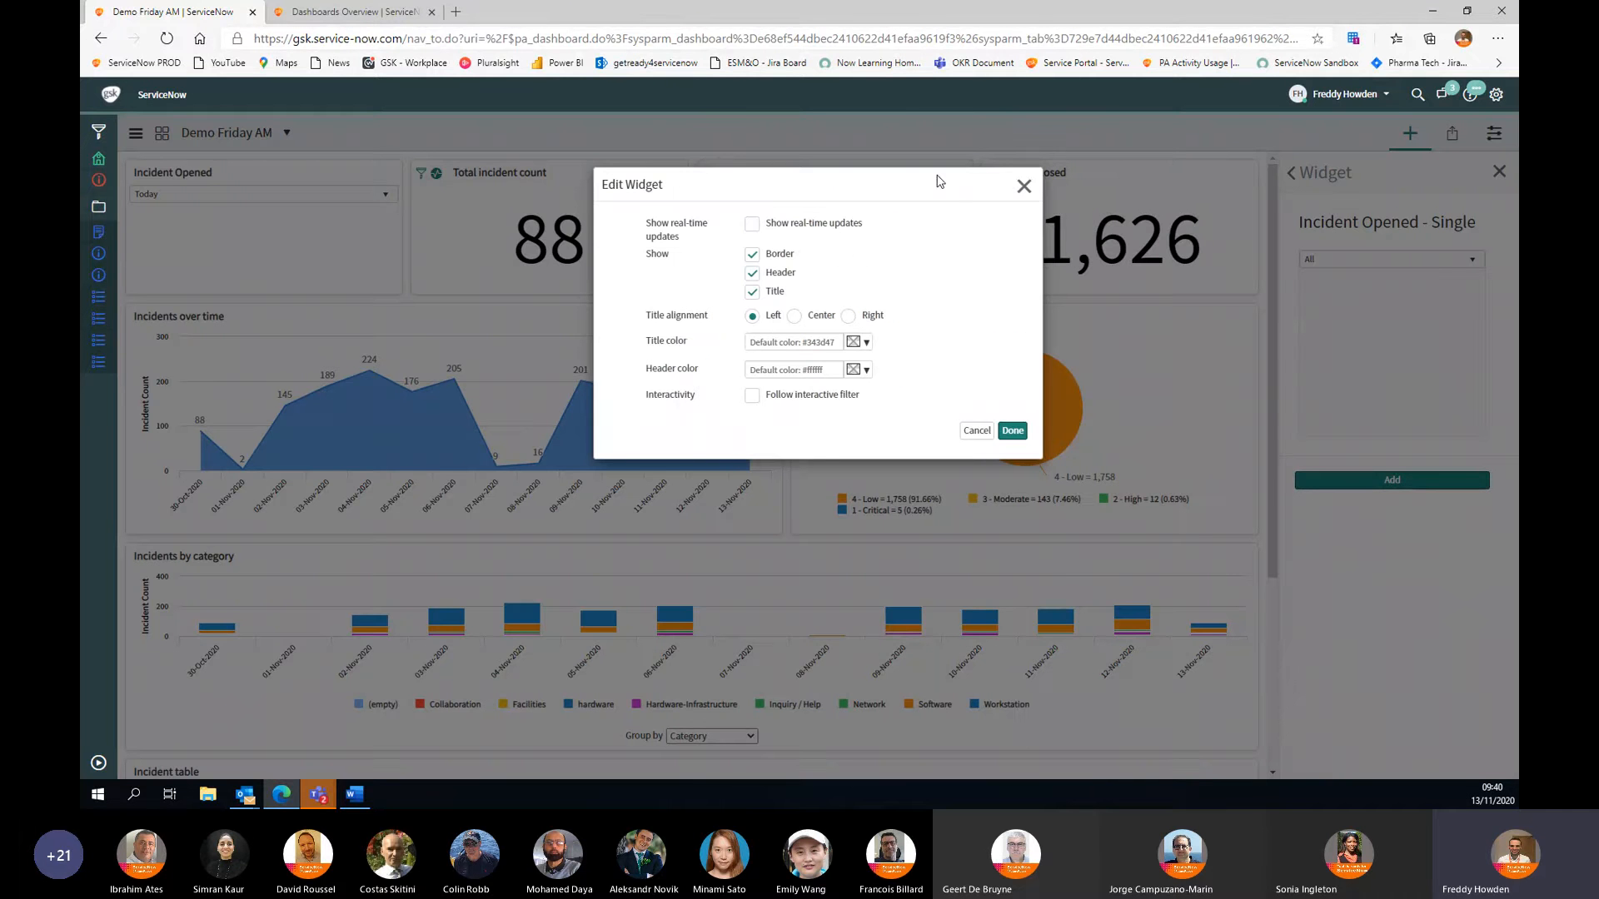
click(782, 402)
click(779, 415)
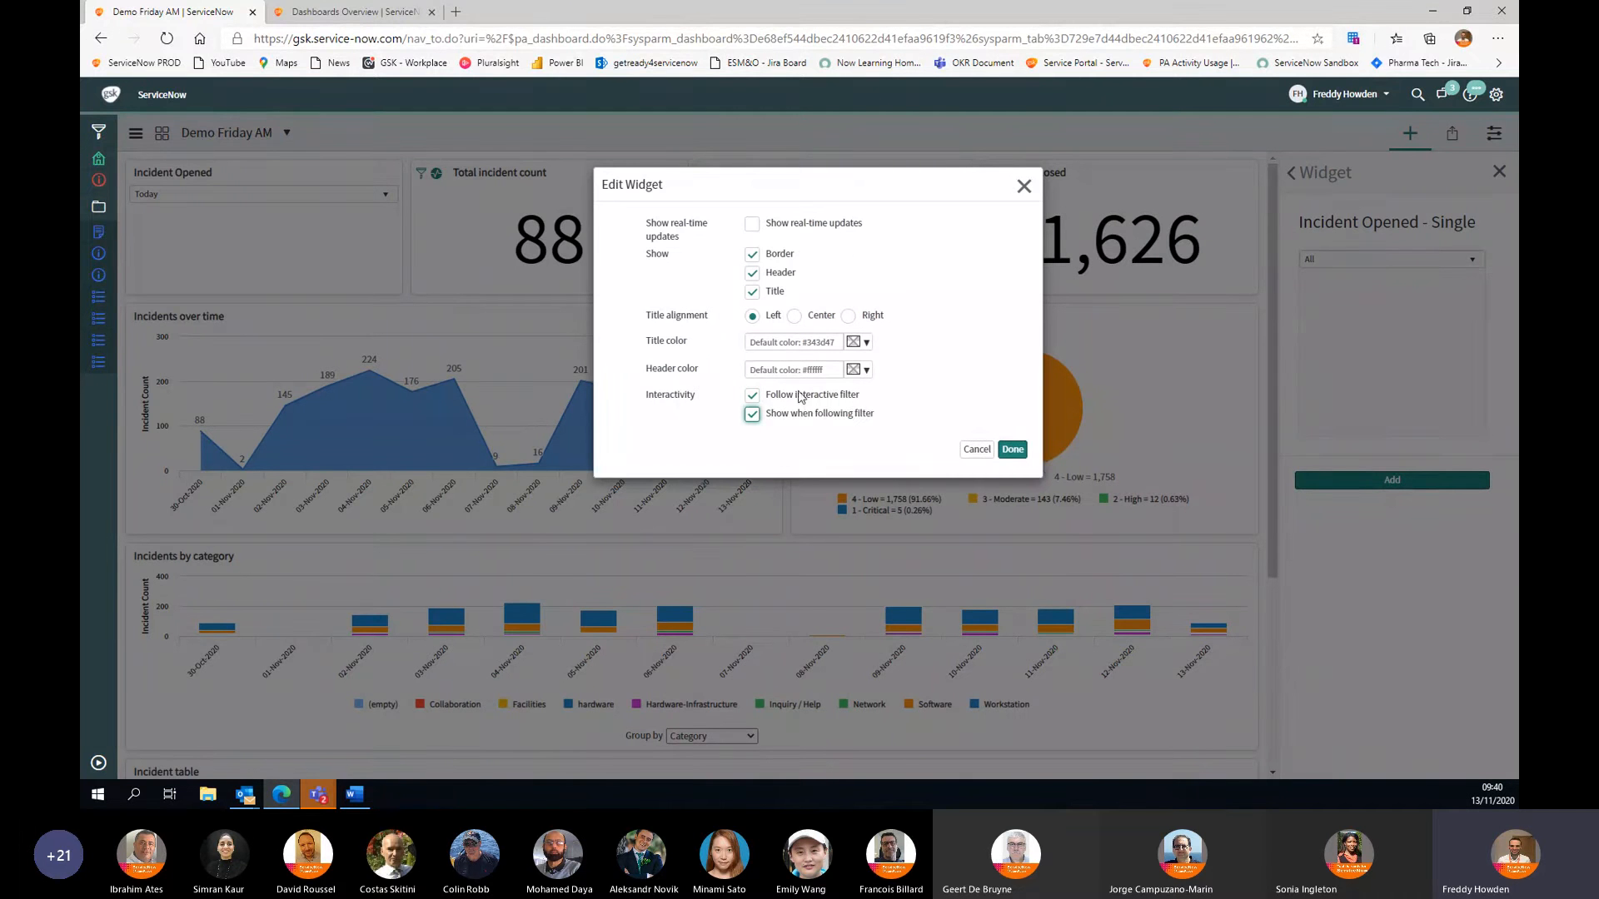
click(804, 229)
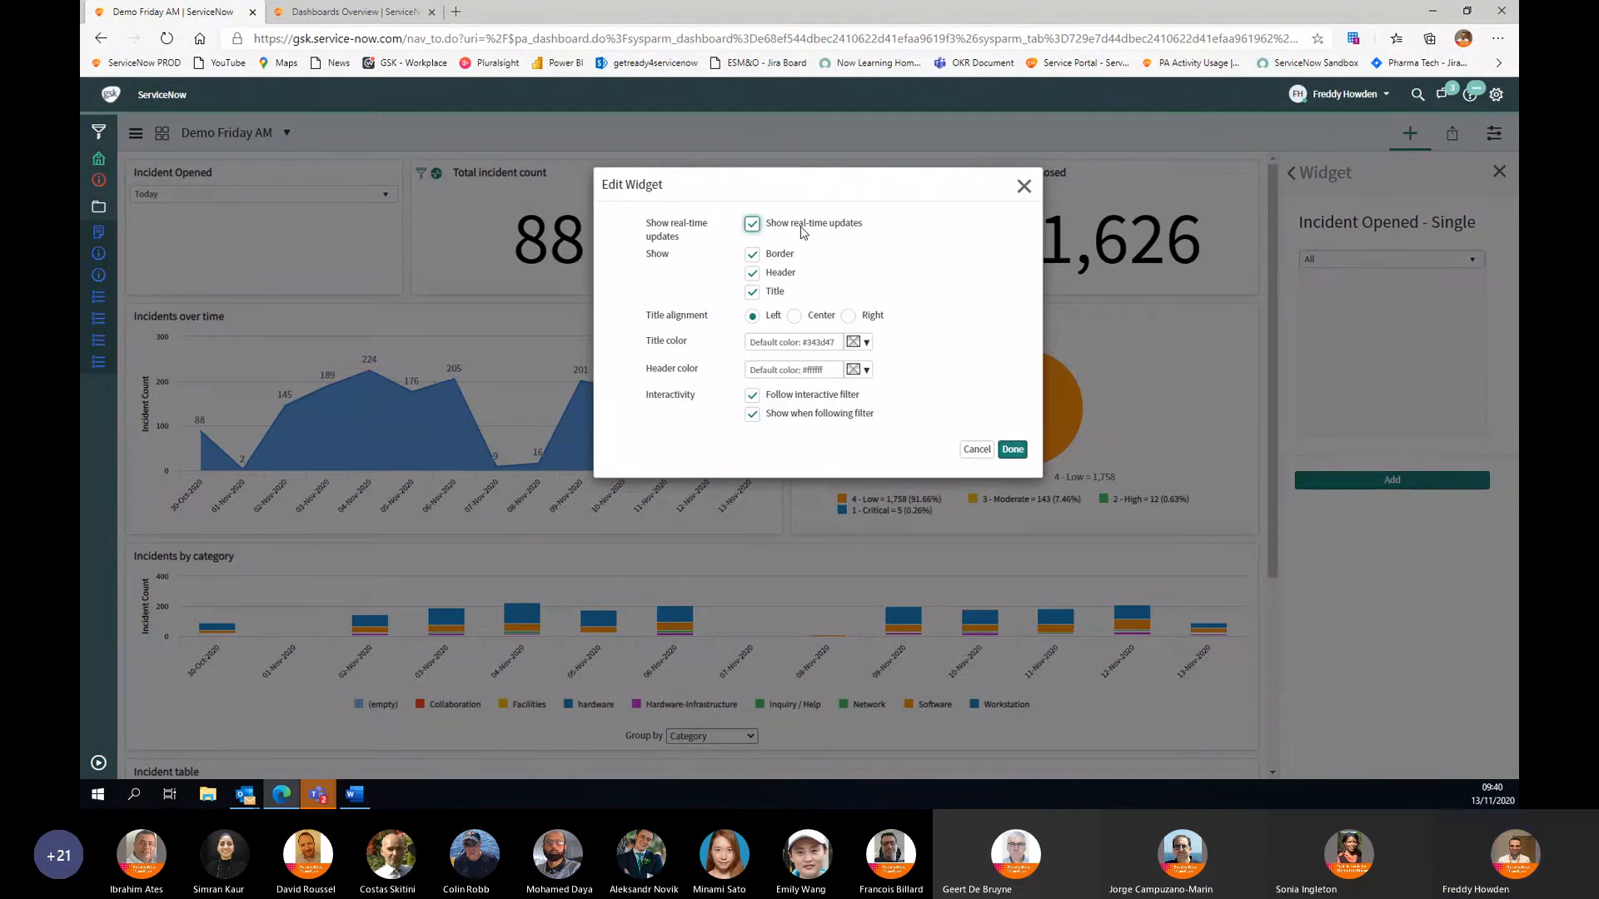
click(1012, 450)
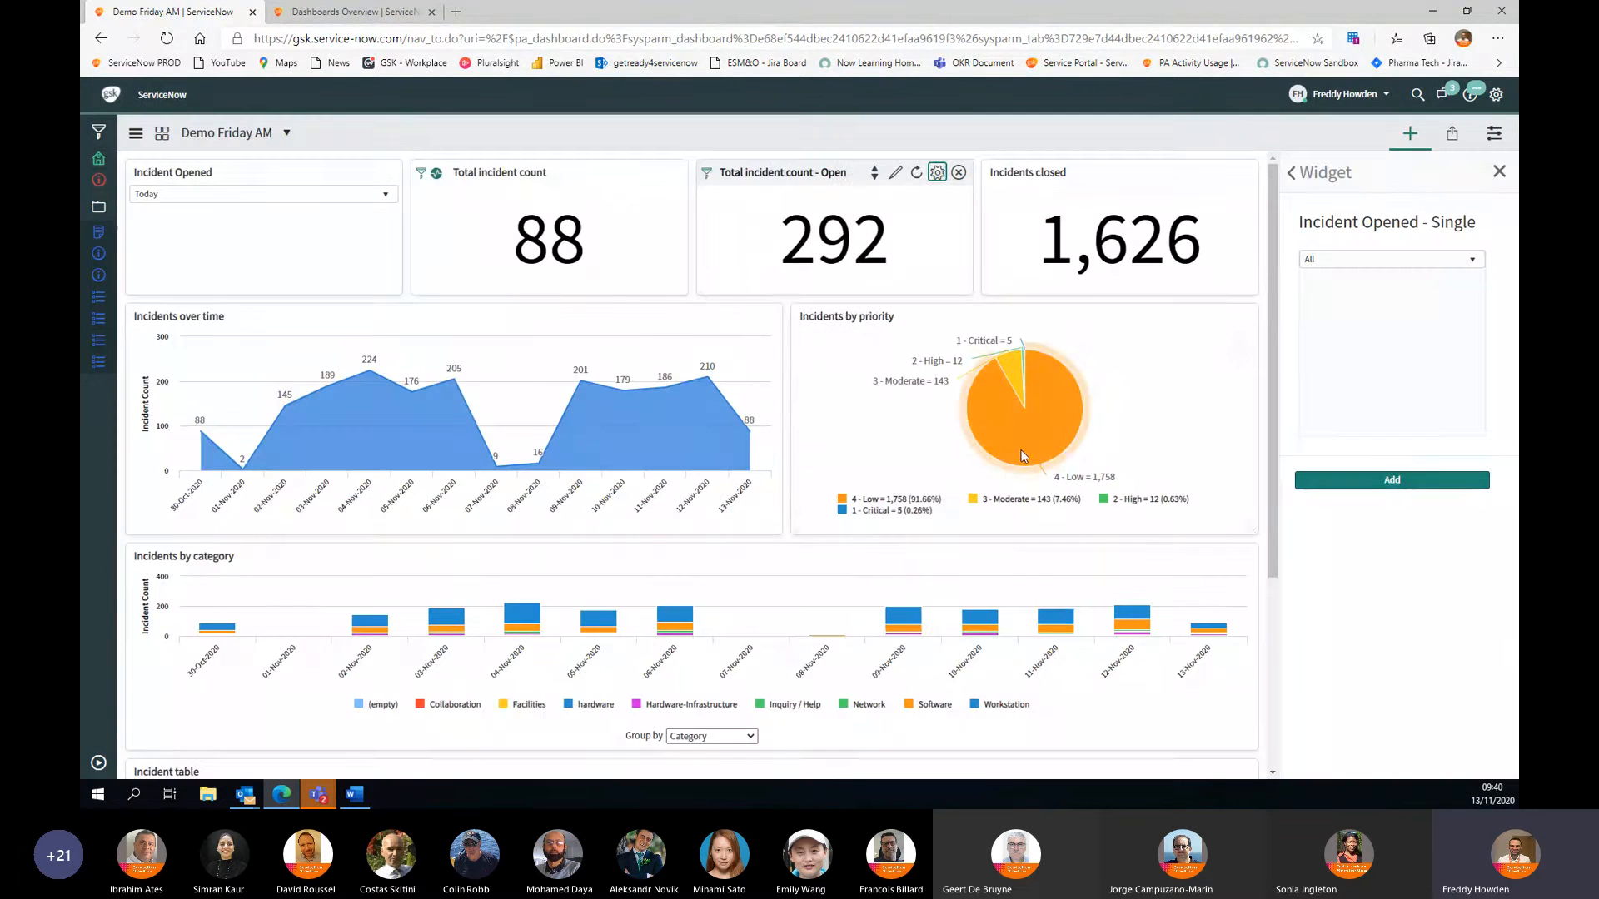
Step: Turn on real-time updates, Follow interactive filter and Show when following filter for the Incidents closed widget
click(1221, 175)
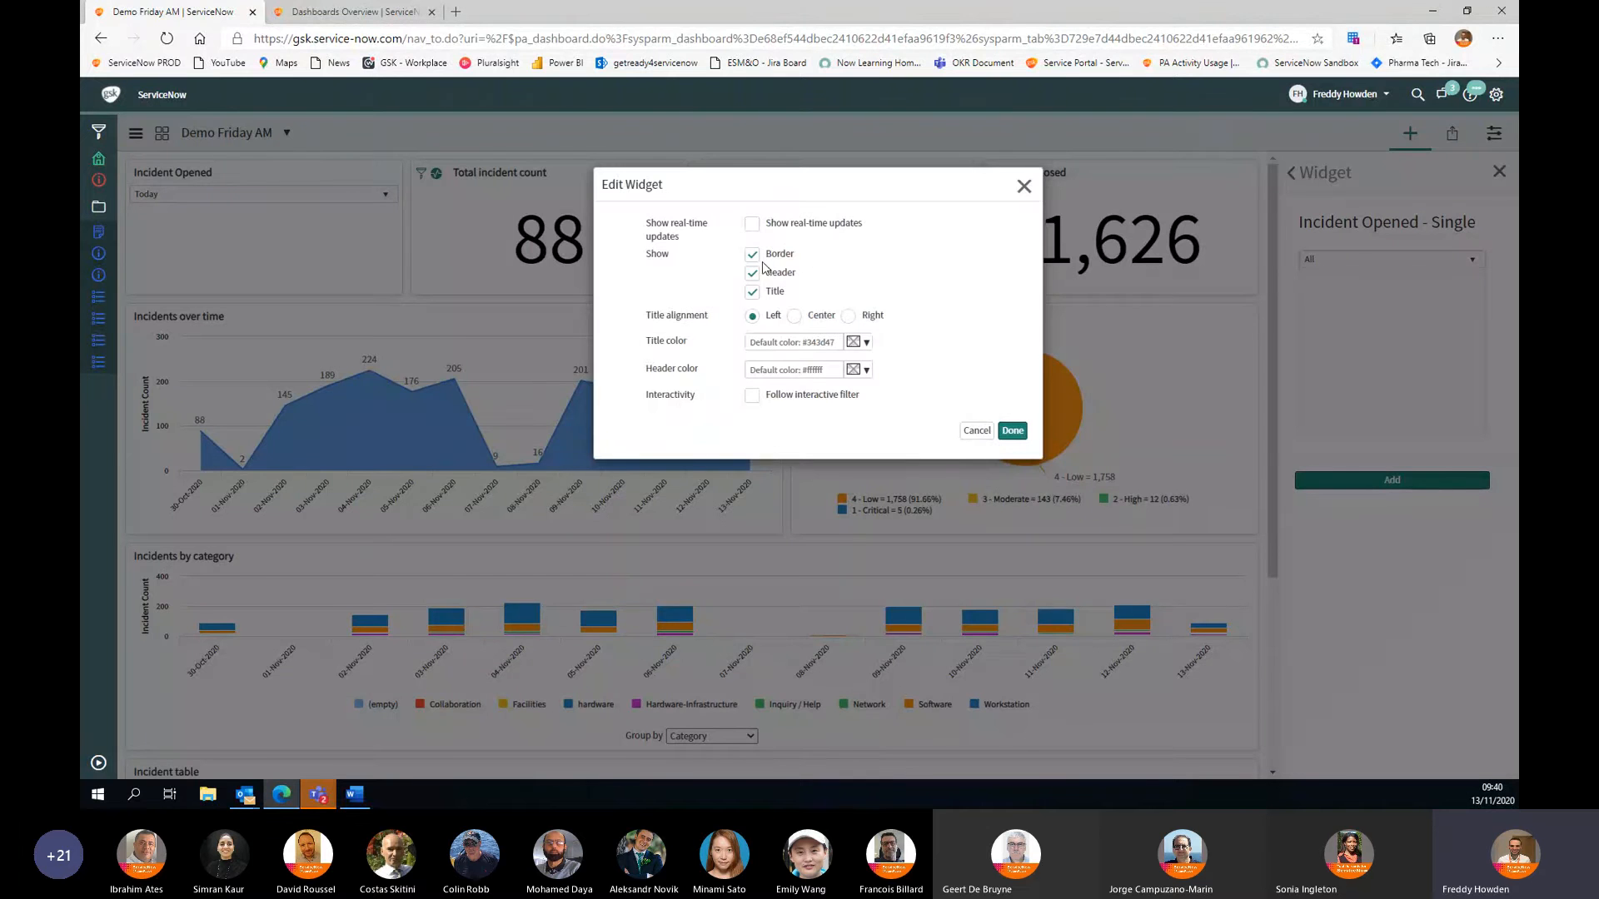
click(816, 227)
click(791, 397)
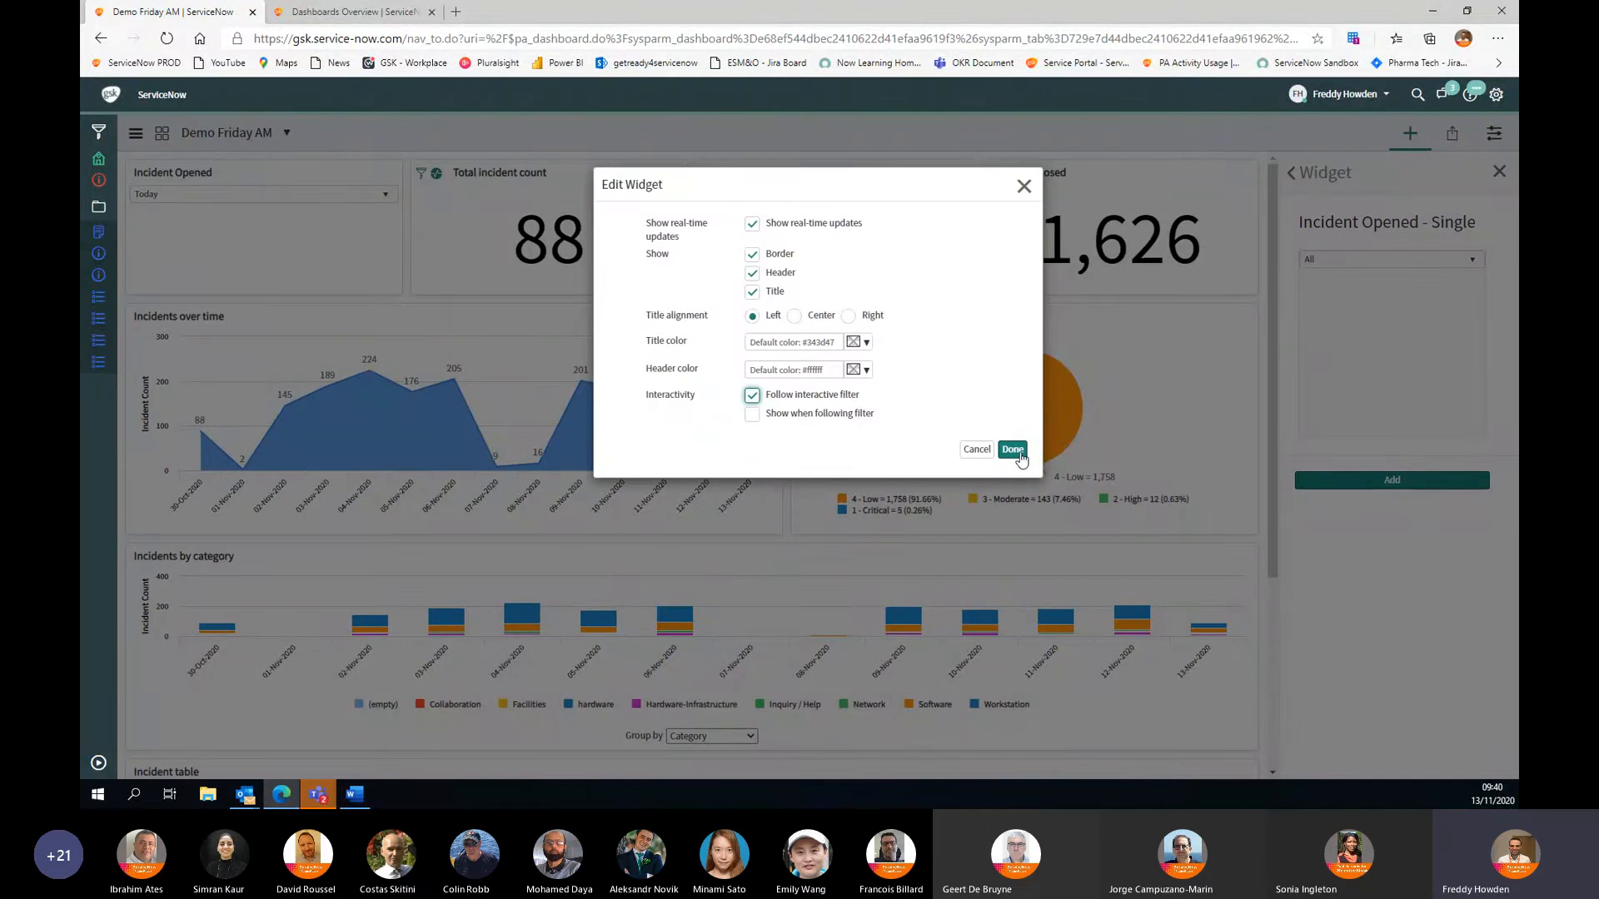
click(752, 414)
click(1013, 449)
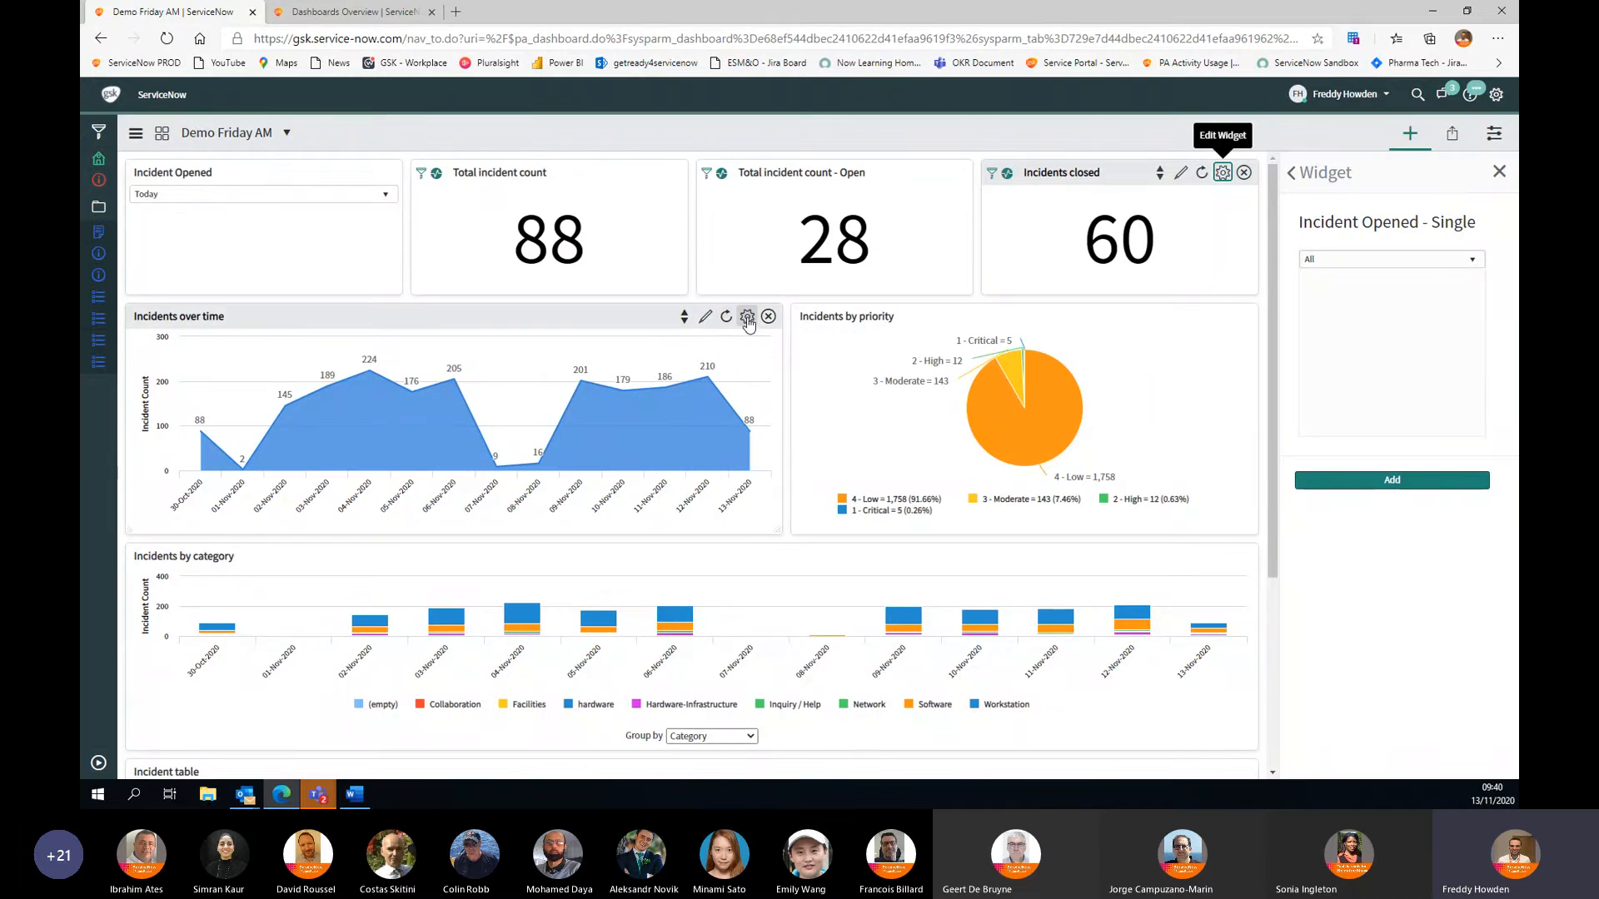
Step: Make the Incidents over time widget follow the interactive filter and show when it is following the filter
click(750, 319)
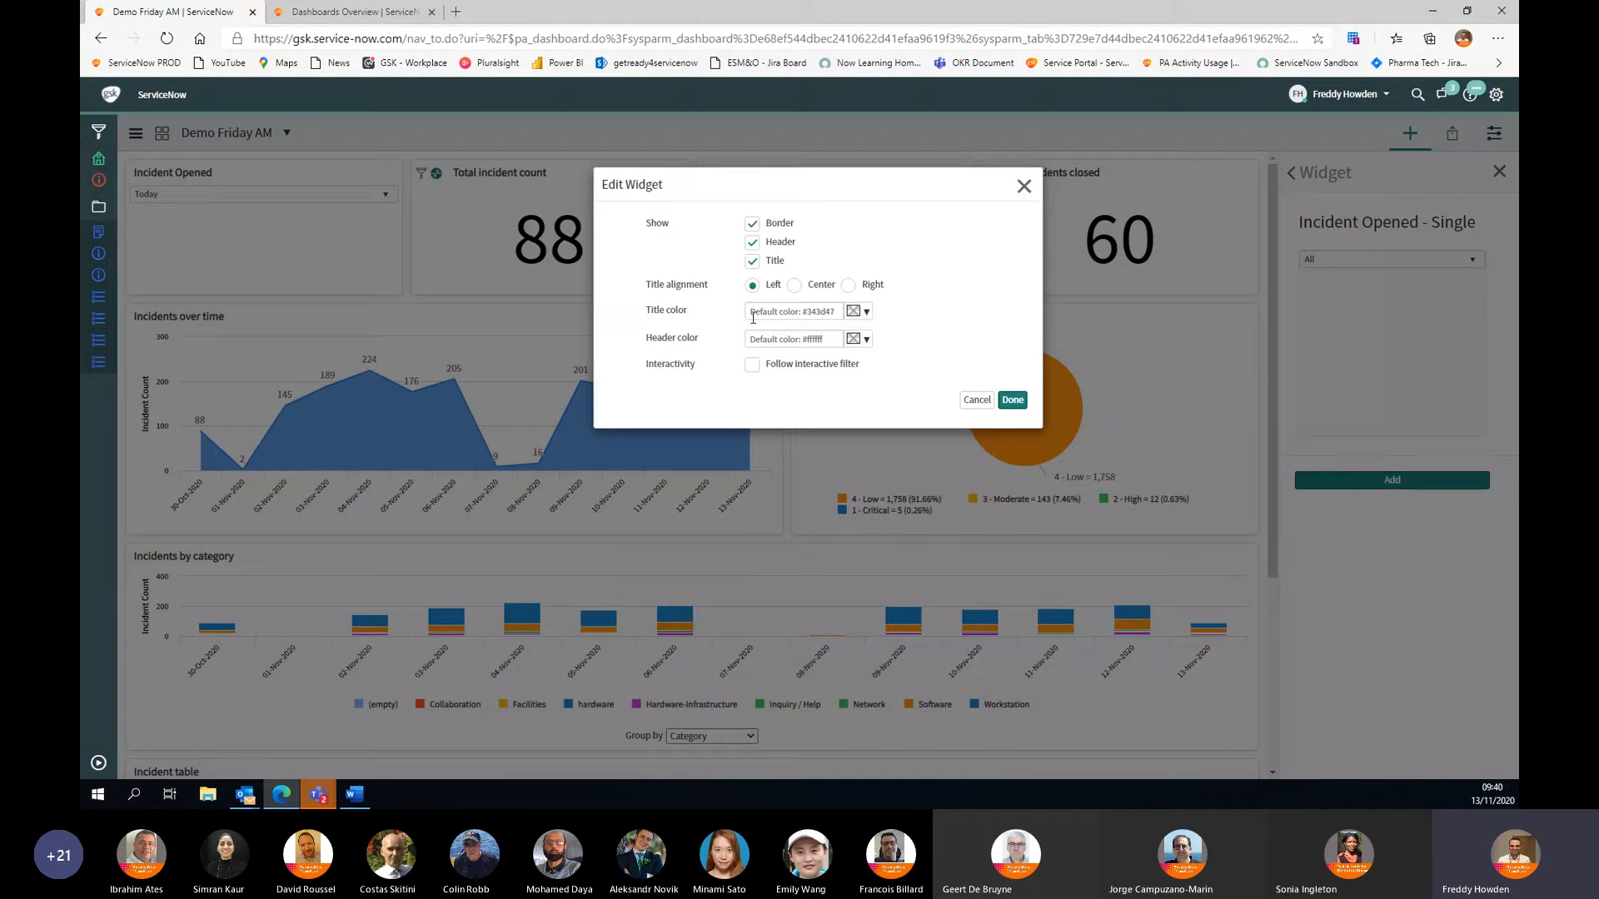
click(752, 365)
click(752, 383)
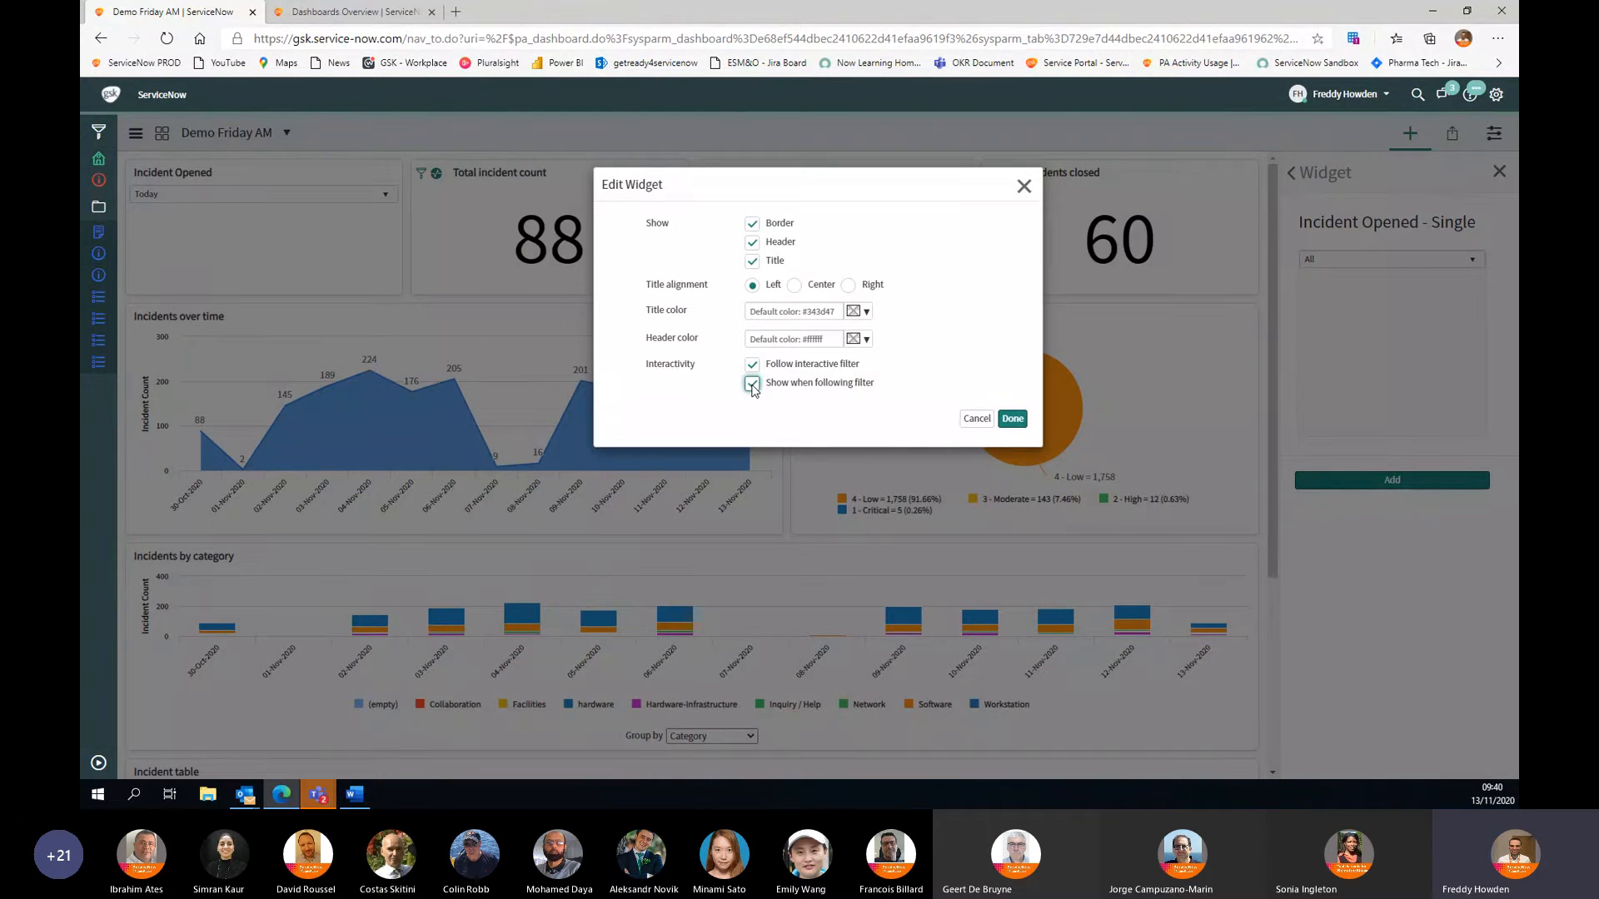
click(1014, 418)
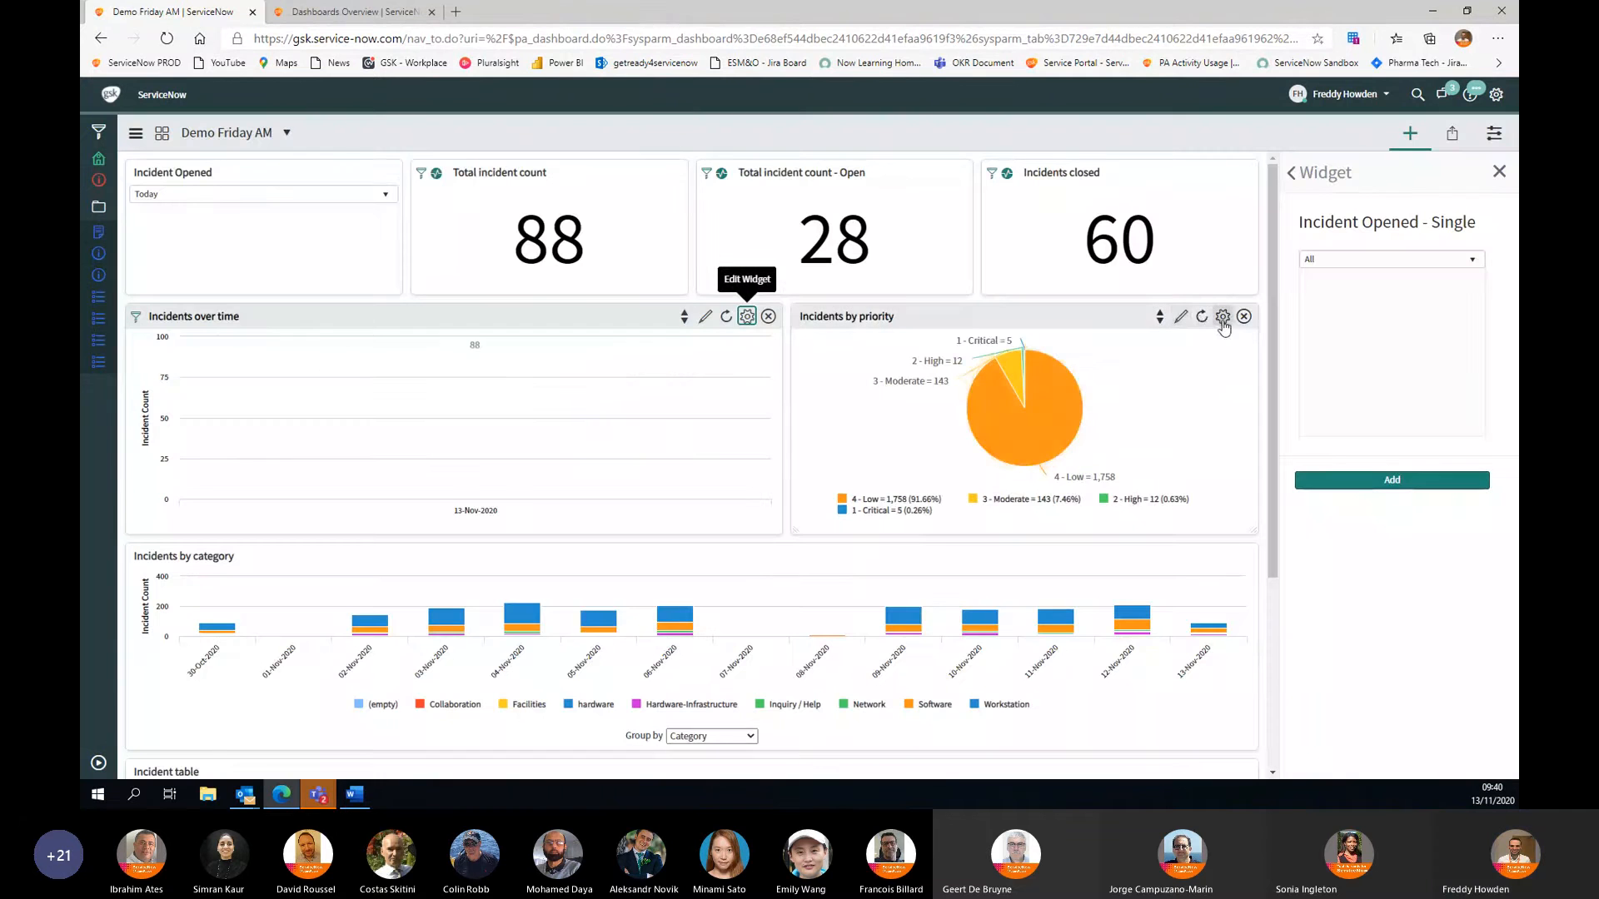
Step: Enable Follow interactive filter for the Incidents by priority widget and apply the widget settings
click(1223, 320)
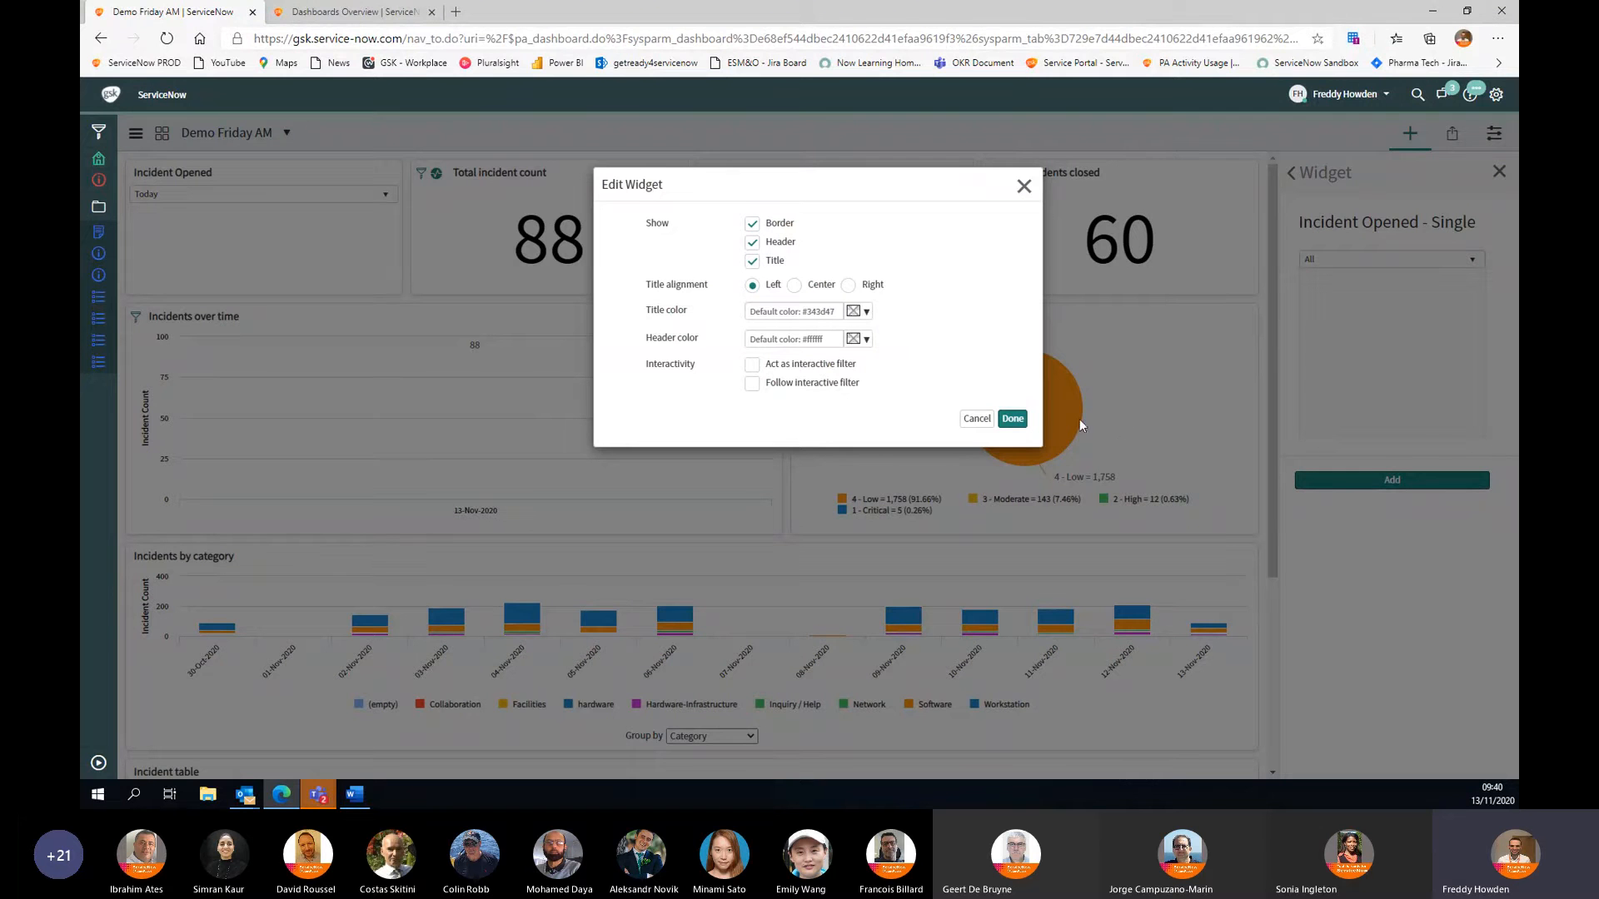
click(752, 367)
click(752, 384)
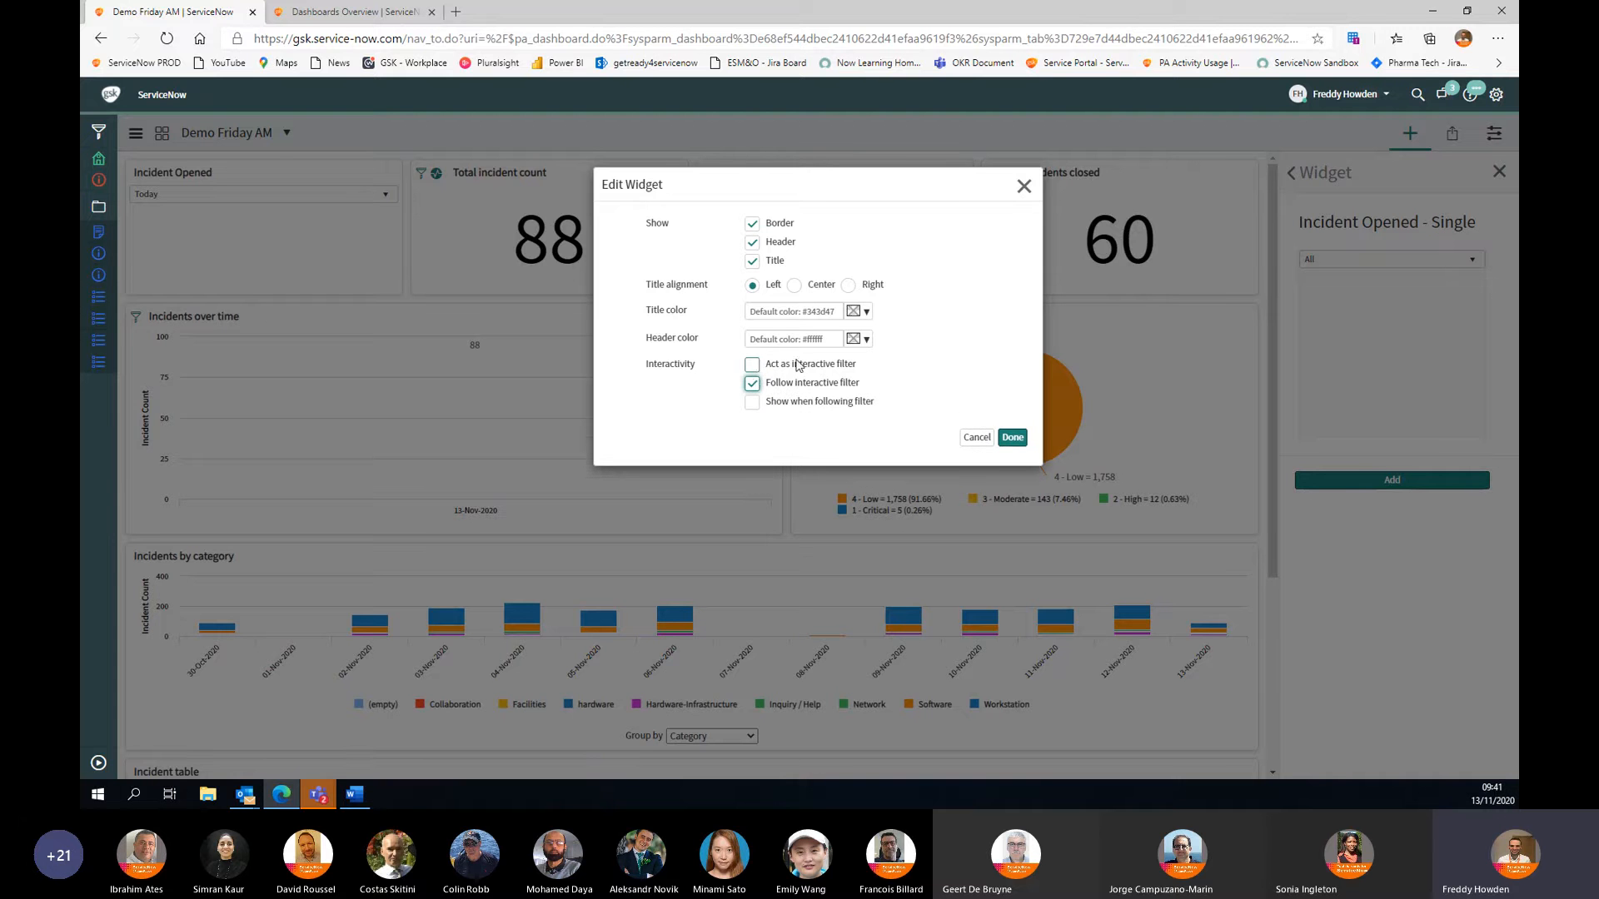
click(752, 367)
click(1013, 437)
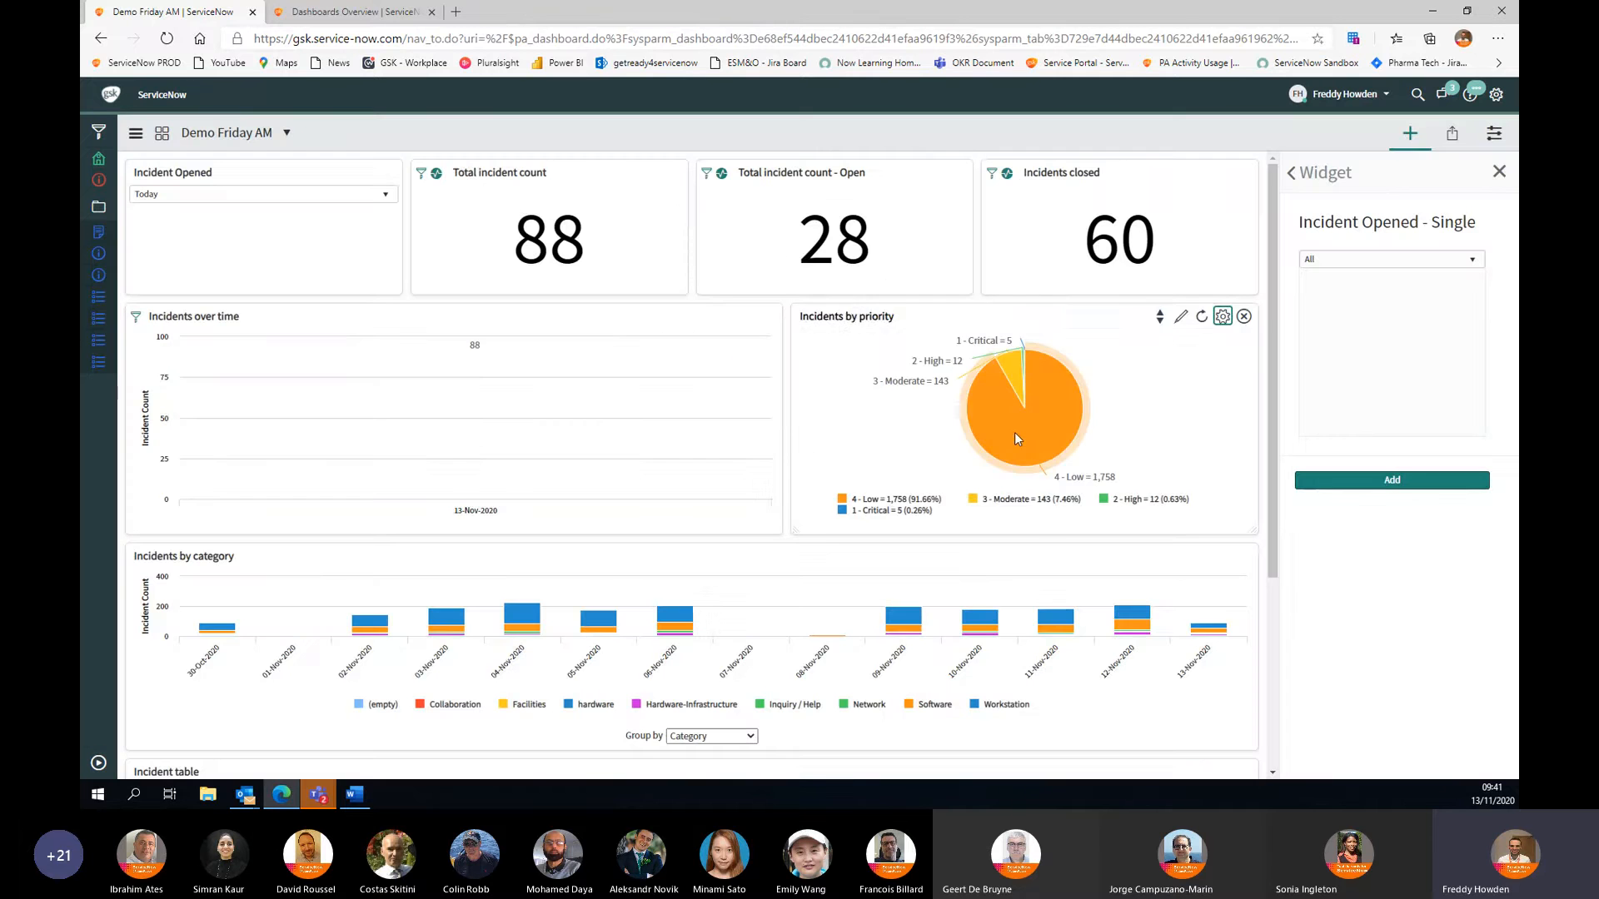